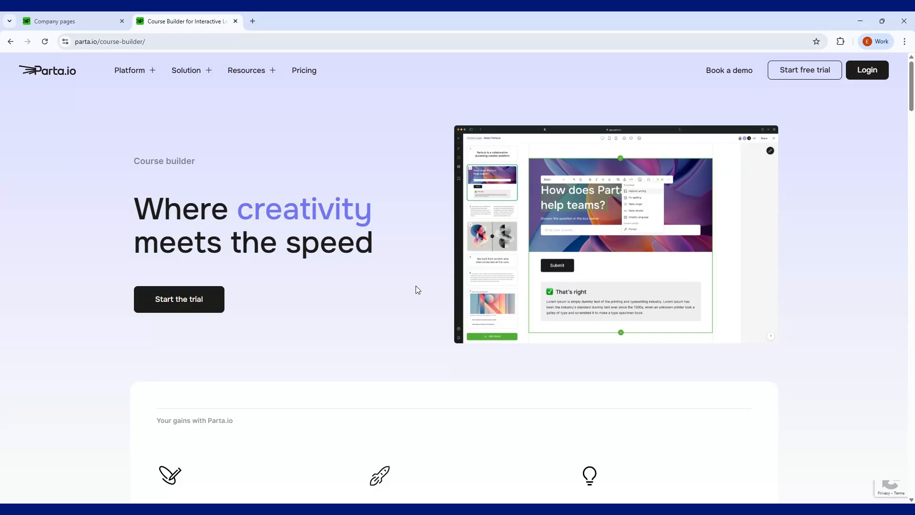
Examine the course builder page from its overview and gains through WYSIWYG editing, pre-built templates, interactive templates and Knowledge check.
{"action": "scroll", "coordinate": [416, 289], "scroll_direction": "down", "scroll_amount": 1}
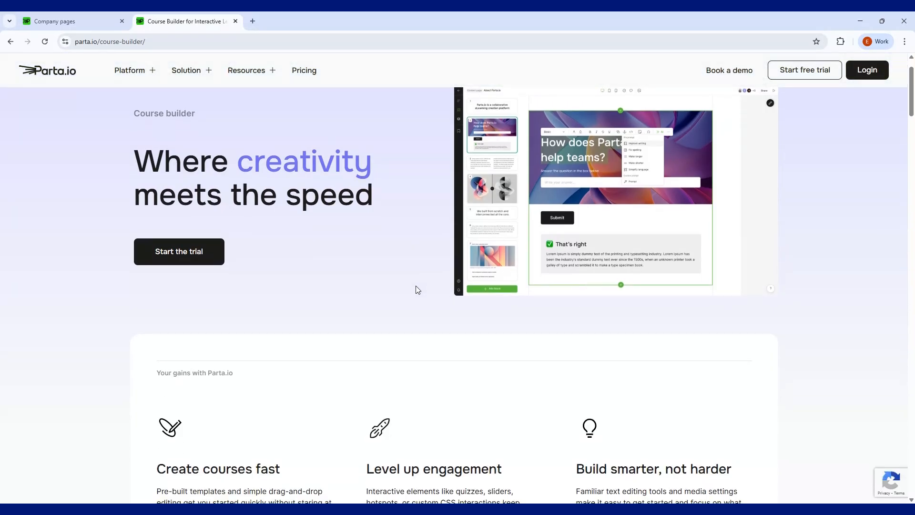
{"action": "scroll", "coordinate": [416, 289], "scroll_direction": "up", "scroll_amount": 1}
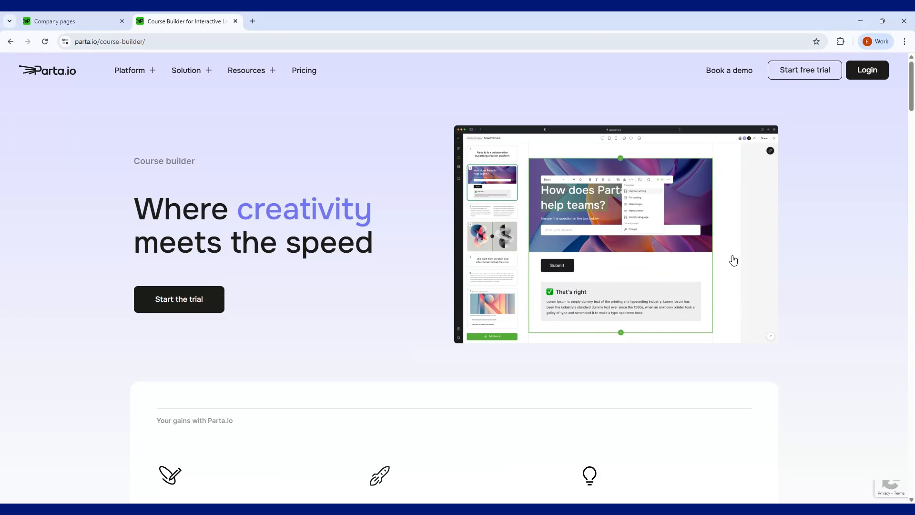
{"action": "scroll", "coordinate": [733, 260], "scroll_direction": "down", "scroll_amount": 2}
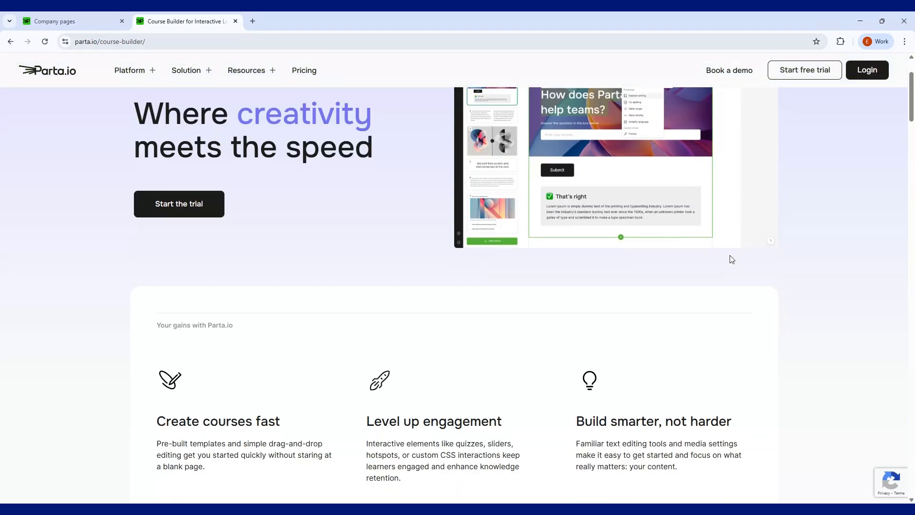
{"action": "scroll", "coordinate": [732, 259], "scroll_direction": "up", "scroll_amount": 2}
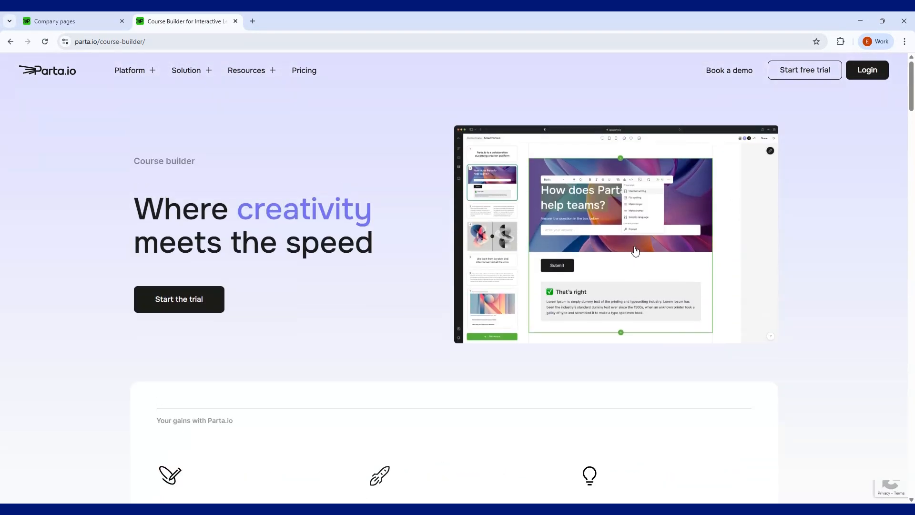
{"action": "scroll", "coordinate": [634, 249], "scroll_direction": "down", "scroll_amount": 10}
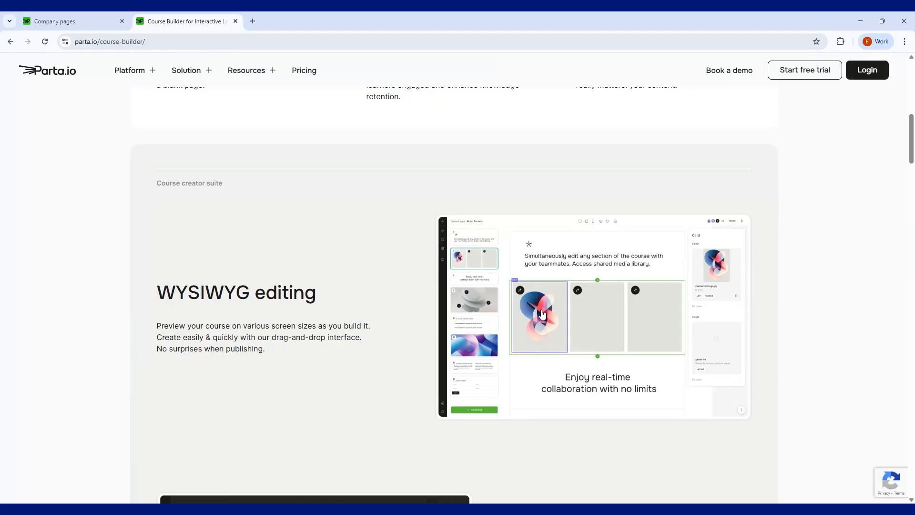
{"action": "scroll", "coordinate": [542, 313], "scroll_direction": "up", "scroll_amount": 4}
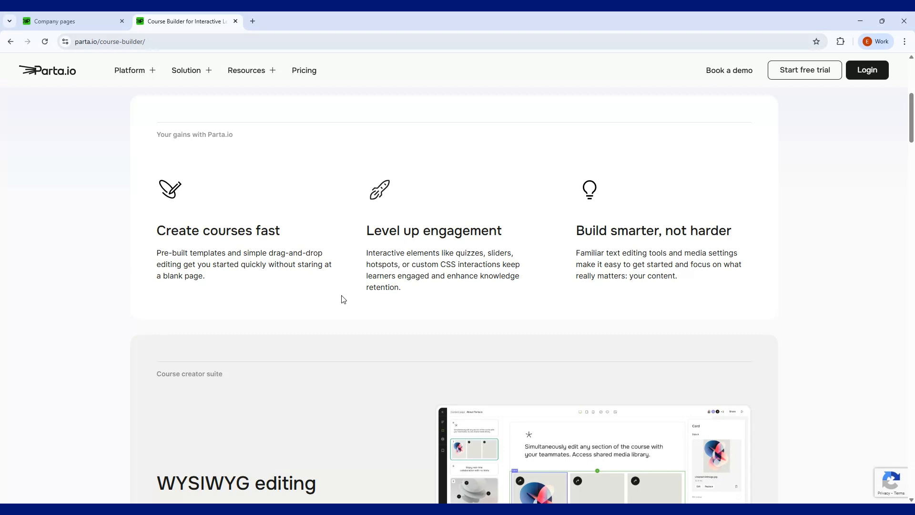
{"action": "scroll", "coordinate": [343, 299], "scroll_direction": "down", "scroll_amount": 2}
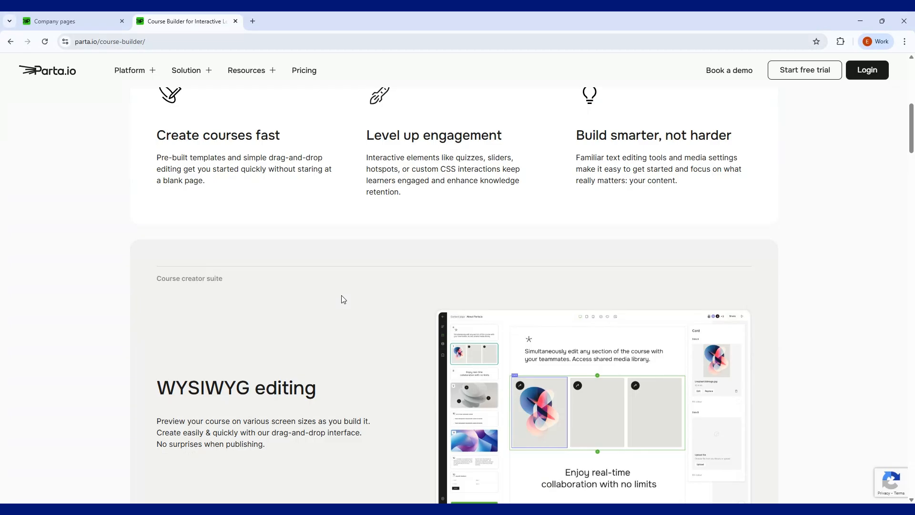
{"action": "scroll", "coordinate": [350, 294], "scroll_direction": "down", "scroll_amount": 2}
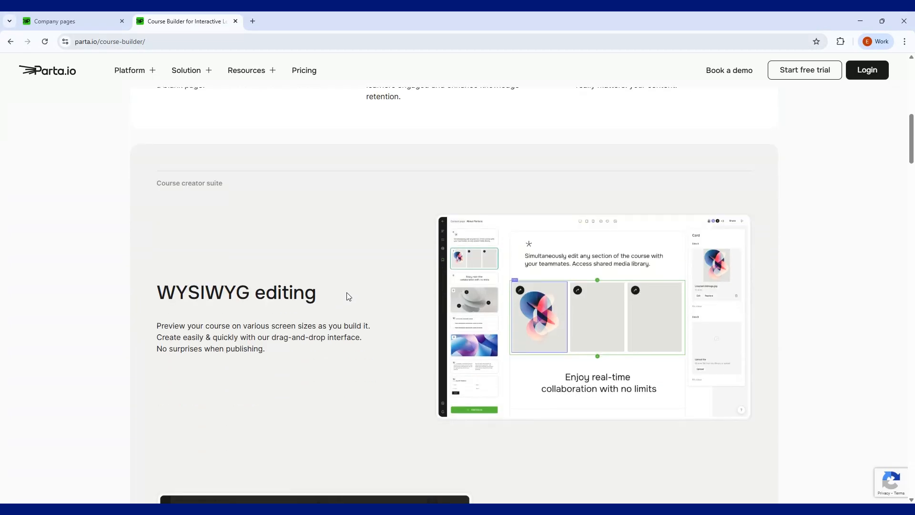
{"action": "scroll", "coordinate": [348, 296], "scroll_direction": "down", "scroll_amount": 3}
{"action": "scroll", "coordinate": [348, 296], "scroll_direction": "down", "scroll_amount": 3}
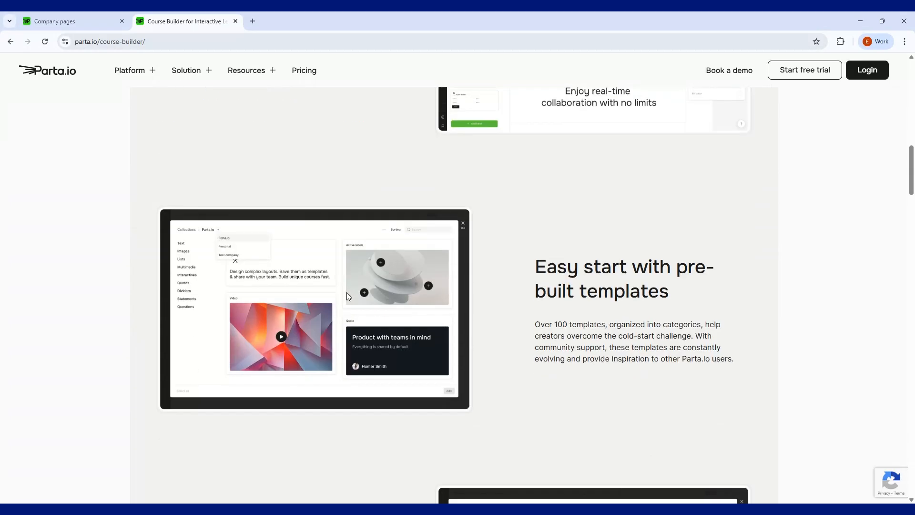
{"action": "scroll", "coordinate": [347, 295], "scroll_direction": "down", "scroll_amount": 5}
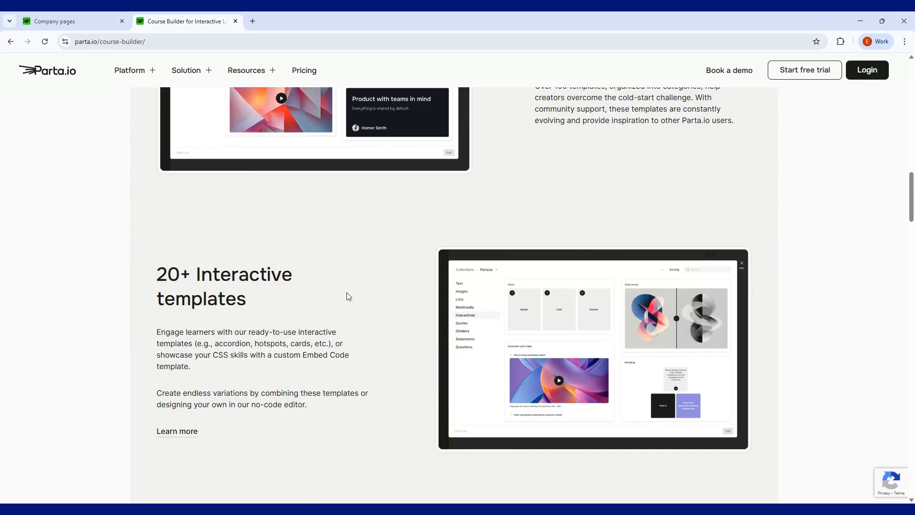
{"action": "scroll", "coordinate": [347, 297], "scroll_direction": "down", "scroll_amount": 1}
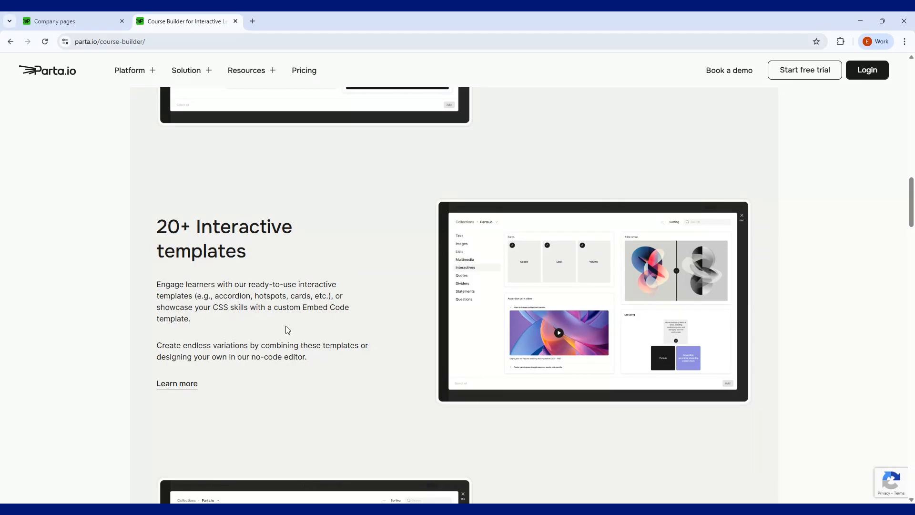
{"action": "scroll", "coordinate": [286, 328], "scroll_direction": "down", "scroll_amount": 2}
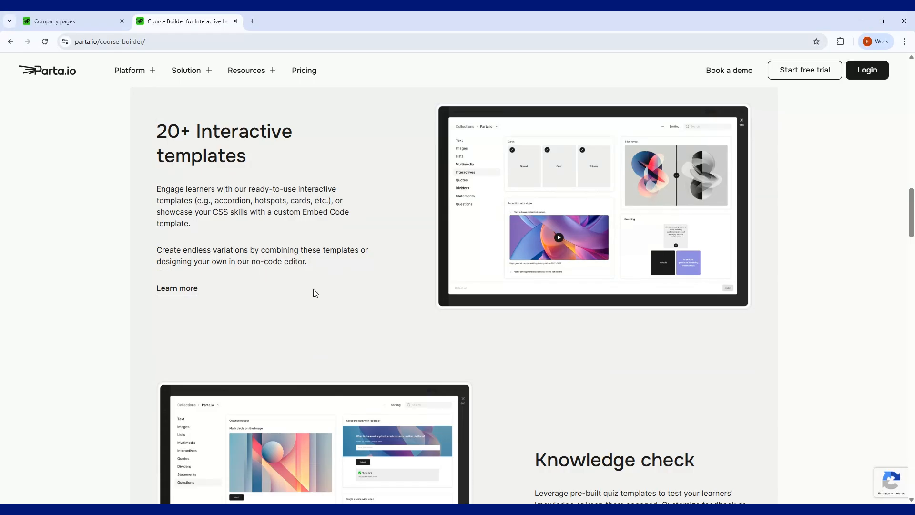
{"action": "scroll", "coordinate": [316, 239], "scroll_direction": "down", "scroll_amount": 4}
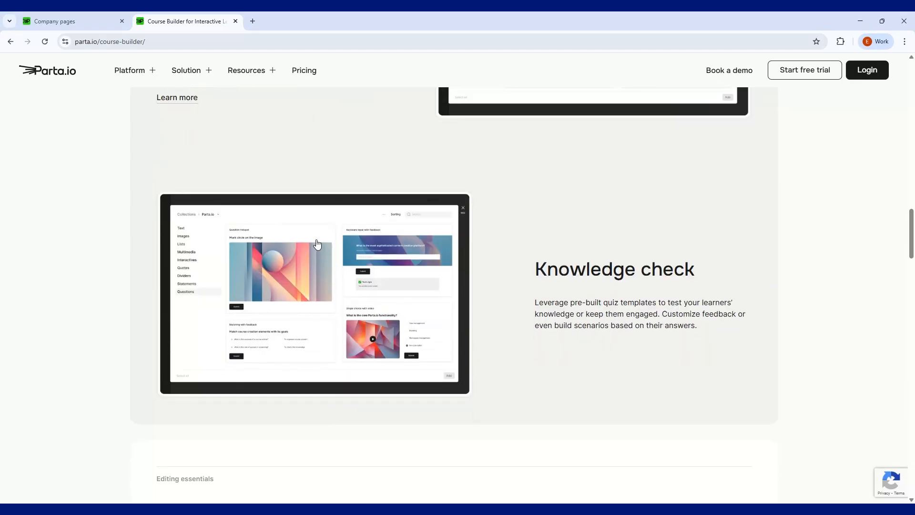
{"action": "scroll", "coordinate": [317, 242], "scroll_direction": "down", "scroll_amount": 2}
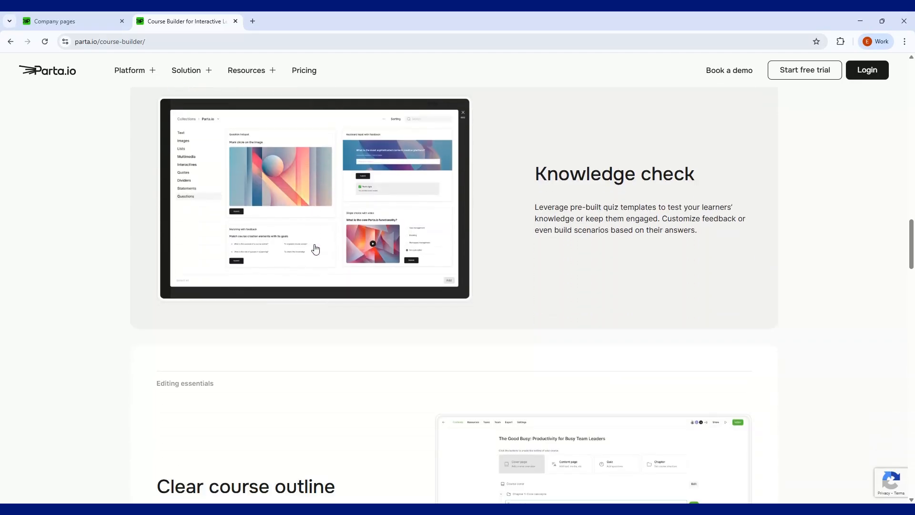
{"action": "scroll", "coordinate": [315, 248], "scroll_direction": "down", "scroll_amount": 2}
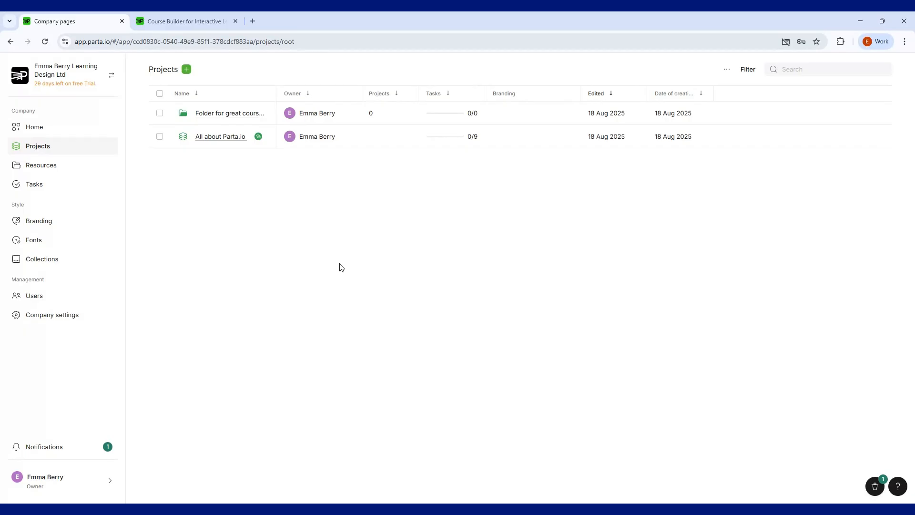
Examine the company's Home dashboard and Projects list, including the options for adding a new folder or project.
{"action": "left_click", "coordinate": [54, 124]}
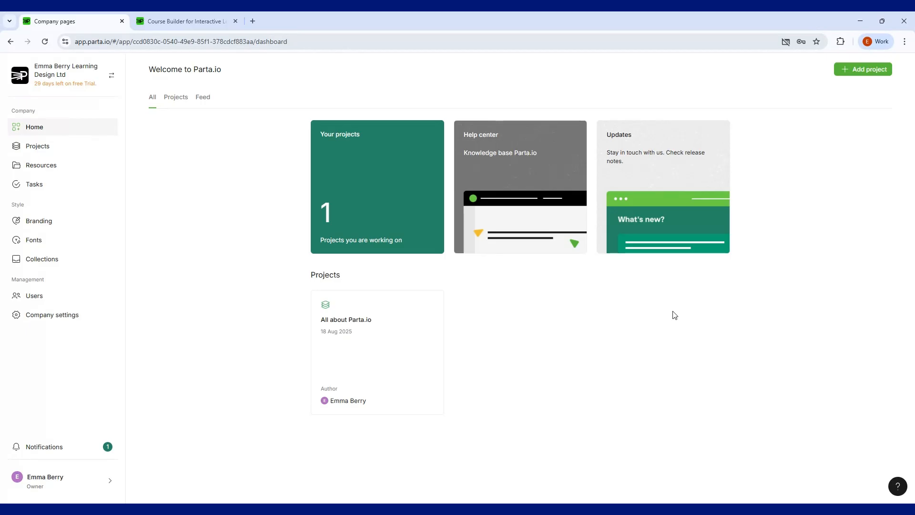
{"action": "left_click", "coordinate": [76, 143]}
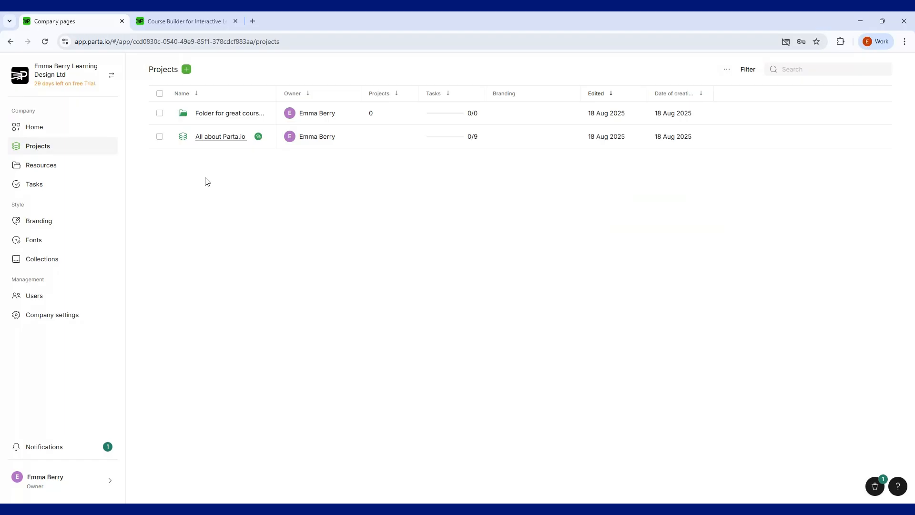
{"action": "left_click", "coordinate": [186, 72]}
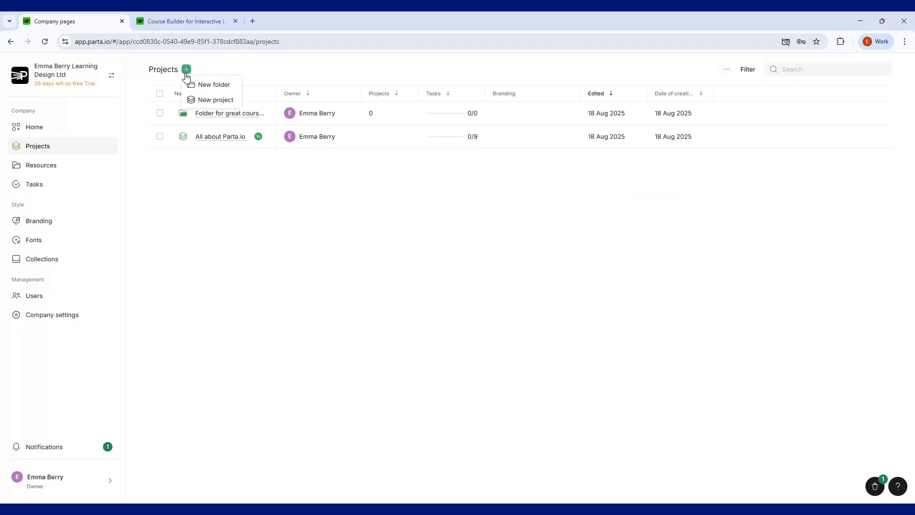
{"action": "left_click", "coordinate": [206, 202]}
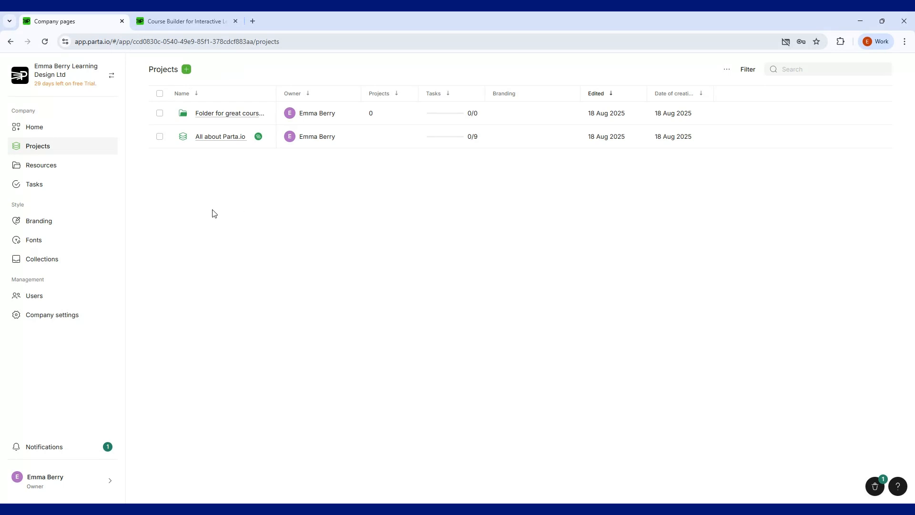
{"action": "left_click", "coordinate": [37, 126]}
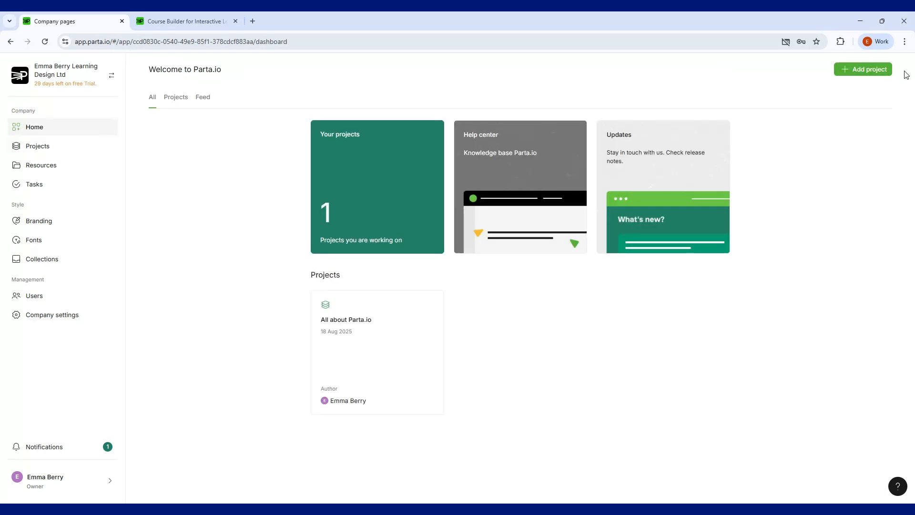
{"action": "left_click", "coordinate": [92, 149]}
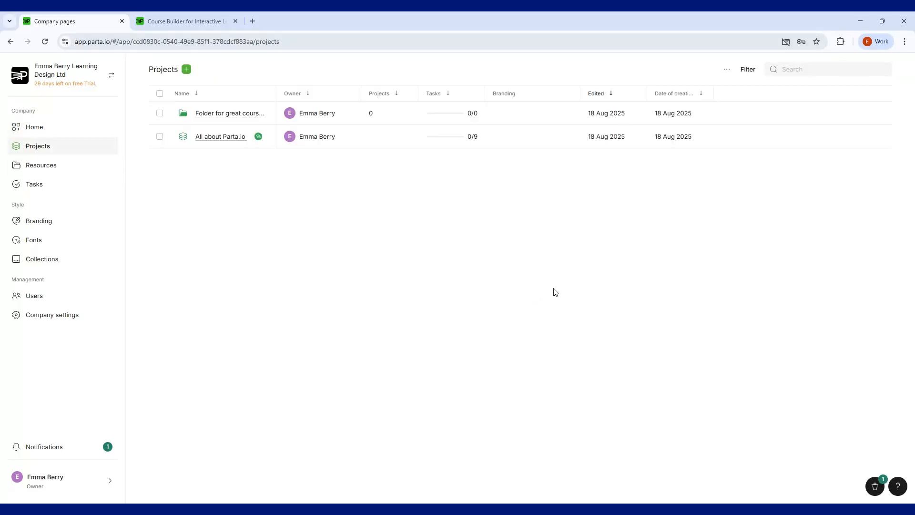
Look through the company's Resources, Tasks board, Branding, Fonts and Collections pages.
{"action": "left_click", "coordinate": [74, 164]}
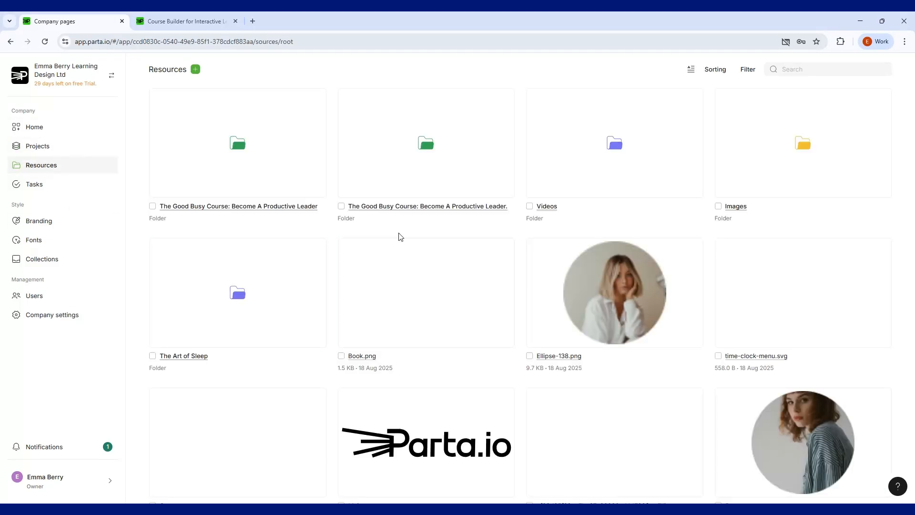
{"action": "left_click", "coordinate": [52, 185]}
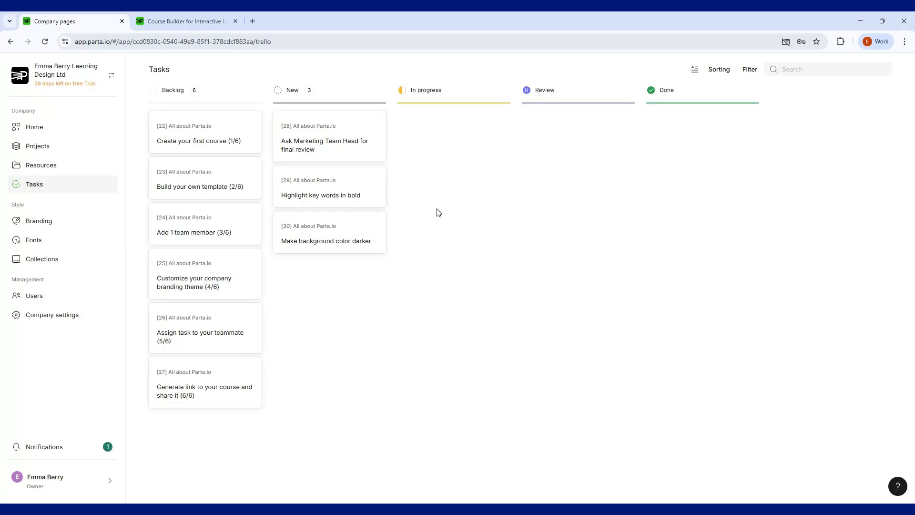
{"action": "left_click", "coordinate": [50, 226]}
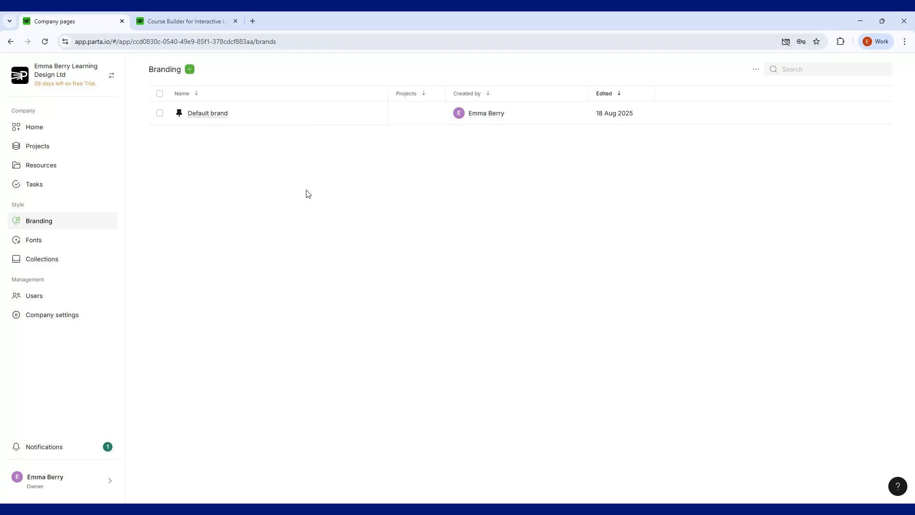
{"action": "left_click", "coordinate": [189, 69]}
{"action": "left_click", "coordinate": [321, 302]}
{"action": "left_click", "coordinate": [55, 238]}
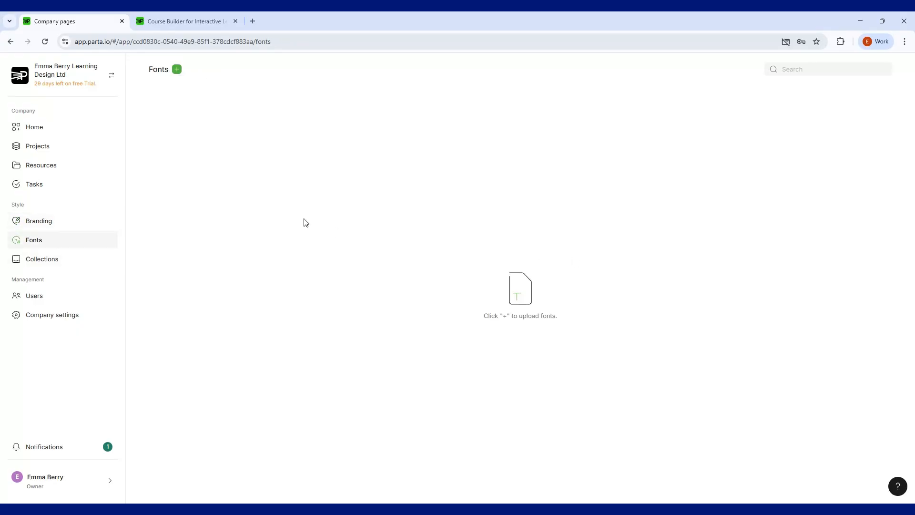
{"action": "left_click", "coordinate": [43, 269]}
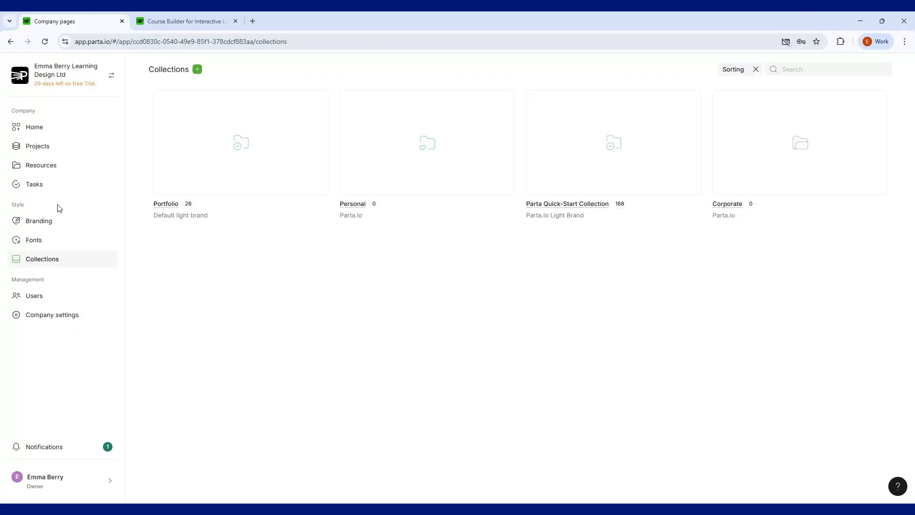
Revisit the Tasks and Resources pages, and open the Default brand's theme settings from Branding.
{"action": "left_click", "coordinate": [60, 187]}
{"action": "left_click", "coordinate": [50, 169]}
{"action": "left_click", "coordinate": [38, 221]}
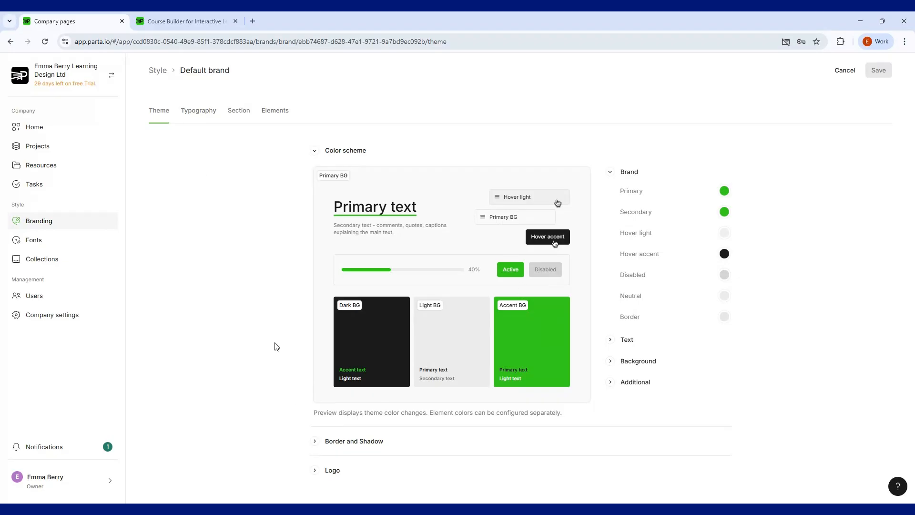
Set the Default brand's Primary brand colour to blue, hex 1DB5D7.
{"action": "left_click", "coordinate": [723, 191]}
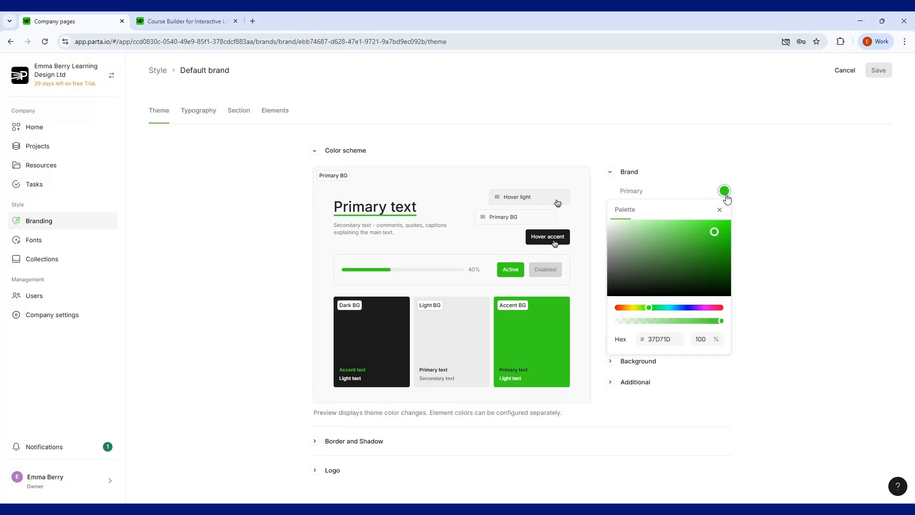
{"action": "left_click", "coordinate": [450, 300]}
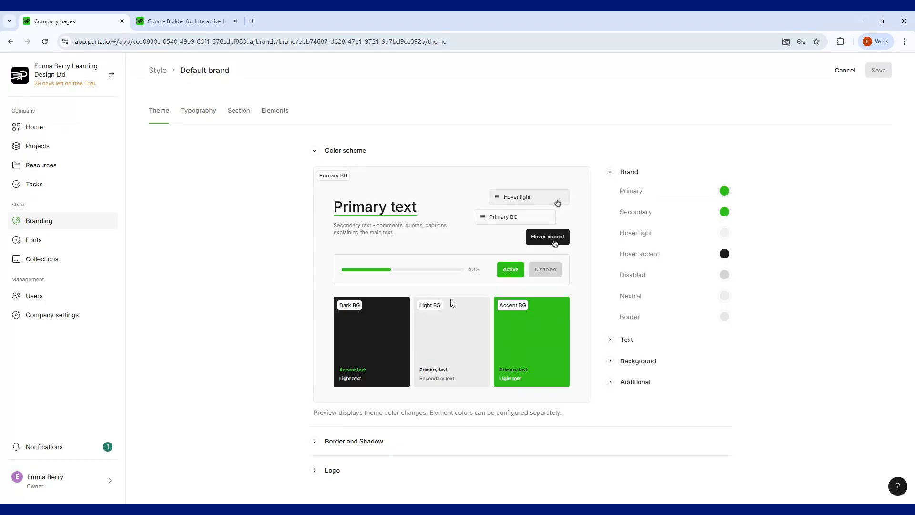
{"action": "left_click", "coordinate": [724, 191]}
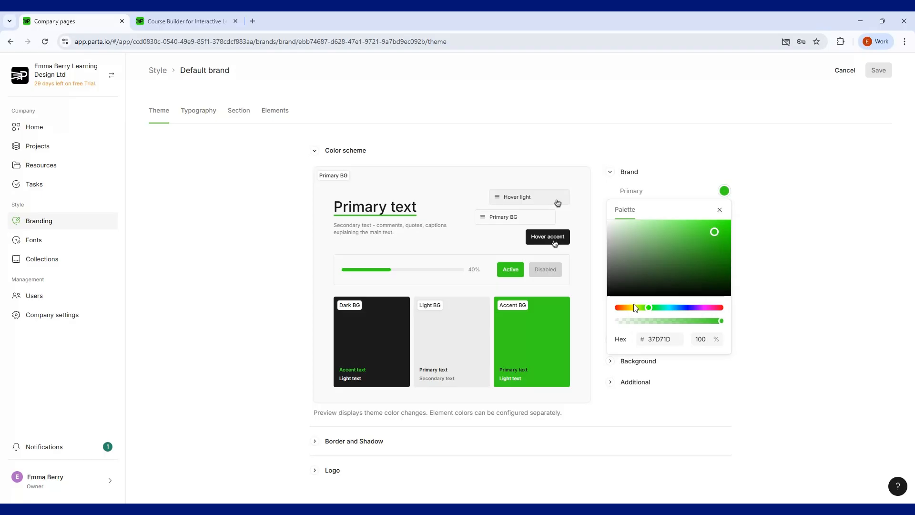
{"action": "left_click", "coordinate": [672, 307]}
{"action": "left_click_drag", "start_coordinate": [674, 311], "coordinate": [652, 313]}
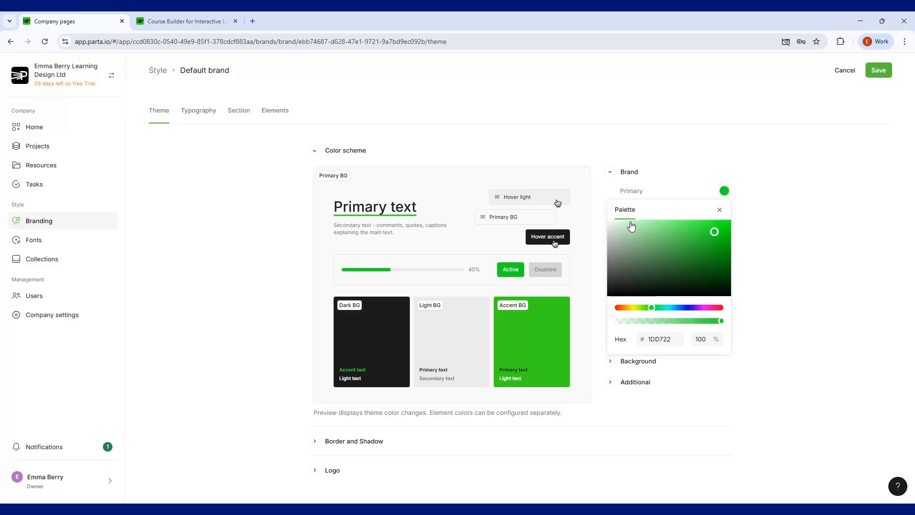
{"action": "mouse_move", "coordinate": [658, 312]}
{"action": "left_mouse_down"}
{"action": "mouse_move", "coordinate": [684, 311]}
{"action": "mouse_move", "coordinate": [673, 310]}
{"action": "left_mouse_up"}
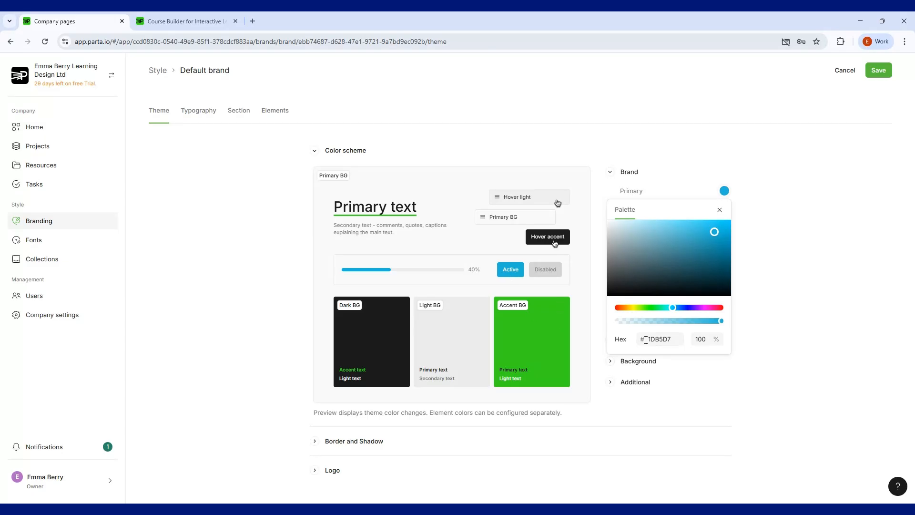
{"action": "left_click", "coordinate": [788, 239]}
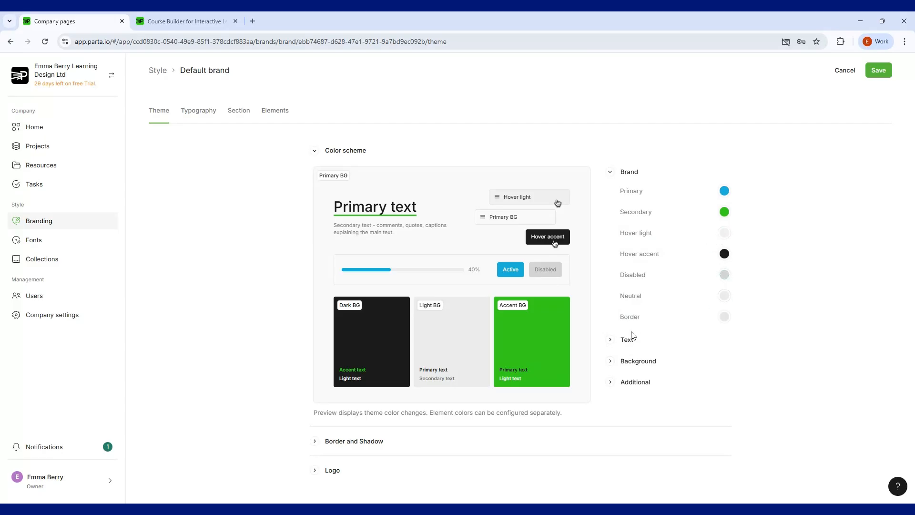
Examine the Default brand's Text, Background and Additional colour groups in the colour scheme.
{"action": "left_click", "coordinate": [610, 340]}
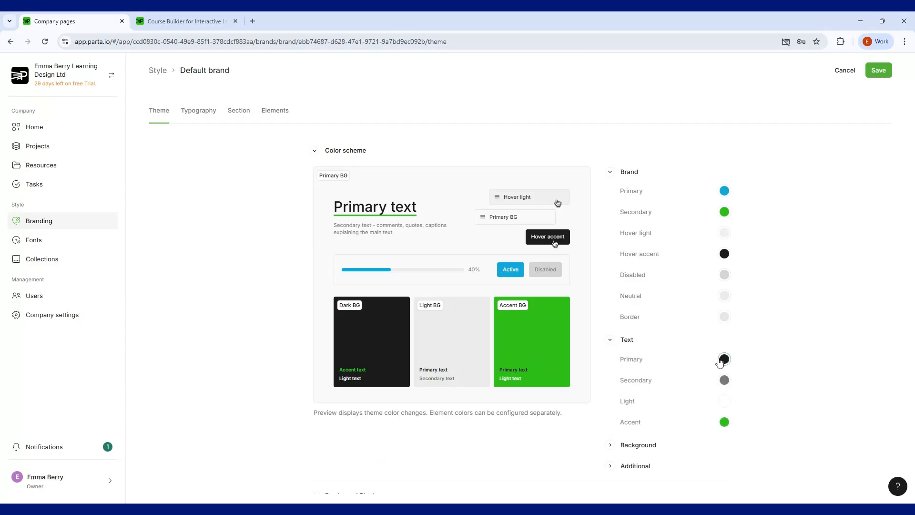
{"action": "scroll", "coordinate": [623, 358], "scroll_direction": "down", "scroll_amount": 1}
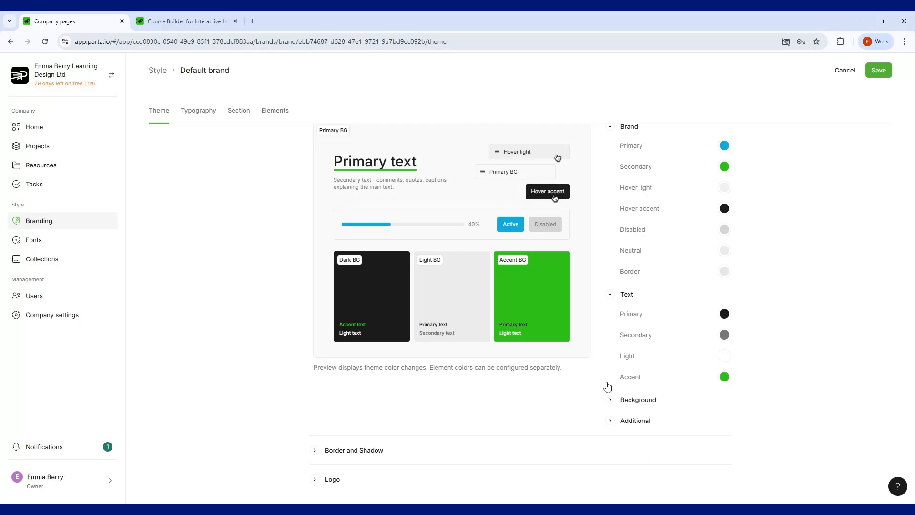
{"action": "left_click", "coordinate": [610, 399]}
{"action": "scroll", "coordinate": [706, 386], "scroll_direction": "down", "scroll_amount": 2}
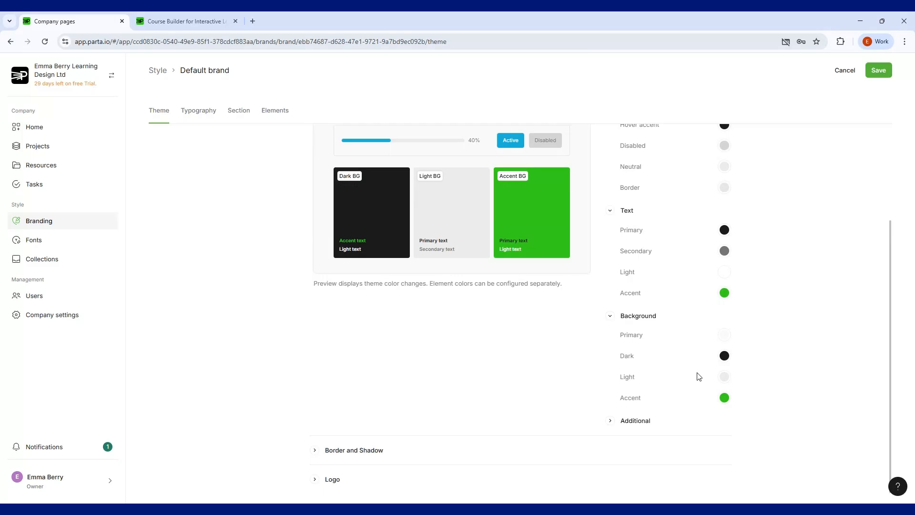
{"action": "left_click", "coordinate": [612, 421]}
{"action": "scroll", "coordinate": [796, 423], "scroll_direction": "down", "scroll_amount": 2}
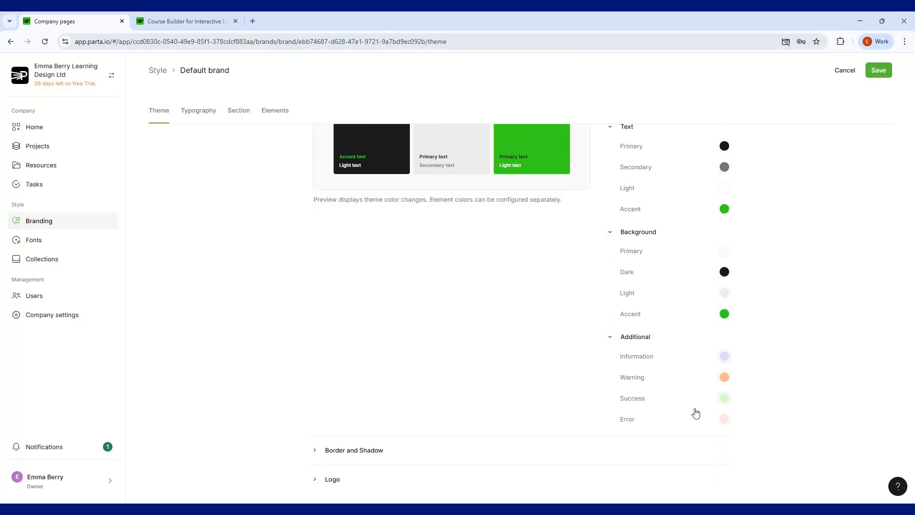
Set the brand's border rounding to 50, try the Retro and Soft shadow styles, and choose the Regular shadow.
{"action": "left_click", "coordinate": [329, 449]}
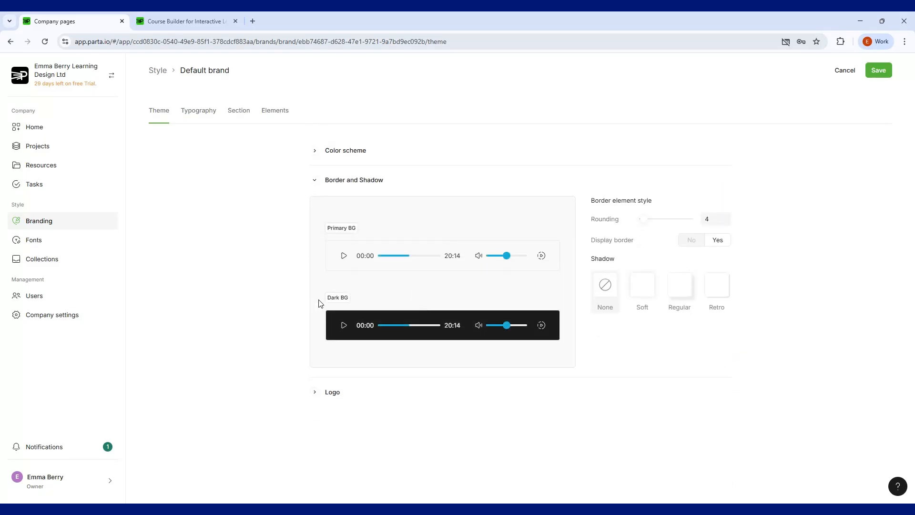
{"action": "left_click_drag", "start_coordinate": [643, 222], "coordinate": [708, 221]}
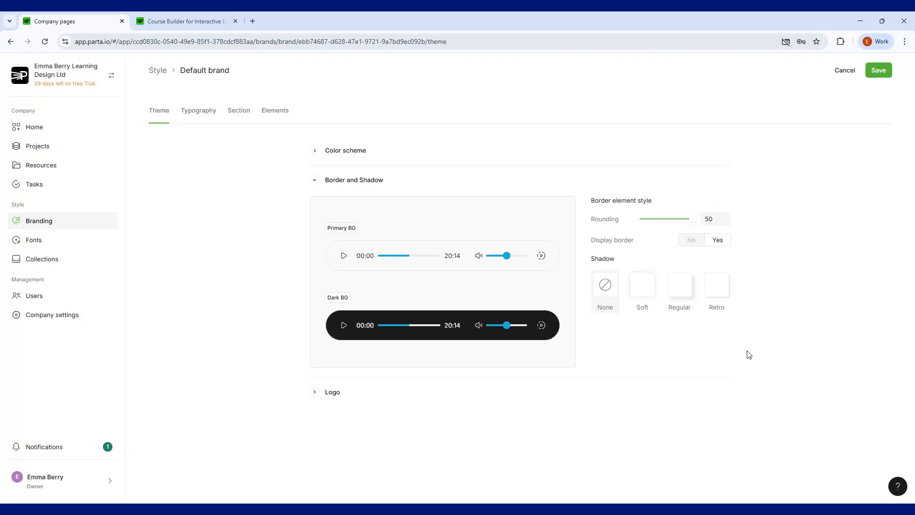
{"action": "left_click", "coordinate": [675, 292]}
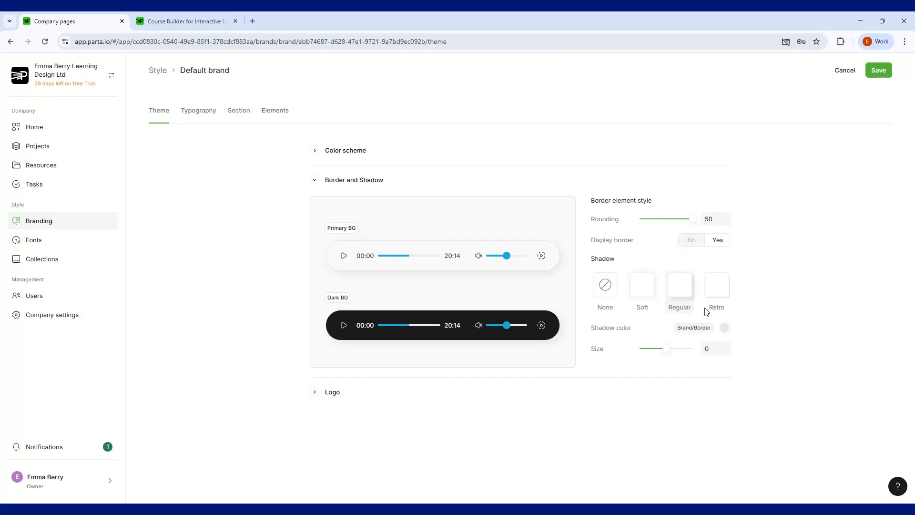
{"action": "left_click", "coordinate": [712, 296]}
{"action": "left_click", "coordinate": [682, 294]}
{"action": "left_click", "coordinate": [719, 294]}
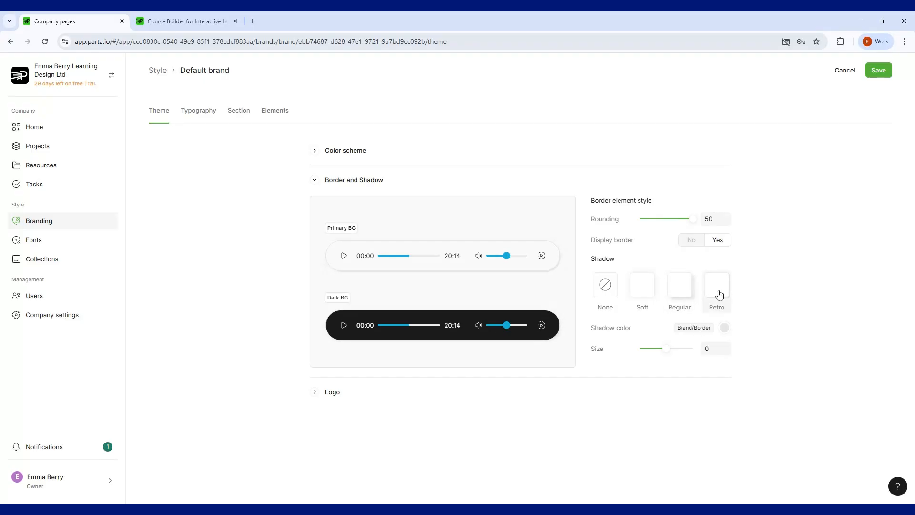
{"action": "left_click", "coordinate": [670, 297]}
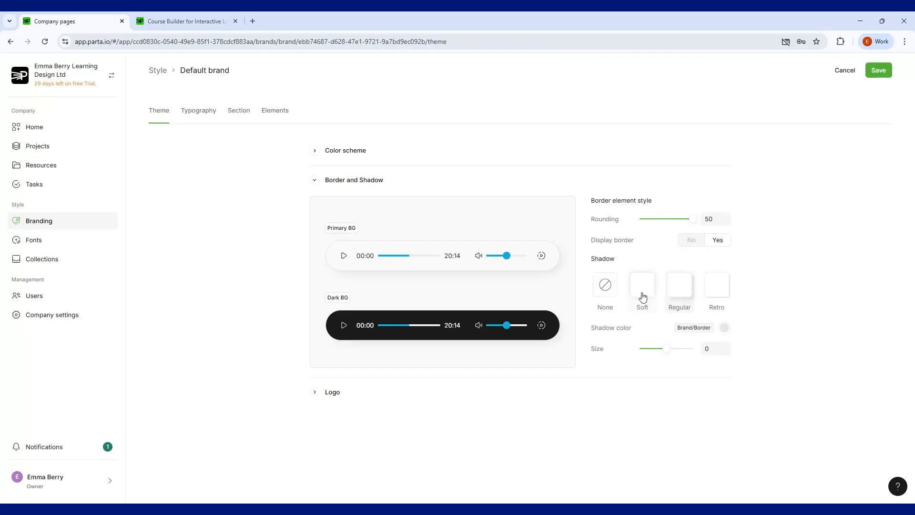
{"action": "left_click", "coordinate": [642, 291]}
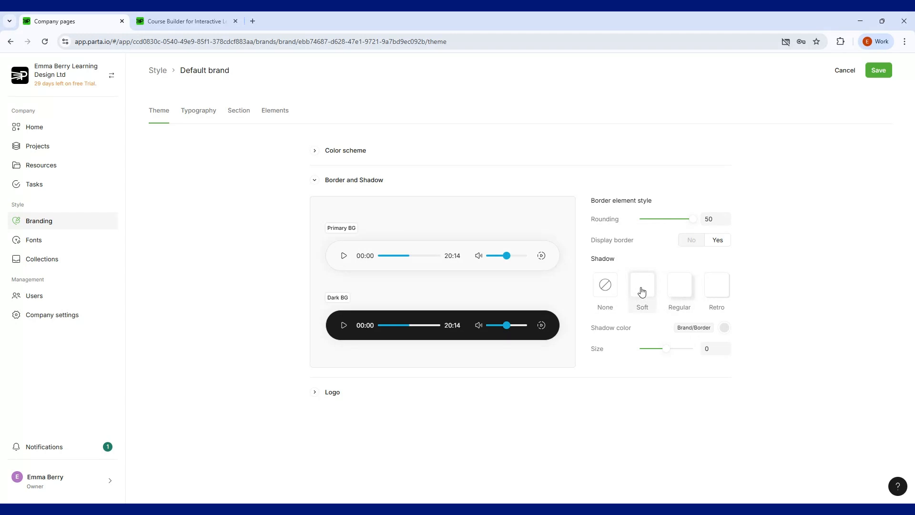
{"action": "left_click", "coordinate": [669, 291]}
View the brand's Logo settings, and examine the desktop typography settings for Basic text and Headings 1 to 4.
{"action": "left_click", "coordinate": [328, 395]}
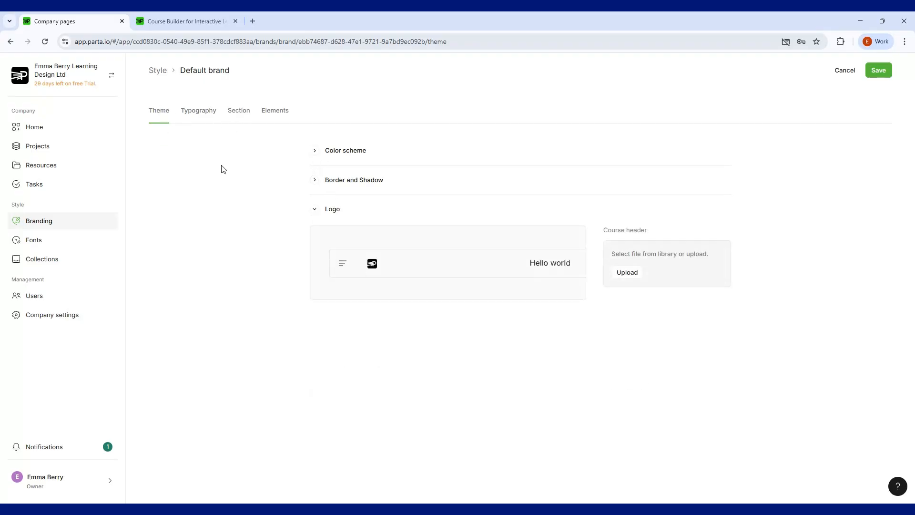
{"action": "left_click", "coordinate": [205, 120]}
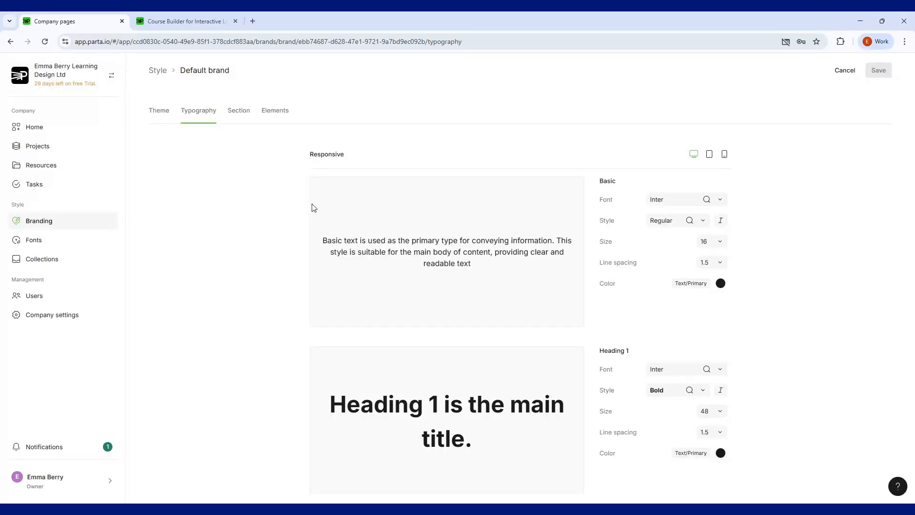
{"action": "scroll", "coordinate": [483, 230], "scroll_direction": "down", "scroll_amount": 6}
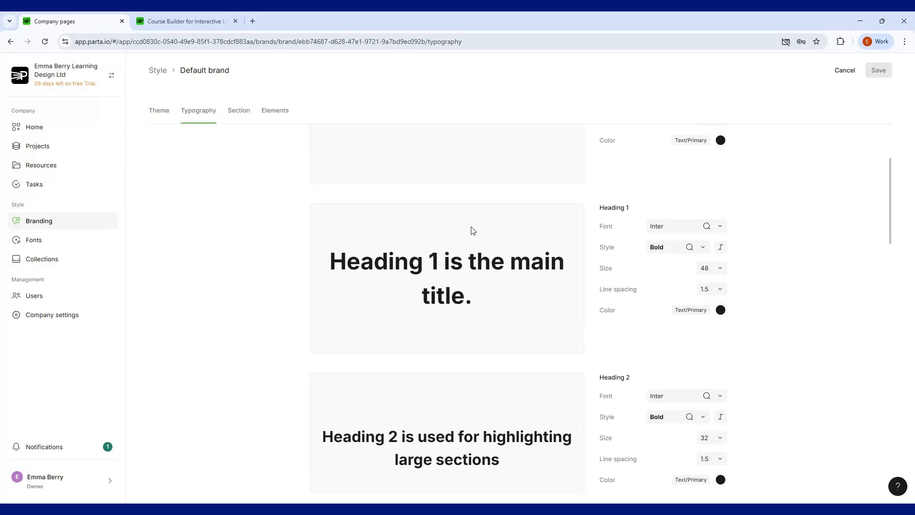
{"action": "scroll", "coordinate": [472, 231], "scroll_direction": "down", "scroll_amount": 4}
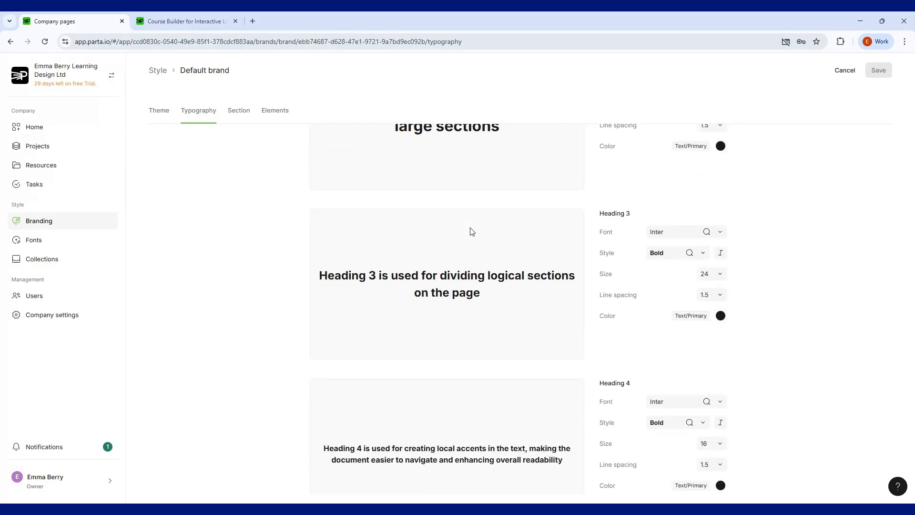
{"action": "scroll", "coordinate": [472, 231], "scroll_direction": "up", "scroll_amount": 10}
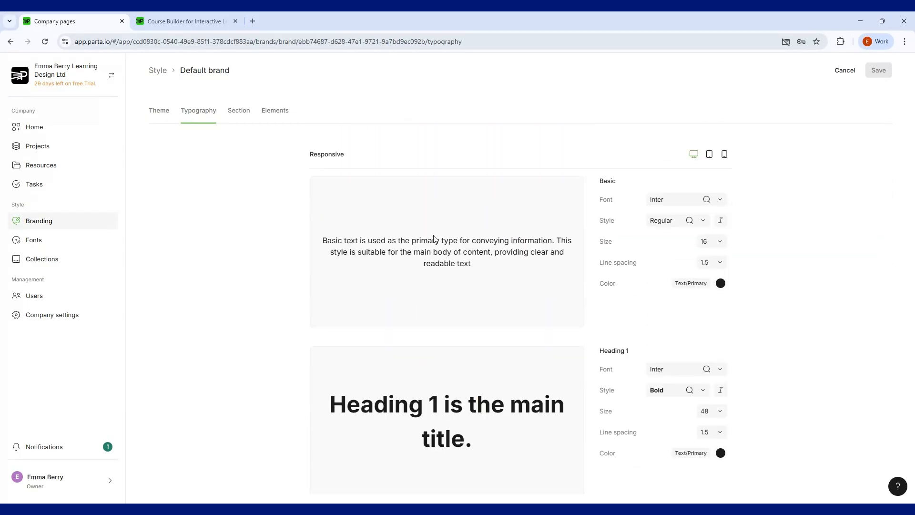
{"action": "scroll", "coordinate": [434, 238], "scroll_direction": "down", "scroll_amount": 12}
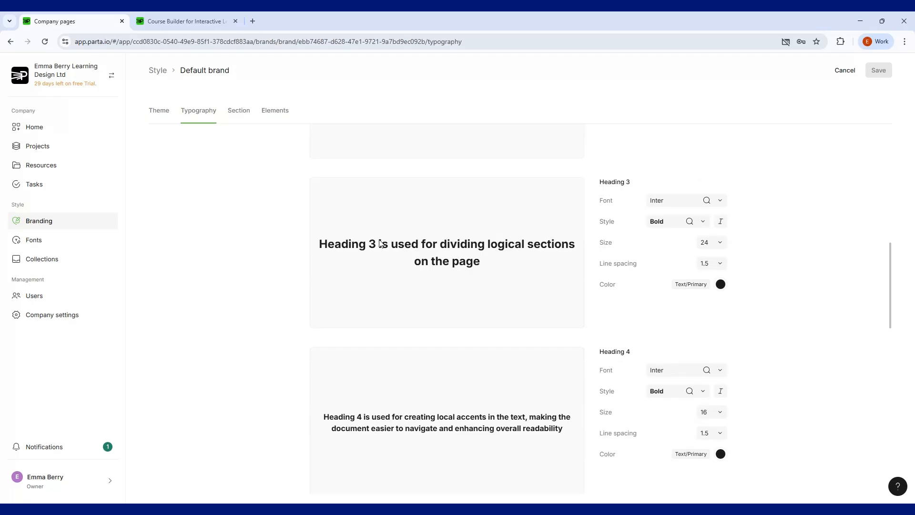
{"action": "scroll", "coordinate": [379, 242], "scroll_direction": "down", "scroll_amount": 5}
{"action": "scroll", "coordinate": [328, 243], "scroll_direction": "up", "scroll_amount": 3}
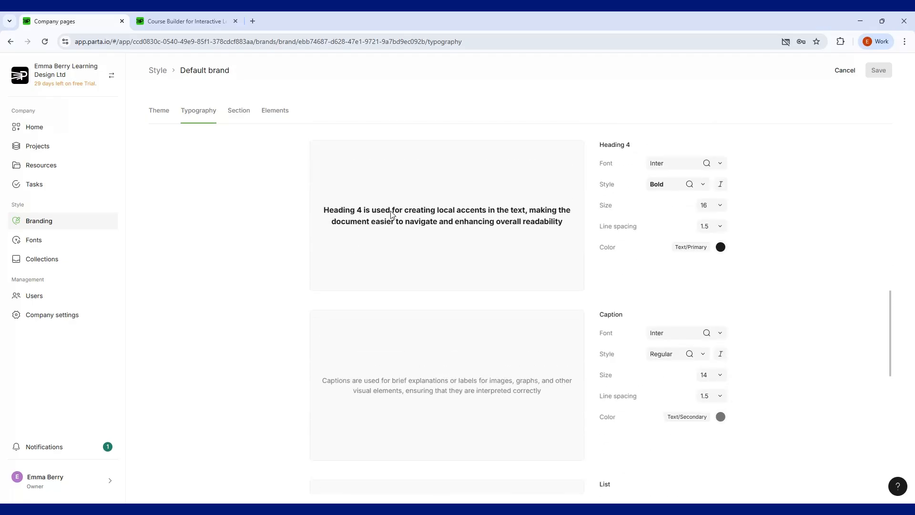
Examine the desktop typography settings for the Caption, List, Quote and Link styles.
{"action": "scroll", "coordinate": [392, 214], "scroll_direction": "down", "scroll_amount": 4}
{"action": "scroll", "coordinate": [392, 214], "scroll_direction": "down", "scroll_amount": 1}
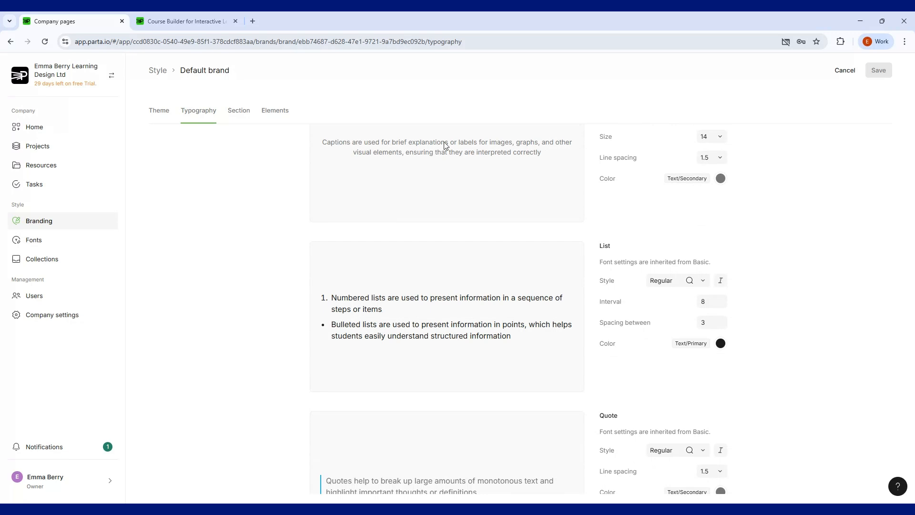
{"action": "scroll", "coordinate": [527, 220], "scroll_direction": "up", "scroll_amount": 2}
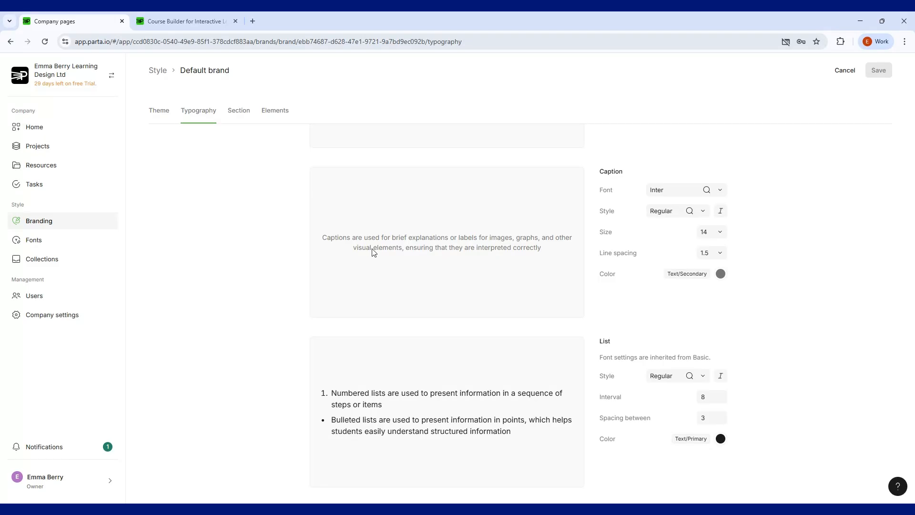
{"action": "scroll", "coordinate": [374, 253], "scroll_direction": "down", "scroll_amount": 5}
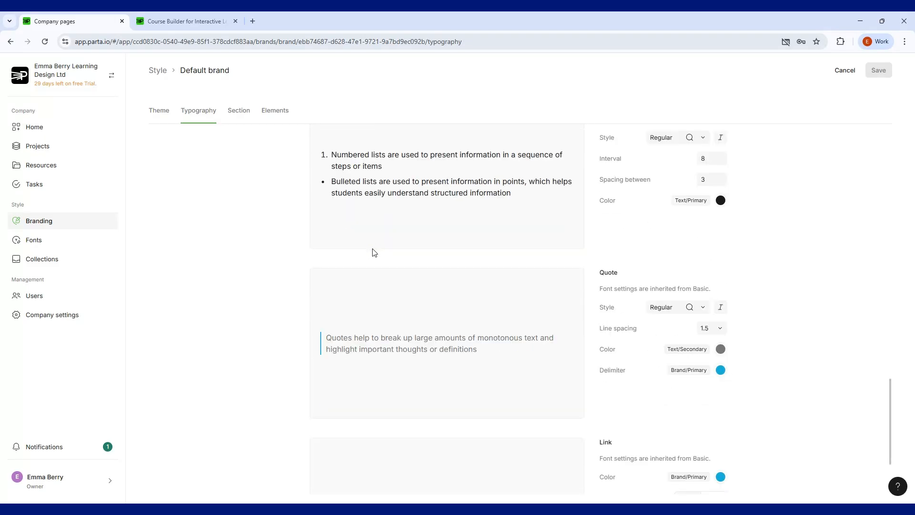
{"action": "scroll", "coordinate": [374, 250], "scroll_direction": "down", "scroll_amount": 3}
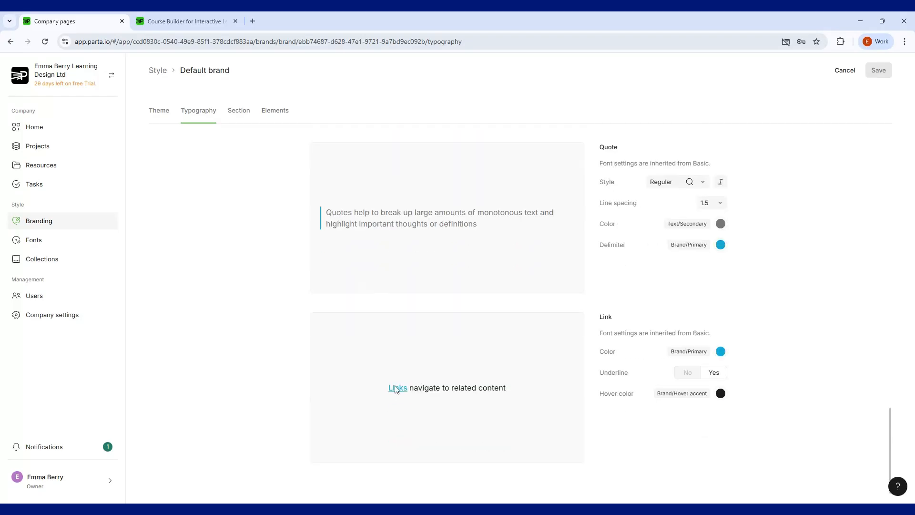
{"action": "scroll", "coordinate": [395, 244], "scroll_direction": "up", "scroll_amount": 4}
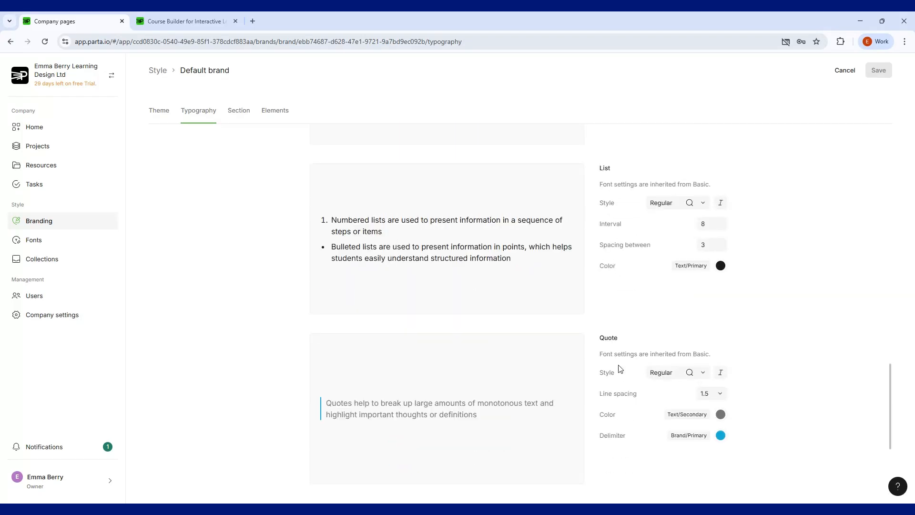
{"action": "scroll", "coordinate": [616, 369], "scroll_direction": "down", "scroll_amount": 1}
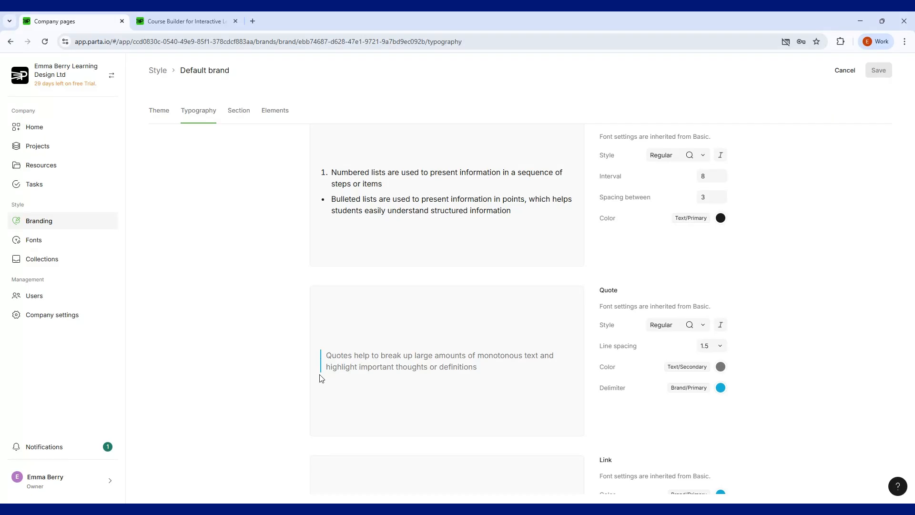
{"action": "scroll", "coordinate": [338, 346], "scroll_direction": "up", "scroll_amount": 2}
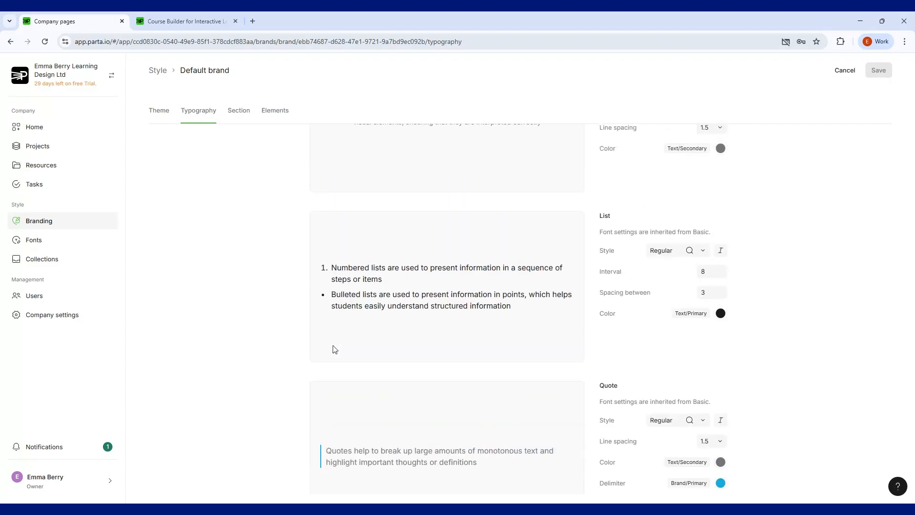
{"action": "scroll", "coordinate": [334, 349], "scroll_direction": "down", "scroll_amount": 1}
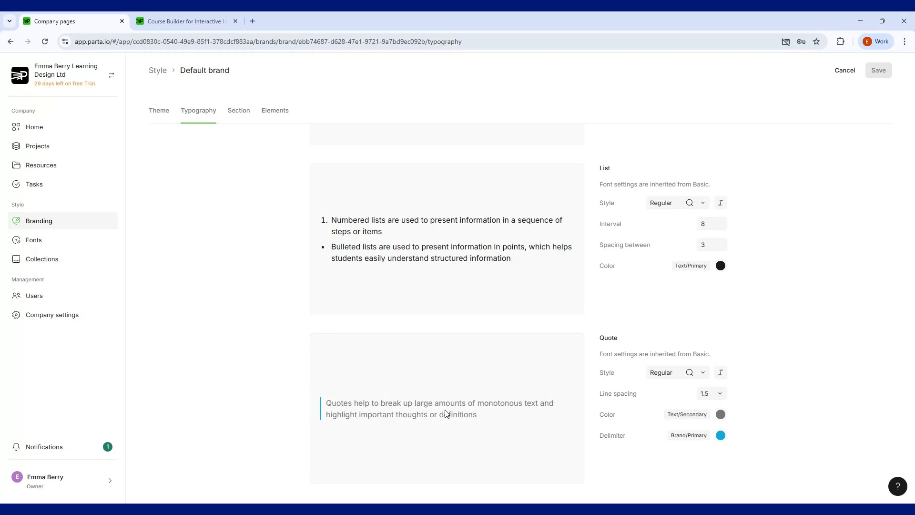
Compare the tablet and mobile typography views, and review the mobile text styles from Basic down to Link.
{"action": "scroll", "coordinate": [447, 409], "scroll_direction": "up", "scroll_amount": 15}
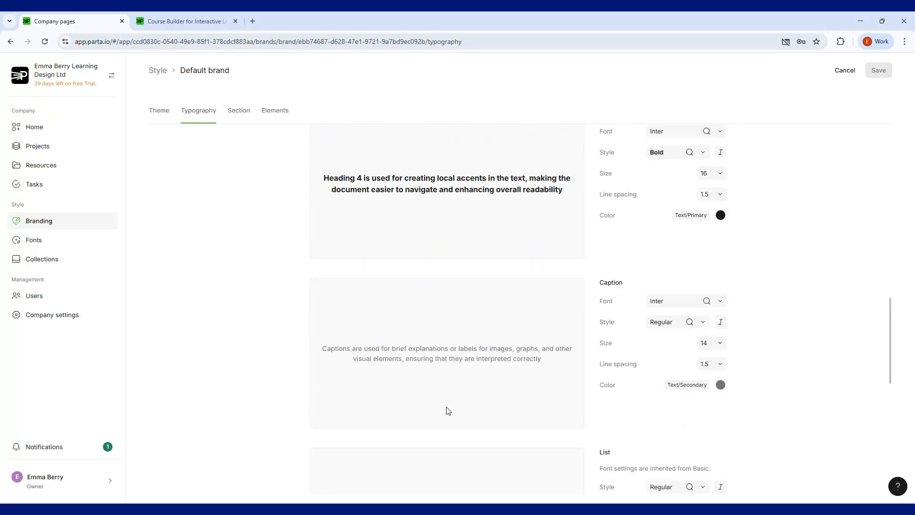
{"action": "scroll", "coordinate": [447, 409], "scroll_direction": "up", "scroll_amount": 5}
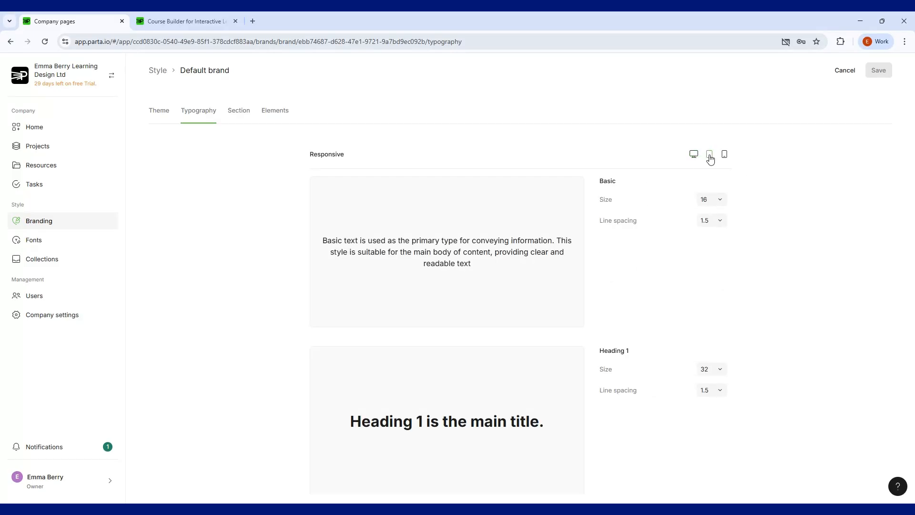
{"action": "left_click", "coordinate": [724, 157]}
{"action": "left_click", "coordinate": [709, 158]}
{"action": "left_click", "coordinate": [724, 157]}
{"action": "scroll", "coordinate": [574, 285], "scroll_direction": "down", "scroll_amount": 5}
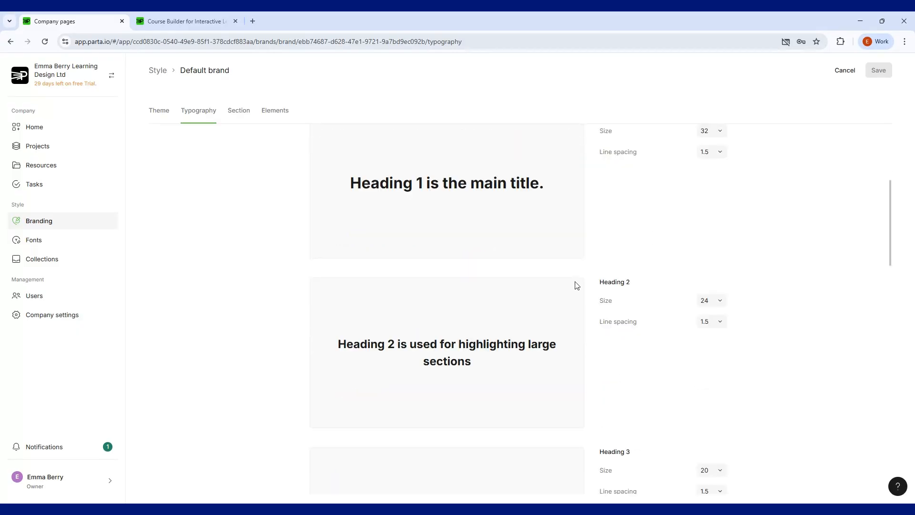
{"action": "scroll", "coordinate": [576, 285], "scroll_direction": "down", "scroll_amount": 6}
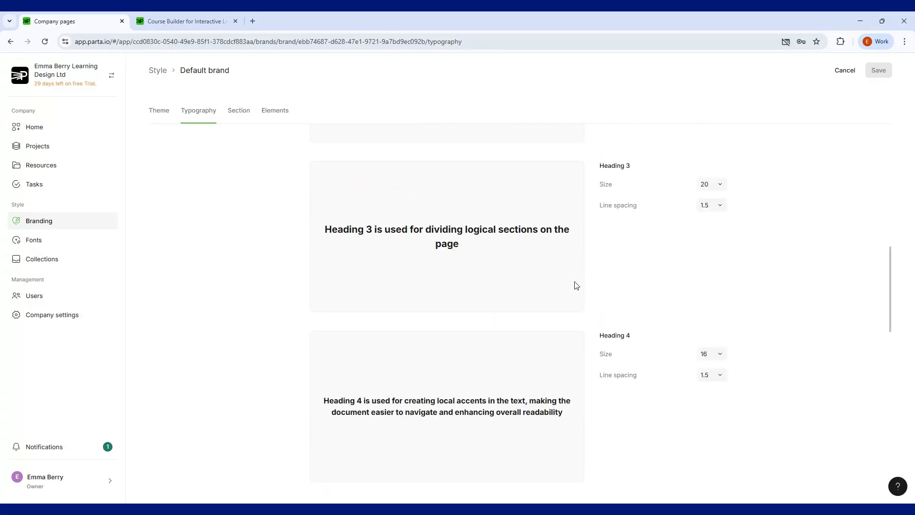
{"action": "scroll", "coordinate": [576, 285], "scroll_direction": "down", "scroll_amount": 7}
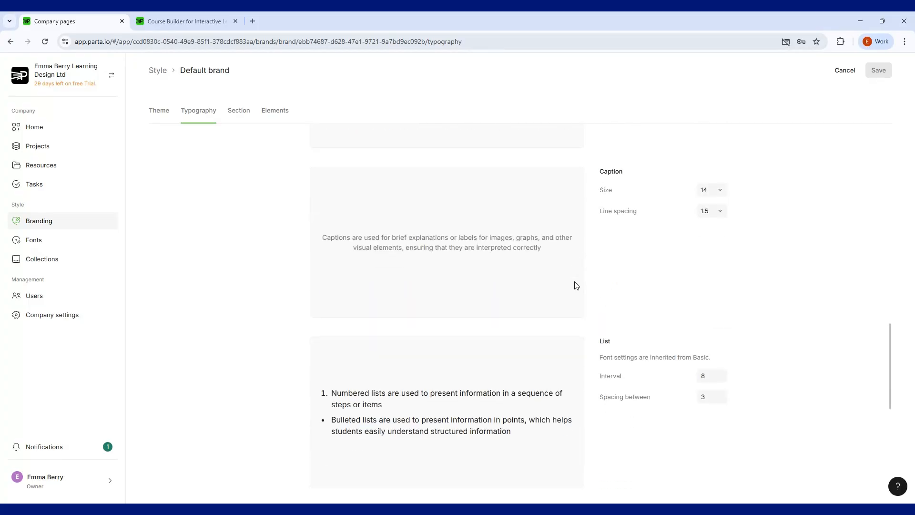
{"action": "scroll", "coordinate": [576, 285], "scroll_direction": "down", "scroll_amount": 3}
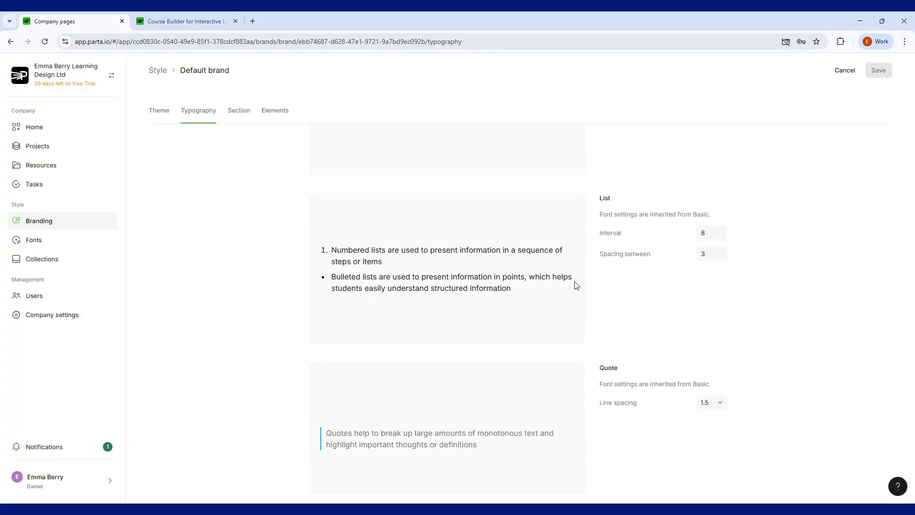
{"action": "scroll", "coordinate": [575, 284], "scroll_direction": "down", "scroll_amount": 5}
{"action": "scroll", "coordinate": [576, 285], "scroll_direction": "up", "scroll_amount": 20}
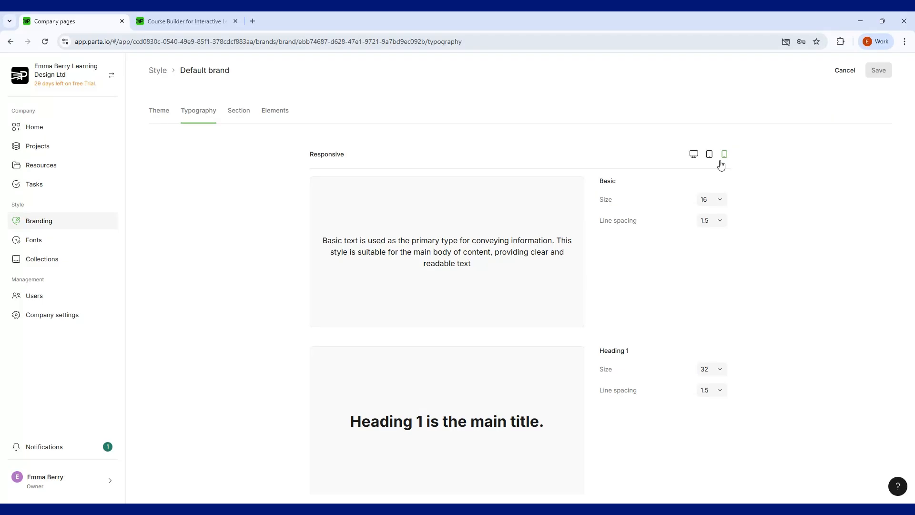
Try size 20 for the mobile Basic text, and set it back to 16.
{"action": "left_click", "coordinate": [721, 200]}
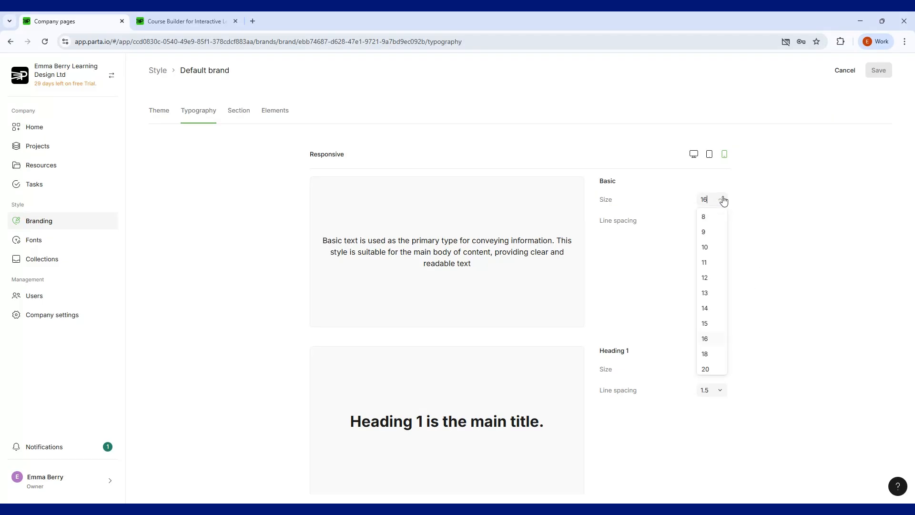
{"action": "left_click", "coordinate": [708, 368]}
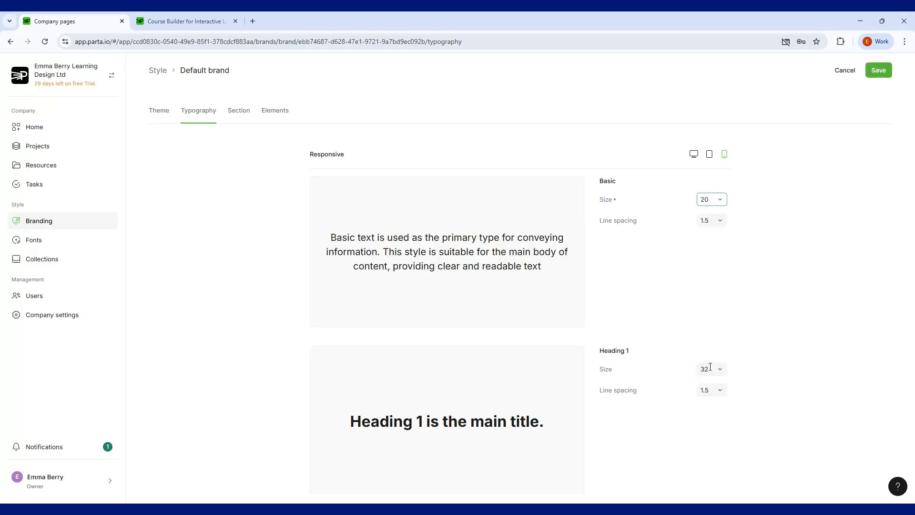
{"action": "left_click", "coordinate": [723, 202]}
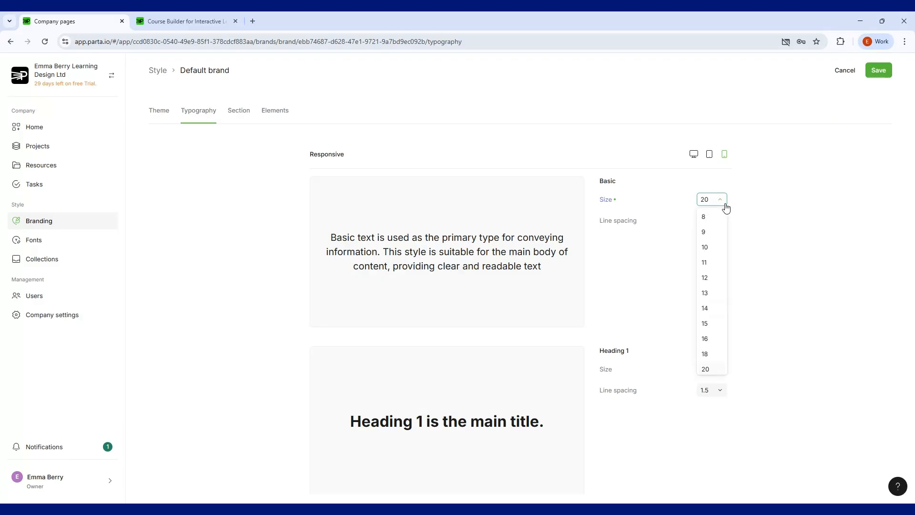
{"action": "left_click", "coordinate": [712, 337]}
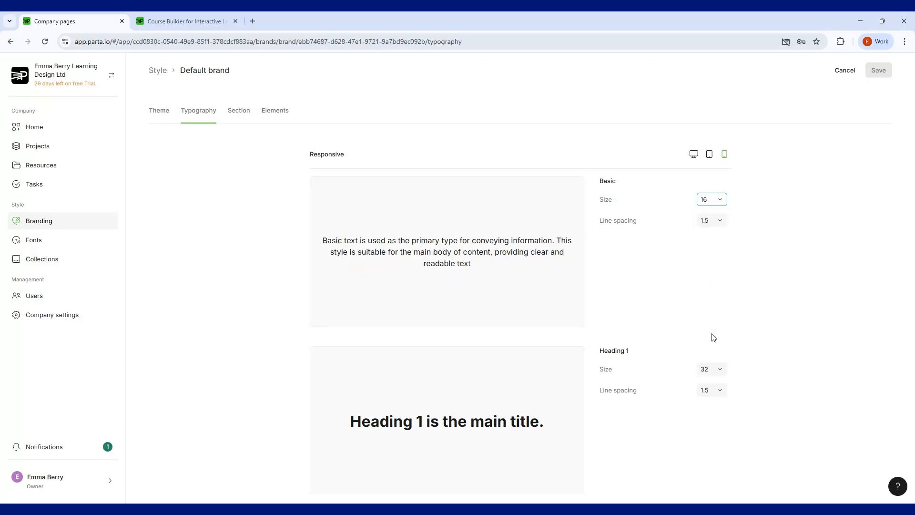
Examine the brand's Header section settings, from panel and menu options to shadow and typography, and close them without saving.
{"action": "left_click", "coordinate": [239, 112]}
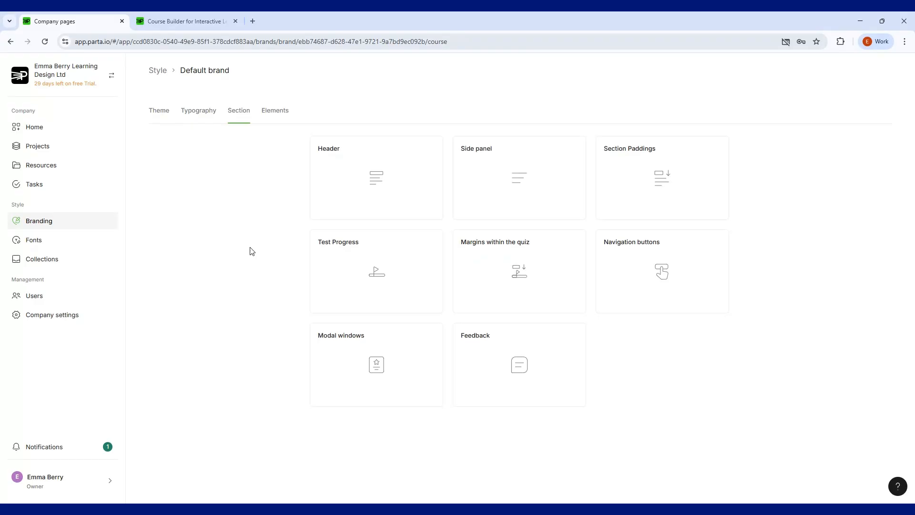
{"action": "left_click", "coordinate": [381, 180]}
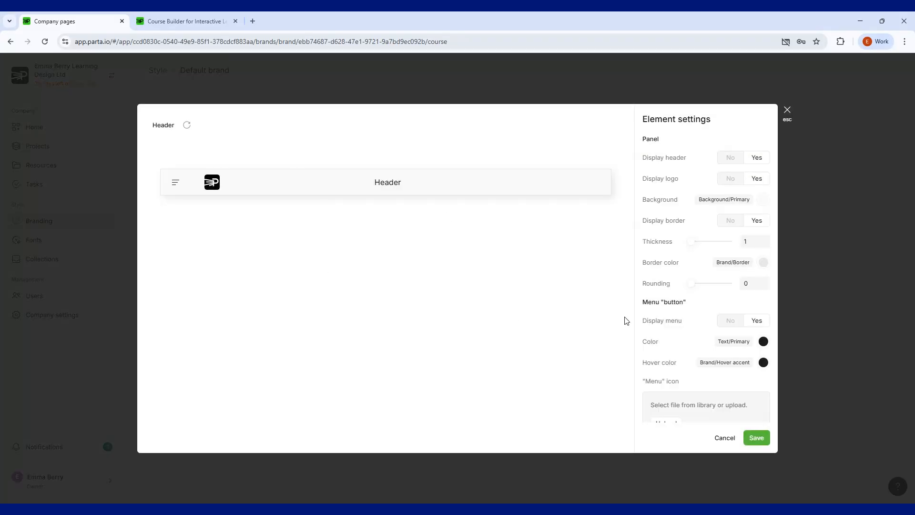
{"action": "scroll", "coordinate": [689, 154], "scroll_direction": "down", "scroll_amount": 2}
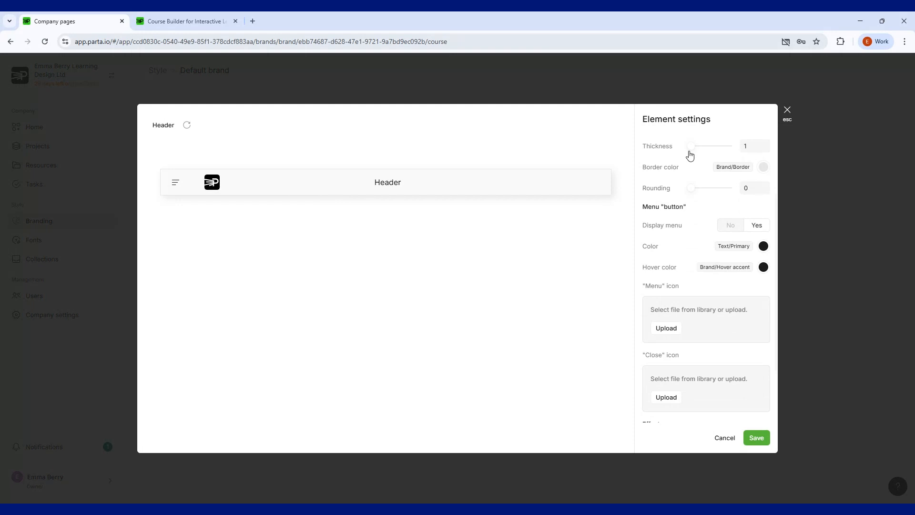
{"action": "scroll", "coordinate": [686, 155], "scroll_direction": "up", "scroll_amount": 2}
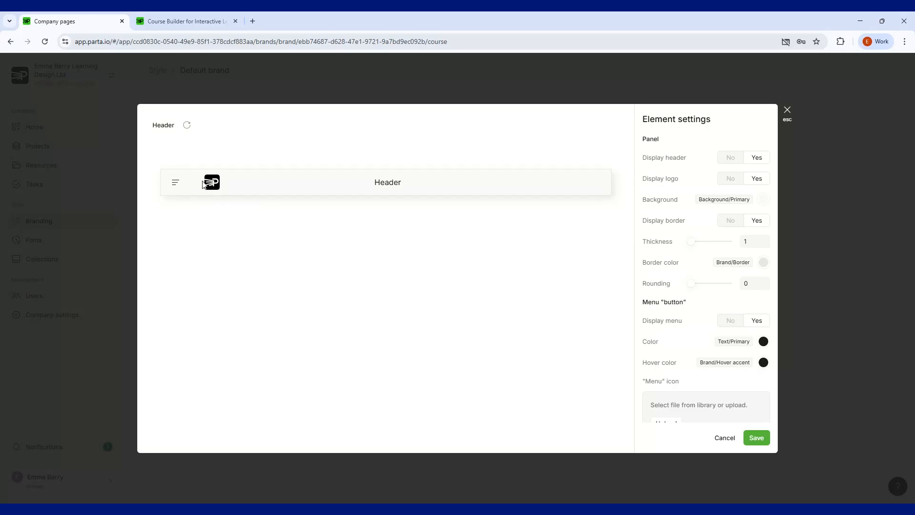
{"action": "left_click_drag", "start_coordinate": [692, 245], "coordinate": [629, 250]}
{"action": "scroll", "coordinate": [677, 324], "scroll_direction": "down", "scroll_amount": 4}
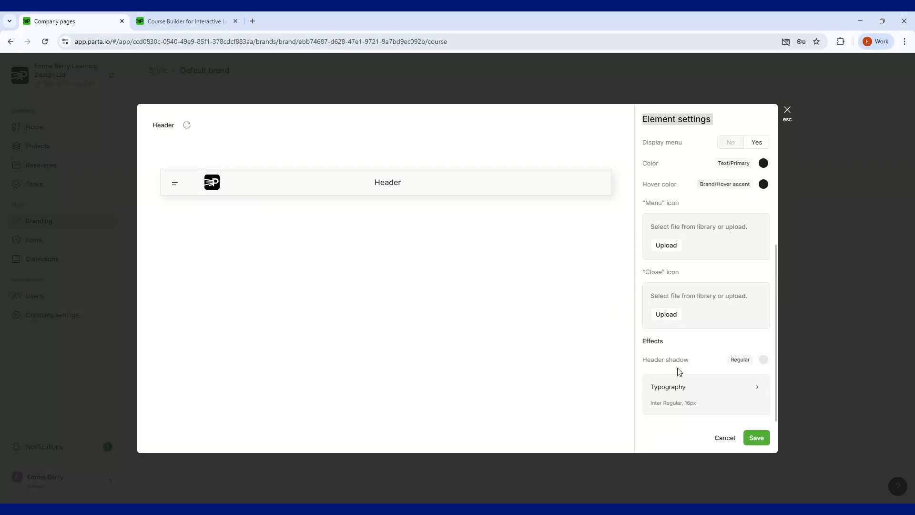
{"action": "left_click", "coordinate": [715, 439]}
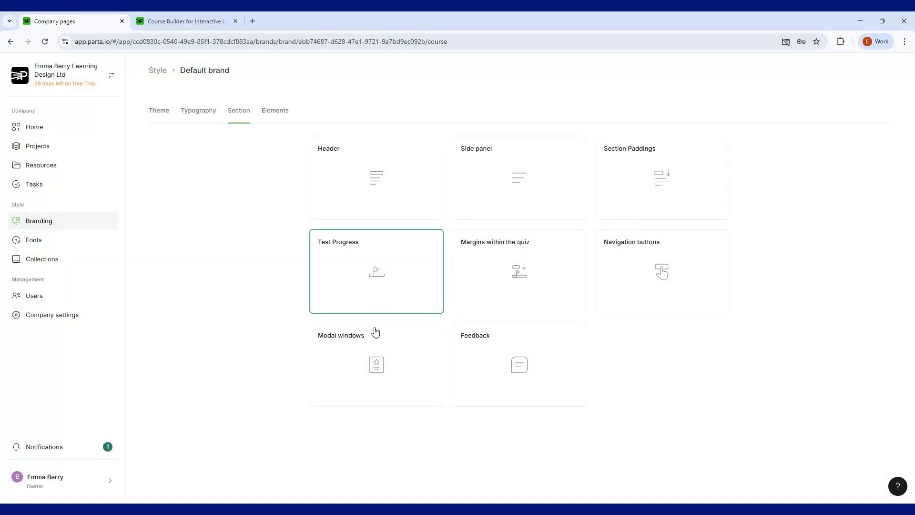
Examine the Test Progress section's question counter typography and its available fonts, and close the settings without saving.
{"action": "left_click", "coordinate": [373, 293]}
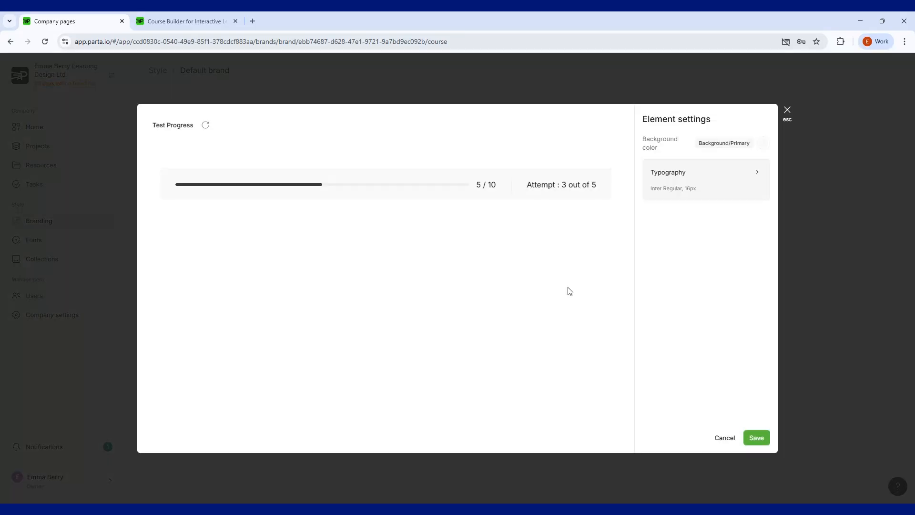
{"action": "left_click", "coordinate": [695, 189]}
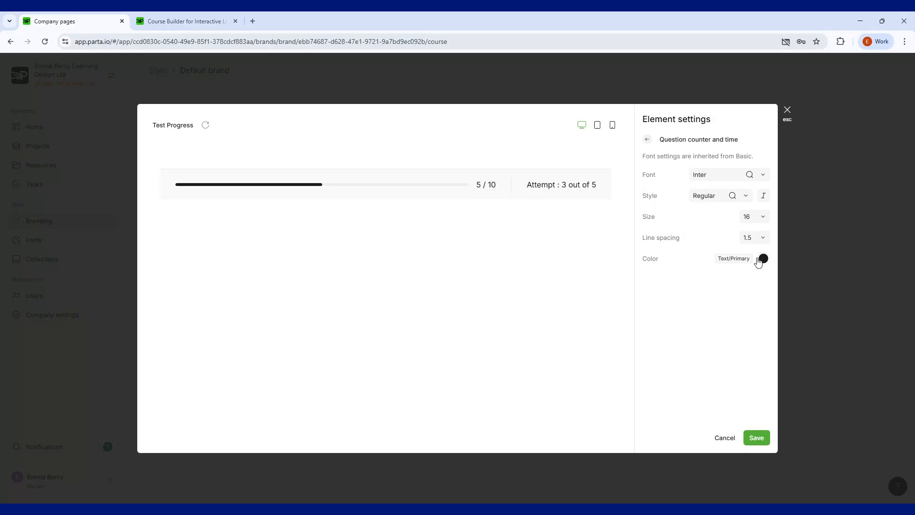
{"action": "left_click", "coordinate": [734, 175]}
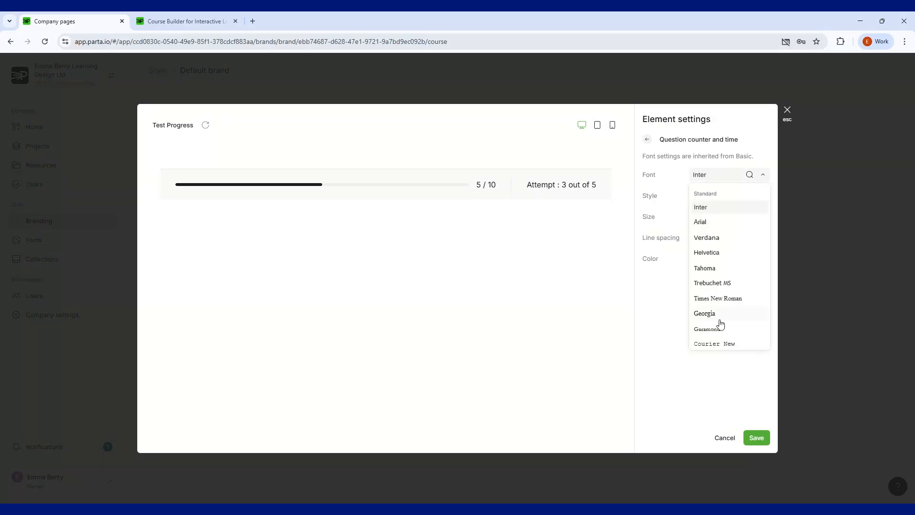
{"action": "left_click", "coordinate": [493, 304]}
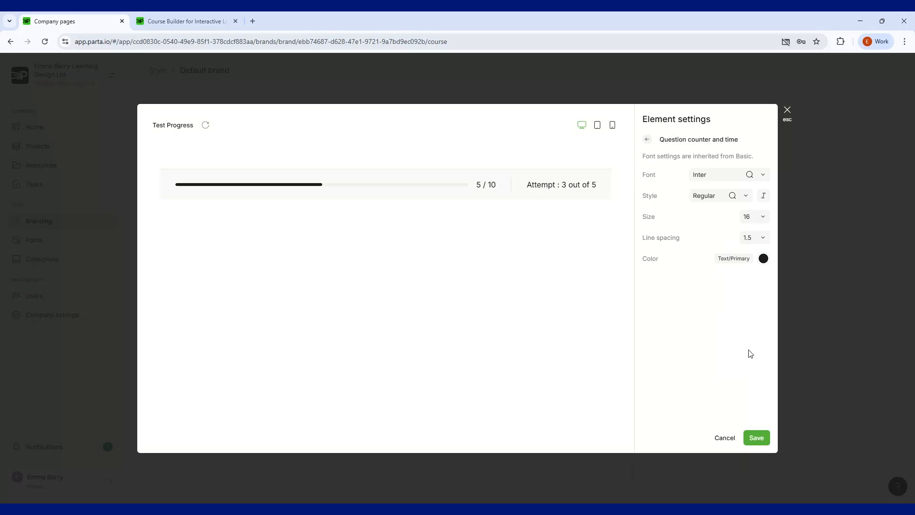
{"action": "left_click", "coordinate": [725, 442]}
Examine the Navigation buttons settings for the Return and Continue buttons, and close them without changes.
{"action": "left_click", "coordinate": [637, 259]}
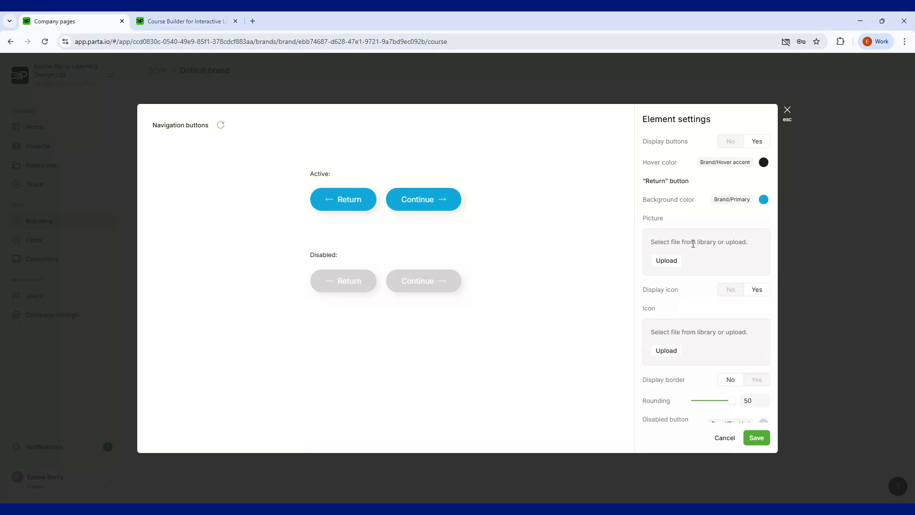
{"action": "scroll", "coordinate": [686, 250], "scroll_direction": "down", "scroll_amount": 2}
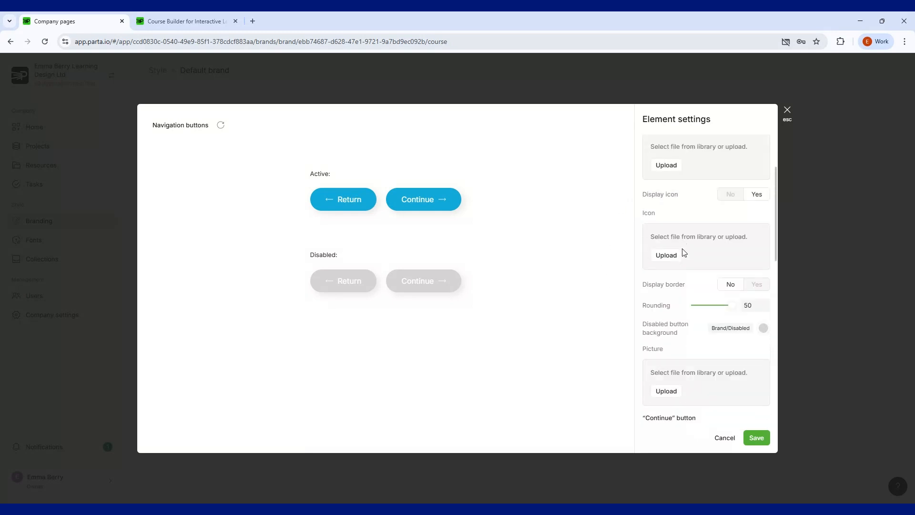
{"action": "scroll", "coordinate": [684, 252], "scroll_direction": "down", "scroll_amount": 4}
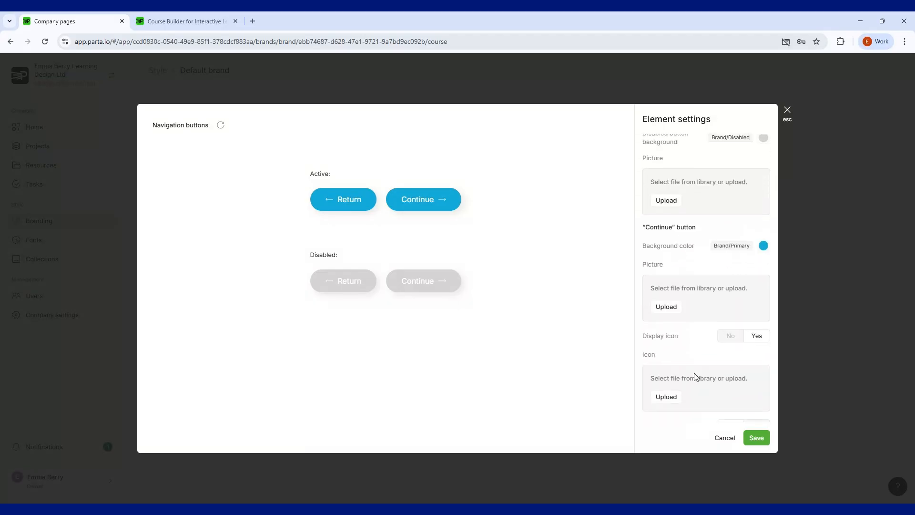
{"action": "scroll", "coordinate": [699, 405], "scroll_direction": "up", "scroll_amount": 6}
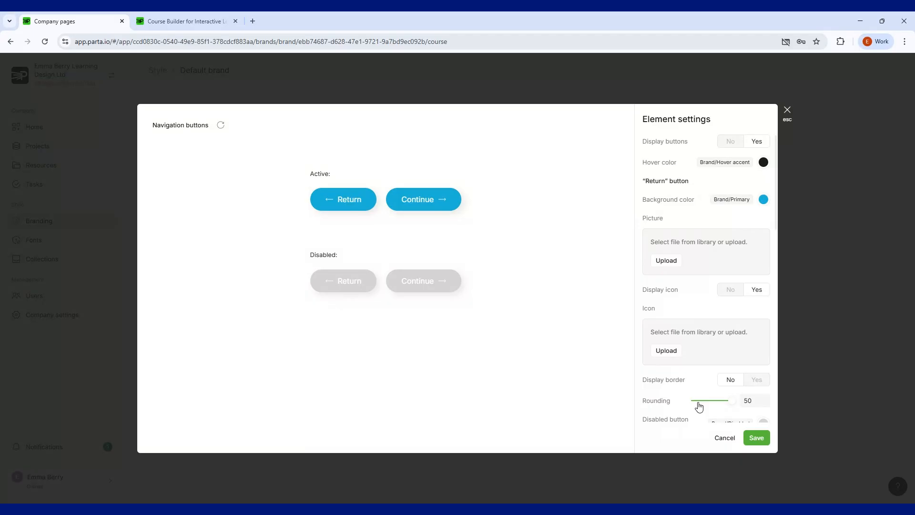
{"action": "left_click", "coordinate": [787, 111]}
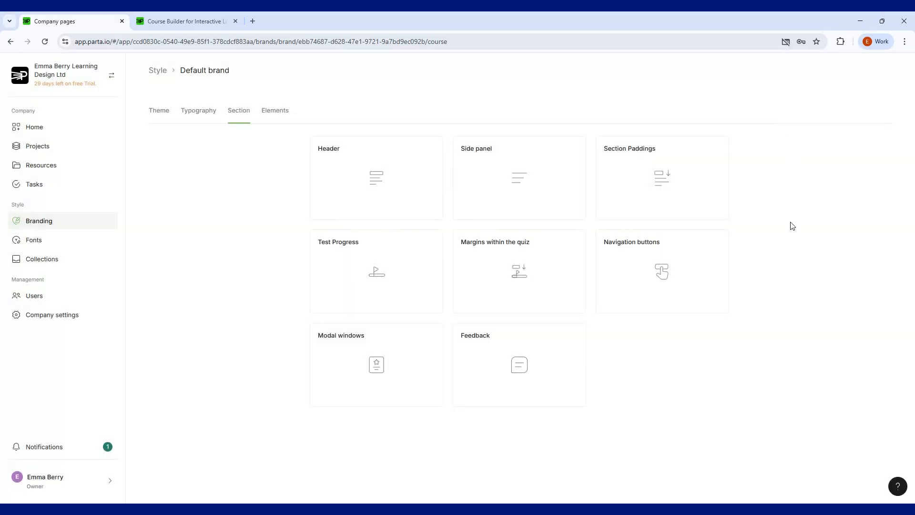
View the brand's Elements, and look over the Button element's active and disabled settings.
{"action": "left_click", "coordinate": [263, 114]}
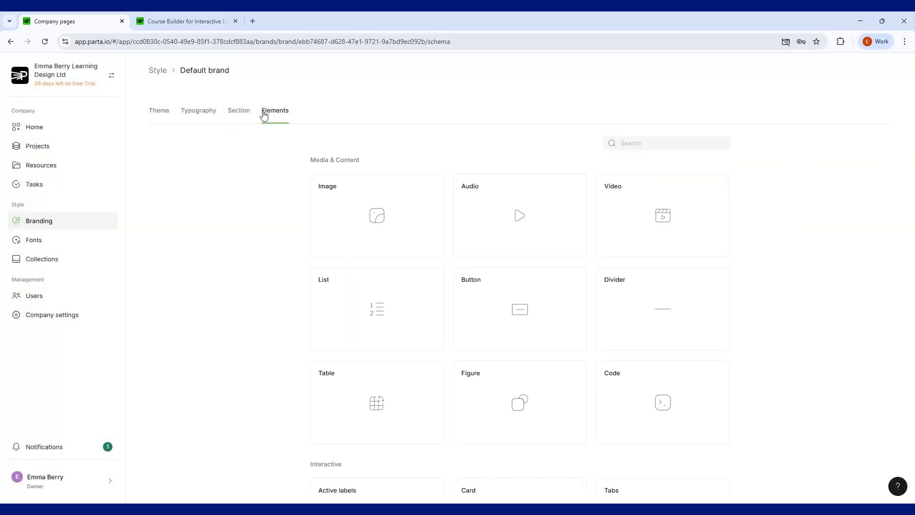
{"action": "scroll", "coordinate": [237, 270], "scroll_direction": "down", "scroll_amount": 3}
{"action": "scroll", "coordinate": [653, 352], "scroll_direction": "up", "scroll_amount": 3}
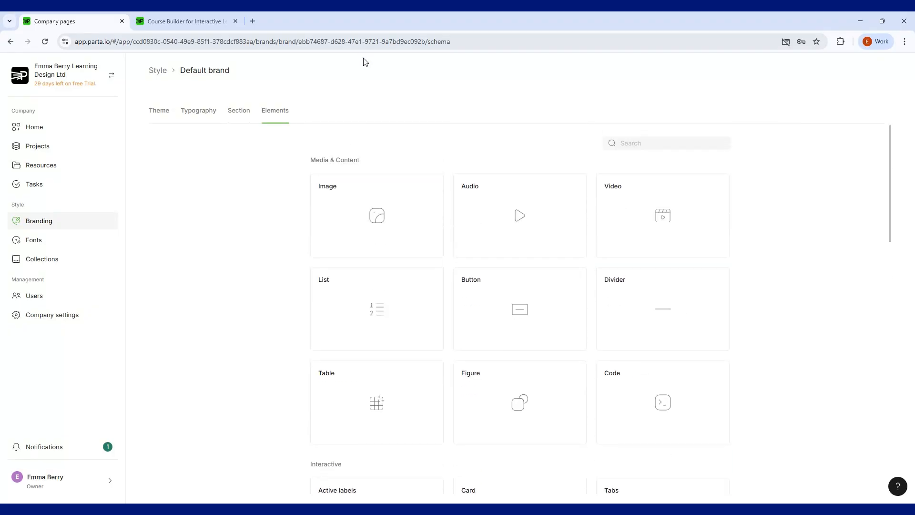
{"action": "left_click", "coordinate": [552, 322]}
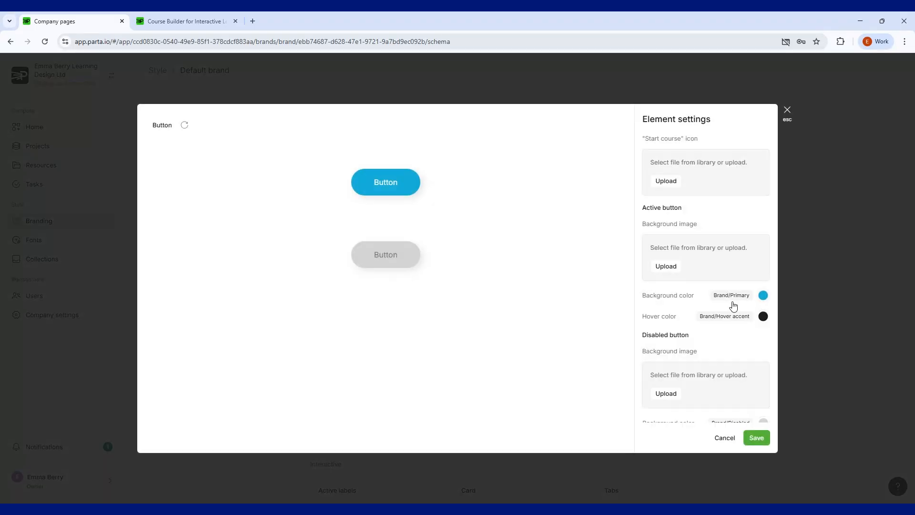
{"action": "left_click", "coordinate": [780, 242]}
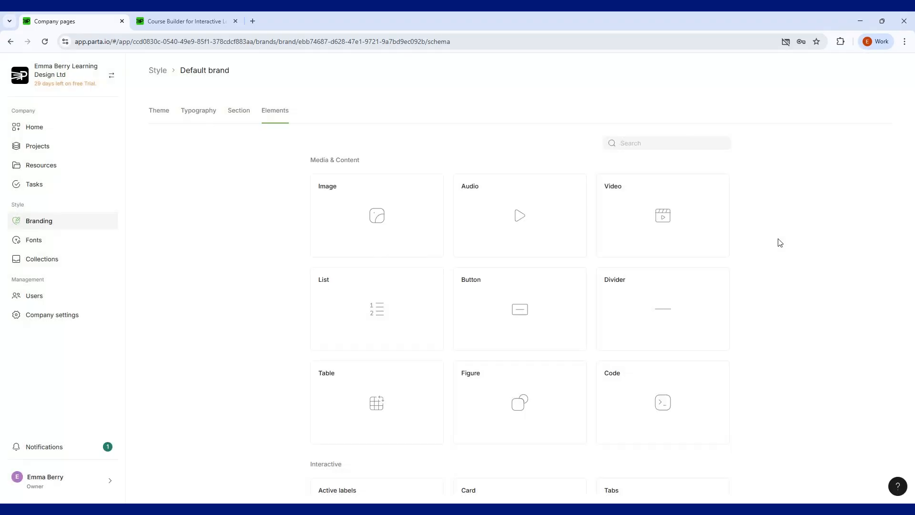
Look over the Divider element's line, numbering and effects settings, and close them.
{"action": "left_click", "coordinate": [640, 317]}
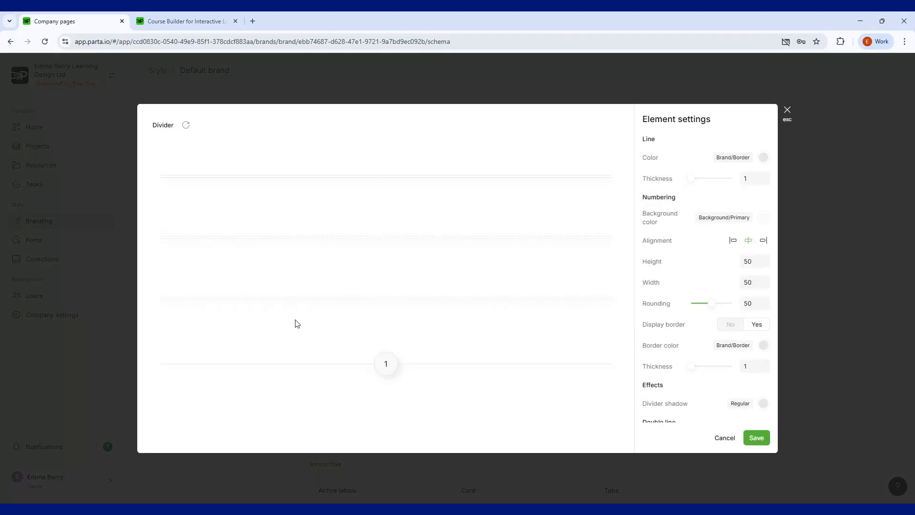
{"action": "scroll", "coordinate": [762, 310], "scroll_direction": "down", "scroll_amount": 2}
{"action": "left_click", "coordinate": [791, 322]}
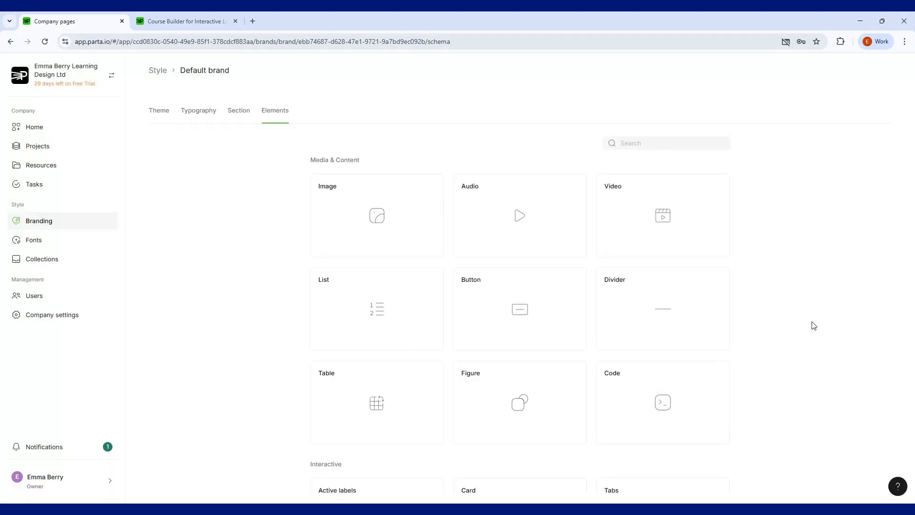
Review the remaining brand elements down to the Quiz group, and go back to the Style overview.
{"action": "scroll", "coordinate": [811, 323], "scroll_direction": "down", "scroll_amount": 3}
{"action": "scroll", "coordinate": [813, 327], "scroll_direction": "down", "scroll_amount": 5}
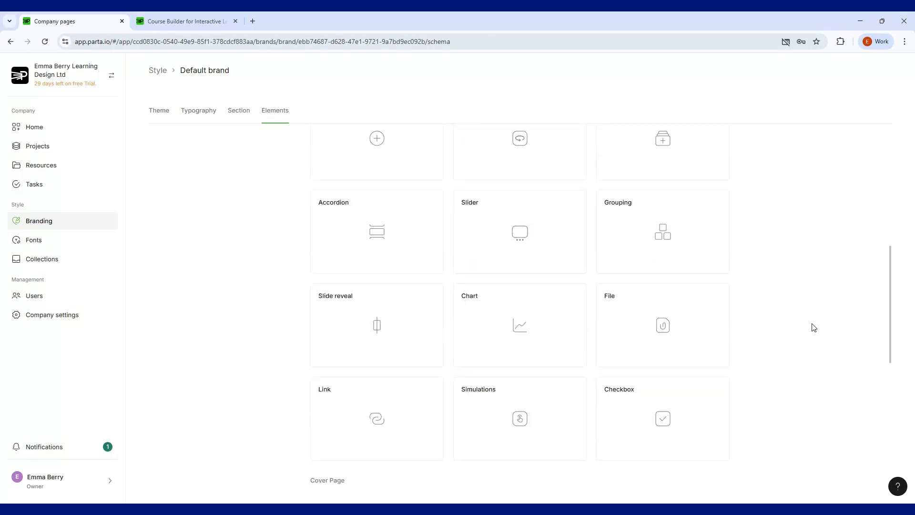
{"action": "scroll", "coordinate": [813, 327], "scroll_direction": "down", "scroll_amount": 9}
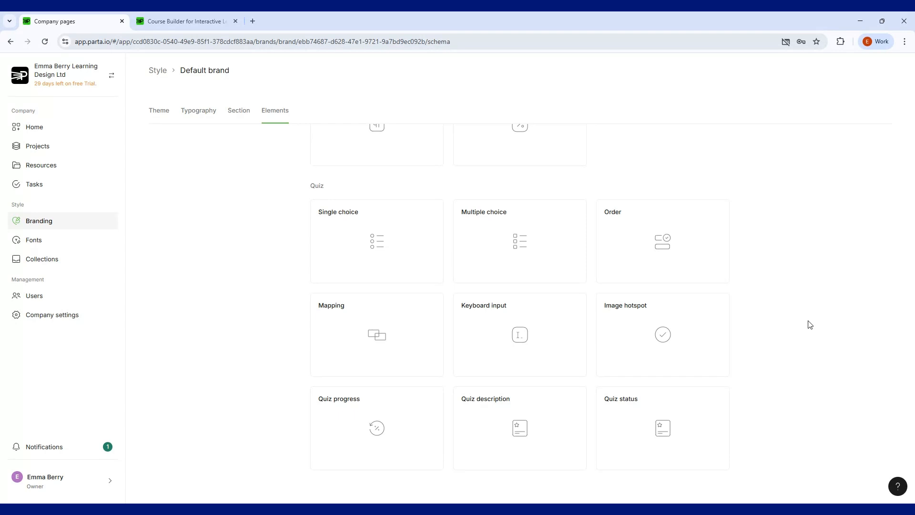
{"action": "scroll", "coordinate": [809, 325], "scroll_direction": "up", "scroll_amount": 10}
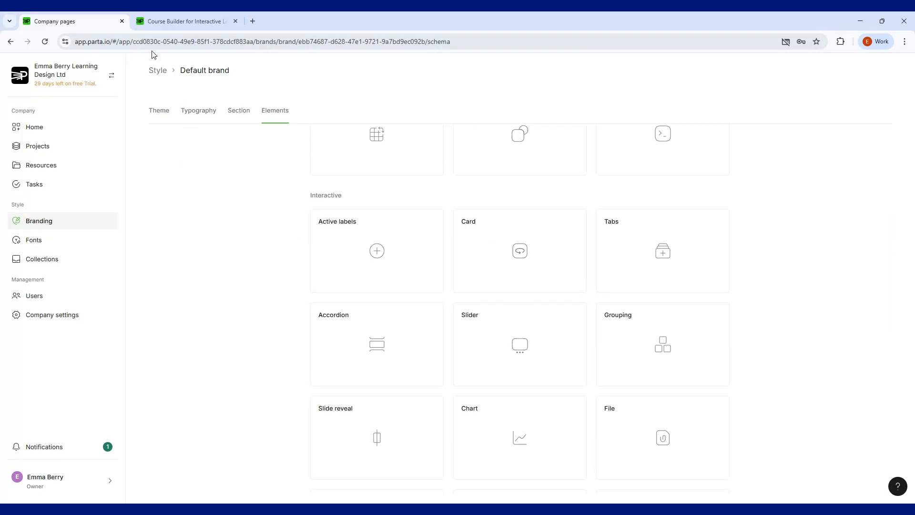
{"action": "left_click", "coordinate": [153, 79]}
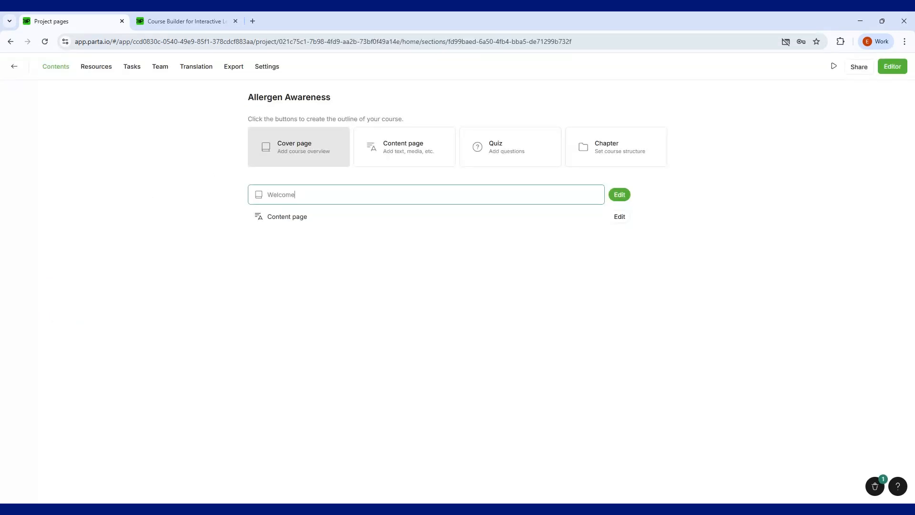
View the Welcome cover page in the editor, and return to the Allergen Awareness course outline.
{"action": "left_click", "coordinate": [292, 289]}
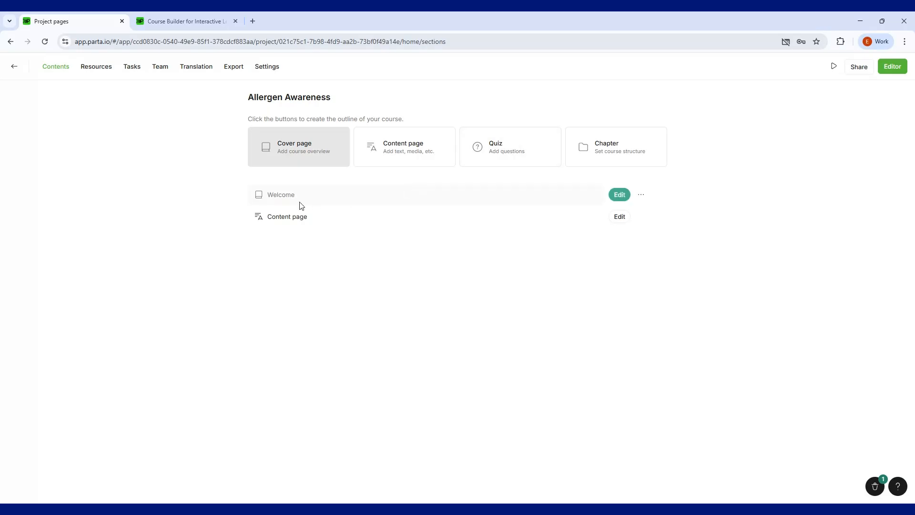
{"action": "left_click", "coordinate": [620, 195]}
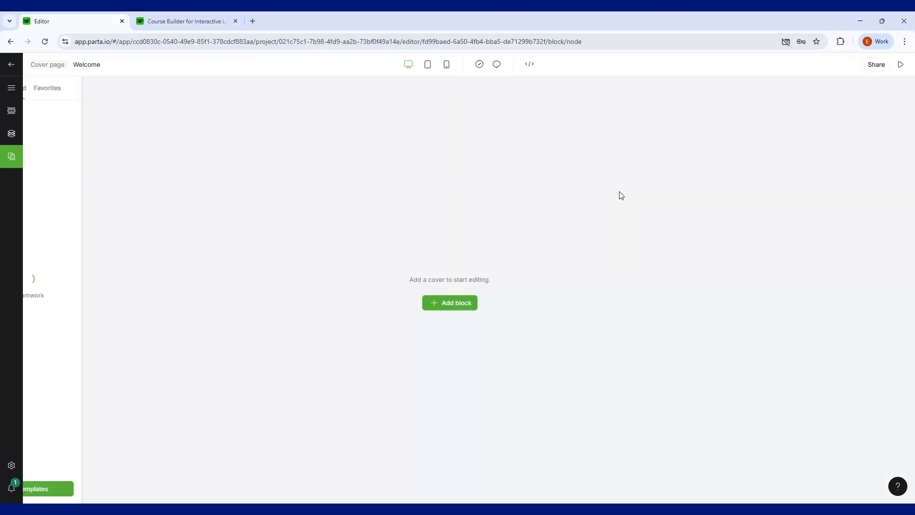
{"action": "left_click", "coordinate": [13, 67]}
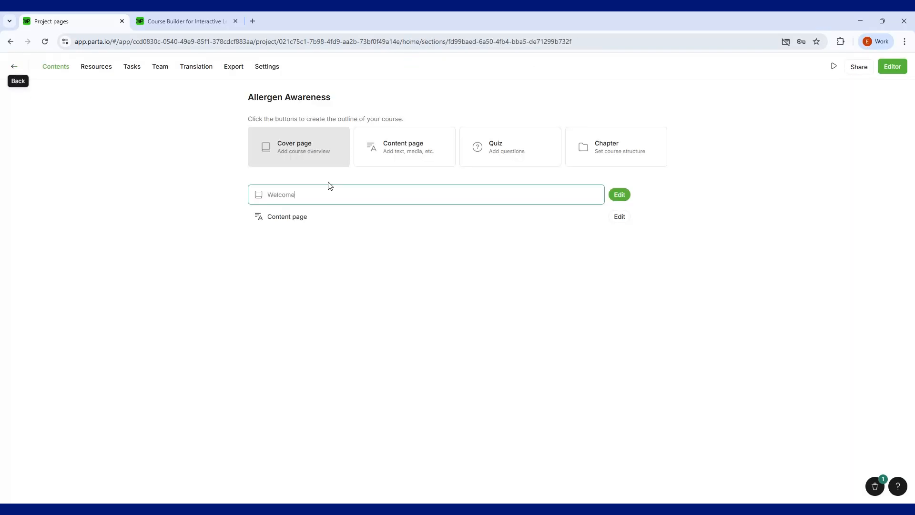
Open the Welcome page for editing and look through the cover templates in the Parta Quick-Start Collection.
{"action": "left_click", "coordinate": [626, 199]}
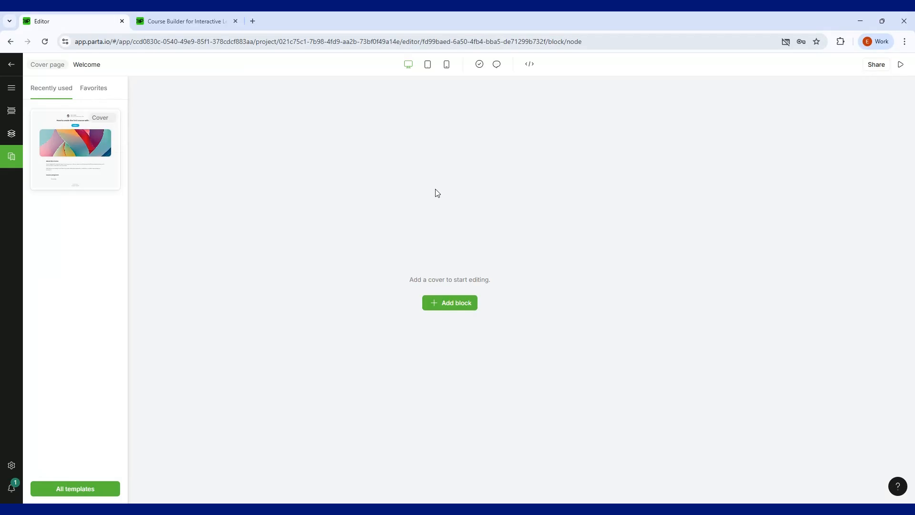
{"action": "left_click", "coordinate": [435, 303]}
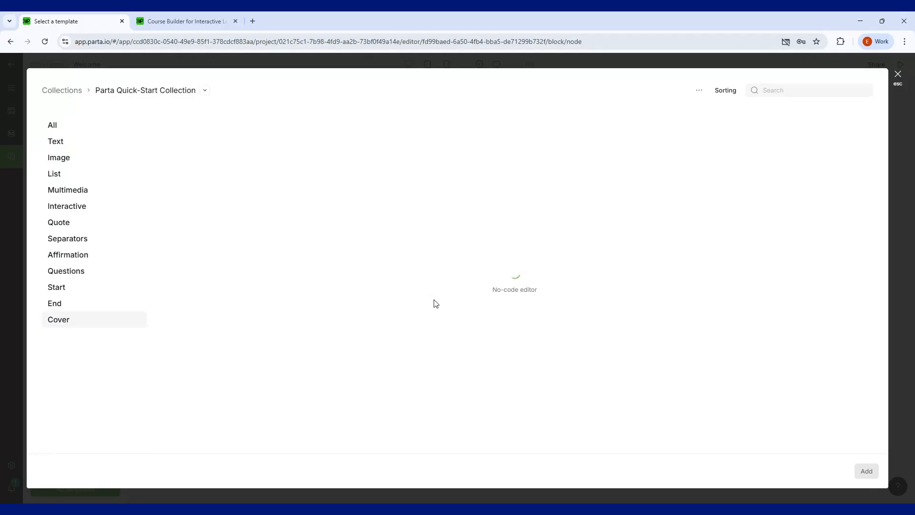
{"action": "scroll", "coordinate": [310, 225], "scroll_direction": "down", "scroll_amount": 6}
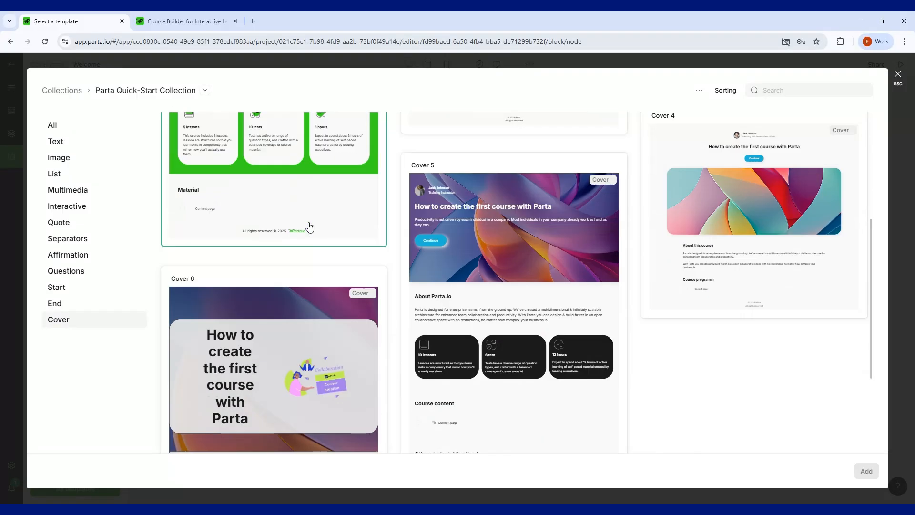
{"action": "scroll", "coordinate": [310, 226], "scroll_direction": "down", "scroll_amount": 2}
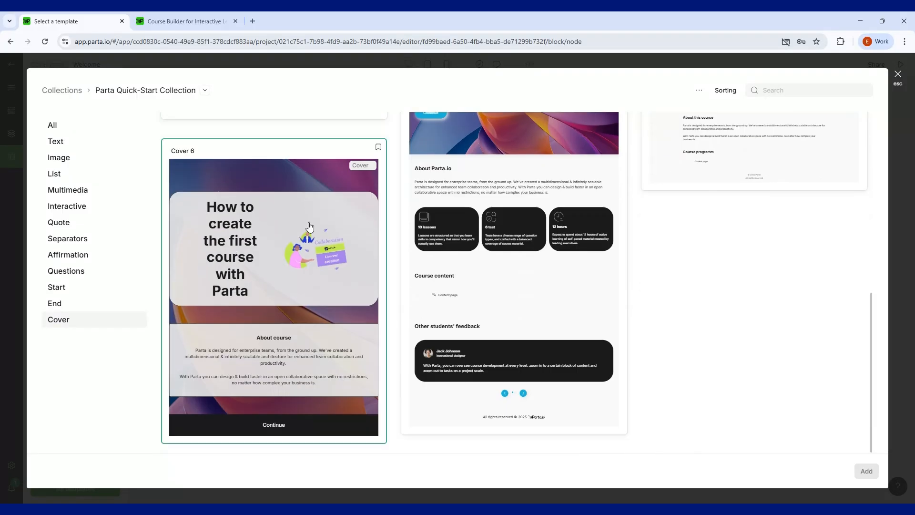
{"action": "scroll", "coordinate": [309, 226], "scroll_direction": "up", "scroll_amount": 8}
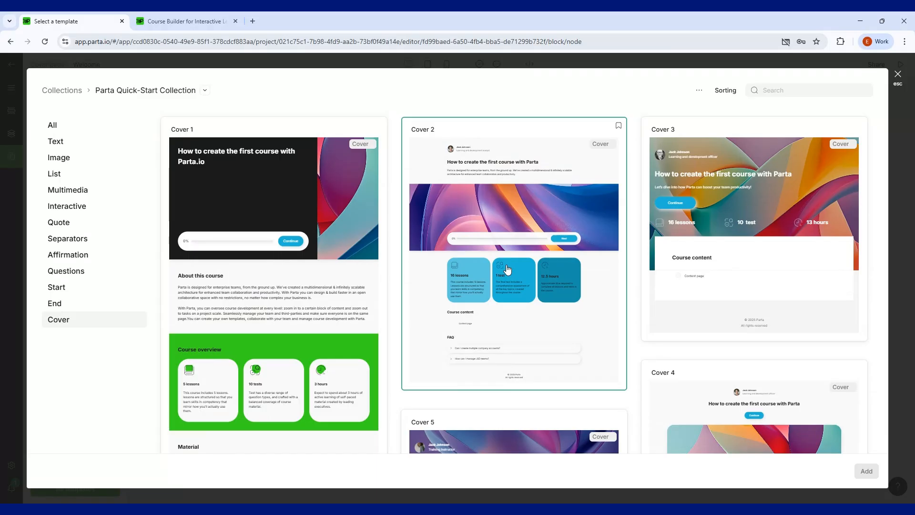
{"action": "scroll", "coordinate": [509, 267], "scroll_direction": "down", "scroll_amount": 3}
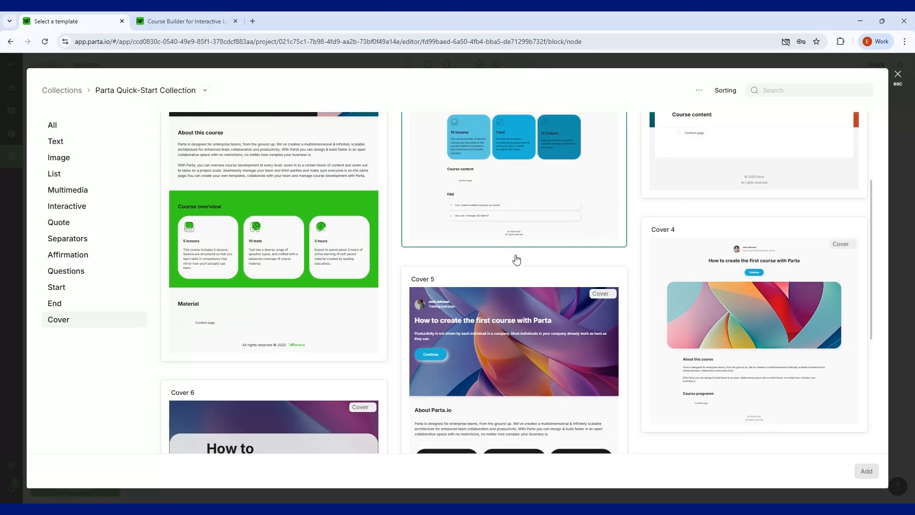
{"action": "scroll", "coordinate": [516, 252], "scroll_direction": "down", "scroll_amount": 2}
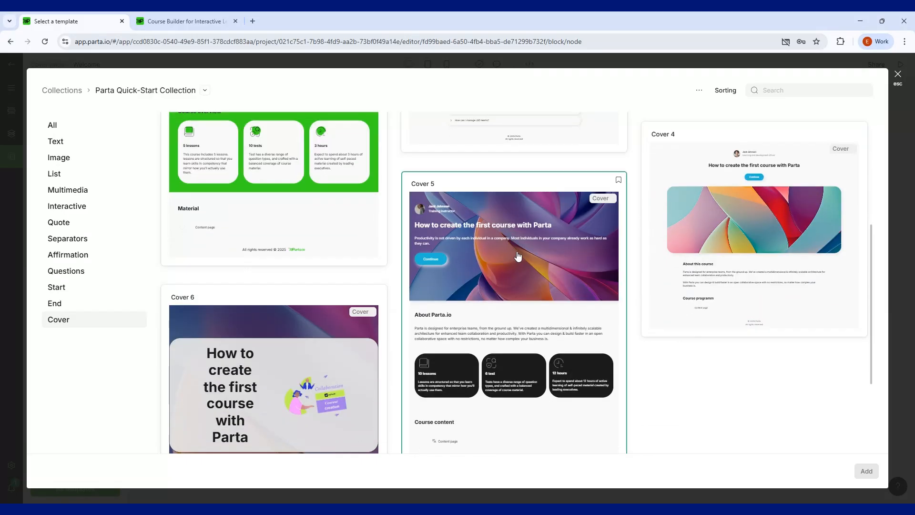
{"action": "scroll", "coordinate": [461, 237], "scroll_direction": "up", "scroll_amount": 5}
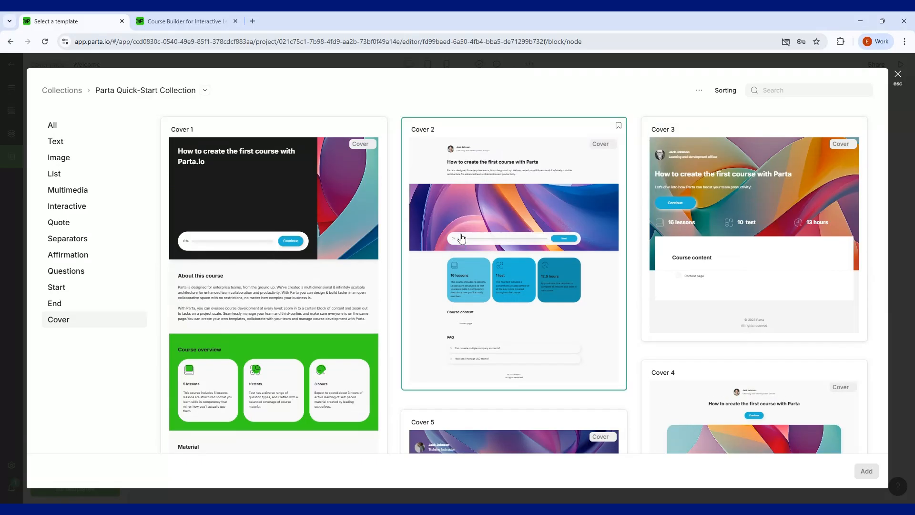
{"action": "scroll", "coordinate": [461, 237], "scroll_direction": "down", "scroll_amount": 8}
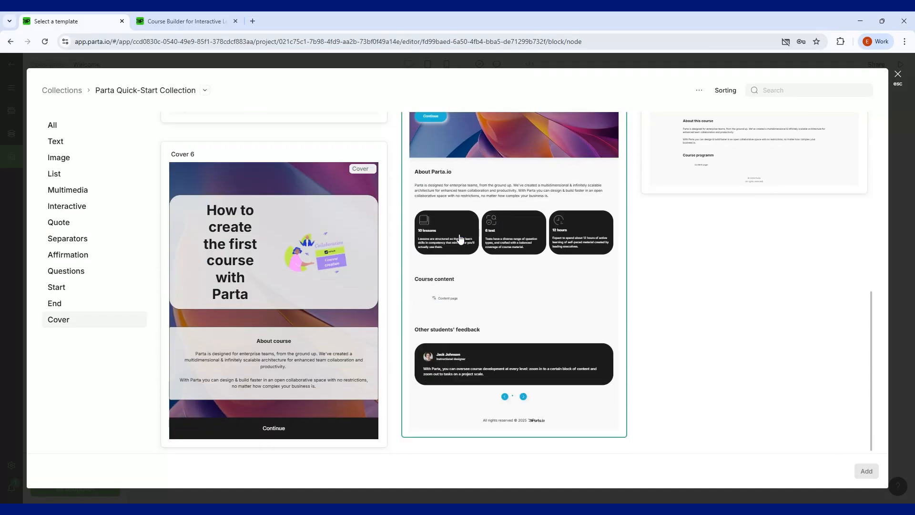
{"action": "scroll", "coordinate": [459, 239], "scroll_direction": "up", "scroll_amount": 3}
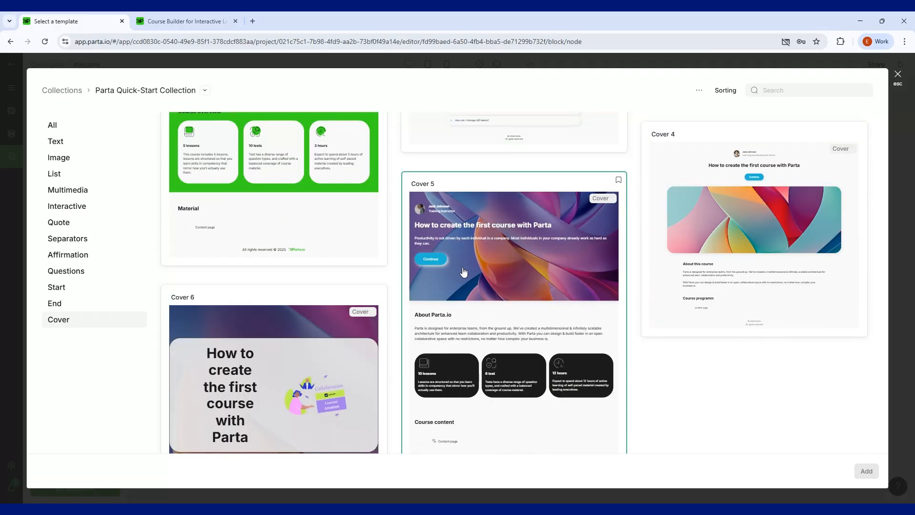
Add the Cover 4 template to the Welcome page and look over its full layout.
{"action": "left_click", "coordinate": [704, 224]}
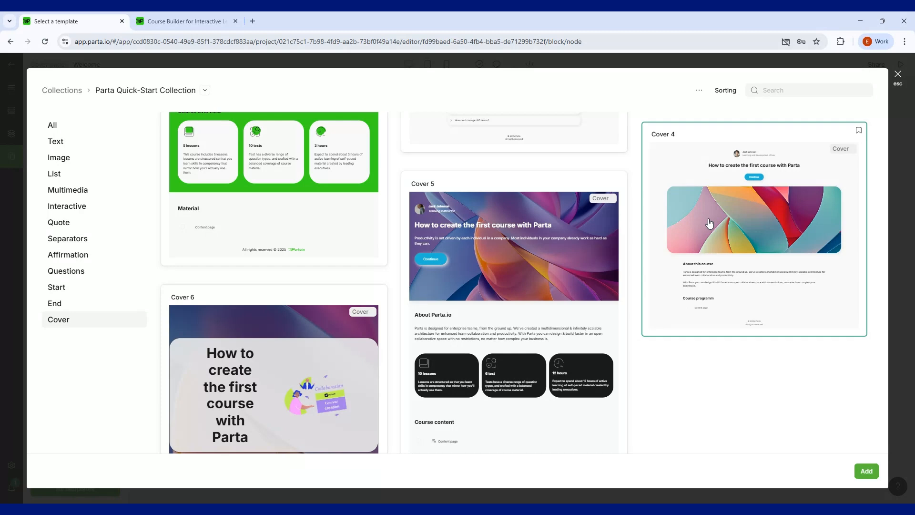
{"action": "left_click", "coordinate": [866, 472]}
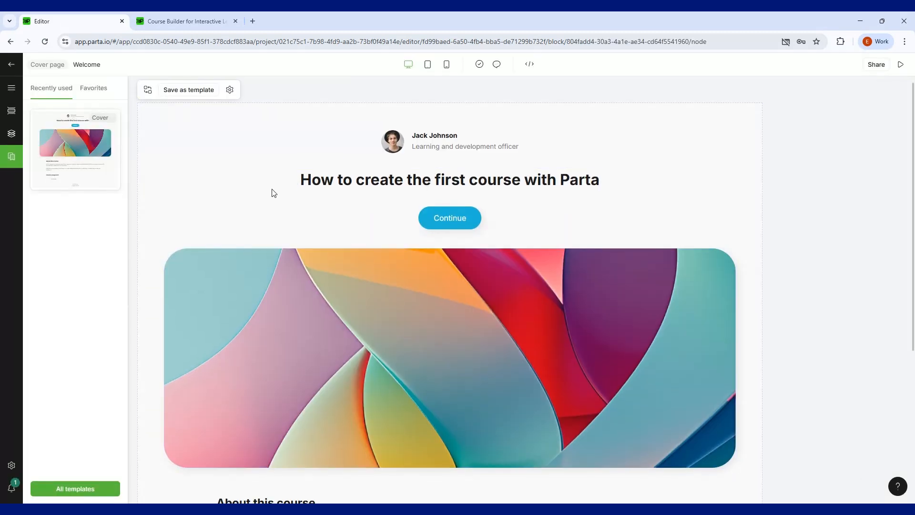
{"action": "scroll", "coordinate": [271, 195], "scroll_direction": "down", "scroll_amount": 3}
{"action": "scroll", "coordinate": [272, 210], "scroll_direction": "down", "scroll_amount": 2}
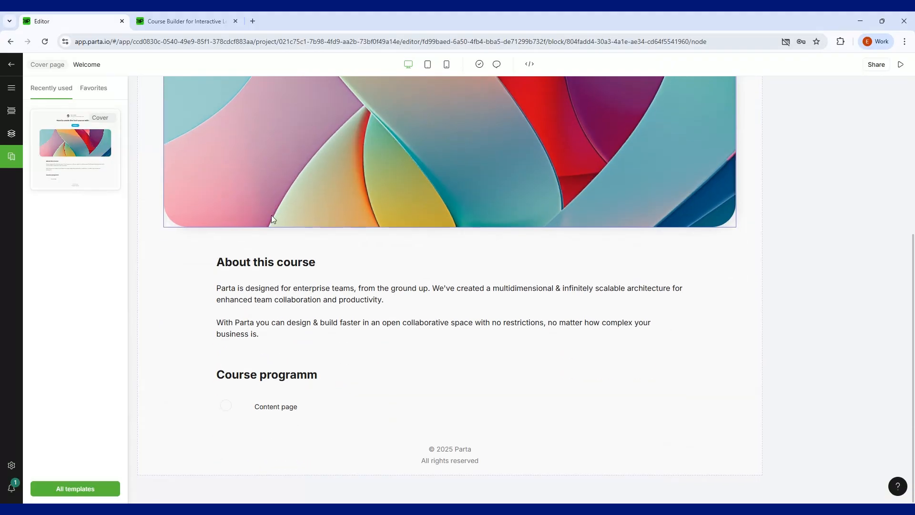
{"action": "scroll", "coordinate": [293, 343], "scroll_direction": "up", "scroll_amount": 5}
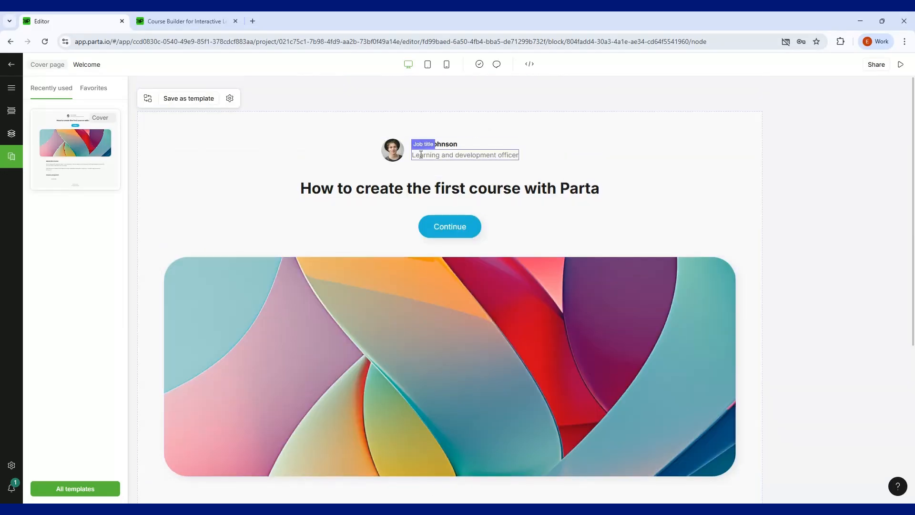
Examine the author's name and job title text elements on the cover, including the text formatting options.
{"action": "left_click", "coordinate": [449, 142]}
{"action": "left_click", "coordinate": [444, 152]}
{"action": "left_click", "coordinate": [445, 143]}
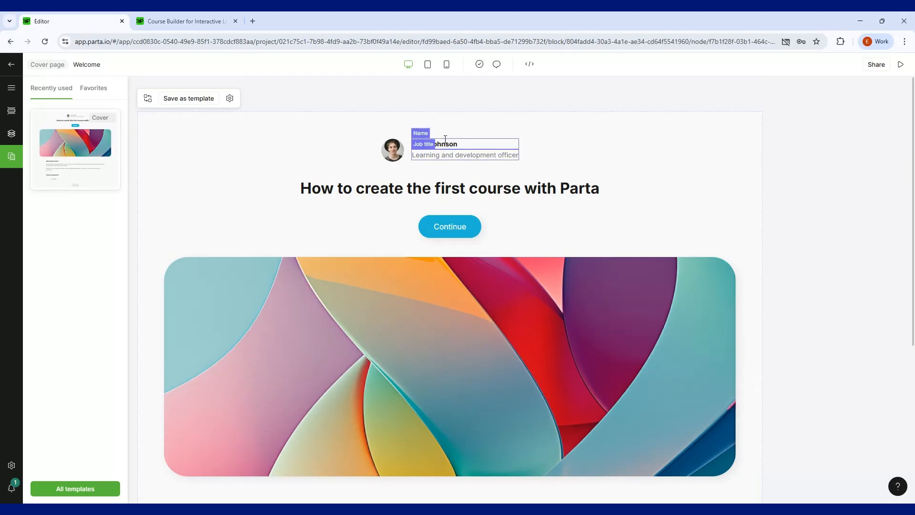
{"action": "double_click", "coordinate": [445, 143]}
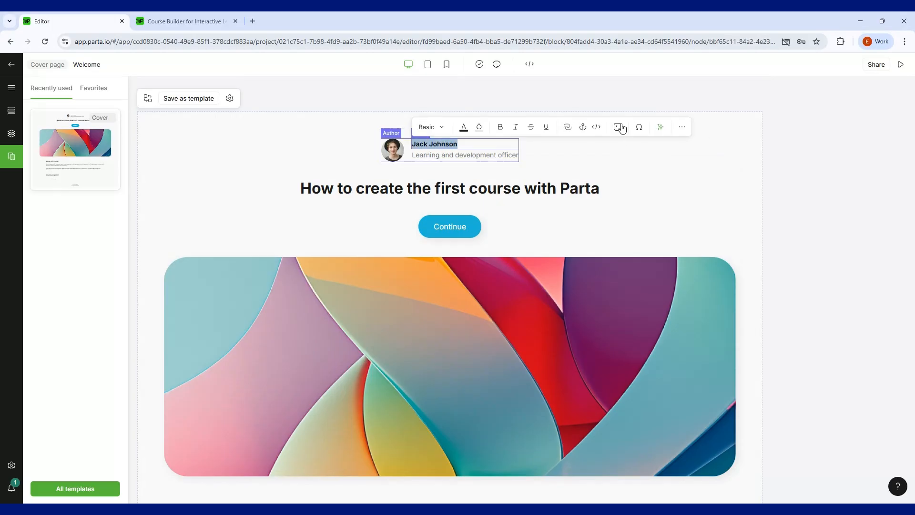
{"action": "left_click", "coordinate": [518, 155]}
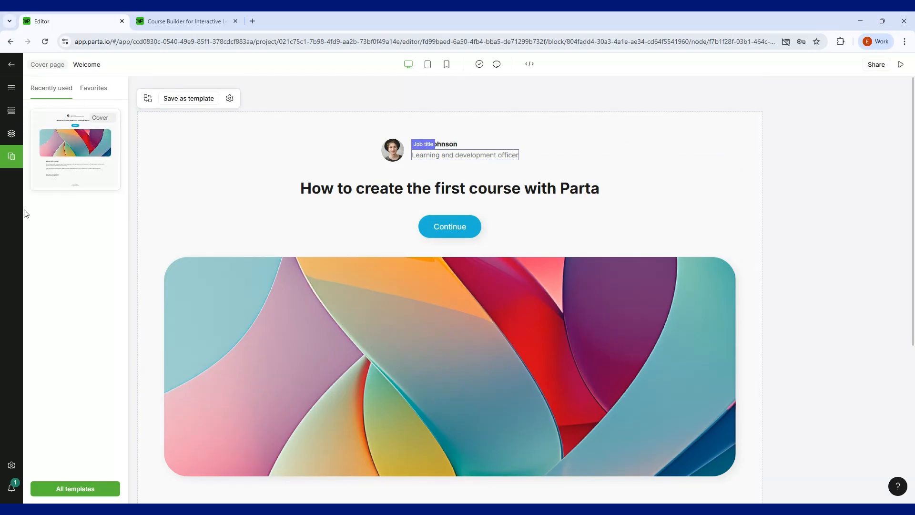
{"action": "left_click", "coordinate": [445, 130]}
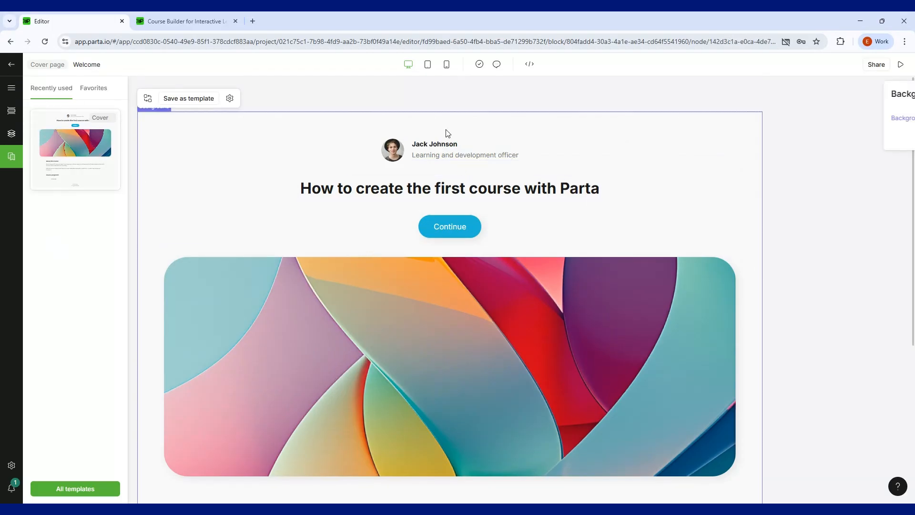
{"action": "left_click", "coordinate": [467, 141]}
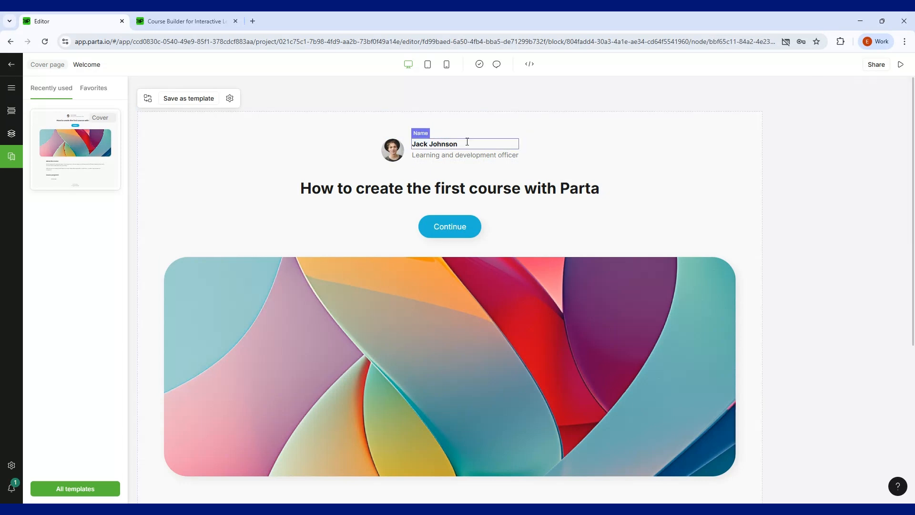
{"action": "left_click", "coordinate": [426, 156]}
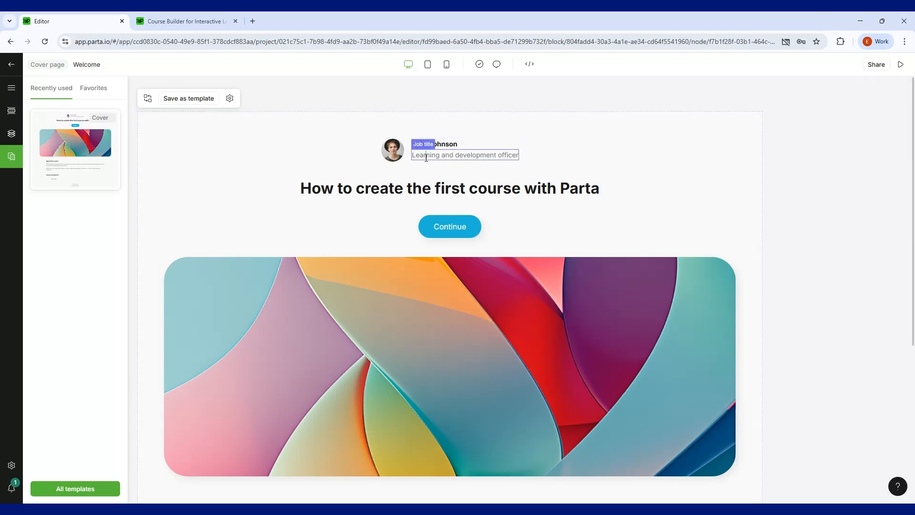
Select the whole course heading and look over its formatting and annotation options without adding an annotation.
{"action": "left_click", "coordinate": [415, 189]}
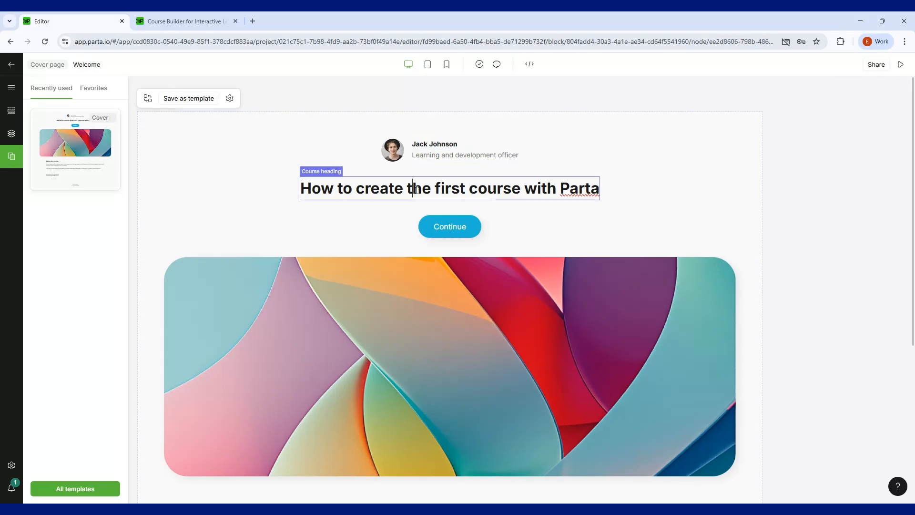
{"action": "left_click", "coordinate": [309, 187]}
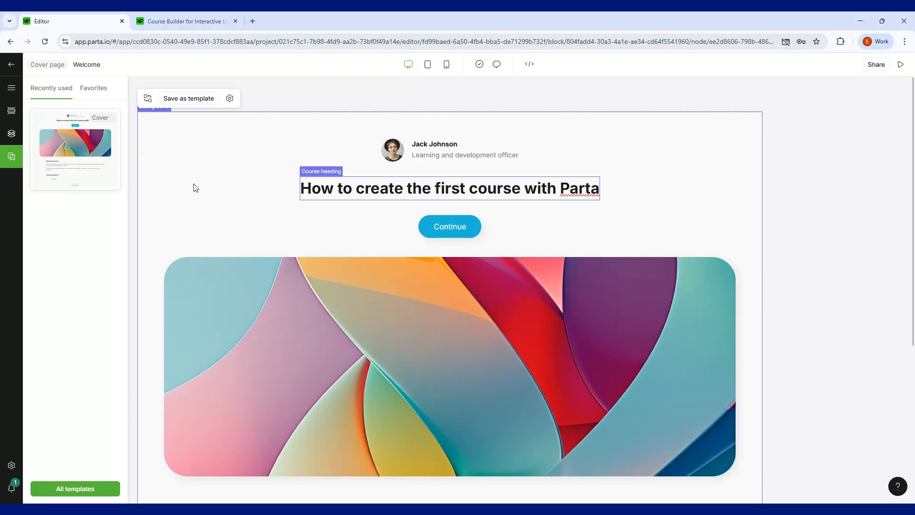
{"action": "triple_click", "coordinate": [517, 177]}
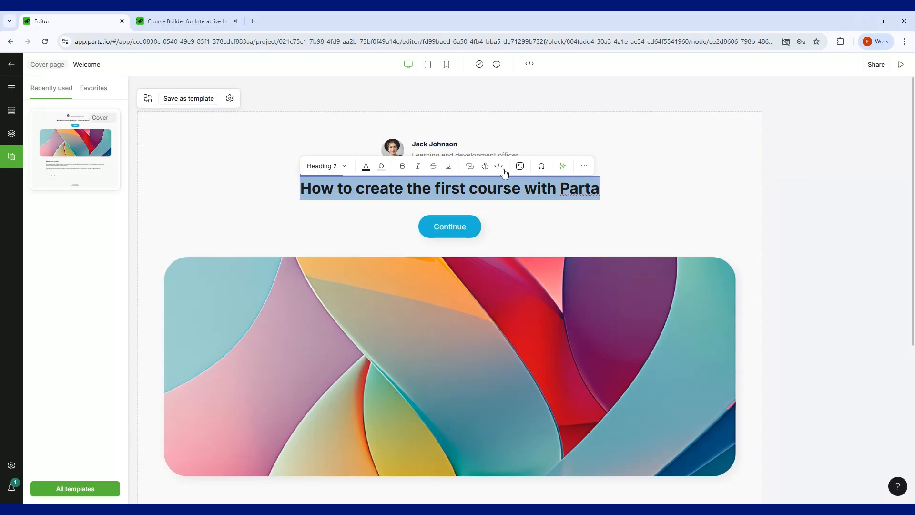
{"action": "left_click", "coordinate": [519, 166]}
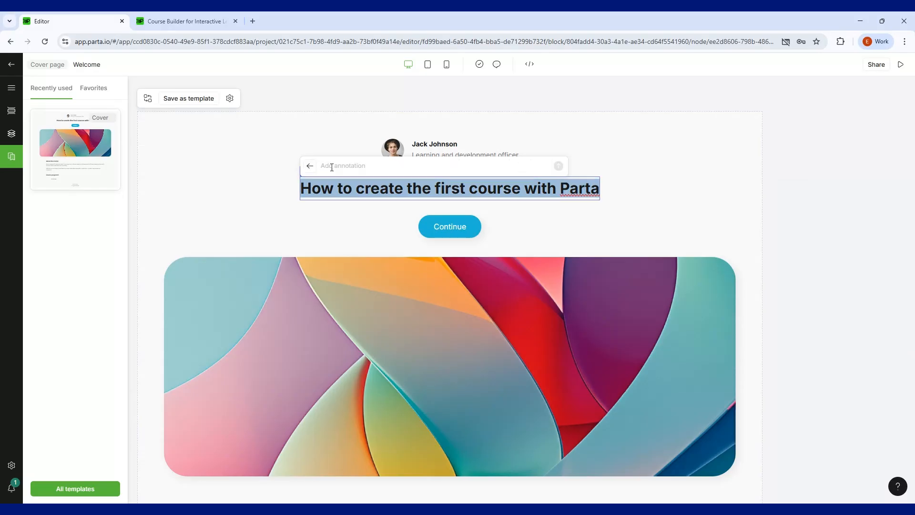
{"action": "left_click", "coordinate": [308, 166]}
Try left alignment on the course heading and set it back to centred.
{"action": "left_click", "coordinate": [584, 168]}
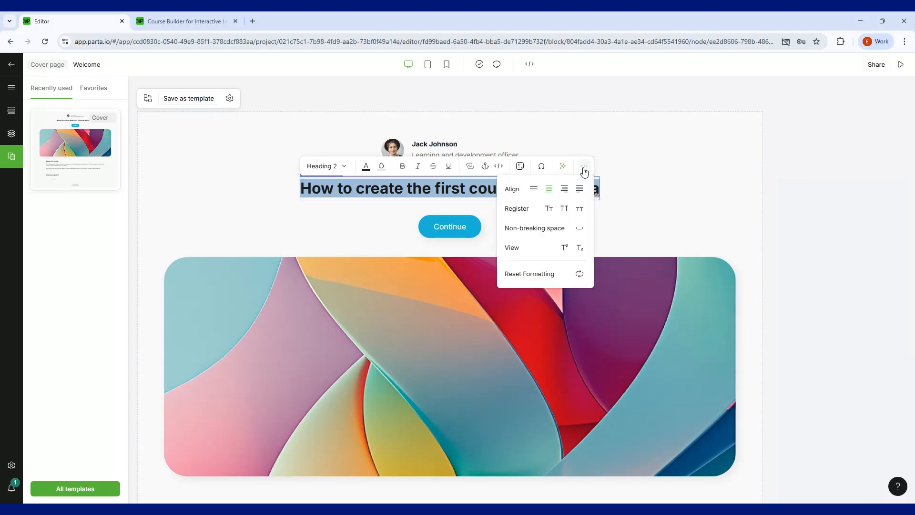
{"action": "left_click", "coordinate": [533, 190]}
{"action": "left_click", "coordinate": [547, 191]}
{"action": "left_click", "coordinate": [653, 192]}
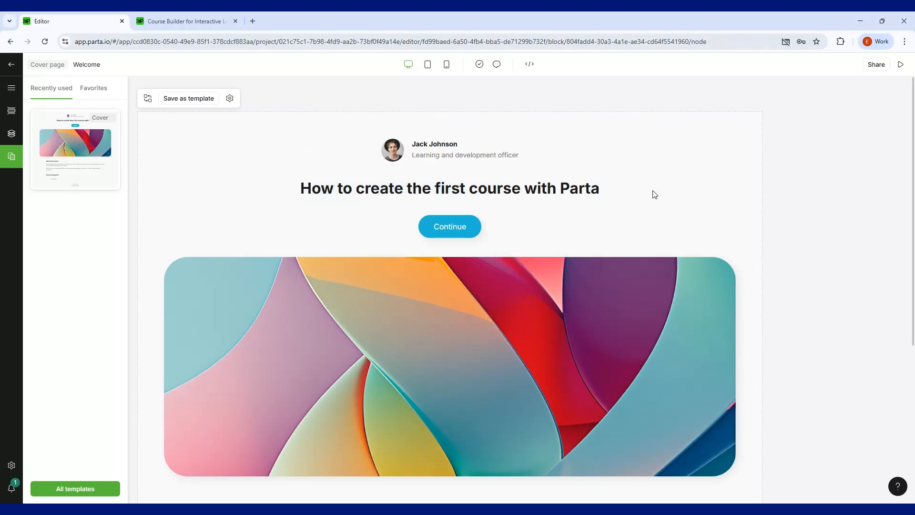
Look over the course heading's formatting and the settings of the Continue button, background and cover image.
{"action": "triple_click", "coordinate": [596, 190]}
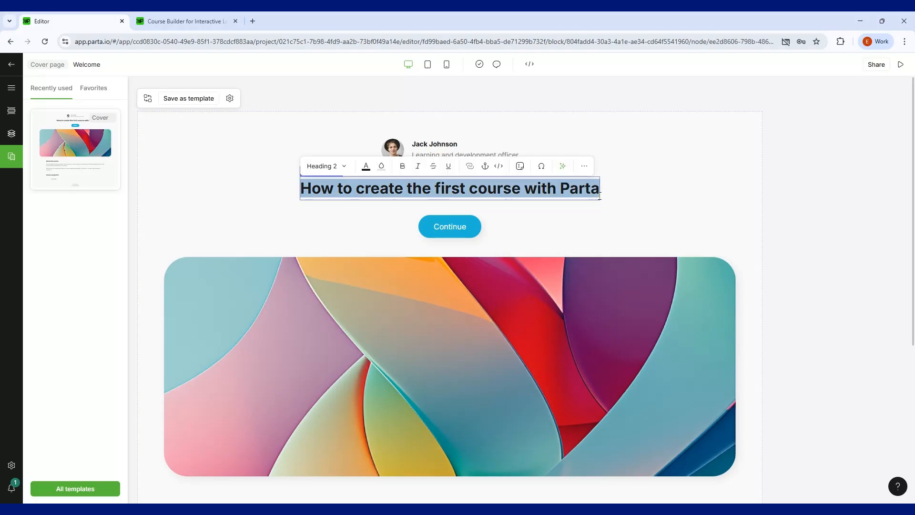
{"action": "left_click", "coordinate": [451, 230]}
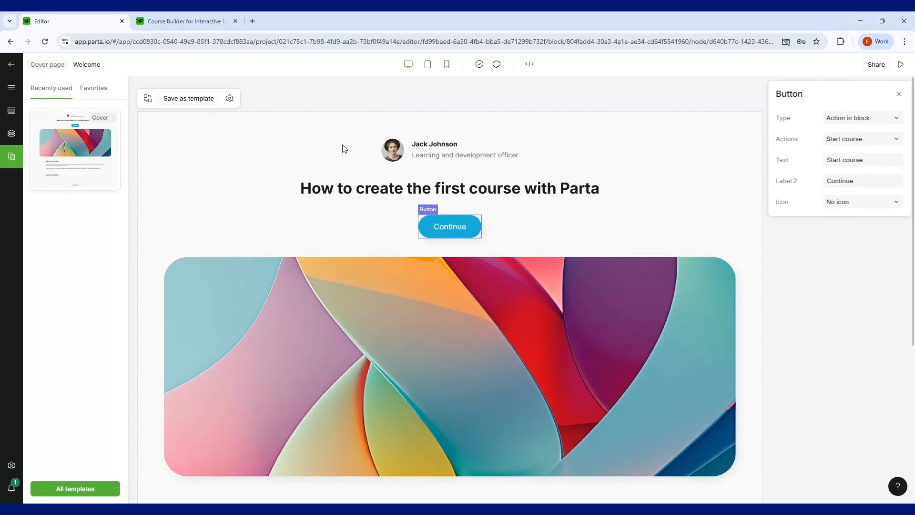
{"action": "left_click", "coordinate": [262, 208]}
{"action": "scroll", "coordinate": [261, 208], "scroll_direction": "down", "scroll_amount": 2}
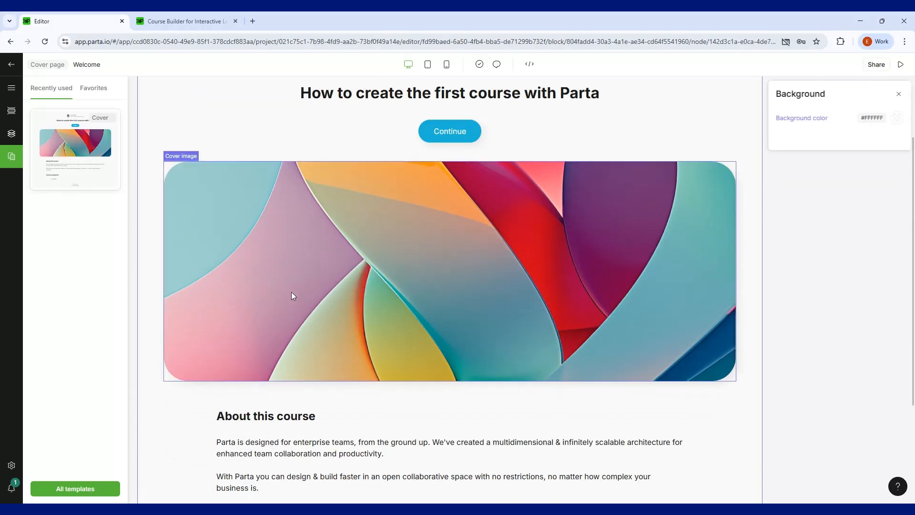
{"action": "left_click", "coordinate": [291, 293]}
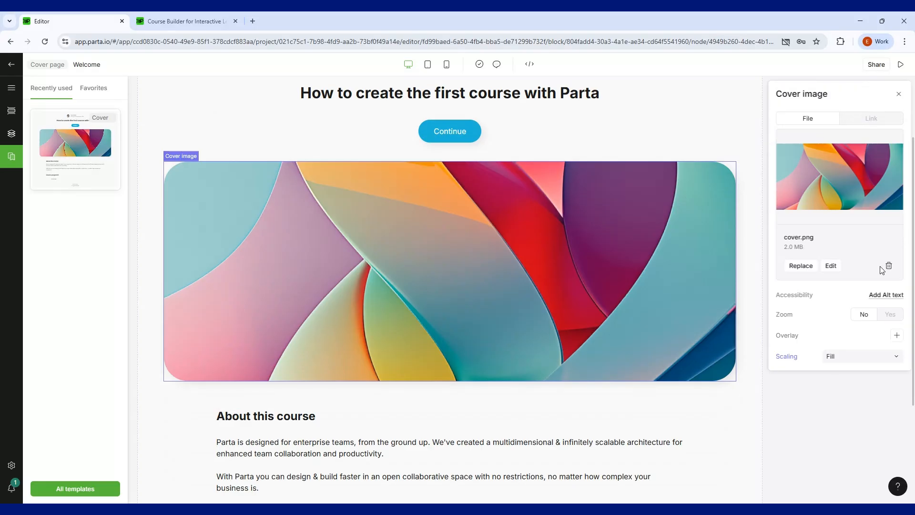
{"action": "scroll", "coordinate": [334, 167], "scroll_direction": "down", "scroll_amount": 3}
{"action": "scroll", "coordinate": [317, 294], "scroll_direction": "up", "scroll_amount": 5}
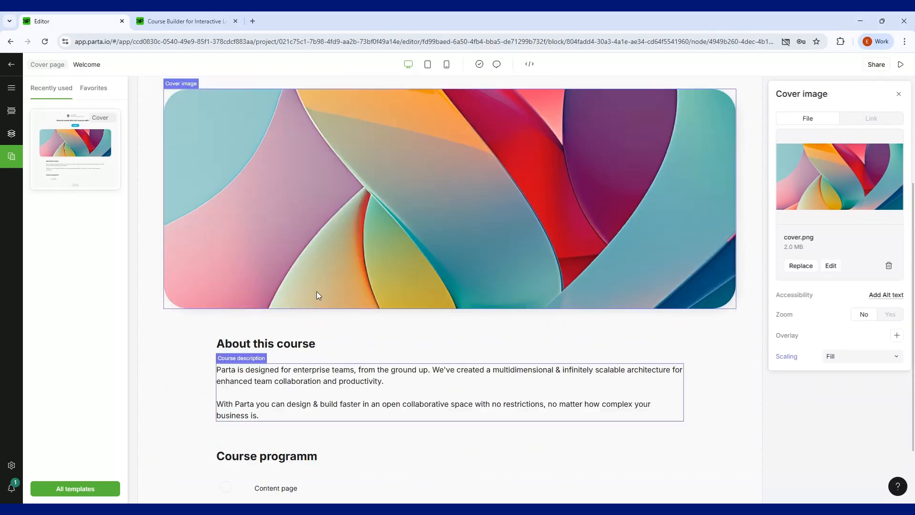
Delete the author's photo from the cover page.
{"action": "left_click", "coordinate": [386, 147]}
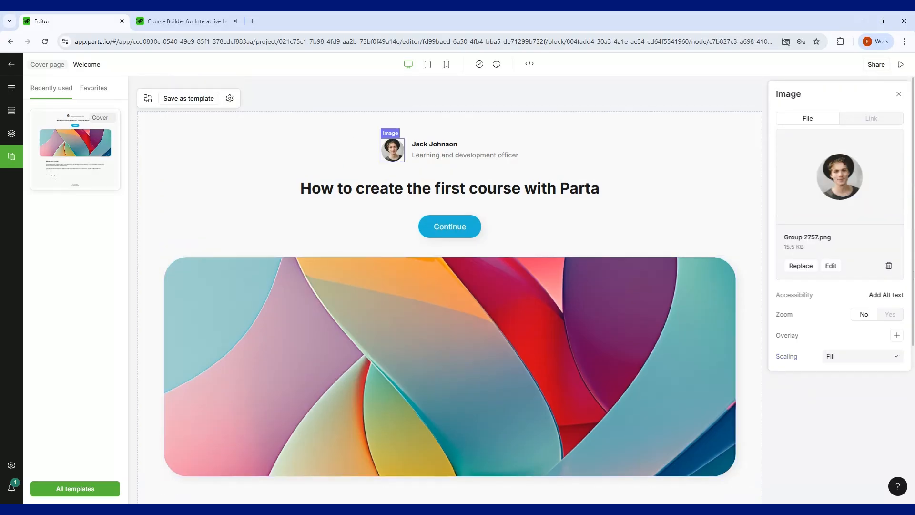
{"action": "left_click", "coordinate": [889, 266]}
{"action": "left_click", "coordinate": [409, 185]}
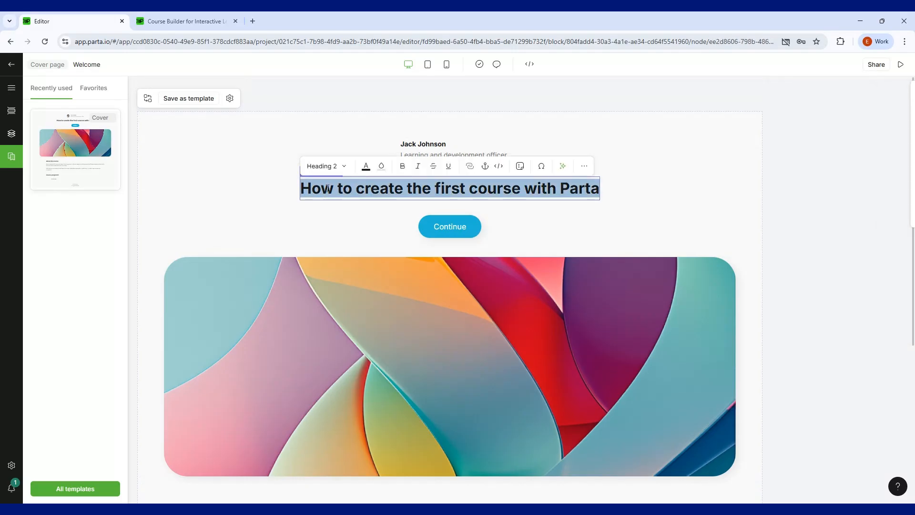
Select the Author container and view the element structure of the cover block.
{"action": "left_click", "coordinate": [401, 154]}
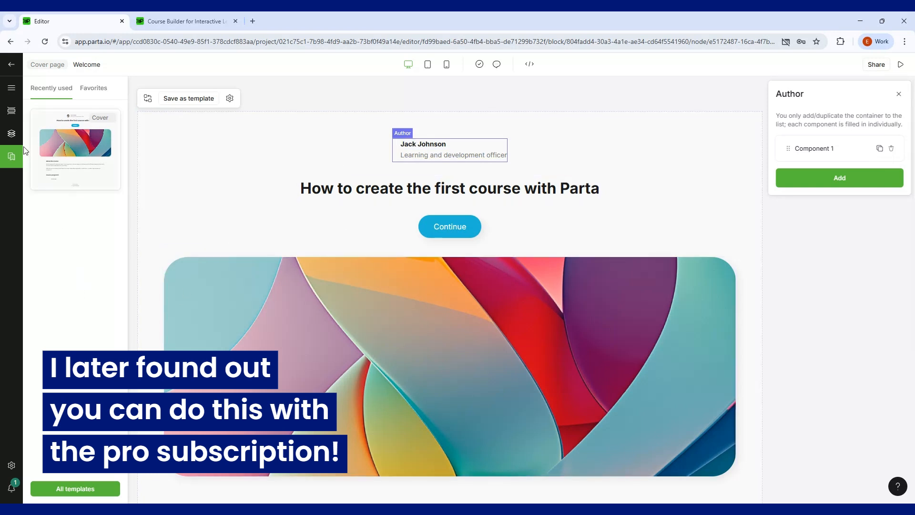
{"action": "left_click", "coordinate": [12, 133]}
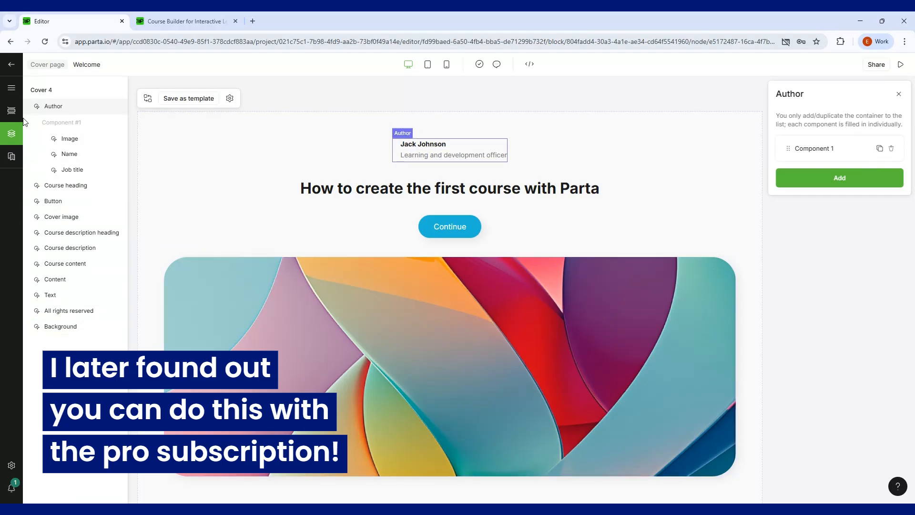
Return to the block overview of the cover page and inspect the cover's background settings.
{"action": "left_click", "coordinate": [14, 134]}
{"action": "left_click", "coordinate": [12, 111]}
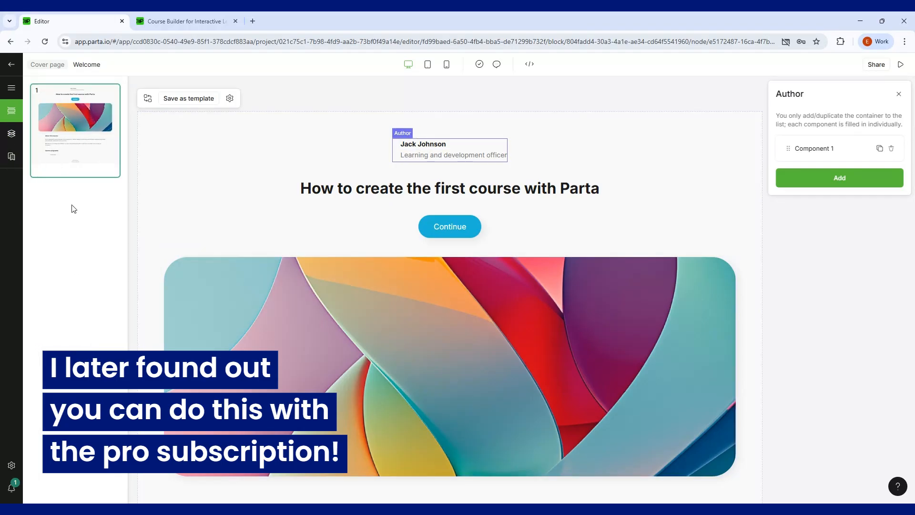
{"action": "left_click", "coordinate": [253, 206]}
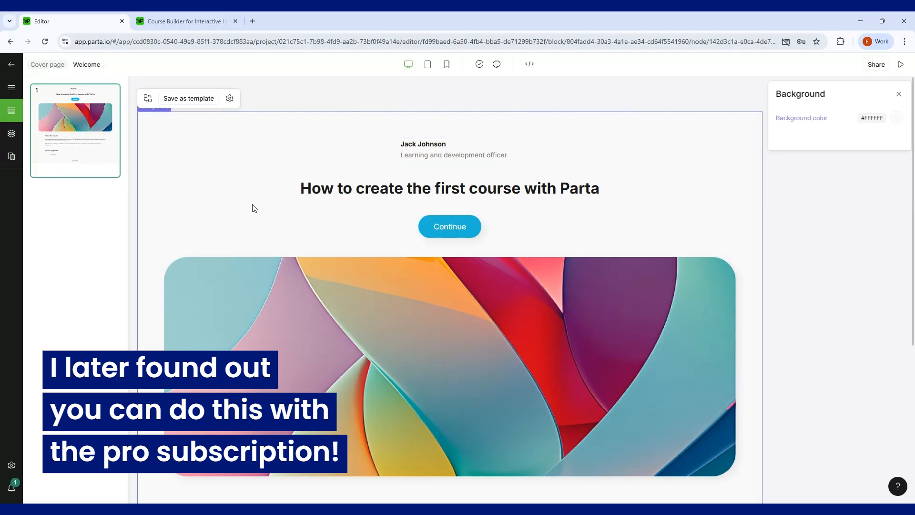
{"action": "scroll", "coordinate": [591, 367], "scroll_direction": "down", "scroll_amount": 5}
{"action": "scroll", "coordinate": [586, 367], "scroll_direction": "up", "scroll_amount": 5}
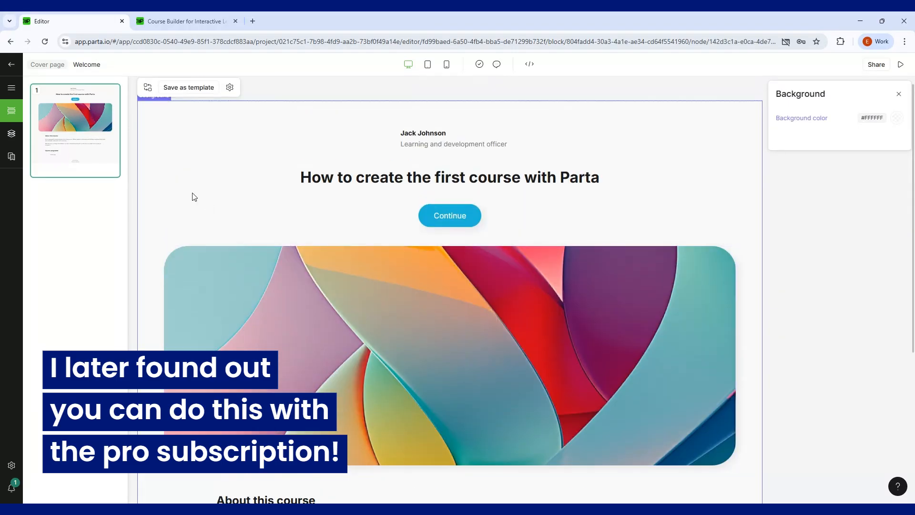
Check the cover block's settings, close them and look over the rest of the Welcome page.
{"action": "left_click", "coordinate": [229, 90]}
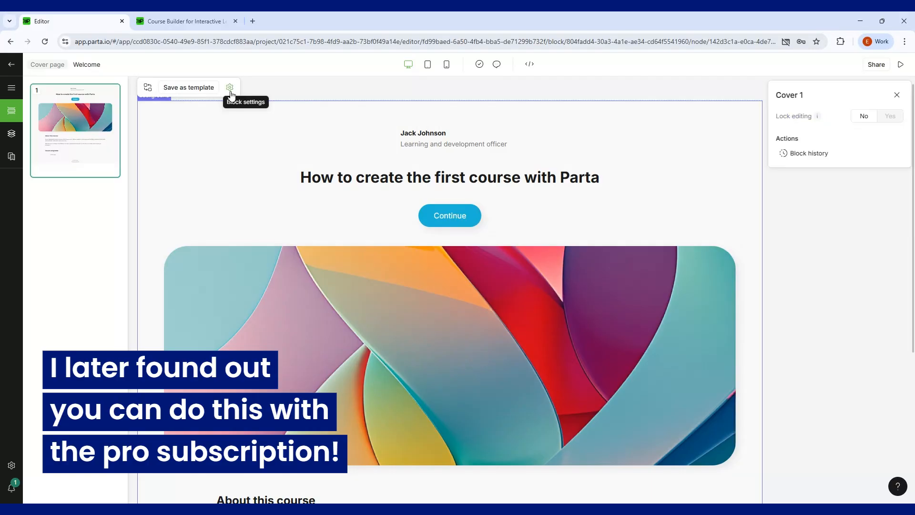
{"action": "left_click", "coordinate": [230, 93]}
{"action": "left_click", "coordinate": [335, 98]}
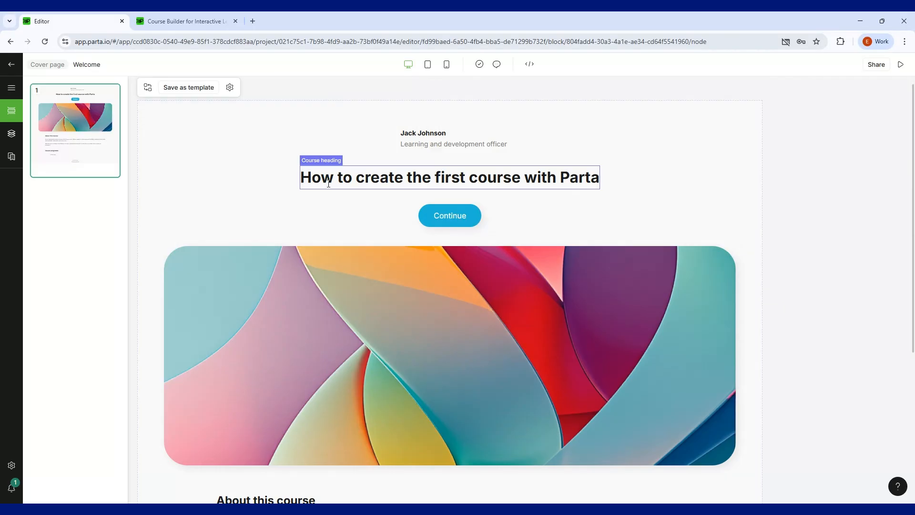
{"action": "scroll", "coordinate": [397, 365], "scroll_direction": "down", "scroll_amount": 2}
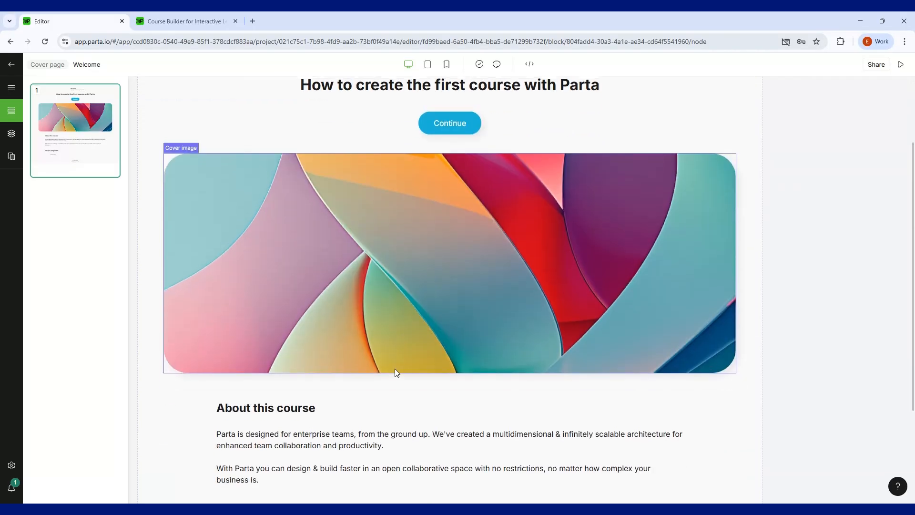
{"action": "scroll", "coordinate": [394, 368], "scroll_direction": "up", "scroll_amount": 2}
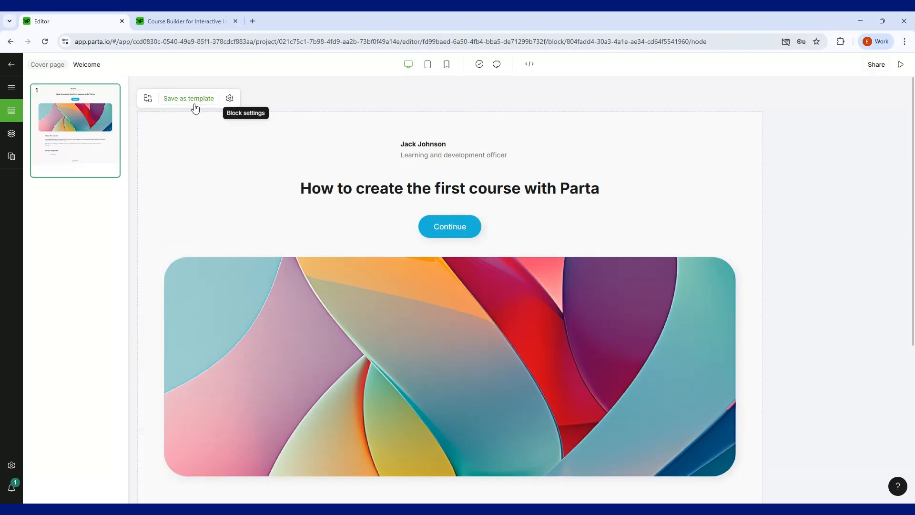
Browse the replacement templates for the cover block in the Parta Quick-Start Collection, under Cover and All.
{"action": "left_click", "coordinate": [148, 98]}
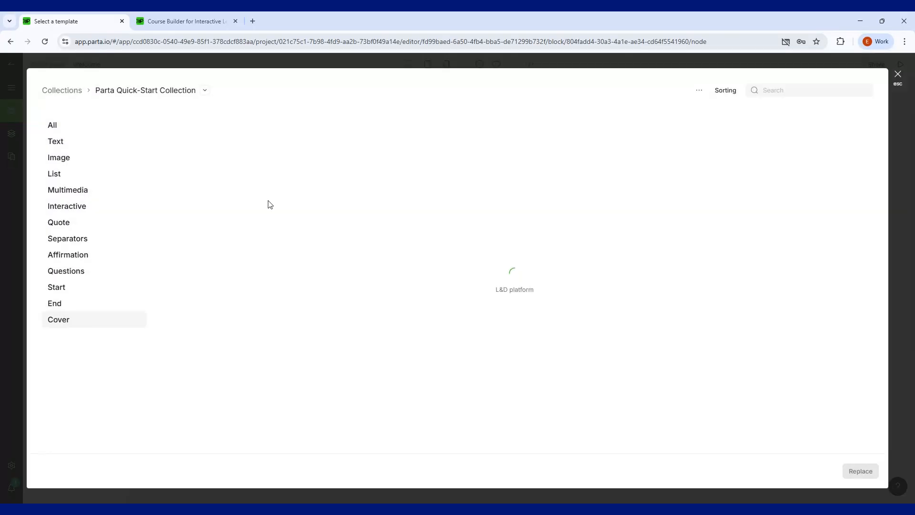
{"action": "scroll", "coordinate": [266, 306], "scroll_direction": "down", "scroll_amount": 5}
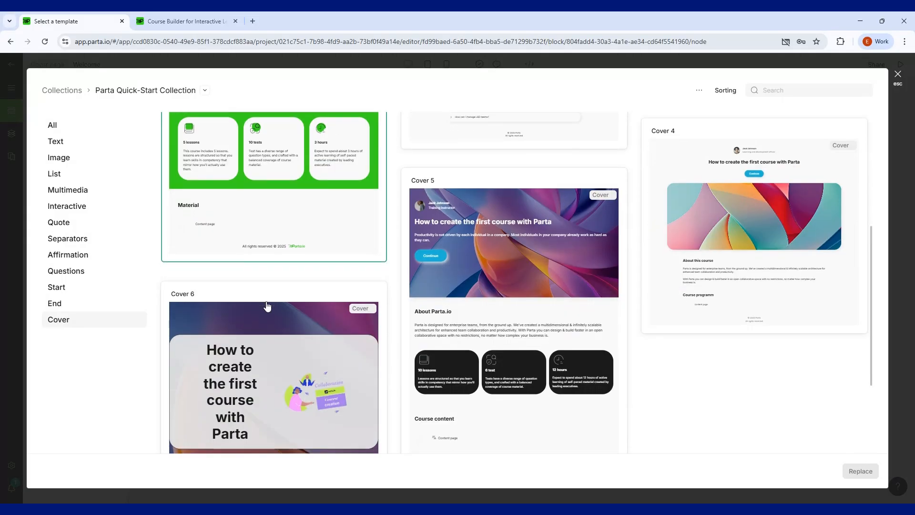
{"action": "scroll", "coordinate": [267, 307], "scroll_direction": "down", "scroll_amount": 3}
{"action": "scroll", "coordinate": [734, 366], "scroll_direction": "up", "scroll_amount": 10}
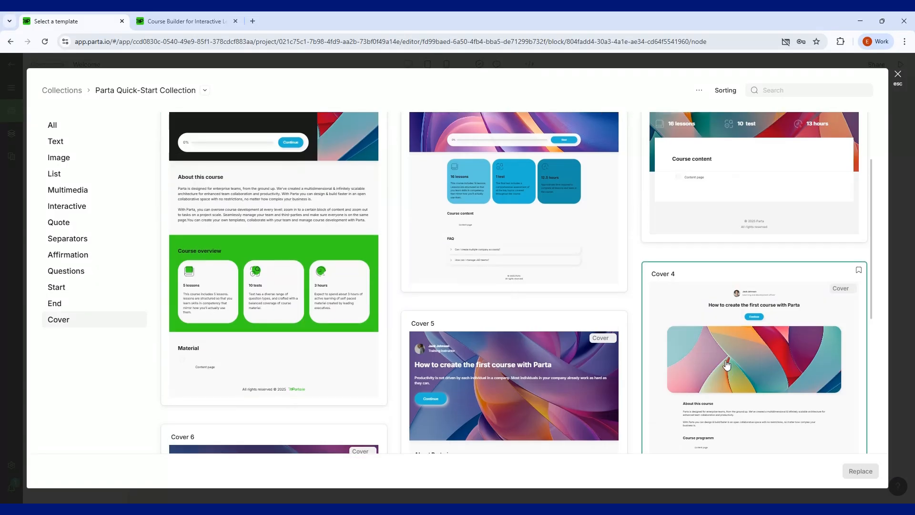
{"action": "left_click", "coordinate": [53, 126]}
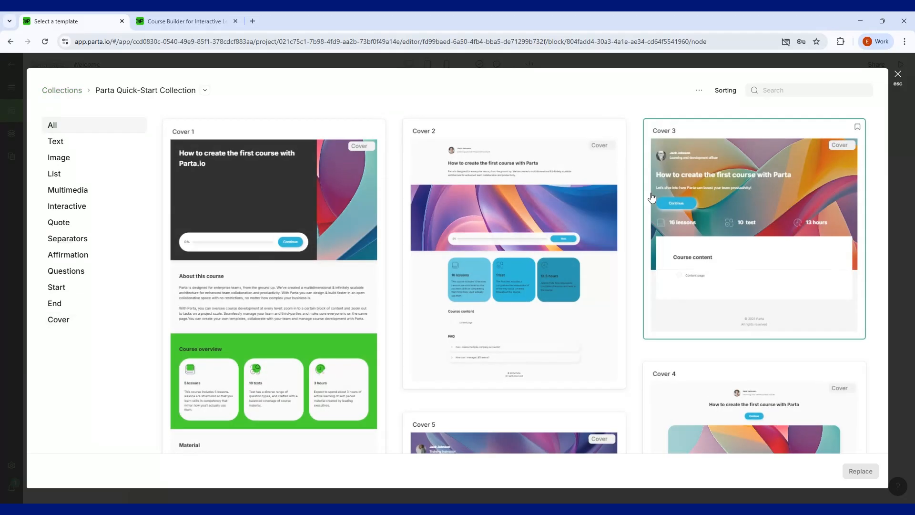
{"action": "scroll", "coordinate": [649, 198], "scroll_direction": "down", "scroll_amount": 1}
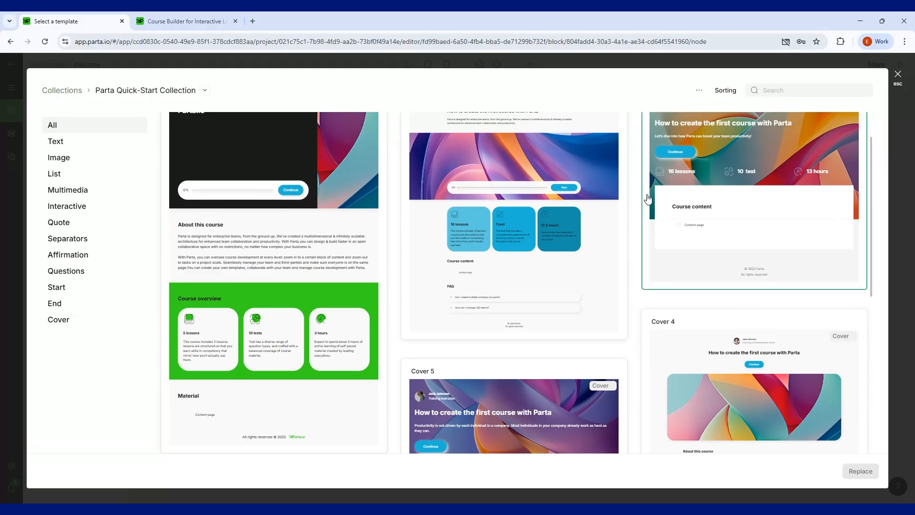
{"action": "scroll", "coordinate": [647, 198], "scroll_direction": "up", "scroll_amount": 1}
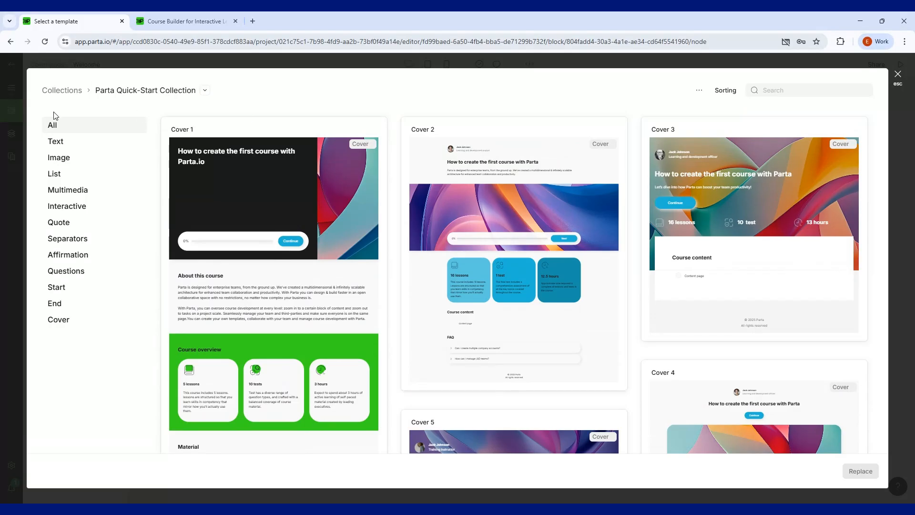
Look through the template collections, recently used templates, Corporate and Parta Quick-Start Collection, and leave the template library without replacing the cover.
{"action": "left_click", "coordinate": [53, 89]}
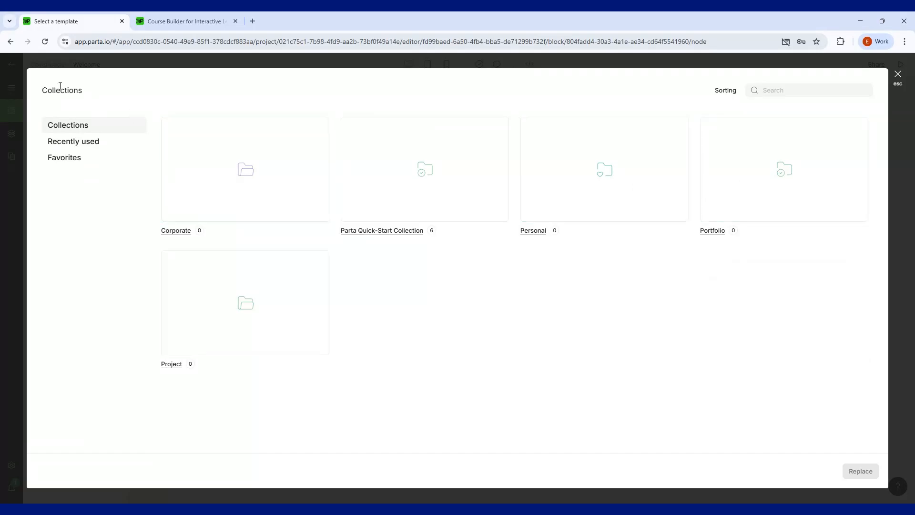
{"action": "left_click", "coordinate": [77, 141]}
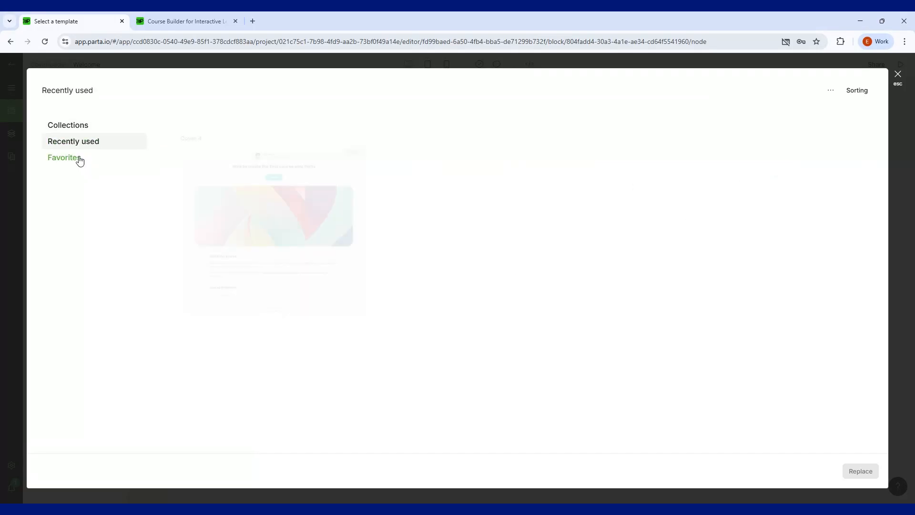
{"action": "left_click", "coordinate": [70, 123]}
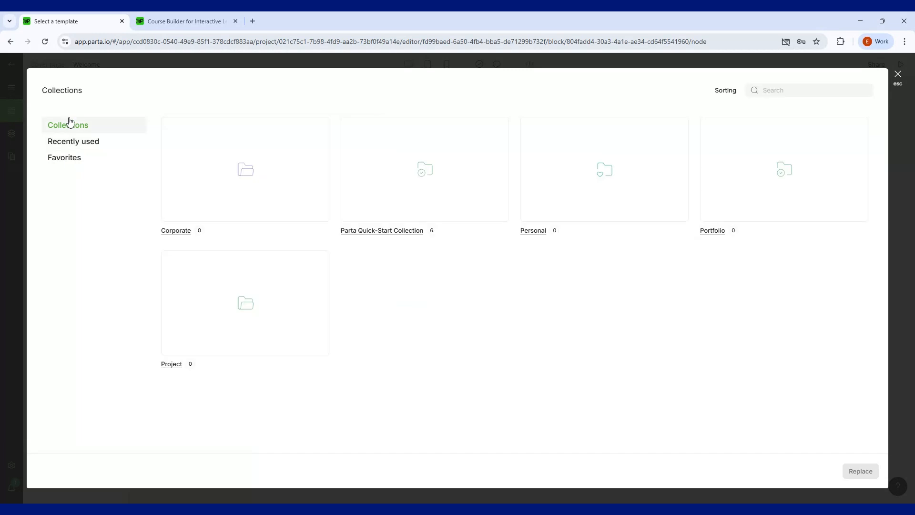
{"action": "left_click", "coordinate": [461, 173]}
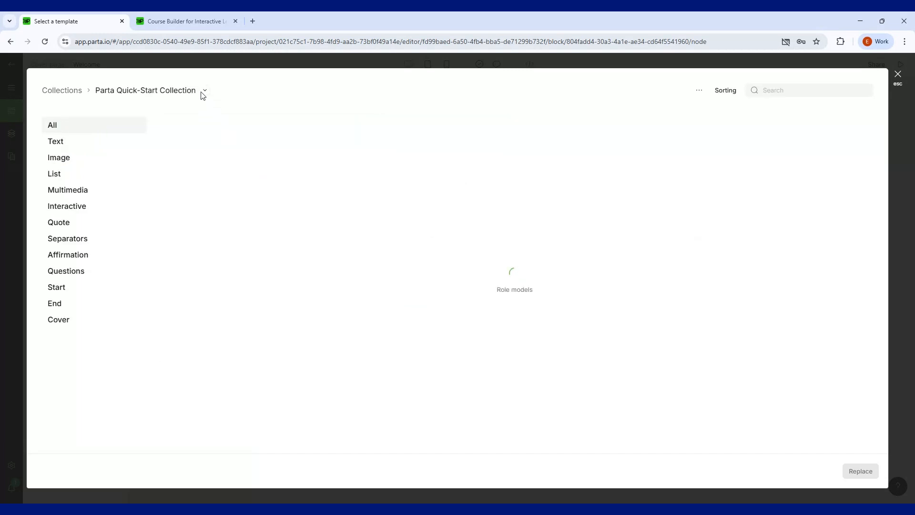
{"action": "left_click", "coordinate": [203, 93]}
{"action": "left_click", "coordinate": [220, 104]}
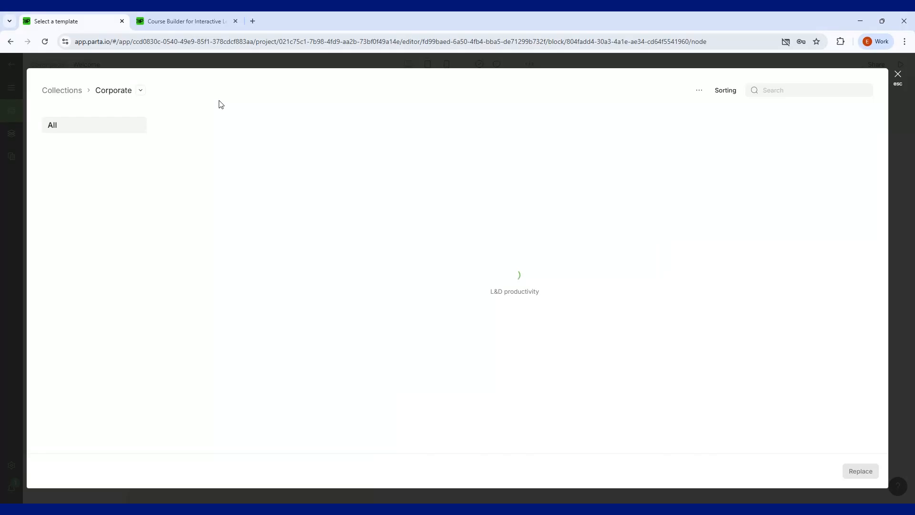
{"action": "left_click", "coordinate": [140, 91]}
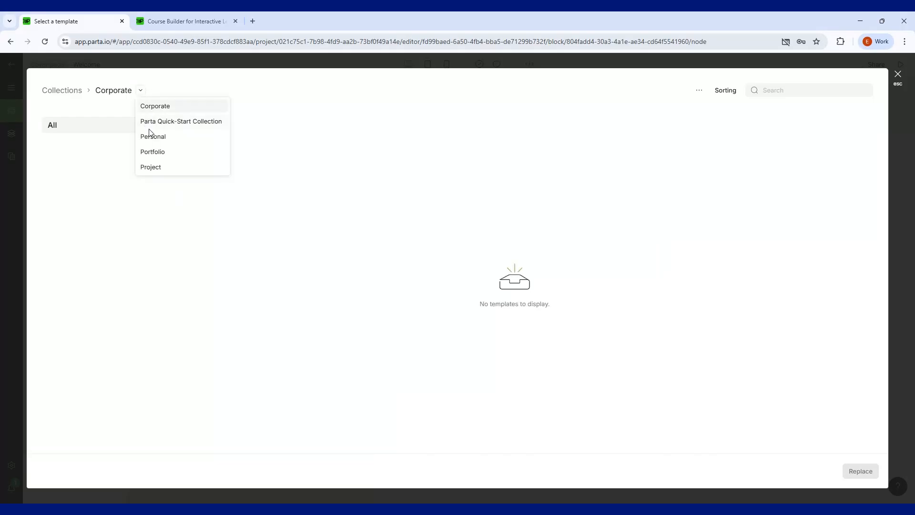
{"action": "left_click", "coordinate": [150, 123]}
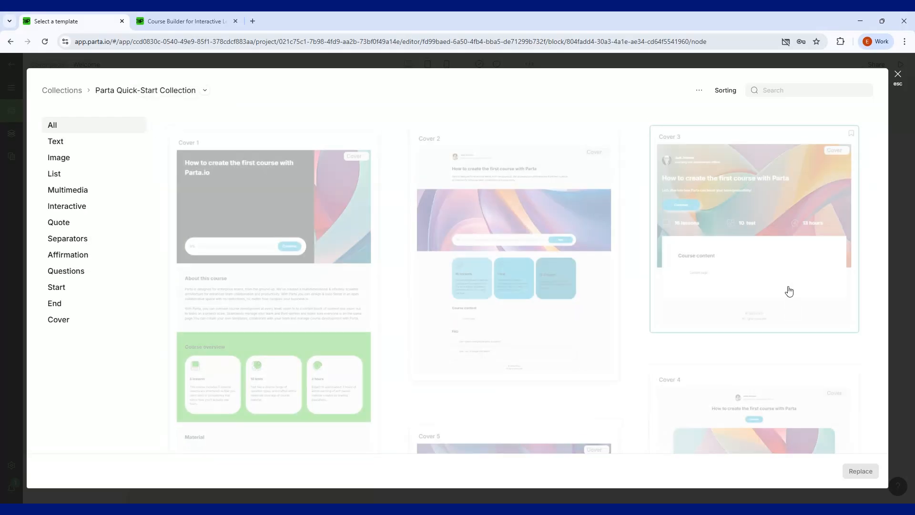
{"action": "scroll", "coordinate": [816, 200], "scroll_direction": "down", "scroll_amount": 5}
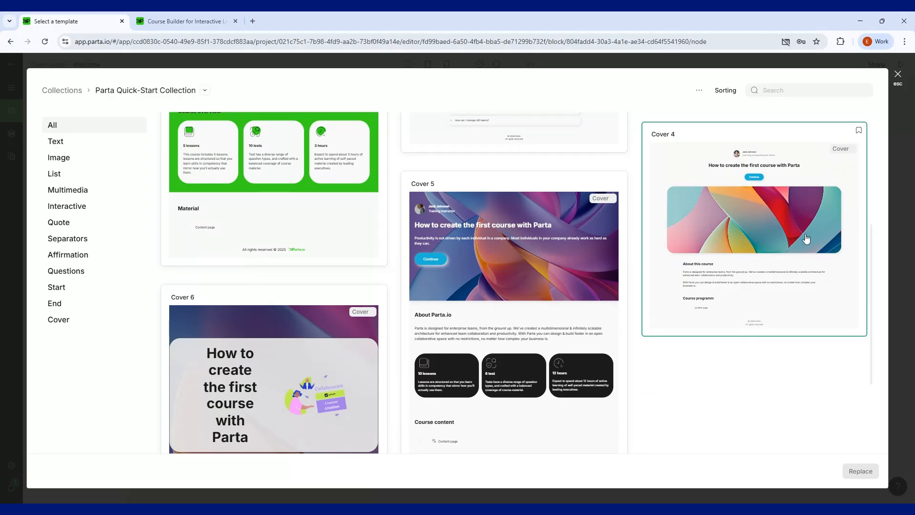
{"action": "scroll", "coordinate": [792, 252], "scroll_direction": "up", "scroll_amount": 4}
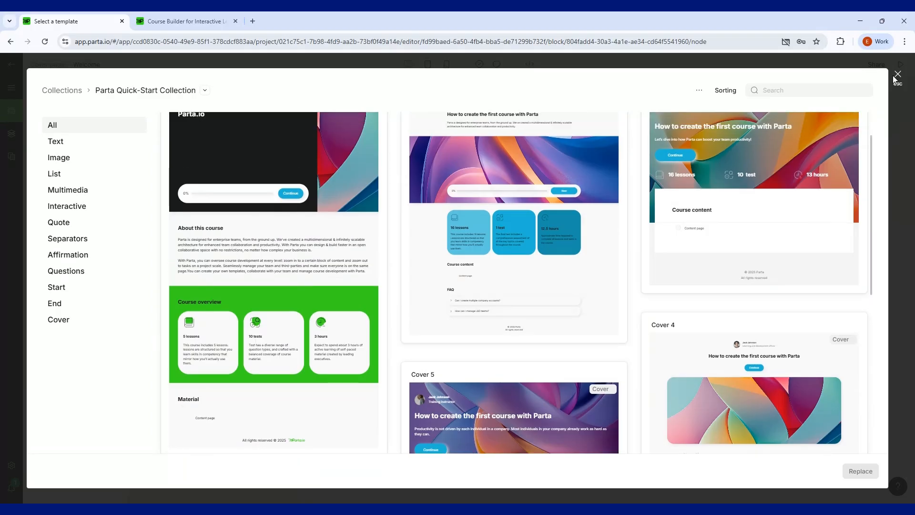
{"action": "left_click", "coordinate": [898, 75]}
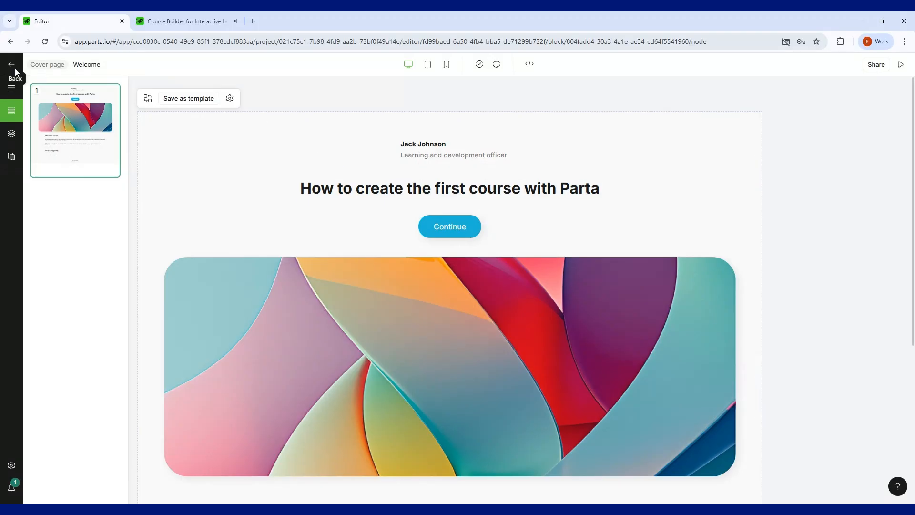
Open the course's Content page for editing and check its video block in the tablet and mobile versions, ending on tablet.
{"action": "left_click", "coordinate": [15, 68]}
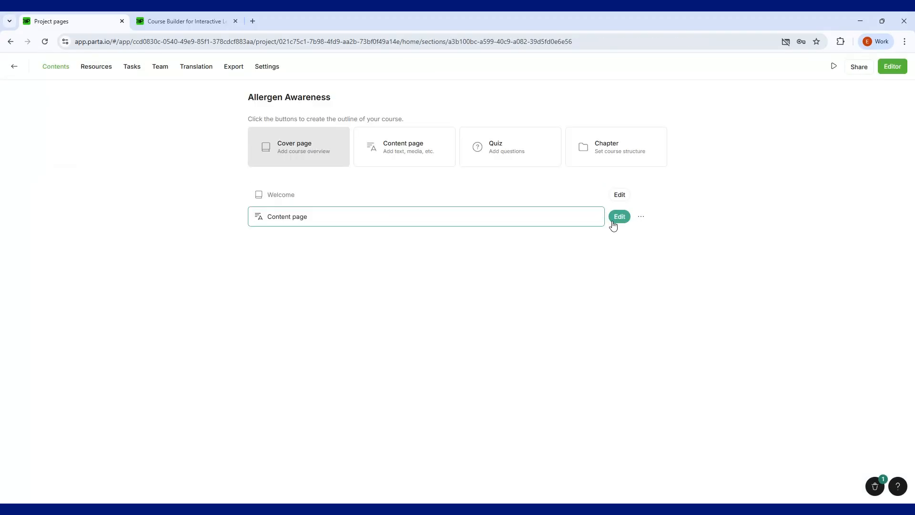
{"action": "left_click", "coordinate": [612, 221]}
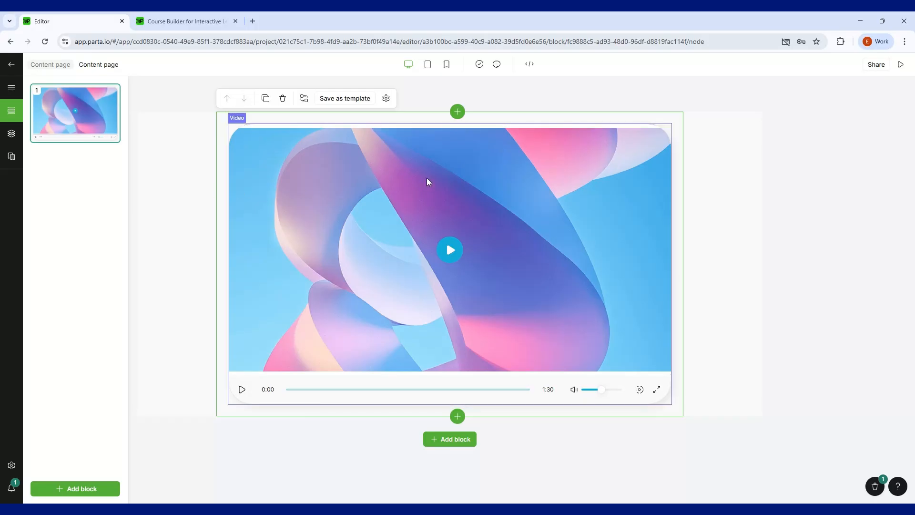
{"action": "left_click", "coordinate": [429, 66]}
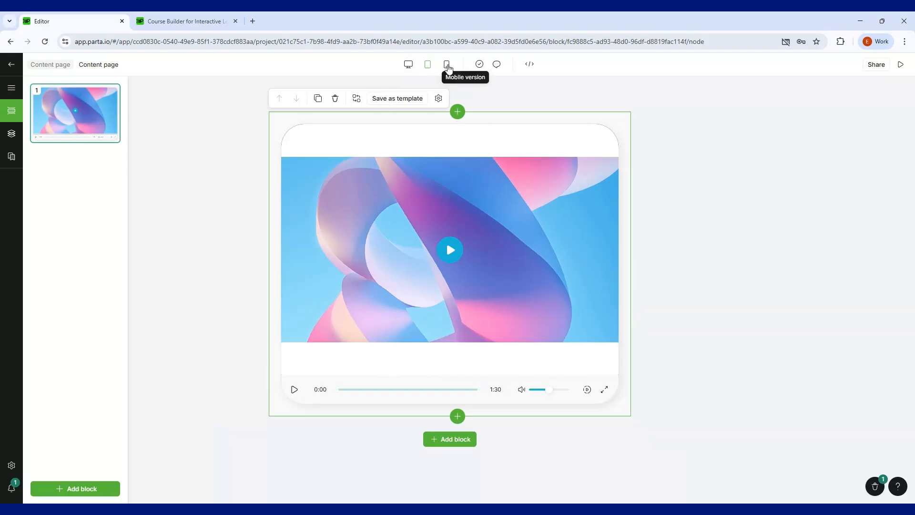
{"action": "left_click", "coordinate": [447, 65]}
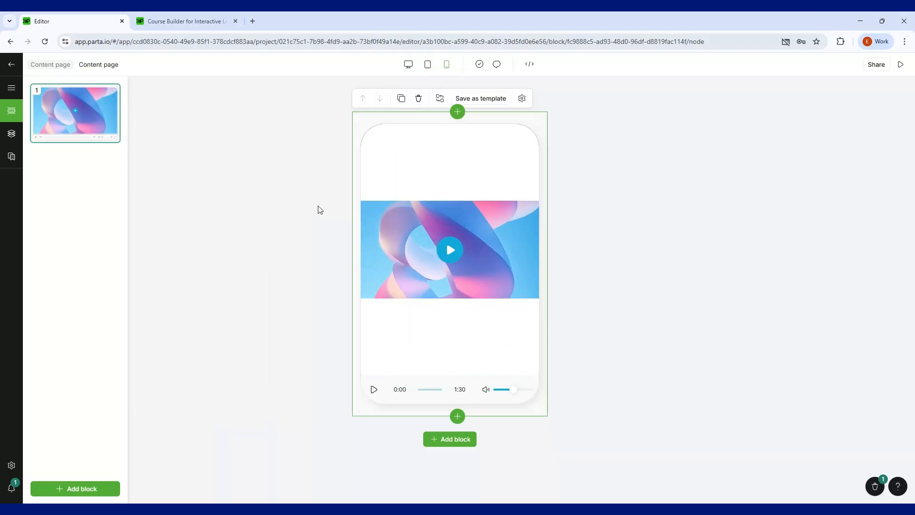
{"action": "left_click", "coordinate": [427, 65]}
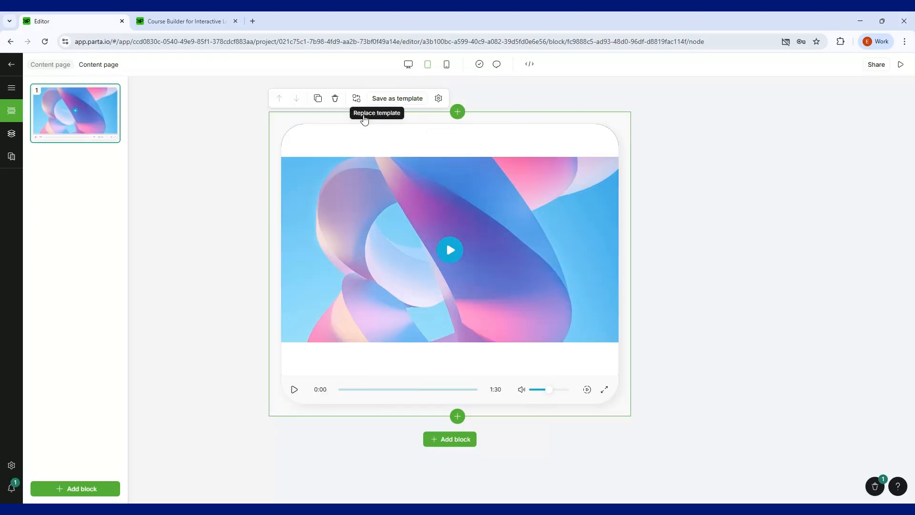
Browse the Parta Quick-Start Collection templates for replacing the video block or inserting a block above it, and leave the library without choosing one.
{"action": "left_click", "coordinate": [357, 99]}
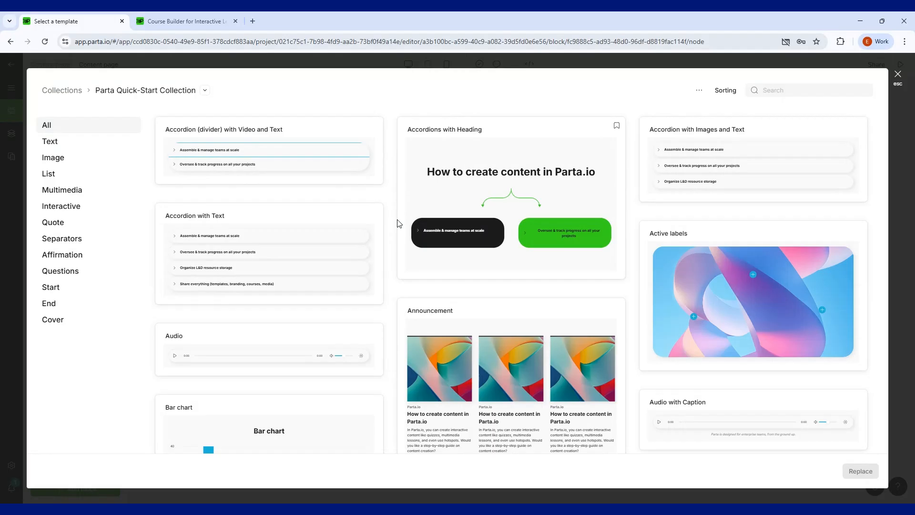
{"action": "scroll", "coordinate": [312, 230], "scroll_direction": "down", "scroll_amount": 2}
{"action": "scroll", "coordinate": [313, 230], "scroll_direction": "down", "scroll_amount": 5}
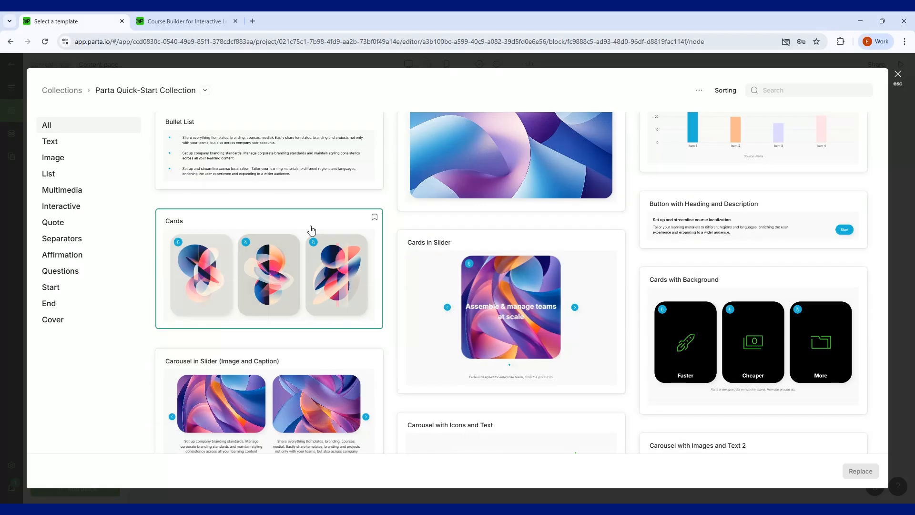
{"action": "scroll", "coordinate": [311, 230], "scroll_direction": "down", "scroll_amount": 8}
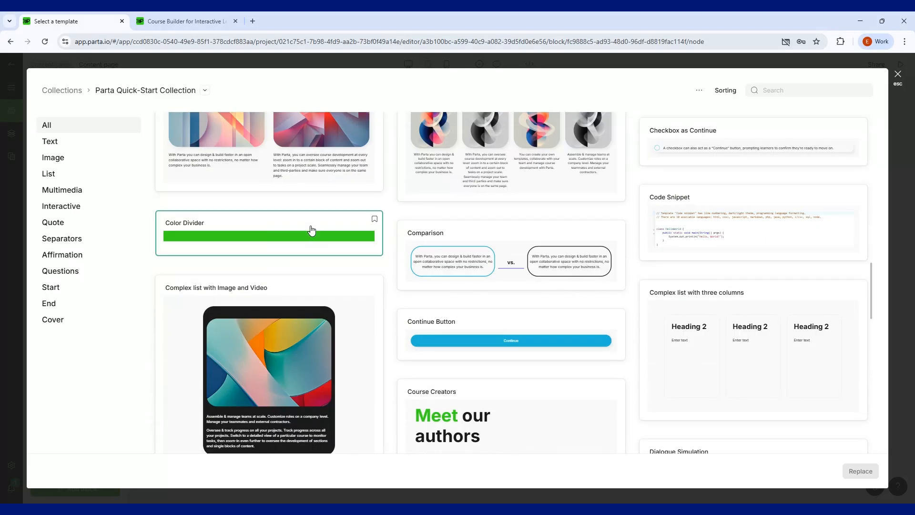
{"action": "scroll", "coordinate": [311, 231], "scroll_direction": "up", "scroll_amount": 5}
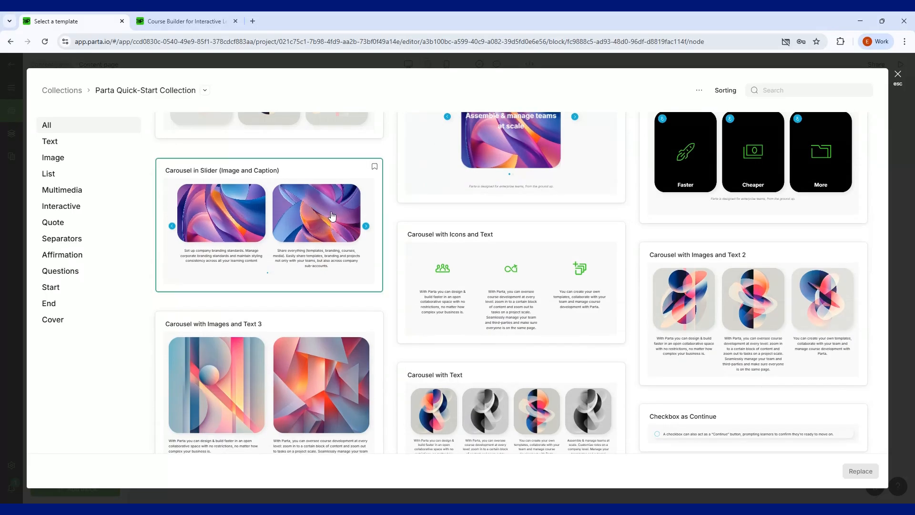
{"action": "scroll", "coordinate": [332, 216], "scroll_direction": "up", "scroll_amount": 4}
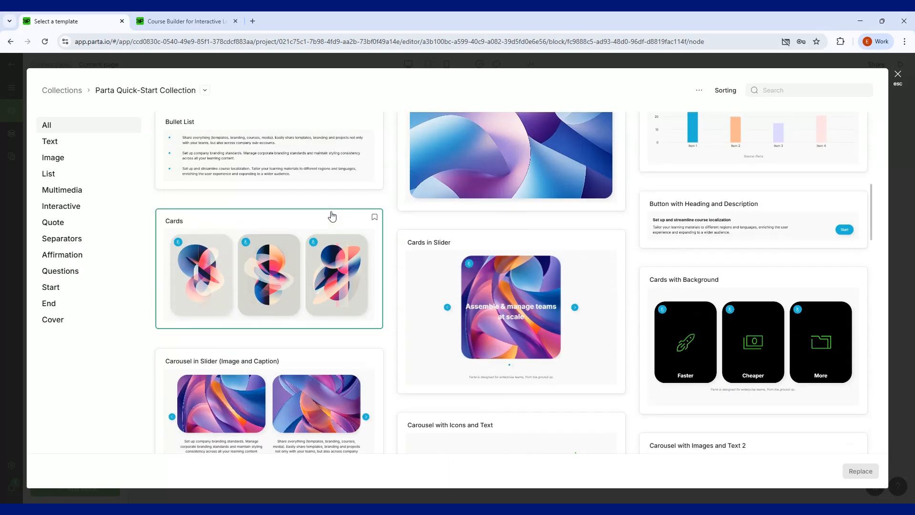
{"action": "scroll", "coordinate": [307, 271], "scroll_direction": "up", "scroll_amount": 5}
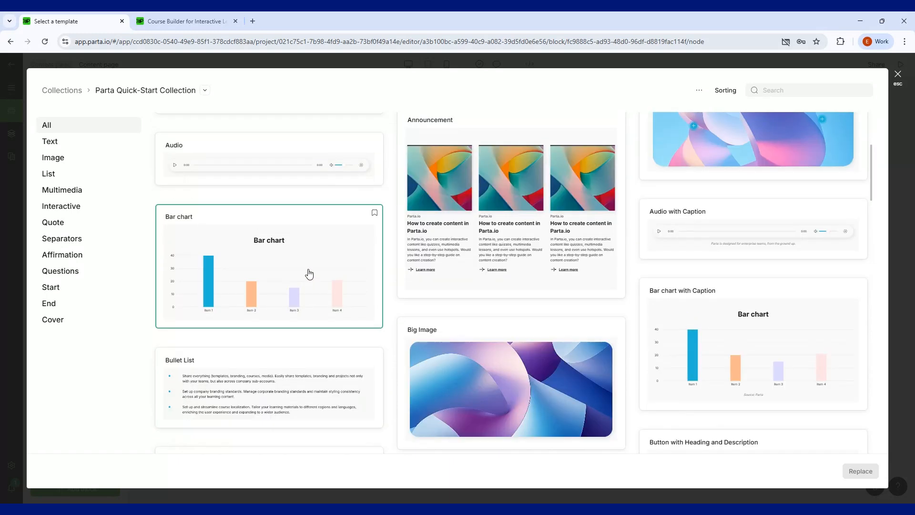
{"action": "scroll", "coordinate": [745, 172], "scroll_direction": "up", "scroll_amount": 4}
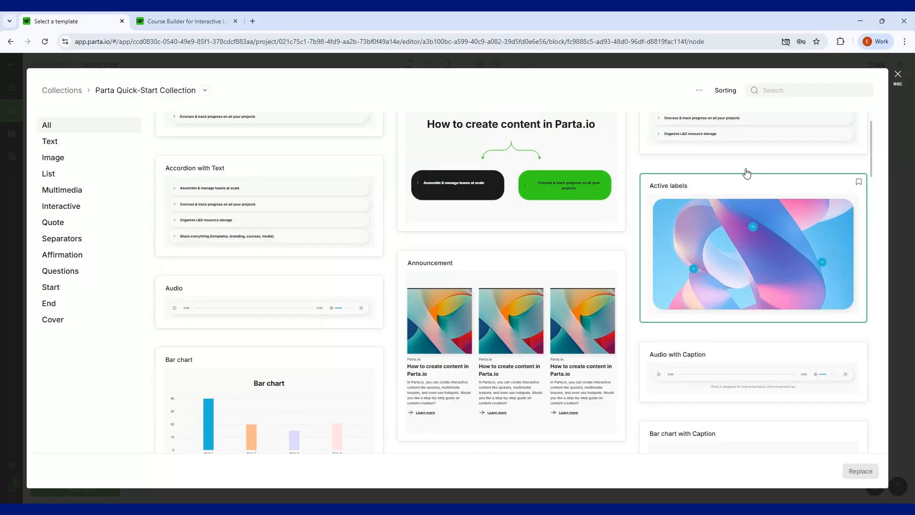
{"action": "left_click", "coordinate": [897, 74]}
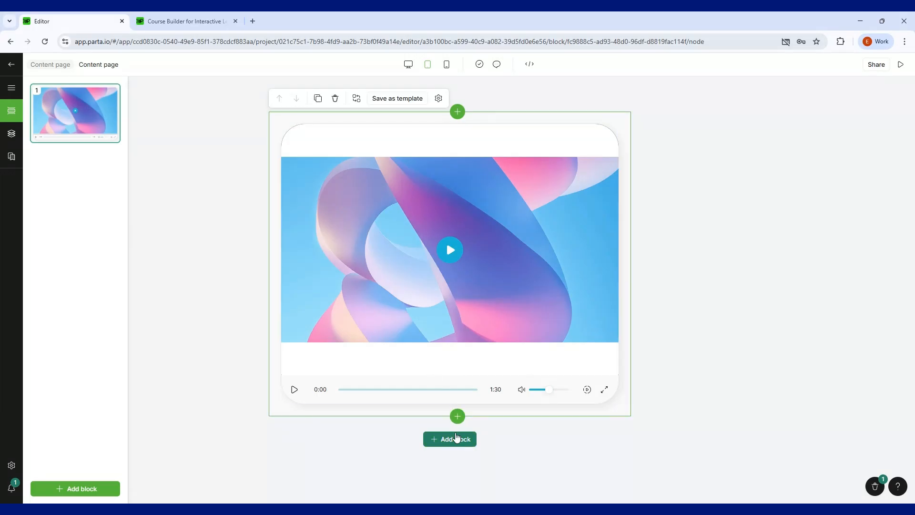
{"action": "left_click", "coordinate": [458, 111]}
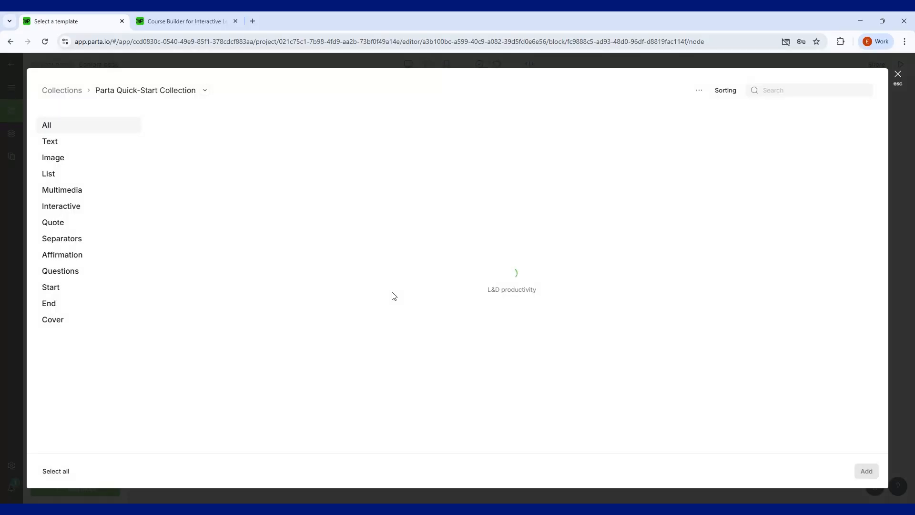
{"action": "left_click", "coordinate": [897, 74]}
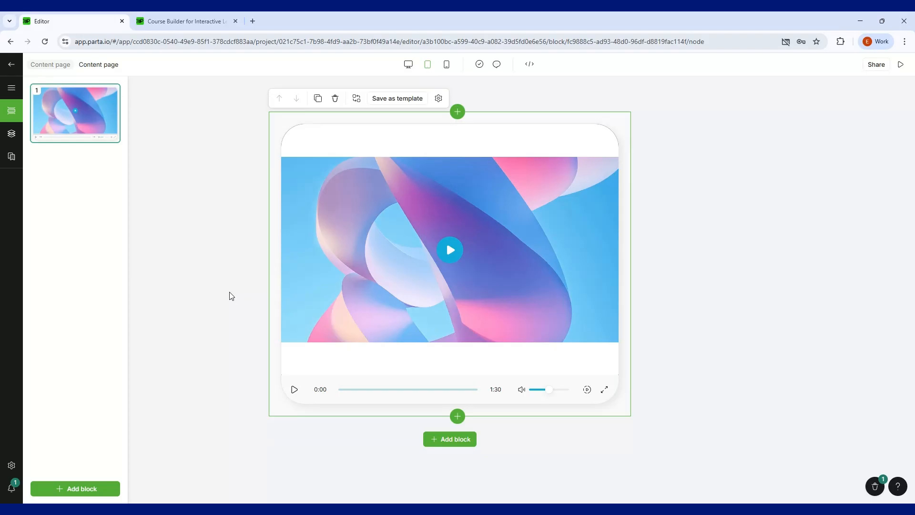
Play the video block briefly, pause it, and reopen the Video element's settings.
{"action": "left_click", "coordinate": [298, 208]}
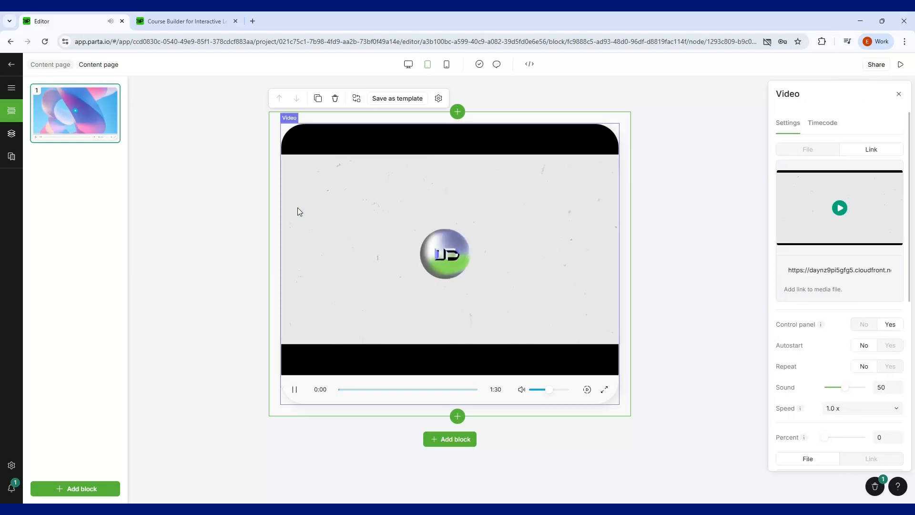
{"action": "left_click", "coordinate": [260, 191]}
{"action": "left_click", "coordinate": [270, 339]}
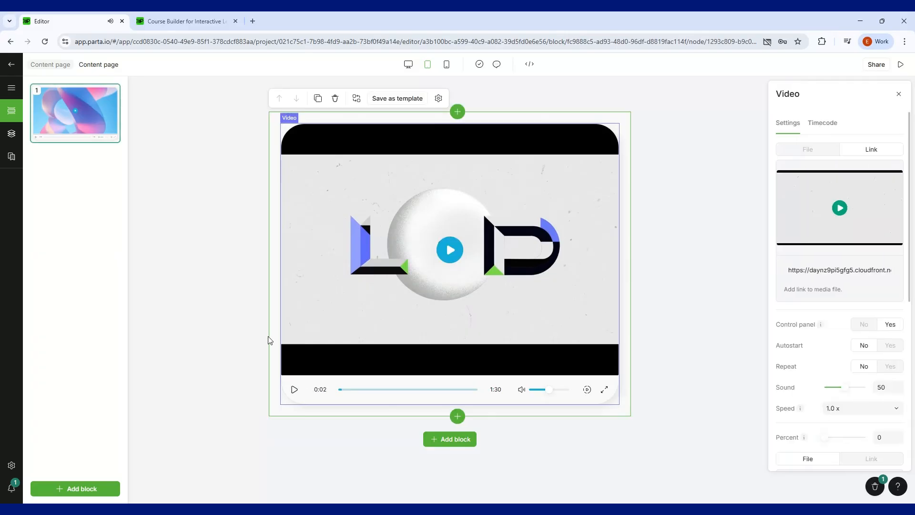
{"action": "left_click", "coordinate": [252, 102]}
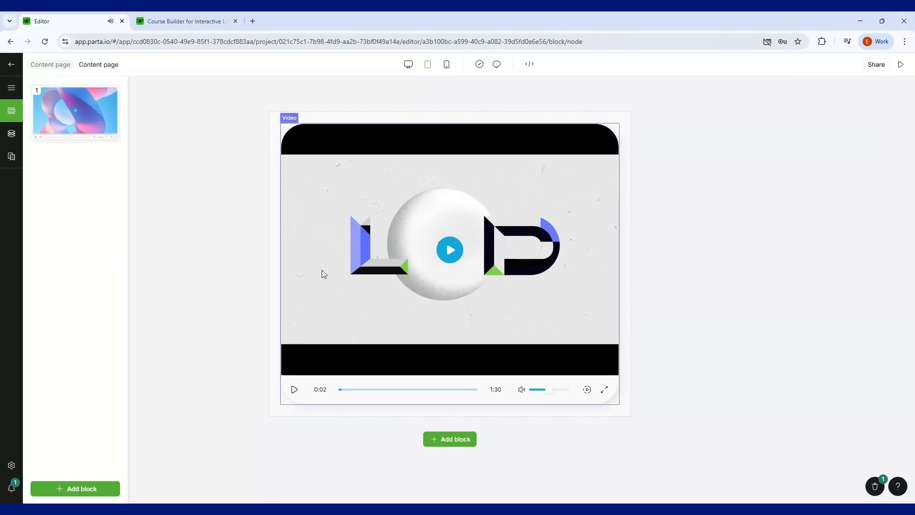
{"action": "left_click", "coordinate": [304, 127]}
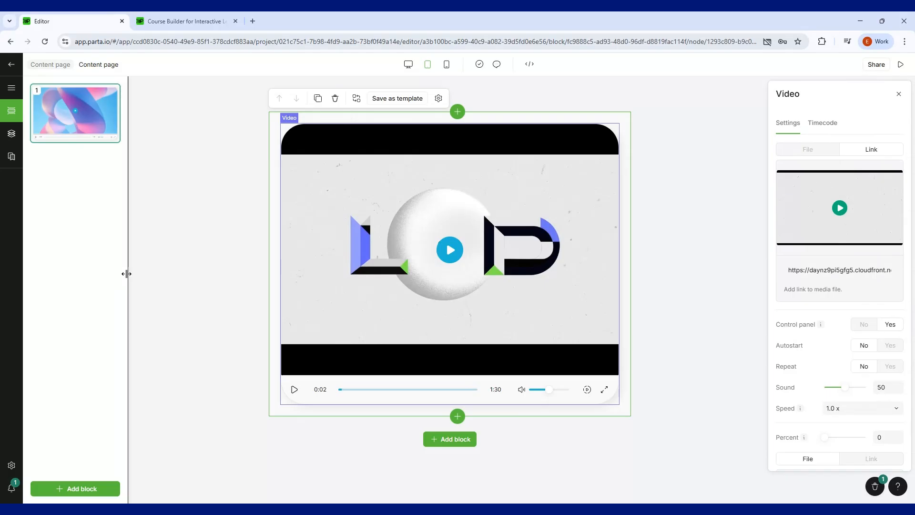
Open the template library for adding a block and look over its Affirmation and Separators categories.
{"action": "left_click", "coordinate": [78, 488]}
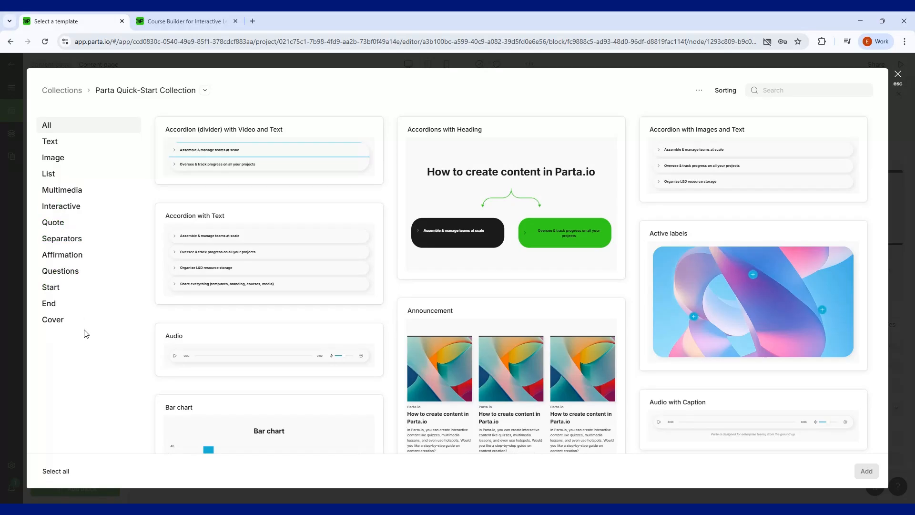
{"action": "left_click", "coordinate": [70, 256]}
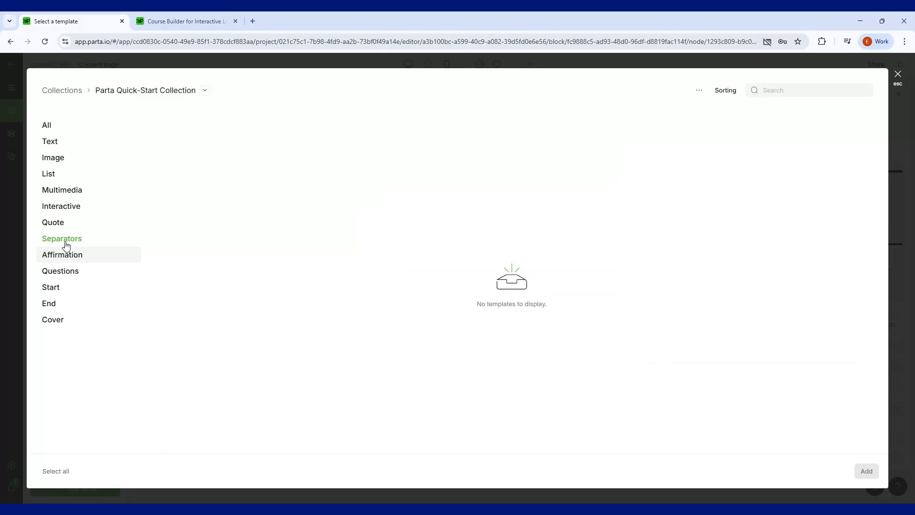
{"action": "left_click", "coordinate": [66, 244]}
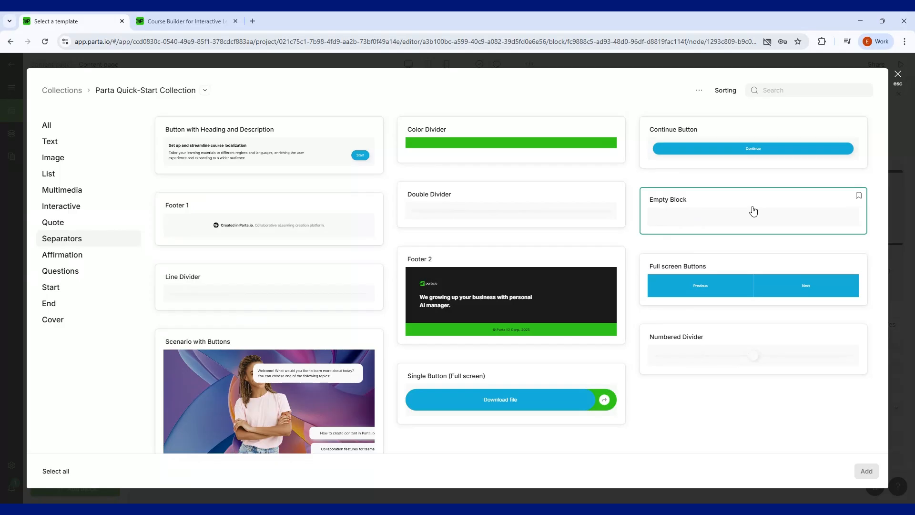
{"action": "scroll", "coordinate": [753, 210], "scroll_direction": "down", "scroll_amount": 1}
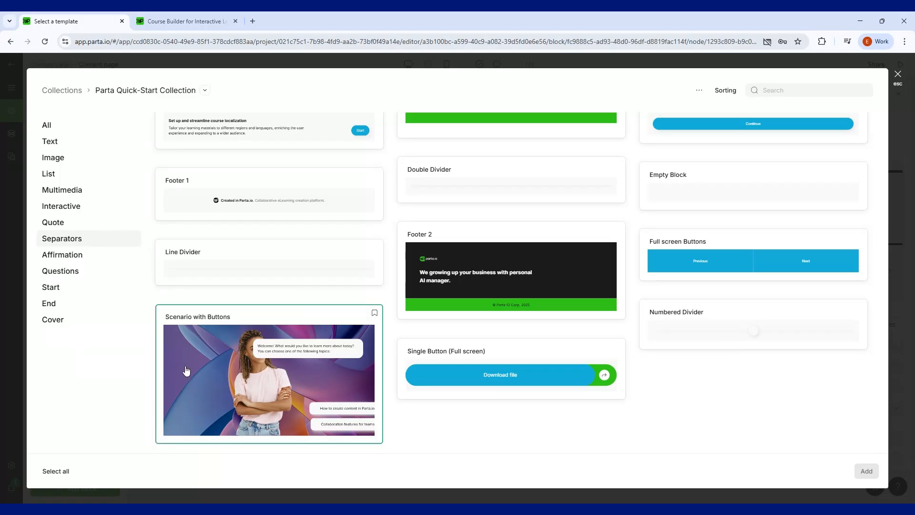
Show the Text templates and examine the heading, Introduction and Introduction text layouts.
{"action": "left_click", "coordinate": [46, 141]}
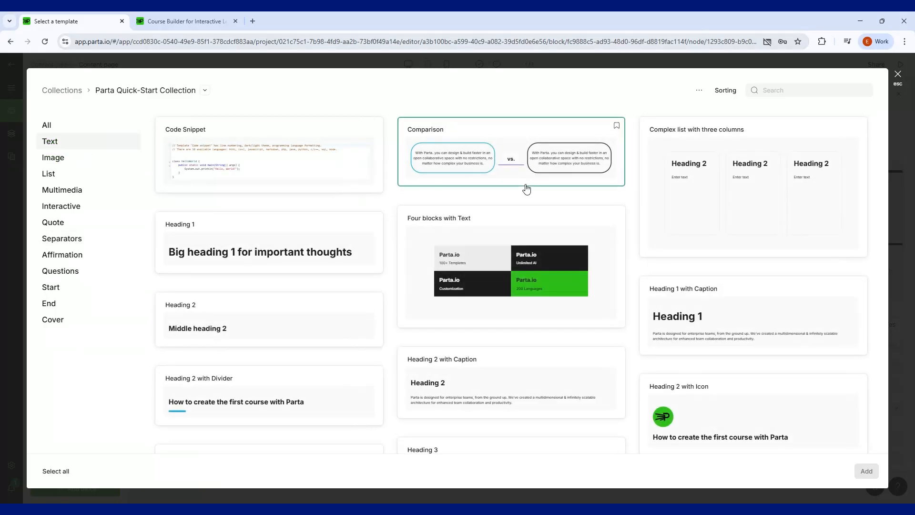
{"action": "scroll", "coordinate": [533, 307], "scroll_direction": "down", "scroll_amount": 5}
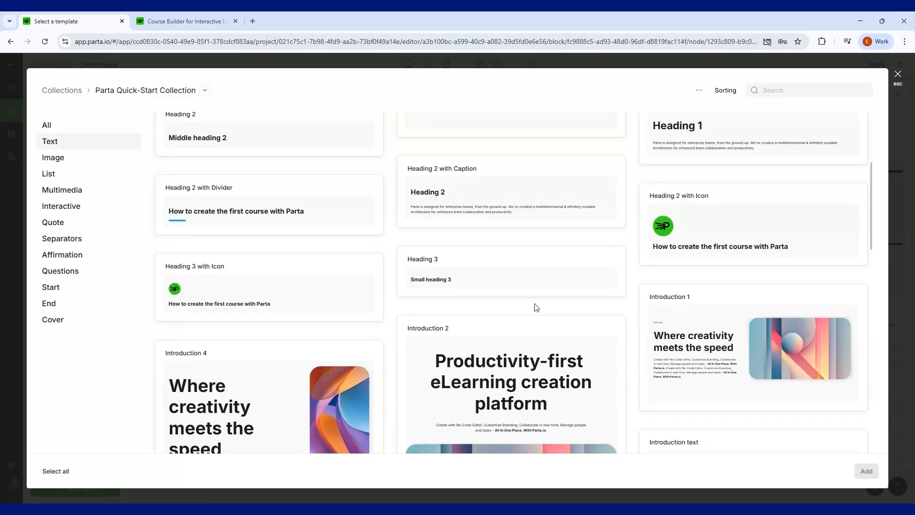
{"action": "scroll", "coordinate": [521, 318], "scroll_direction": "down", "scroll_amount": 3}
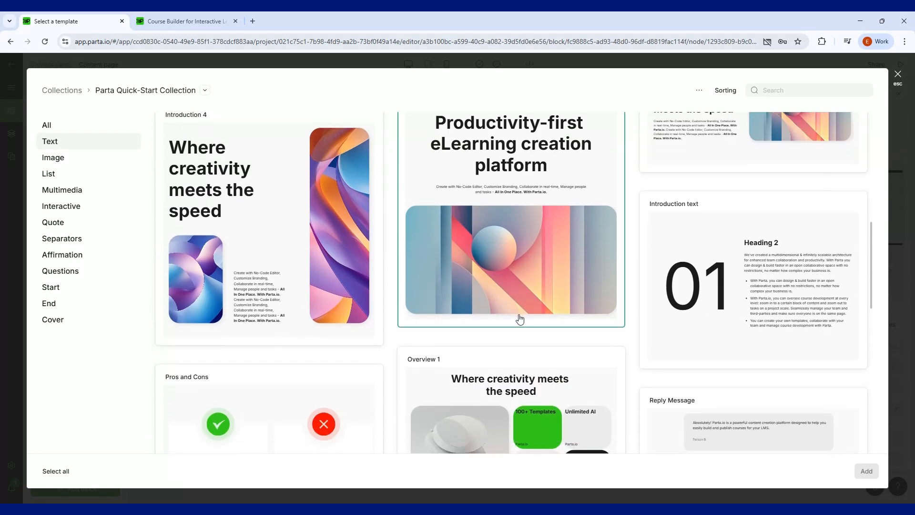
{"action": "scroll", "coordinate": [517, 319], "scroll_direction": "up", "scroll_amount": 8}
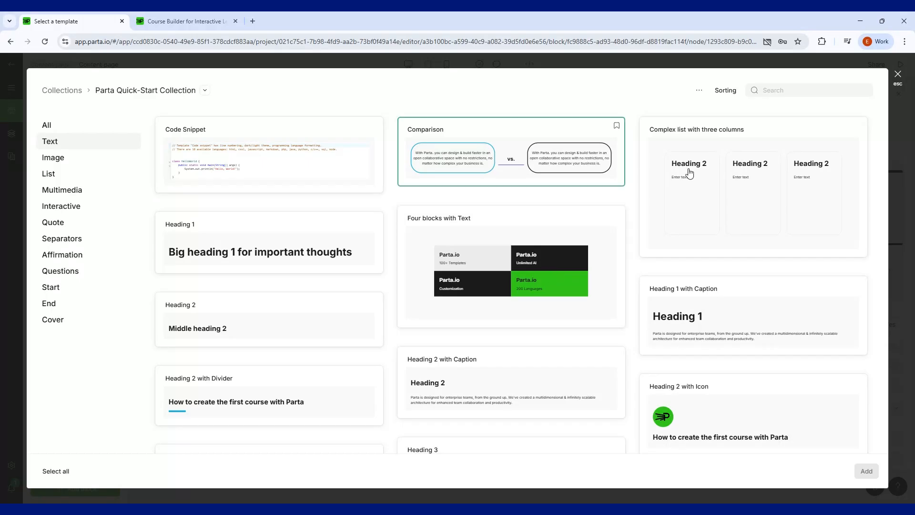
{"action": "scroll", "coordinate": [634, 313], "scroll_direction": "down", "scroll_amount": 7}
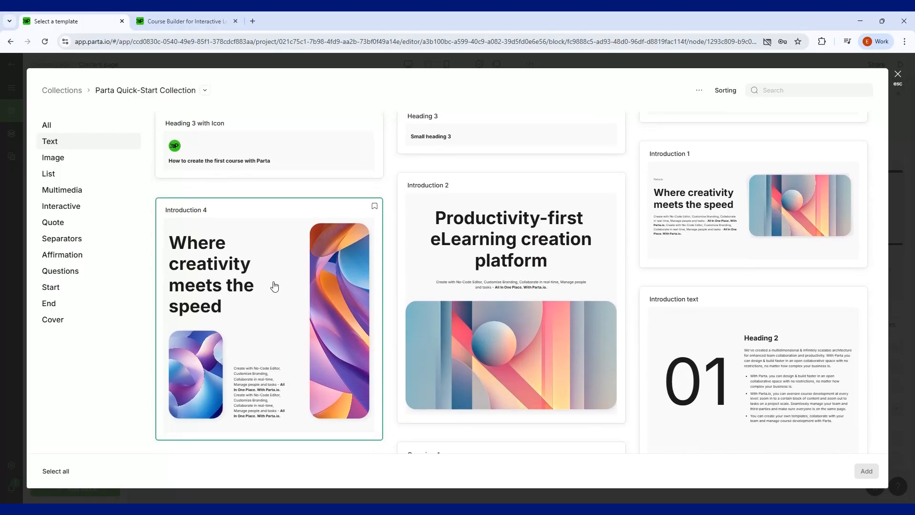
{"action": "scroll", "coordinate": [274, 286], "scroll_direction": "down", "scroll_amount": 2}
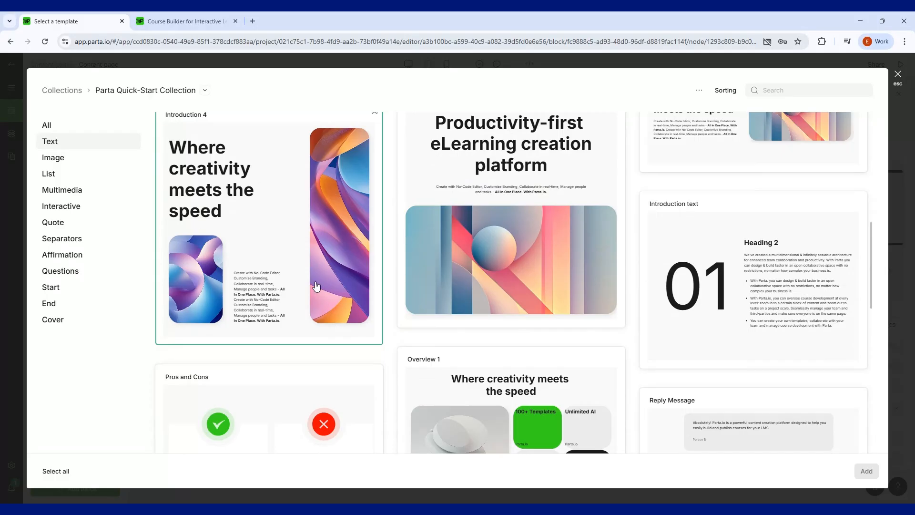
{"action": "scroll", "coordinate": [332, 257], "scroll_direction": "up", "scroll_amount": 2}
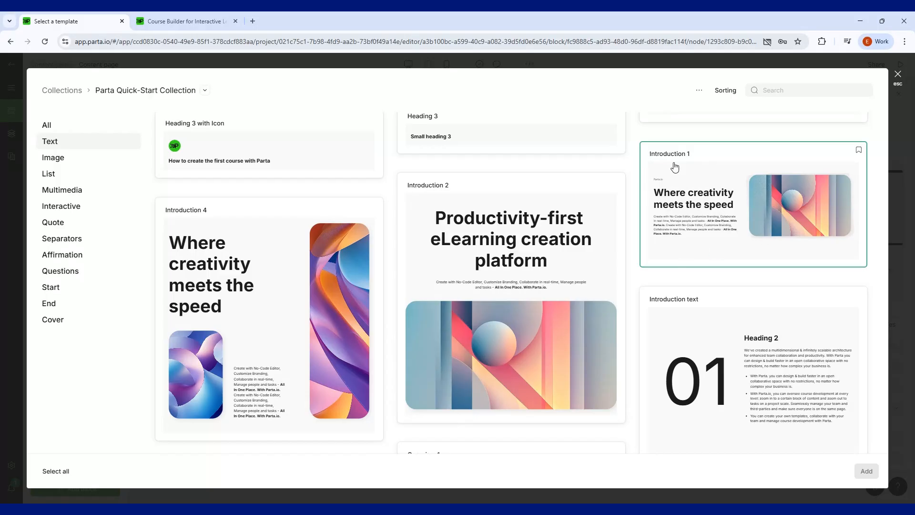
Look through the remaining Text templates, from Pros and Cons to Timeline, and return to the start of the list.
{"action": "scroll", "coordinate": [676, 167], "scroll_direction": "down", "scroll_amount": 3}
{"action": "scroll", "coordinate": [696, 355], "scroll_direction": "down", "scroll_amount": 8}
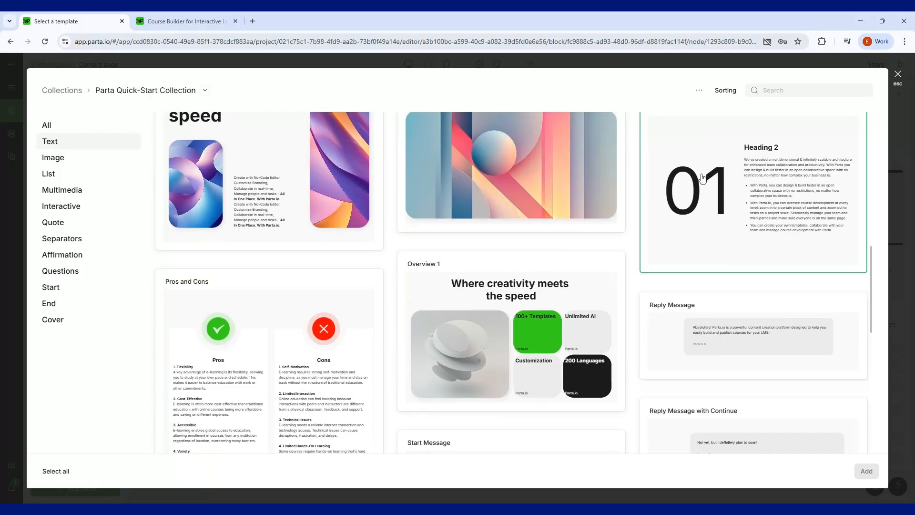
{"action": "scroll", "coordinate": [299, 211], "scroll_direction": "down", "scroll_amount": 4}
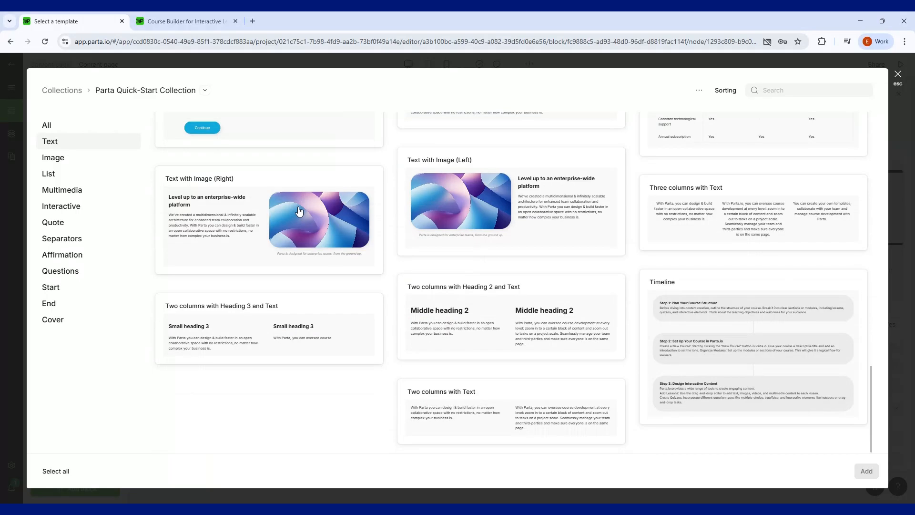
{"action": "scroll", "coordinate": [578, 260], "scroll_direction": "up", "scroll_amount": 5}
{"action": "scroll", "coordinate": [579, 259], "scroll_direction": "up", "scroll_amount": 10}
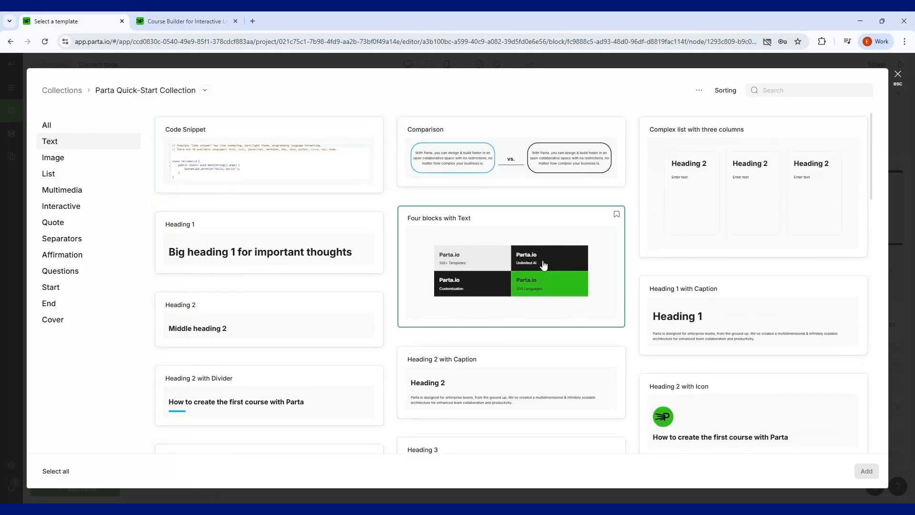
Go through the whole Text category once more, from the heading templates to the message, table and two-column layouts.
{"action": "scroll", "coordinate": [544, 264], "scroll_direction": "down", "scroll_amount": 5}
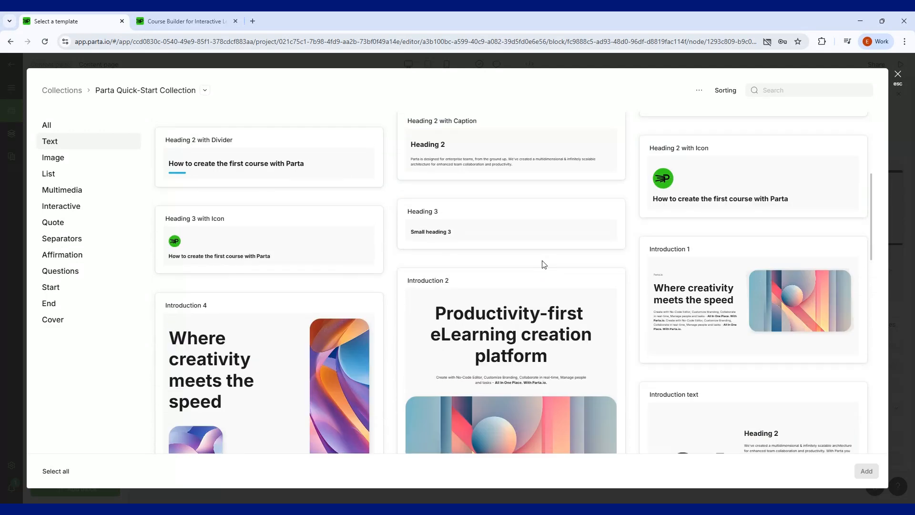
{"action": "scroll", "coordinate": [543, 264], "scroll_direction": "up", "scroll_amount": 5}
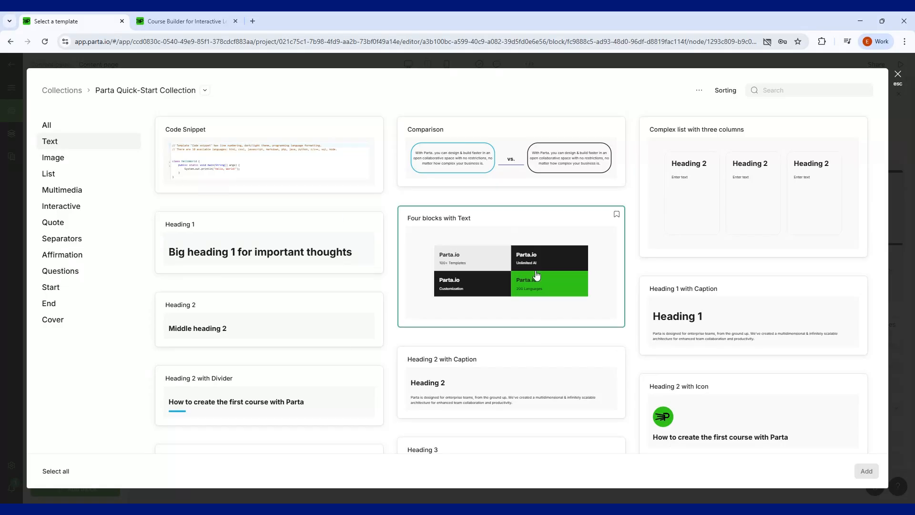
{"action": "scroll", "coordinate": [407, 382], "scroll_direction": "down", "scroll_amount": 2}
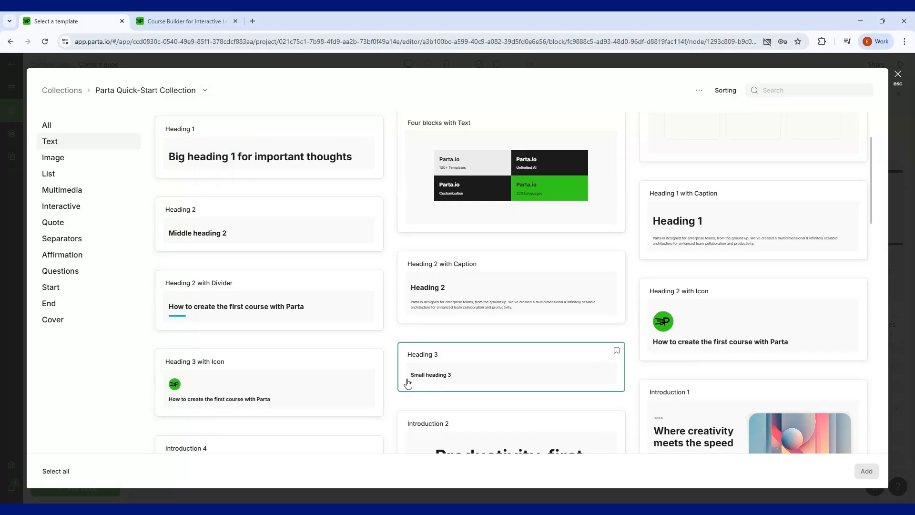
{"action": "scroll", "coordinate": [407, 382], "scroll_direction": "down", "scroll_amount": 3}
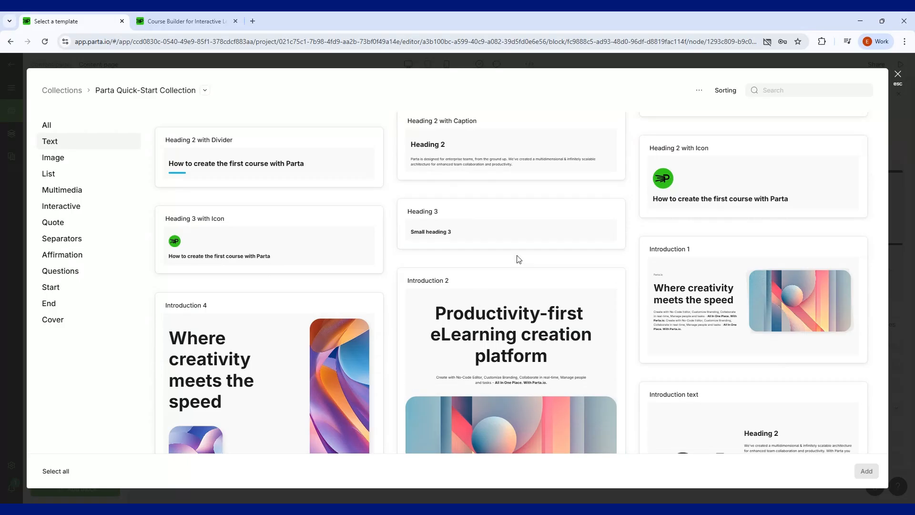
{"action": "scroll", "coordinate": [564, 312], "scroll_direction": "down", "scroll_amount": 8}
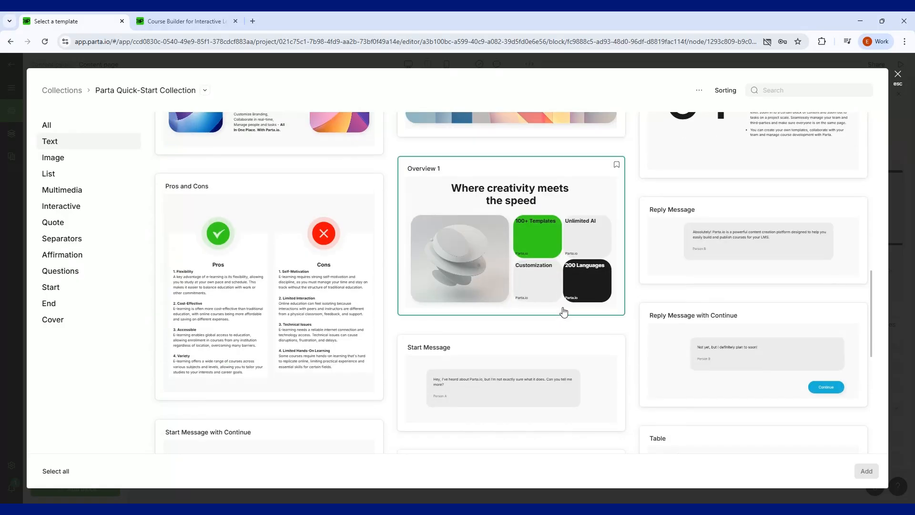
{"action": "scroll", "coordinate": [563, 311], "scroll_direction": "down", "scroll_amount": 2}
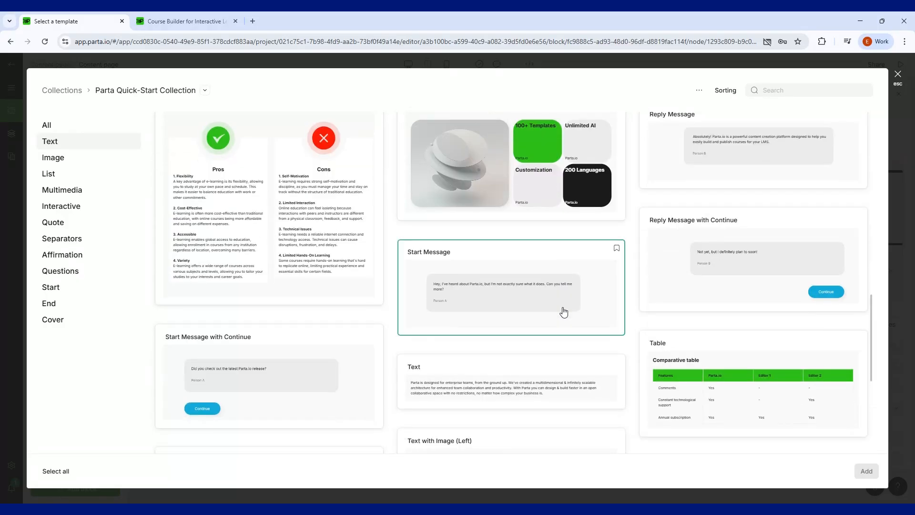
{"action": "scroll", "coordinate": [563, 311], "scroll_direction": "down", "scroll_amount": 6}
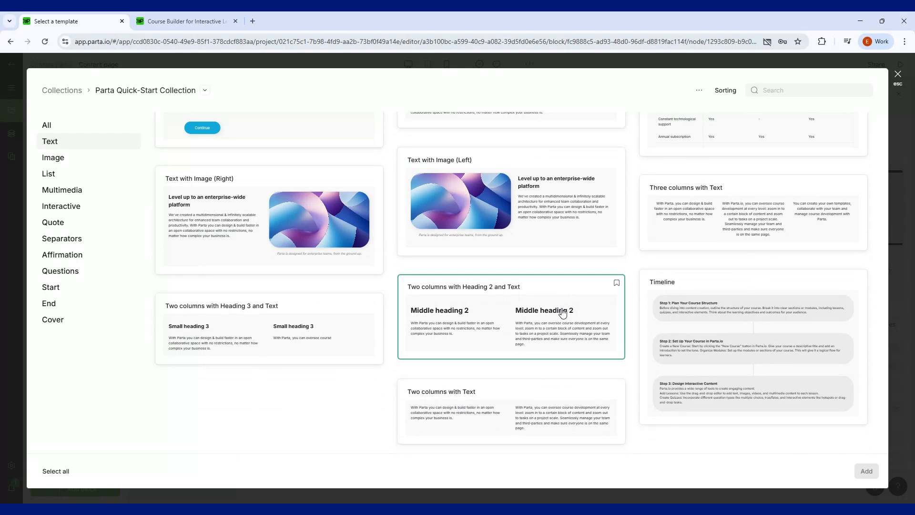
Add the Introduction 1 template from the Text category as a new block on the page.
{"action": "scroll", "coordinate": [562, 312], "scroll_direction": "up", "scroll_amount": 5}
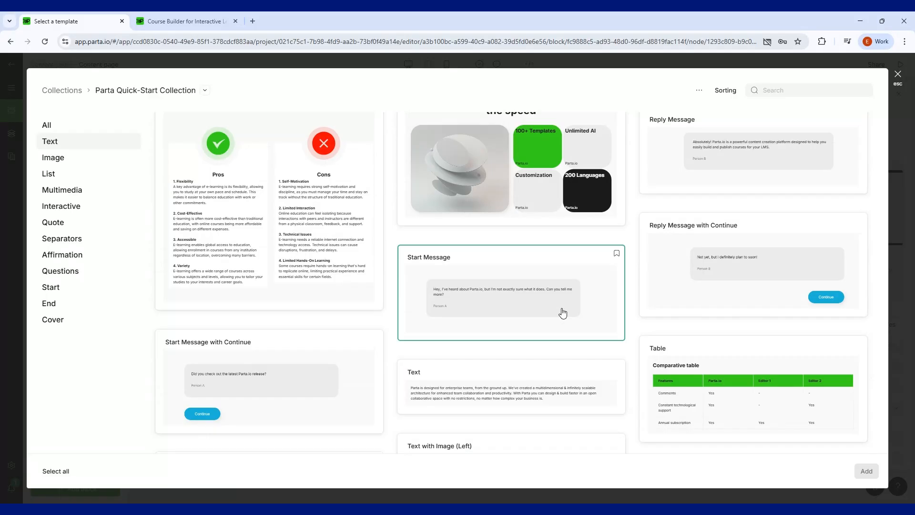
{"action": "scroll", "coordinate": [562, 312], "scroll_direction": "up", "scroll_amount": 4}
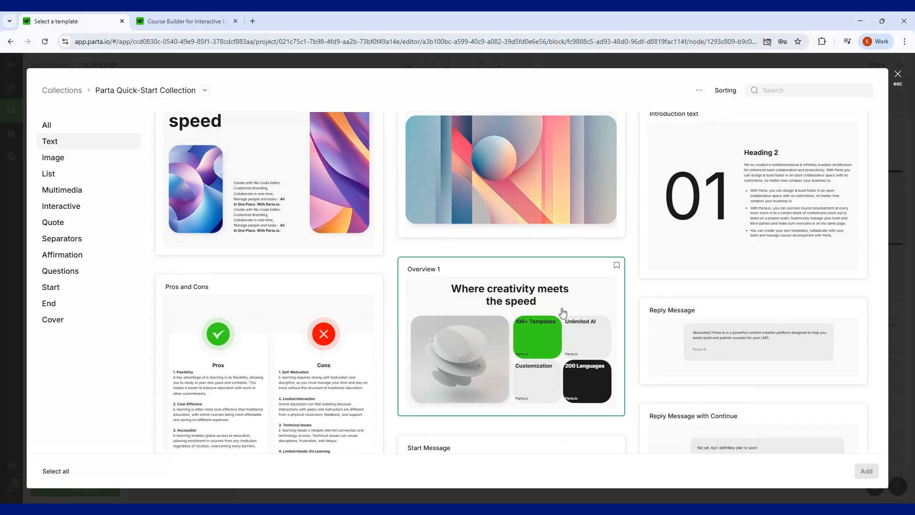
{"action": "scroll", "coordinate": [669, 238], "scroll_direction": "up", "scroll_amount": 2}
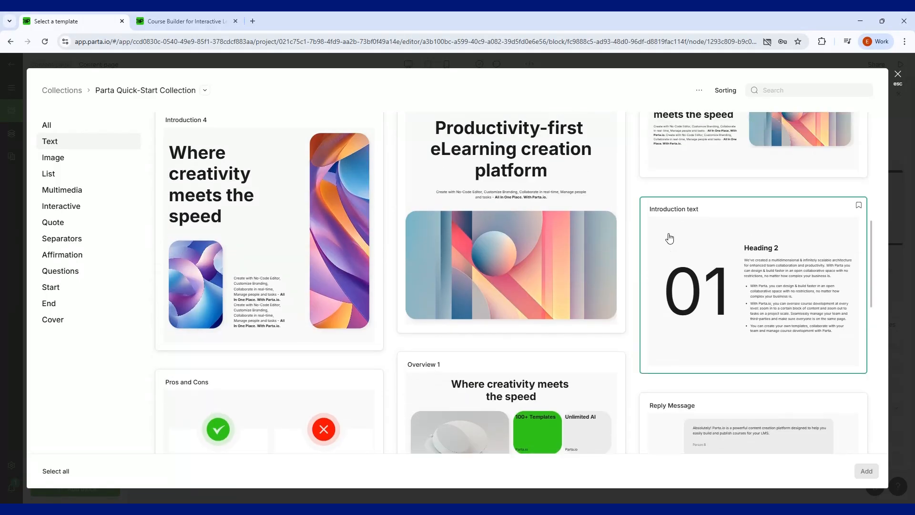
{"action": "scroll", "coordinate": [670, 238], "scroll_direction": "up", "scroll_amount": 2}
{"action": "left_click", "coordinate": [785, 217]}
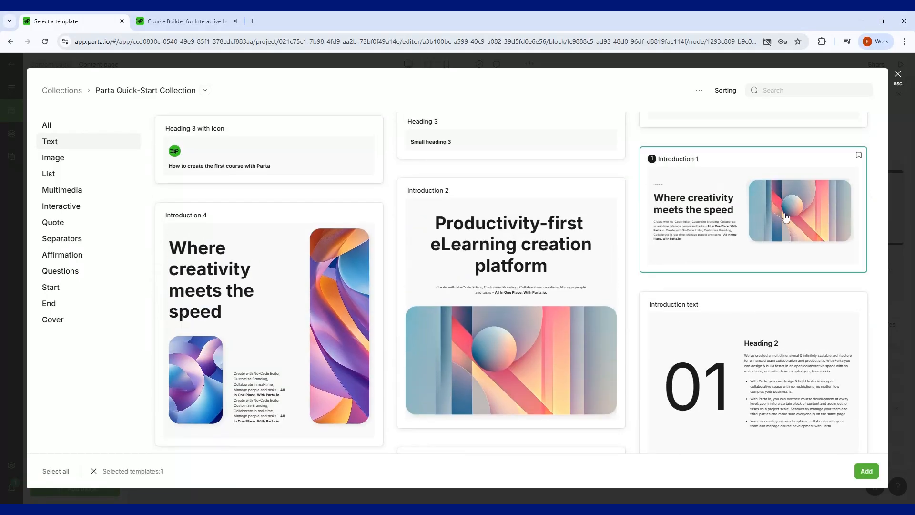
{"action": "left_click", "coordinate": [866, 473]}
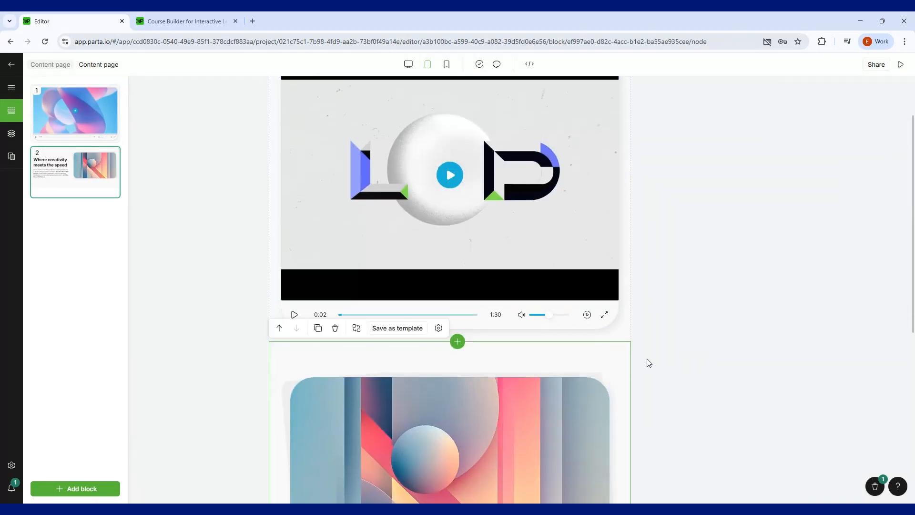
Move the new introduction block up so it sits above the video block.
{"action": "left_click", "coordinate": [479, 350]}
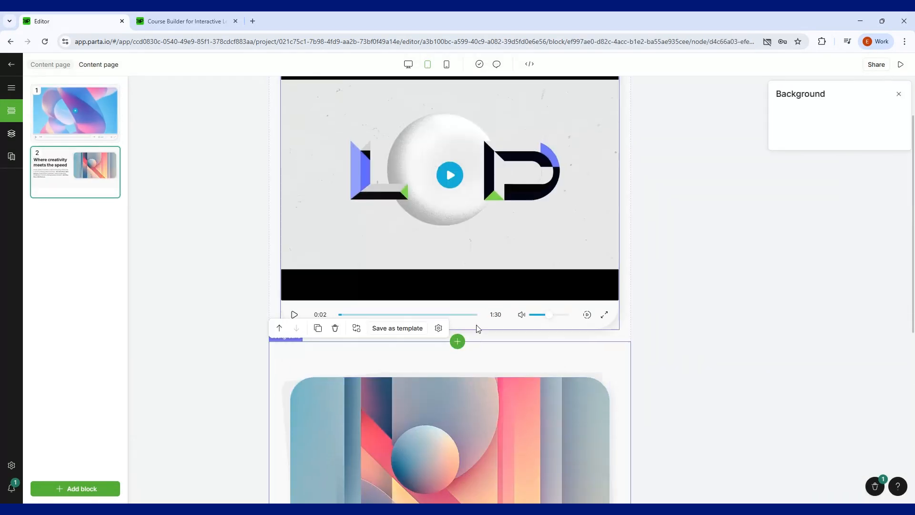
{"action": "left_click", "coordinate": [279, 329]}
{"action": "left_click", "coordinate": [655, 259]}
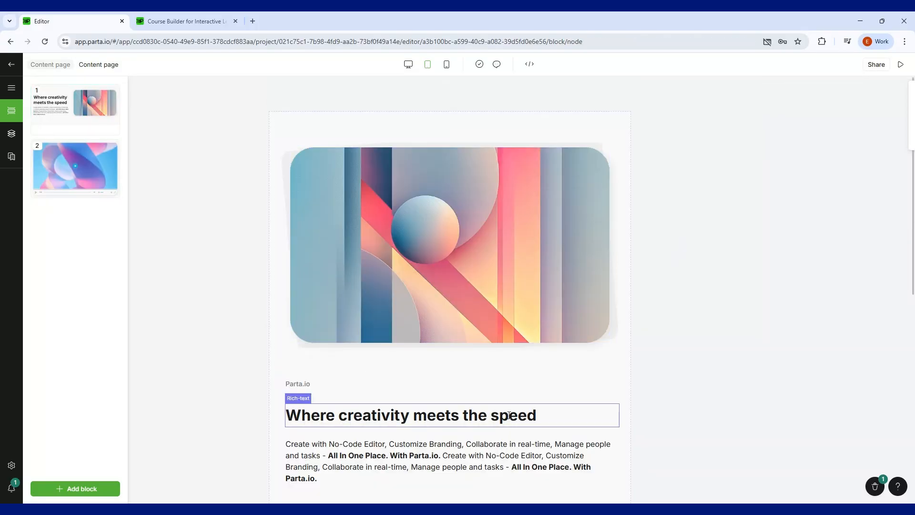
Delete the video block below the introduction block.
{"action": "scroll", "coordinate": [353, 285], "scroll_direction": "down", "scroll_amount": 6}
{"action": "left_click", "coordinate": [598, 260]}
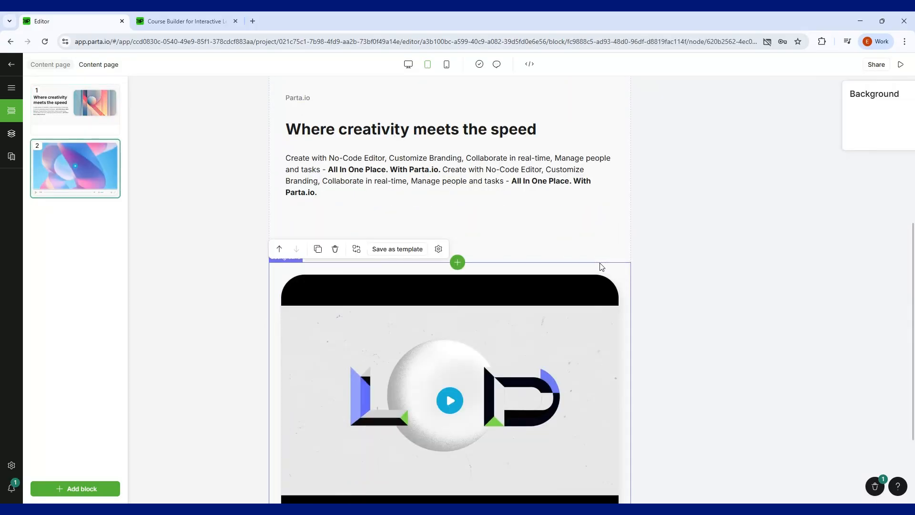
{"action": "scroll", "coordinate": [267, 294], "scroll_direction": "up", "scroll_amount": 2}
{"action": "scroll", "coordinate": [267, 293], "scroll_direction": "up", "scroll_amount": 3}
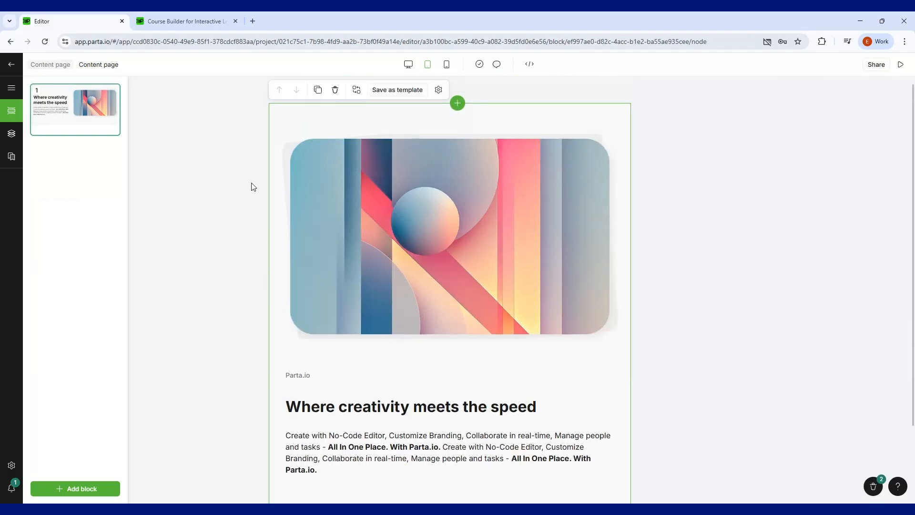
{"action": "left_click", "coordinate": [251, 185]}
Try the Zoom option on the introduction block's image and set it back to No.
{"action": "left_click", "coordinate": [362, 251]}
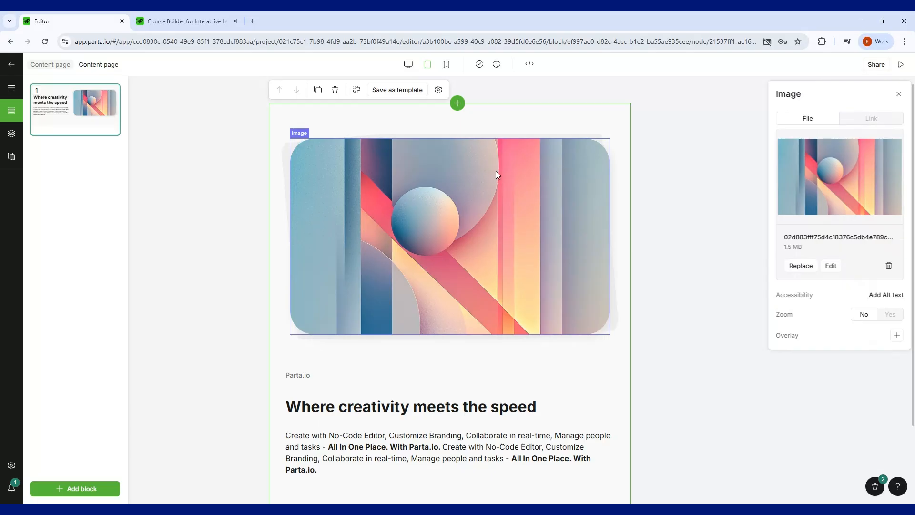
{"action": "left_click", "coordinate": [890, 314]}
{"action": "left_click", "coordinate": [861, 315]}
Show the page in desktop layout and examine the text style options for the introduction's heading and body paragraph.
{"action": "left_click", "coordinate": [408, 64]}
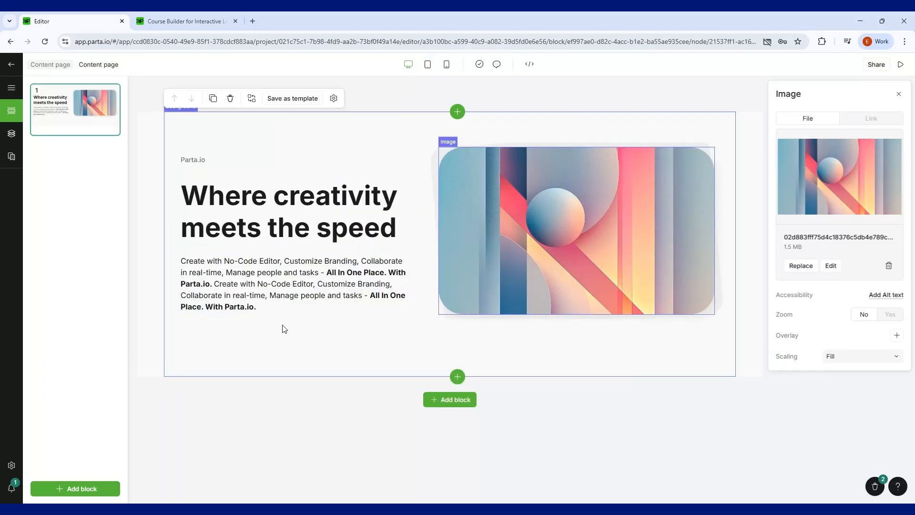
{"action": "left_click", "coordinate": [225, 193]}
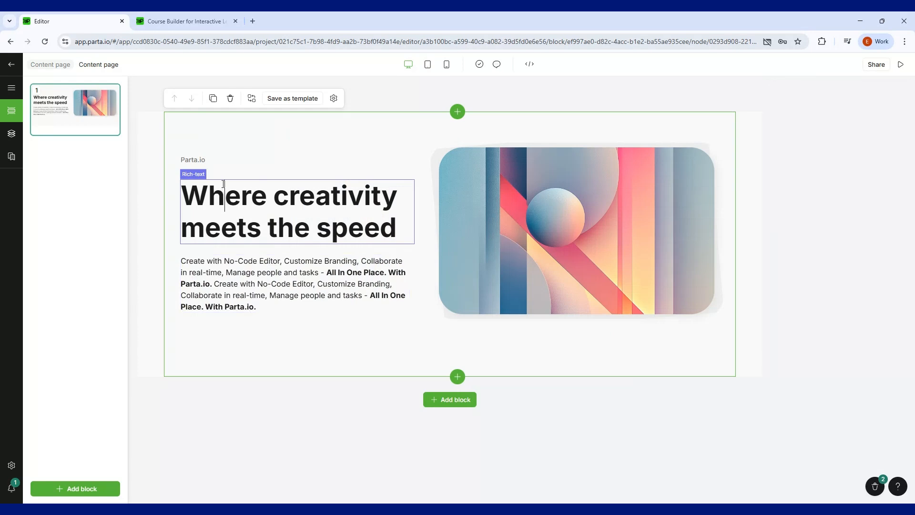
{"action": "triple_click", "coordinate": [263, 272]}
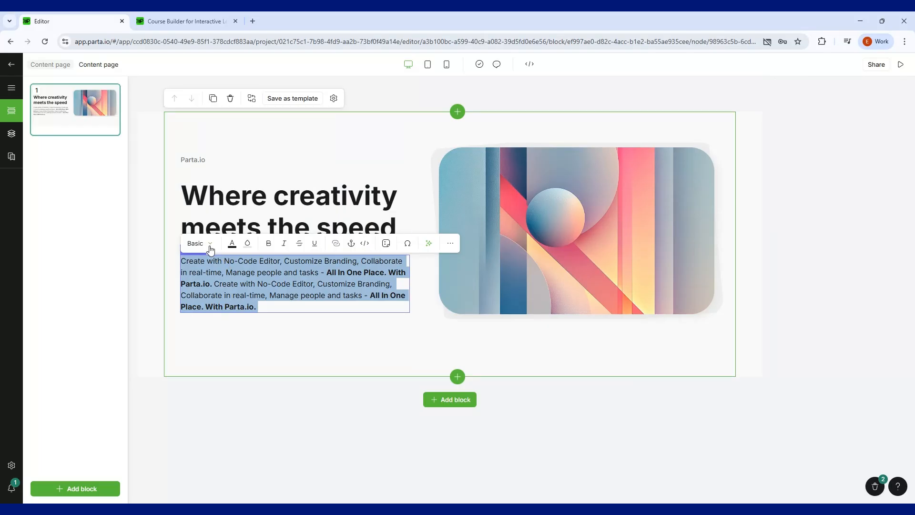
{"action": "left_click", "coordinate": [211, 247]}
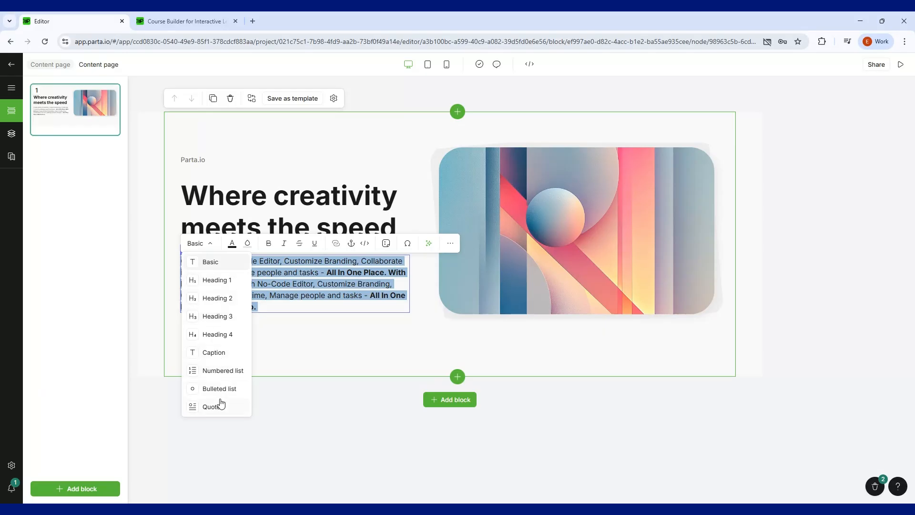
{"action": "double_click", "coordinate": [210, 191]}
{"action": "triple_click", "coordinate": [210, 191]}
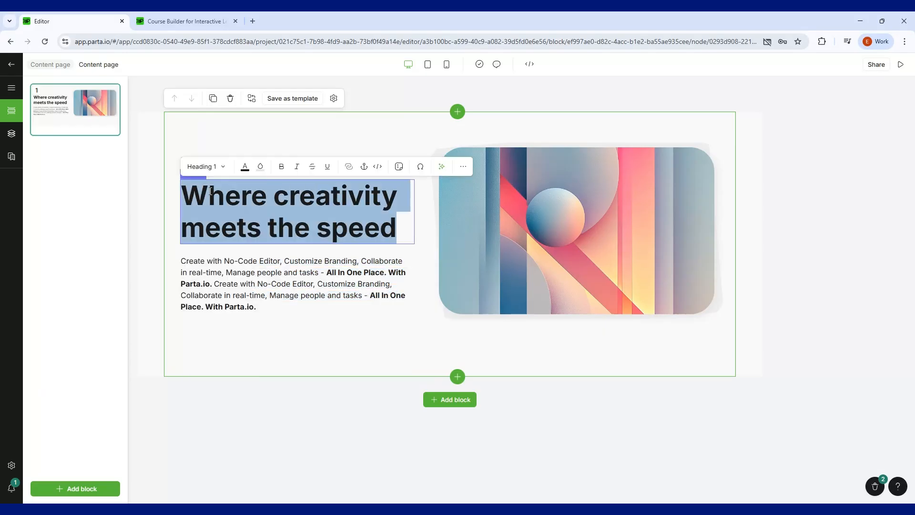
{"action": "left_click_drag", "start_coordinate": [227, 284], "coordinate": [312, 387]}
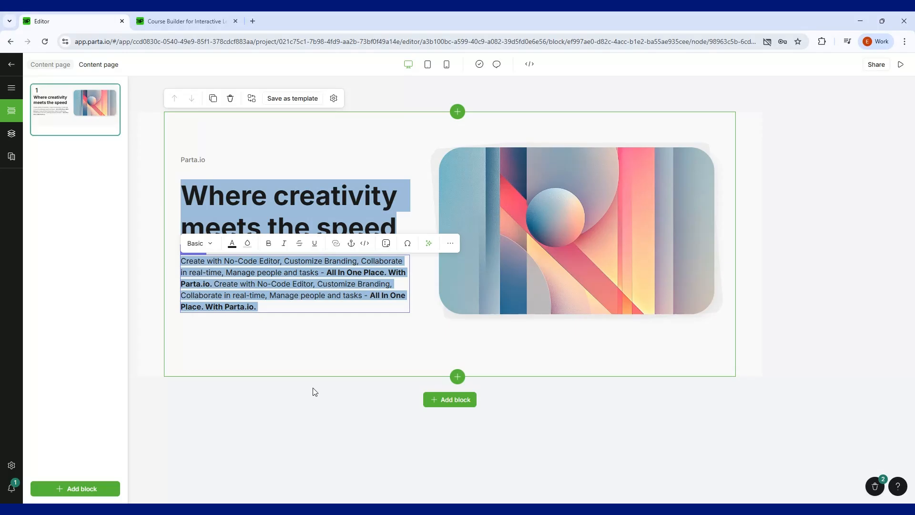
{"action": "left_click", "coordinate": [302, 356]}
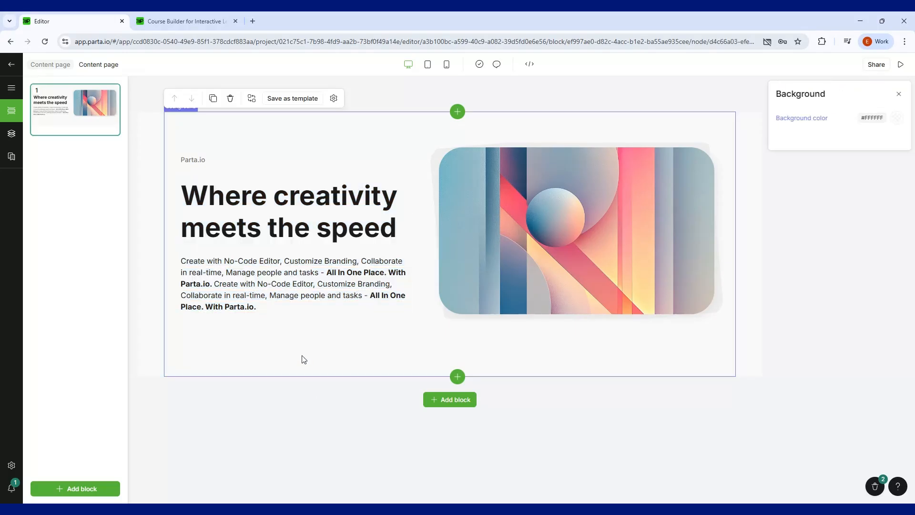
Activate the heading and the body paragraph in turn to check that each is a separate editable rich-text field.
{"action": "left_click", "coordinate": [295, 190]}
{"action": "left_click", "coordinate": [296, 285]}
{"action": "left_click", "coordinate": [303, 174]}
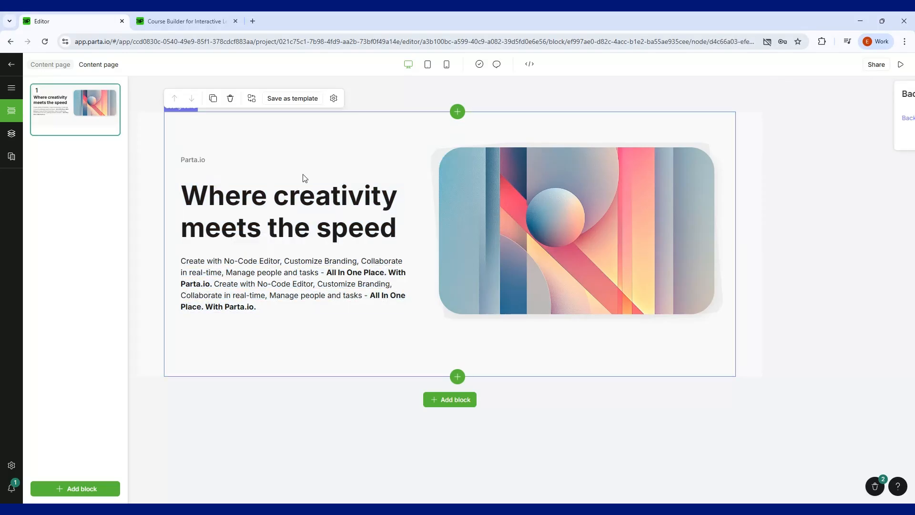
{"action": "left_click", "coordinate": [298, 188]}
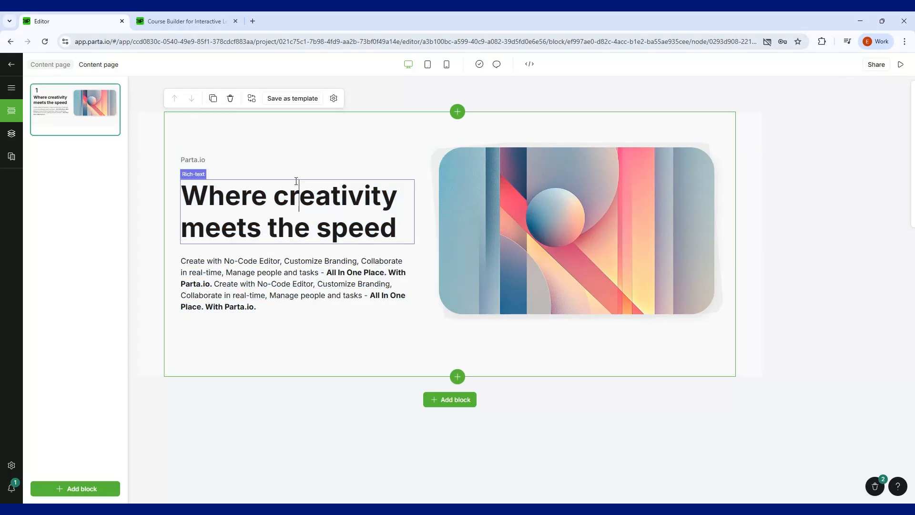
{"action": "left_click", "coordinate": [296, 282]}
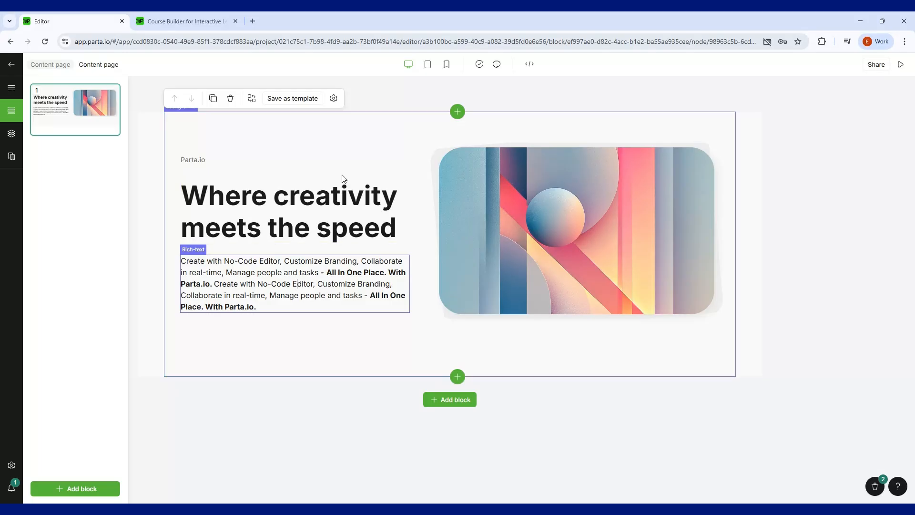
{"action": "left_click", "coordinate": [313, 212]}
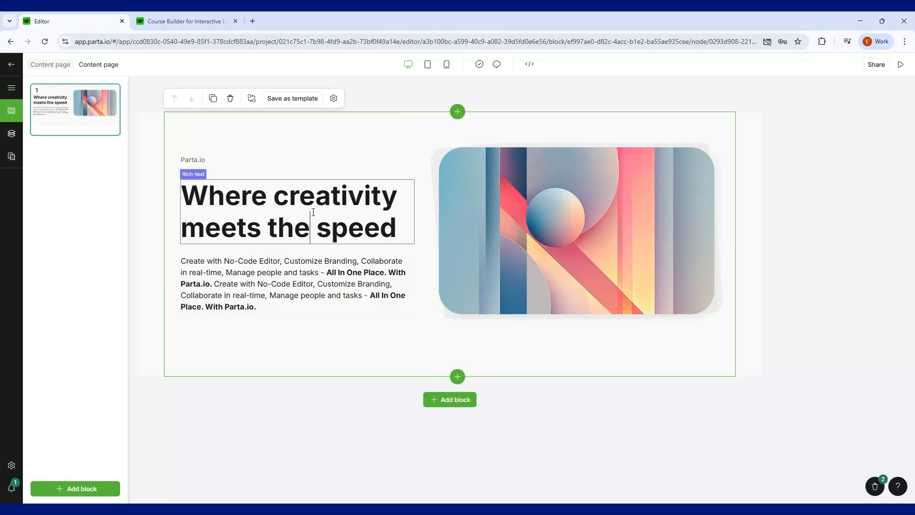
{"action": "left_click", "coordinate": [286, 278]}
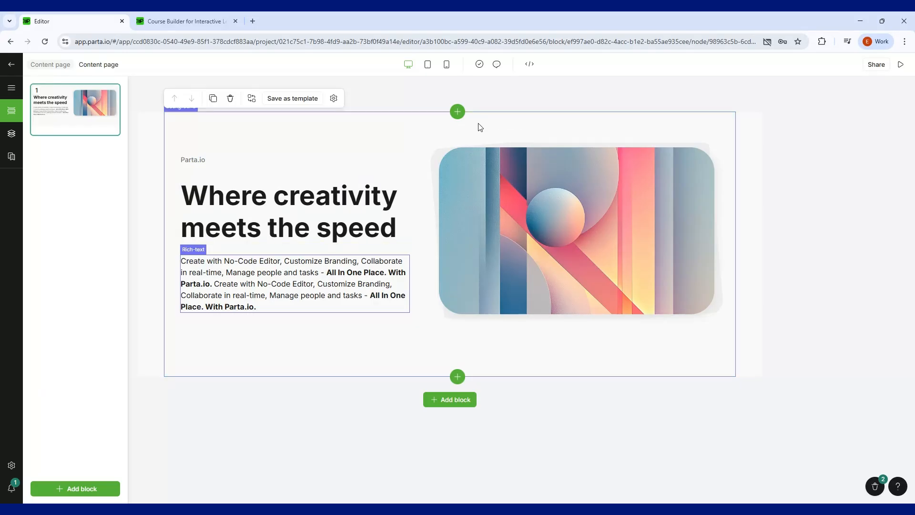
Compare the introduction block in the tablet and mobile layouts, ending in the tablet layout.
{"action": "left_click", "coordinate": [429, 67]}
{"action": "scroll", "coordinate": [476, 286], "scroll_direction": "down", "scroll_amount": 2}
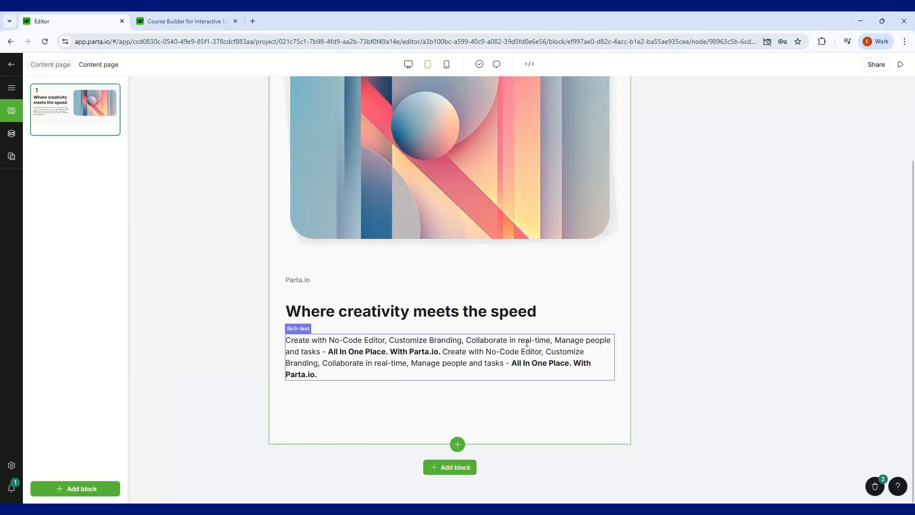
{"action": "left_click", "coordinate": [400, 218]}
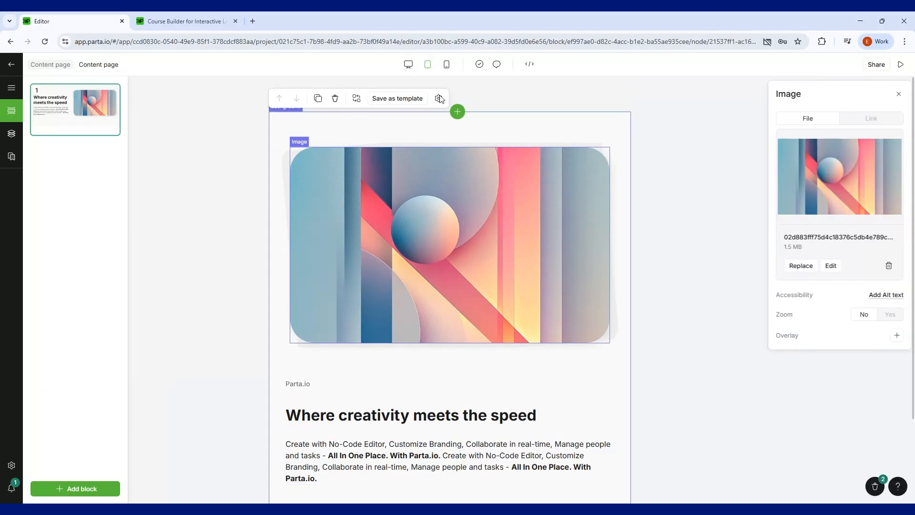
{"action": "left_click", "coordinate": [446, 64]}
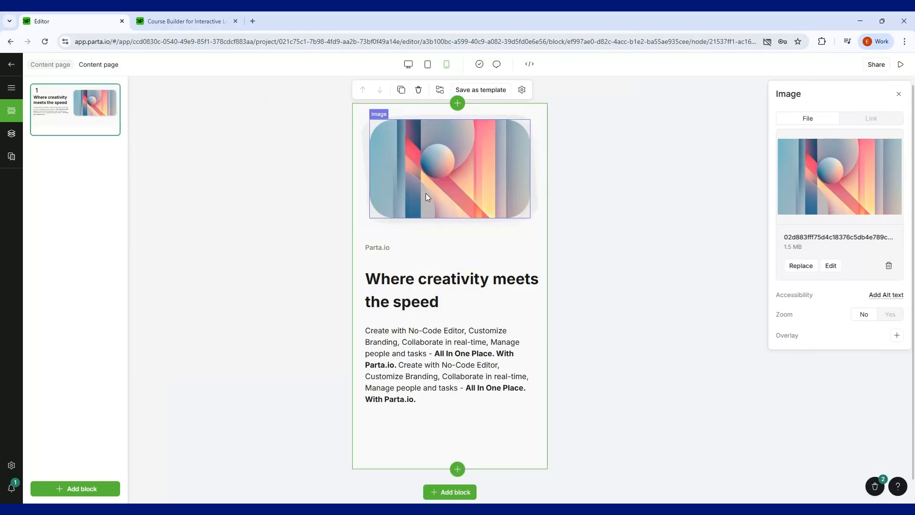
{"action": "left_click", "coordinate": [429, 64]}
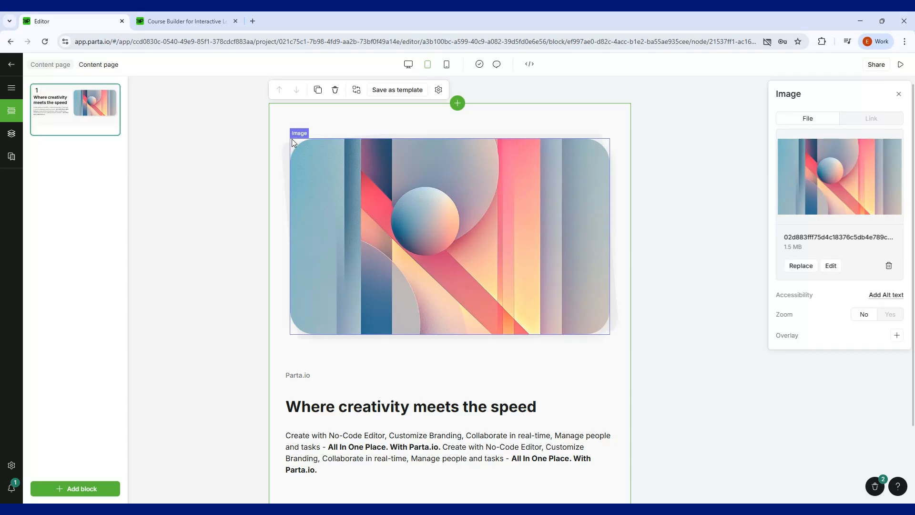
Inspect the settings of the introduction block's backing frame image and of the main picture in front of it.
{"action": "left_click", "coordinate": [616, 155]}
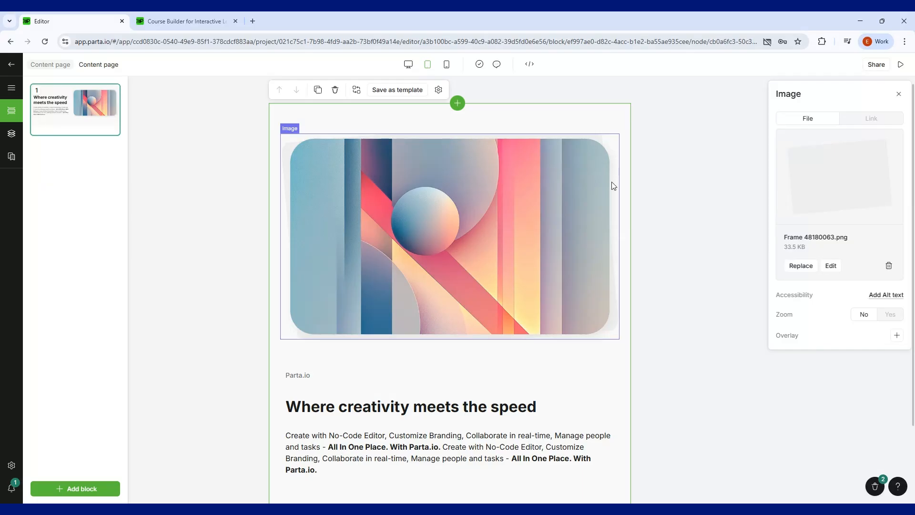
{"action": "left_click", "coordinate": [311, 252]}
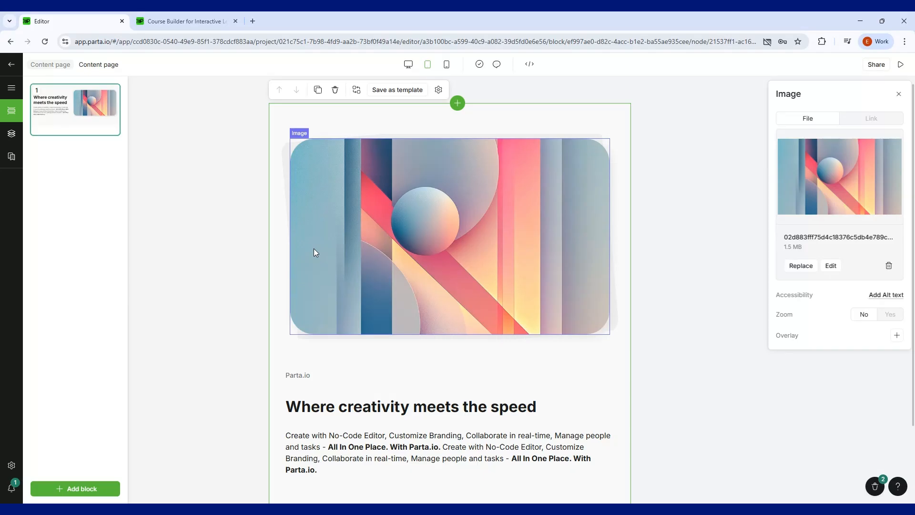
{"action": "left_click", "coordinate": [287, 165]}
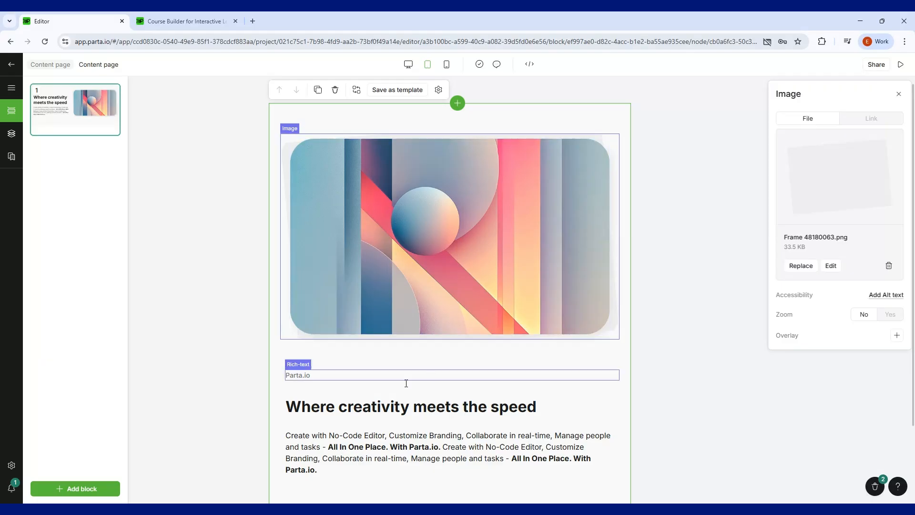
Add the Image (Full Screen) template from the Image category as a new block.
{"action": "left_click", "coordinate": [69, 489]}
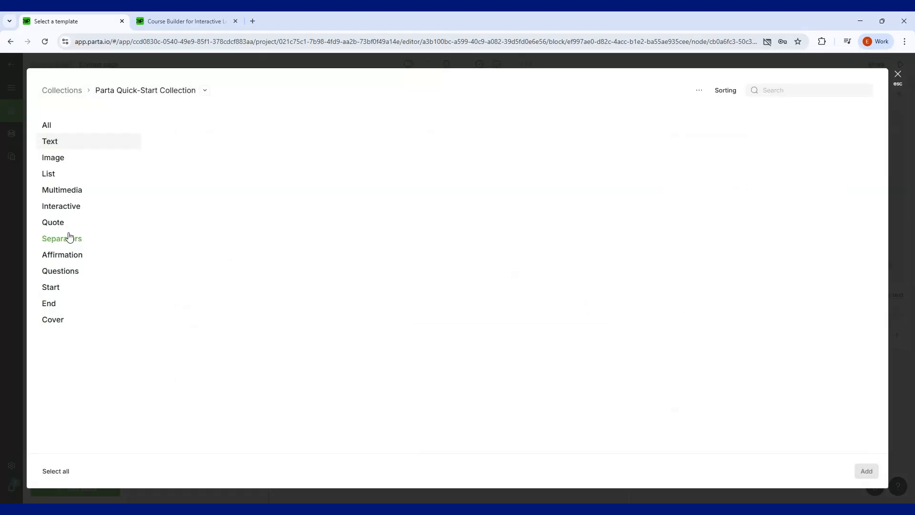
{"action": "left_click", "coordinate": [58, 158]}
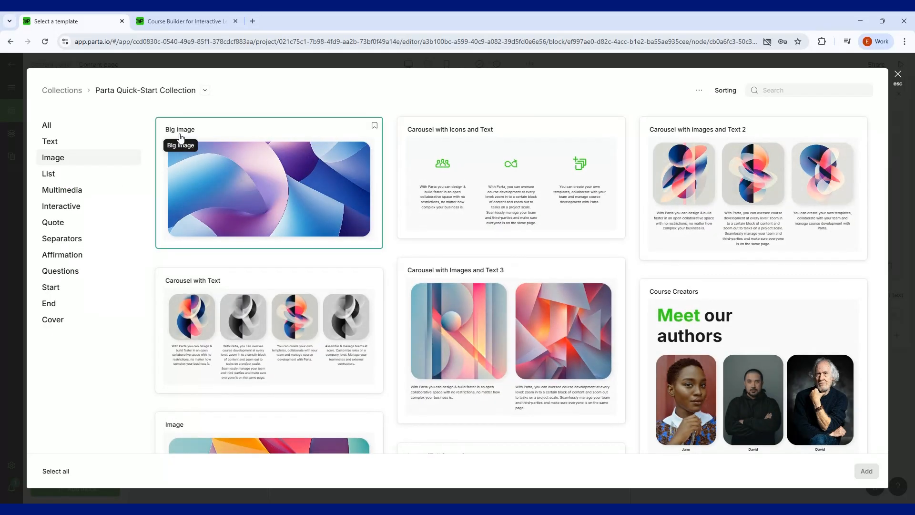
{"action": "scroll", "coordinate": [743, 200], "scroll_direction": "down", "scroll_amount": 5}
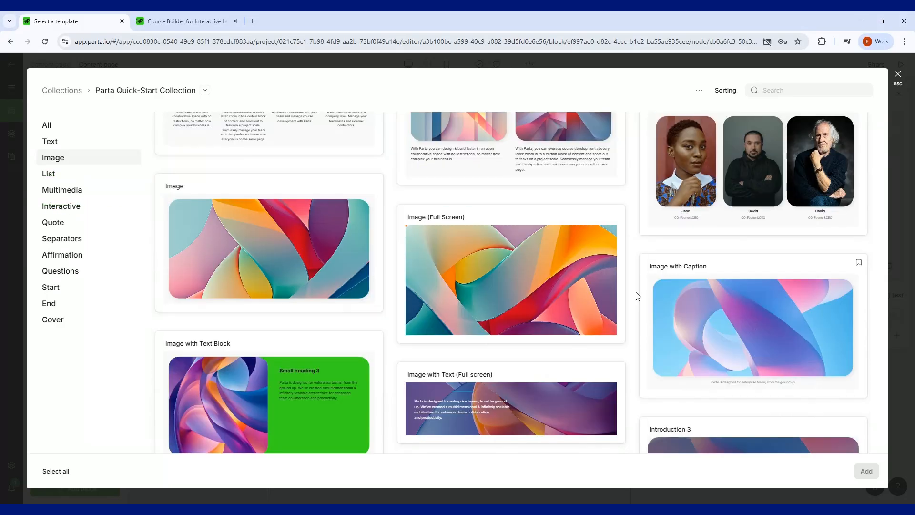
{"action": "scroll", "coordinate": [638, 295], "scroll_direction": "down", "scroll_amount": 2}
{"action": "left_click", "coordinate": [524, 213]}
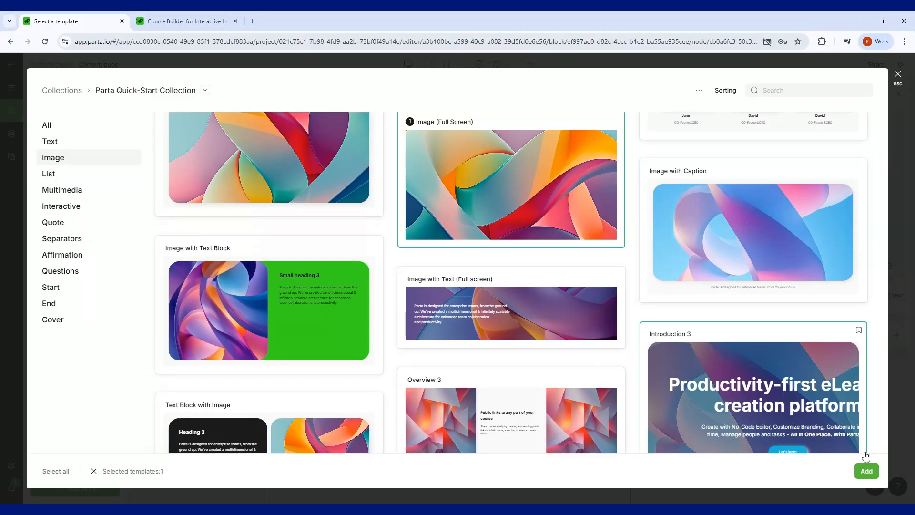
{"action": "left_click", "coordinate": [866, 471]}
Move the full-screen image block up above the introduction block.
{"action": "scroll", "coordinate": [492, 366], "scroll_direction": "up", "scroll_amount": 3}
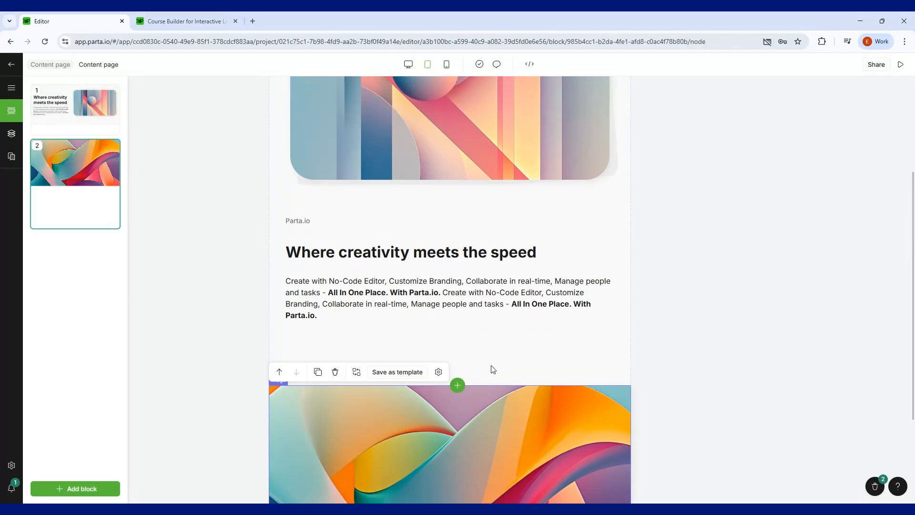
{"action": "scroll", "coordinate": [461, 400], "scroll_direction": "down", "scroll_amount": 3}
{"action": "left_click", "coordinate": [279, 229]}
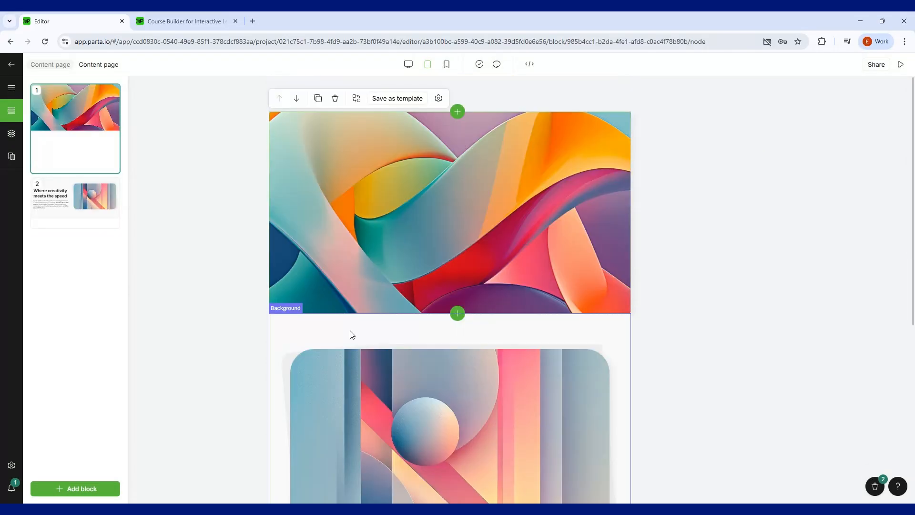
Remove the main picture and its backing frame image from the introduction block.
{"action": "left_click", "coordinate": [493, 342]}
{"action": "left_click", "coordinate": [479, 253]}
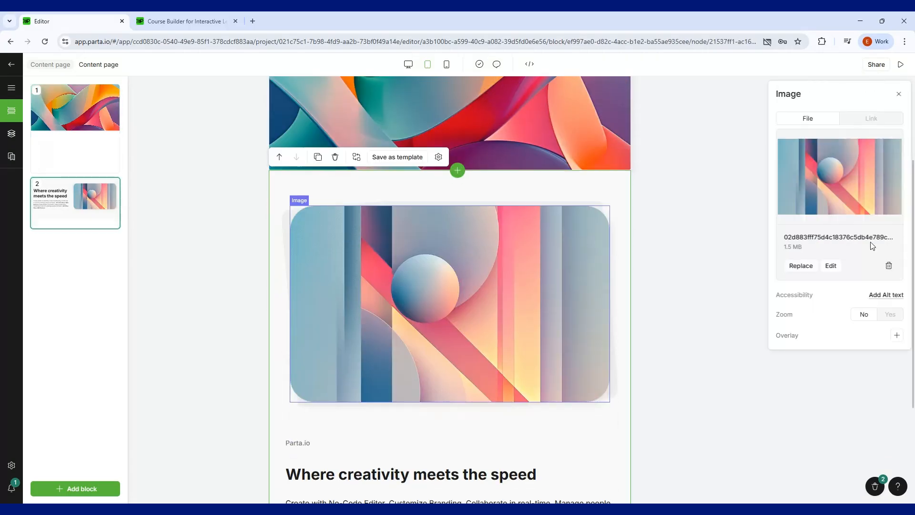
{"action": "left_click", "coordinate": [889, 265]}
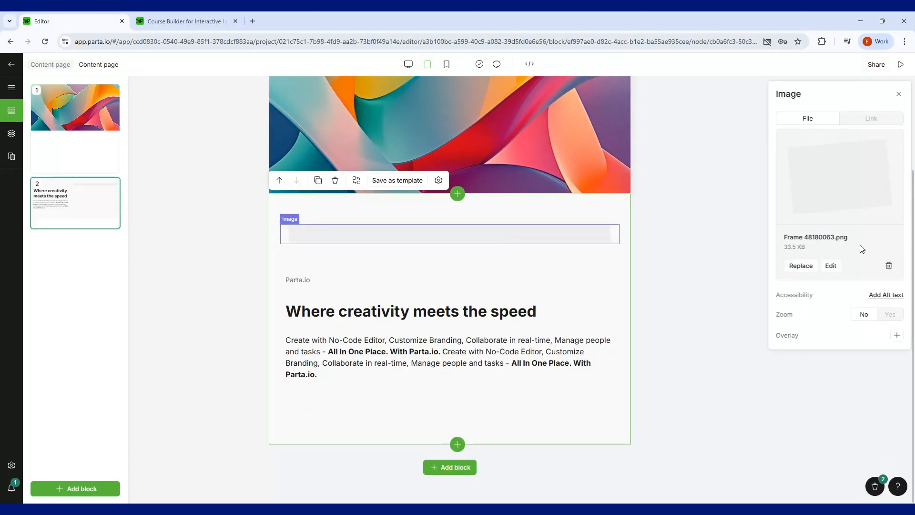
{"action": "left_click", "coordinate": [889, 267]}
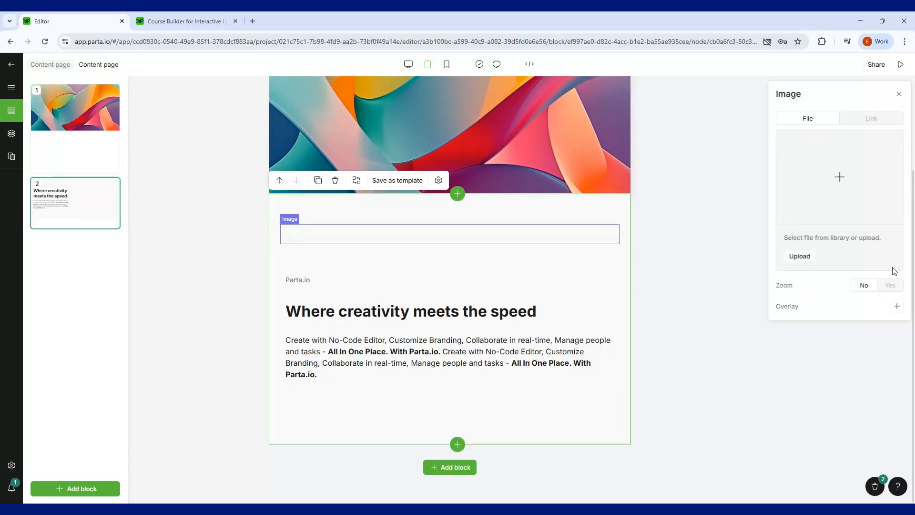
Delete the introduction block, leaving only the full-screen image block on the page.
{"action": "left_click", "coordinate": [379, 235]}
{"action": "left_click", "coordinate": [374, 254]}
{"action": "left_click", "coordinate": [366, 241]}
{"action": "left_click", "coordinate": [336, 290]}
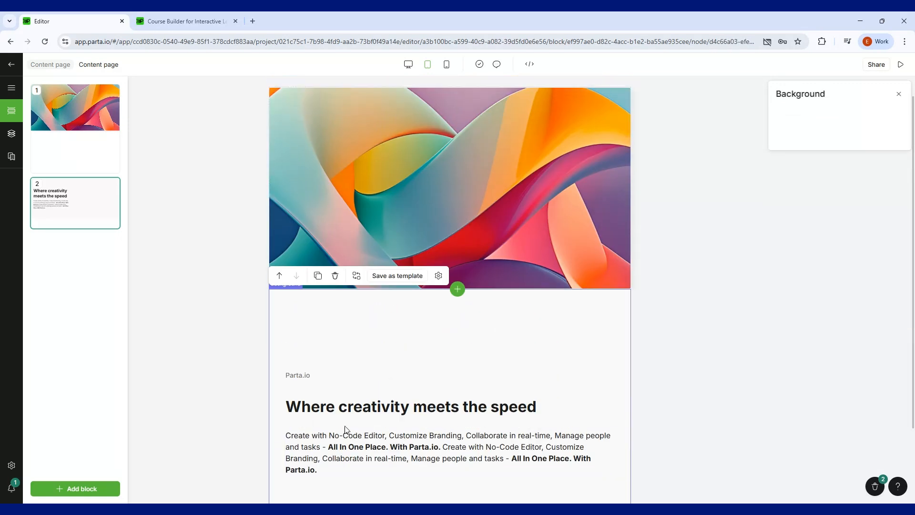
{"action": "scroll", "coordinate": [346, 428], "scroll_direction": "up", "scroll_amount": 2}
{"action": "left_click", "coordinate": [293, 335]}
{"action": "left_click", "coordinate": [294, 315]}
{"action": "left_click_drag", "start_coordinate": [294, 315], "coordinate": [295, 322]}
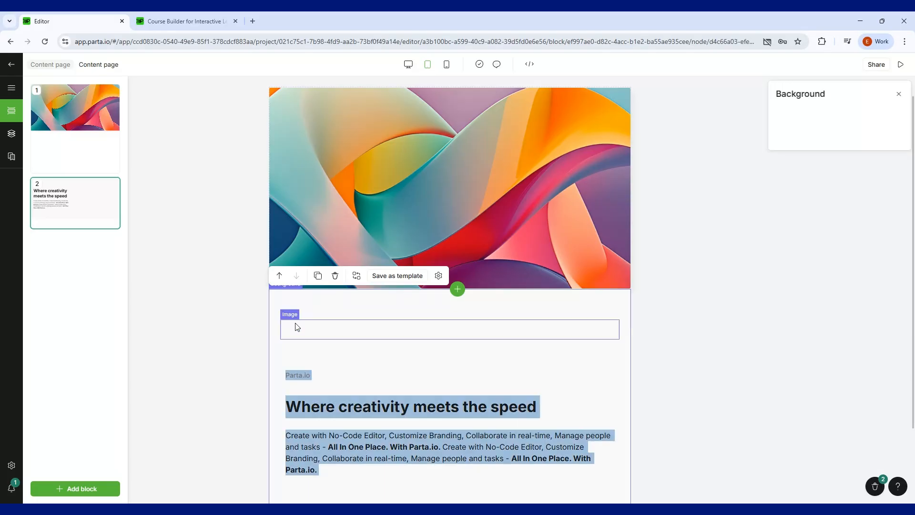
{"action": "left_click", "coordinate": [296, 323]}
{"action": "left_click", "coordinate": [335, 277]}
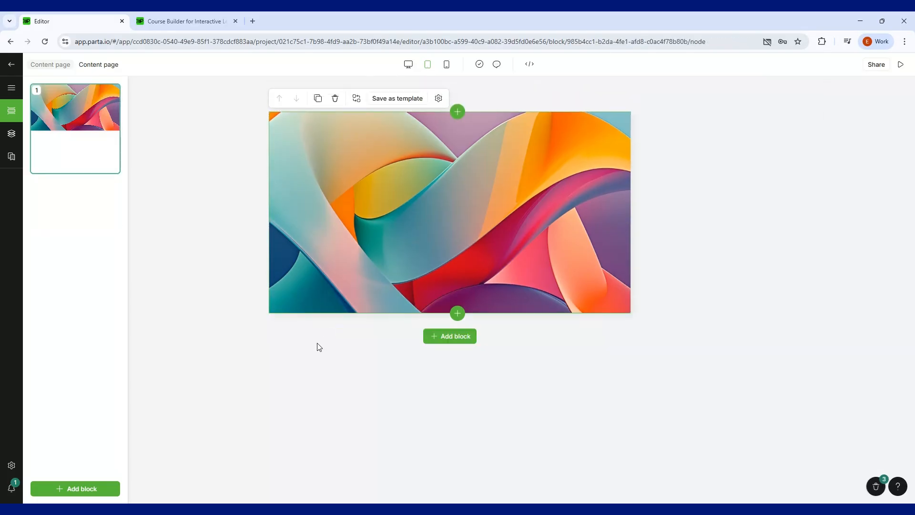
Add the Heading 1 with Caption template from the Text category as a new block below the full-screen image.
{"action": "left_click", "coordinate": [451, 337]}
{"action": "left_click", "coordinate": [52, 143]}
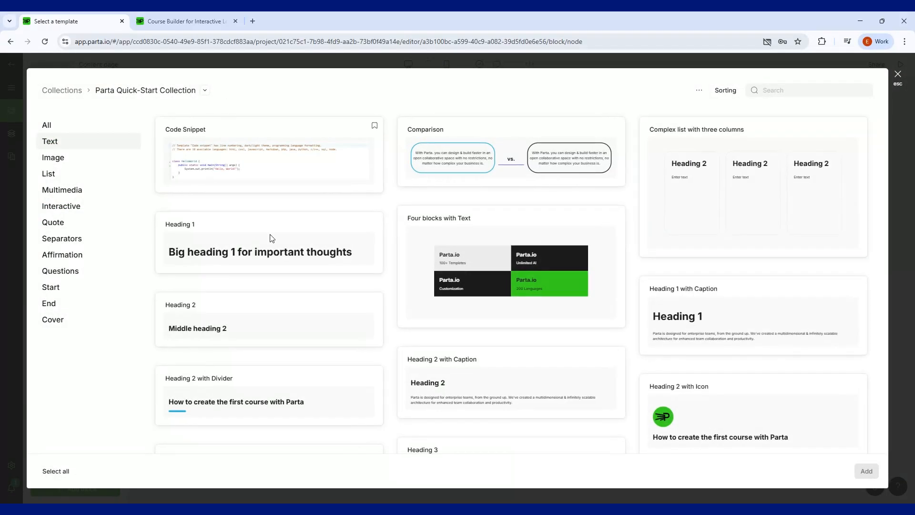
{"action": "scroll", "coordinate": [305, 286], "scroll_direction": "down", "scroll_amount": 6}
{"action": "scroll", "coordinate": [319, 305], "scroll_direction": "up", "scroll_amount": 2}
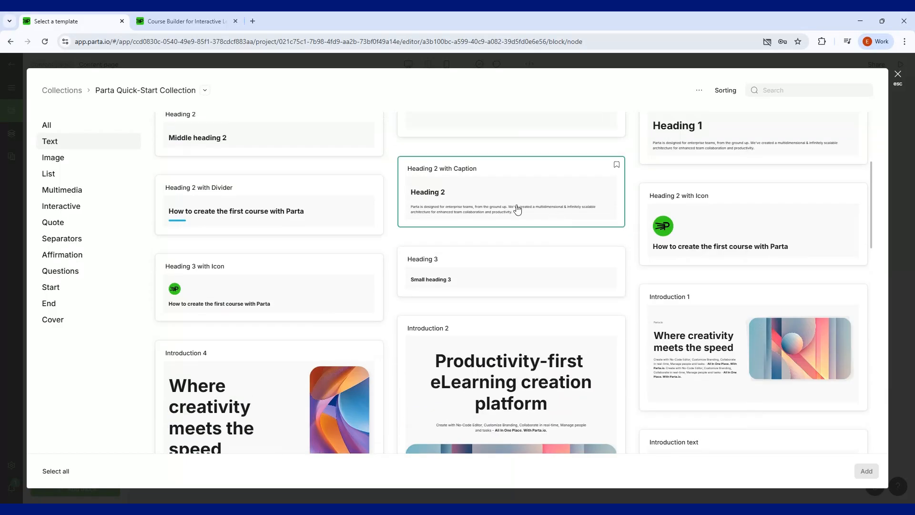
{"action": "left_click", "coordinate": [517, 210]}
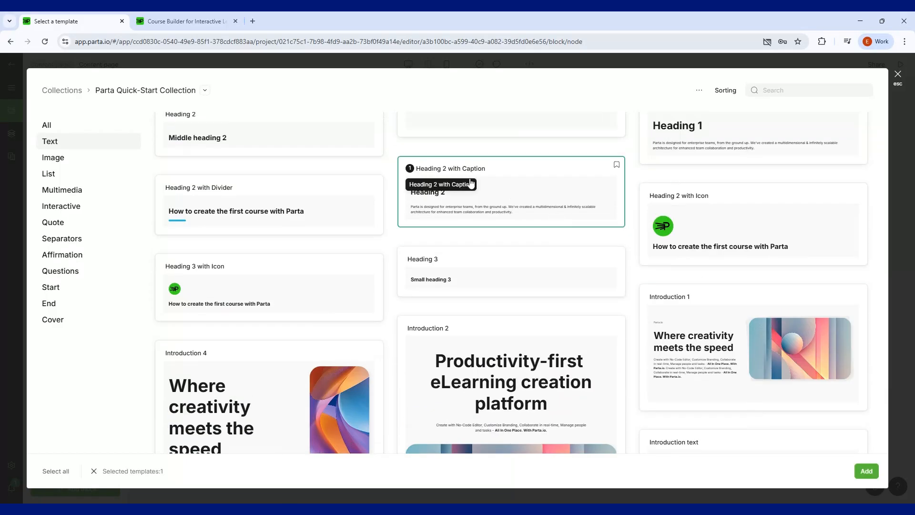
{"action": "left_click", "coordinate": [472, 194]}
{"action": "scroll", "coordinate": [233, 241], "scroll_direction": "up", "scroll_amount": 3}
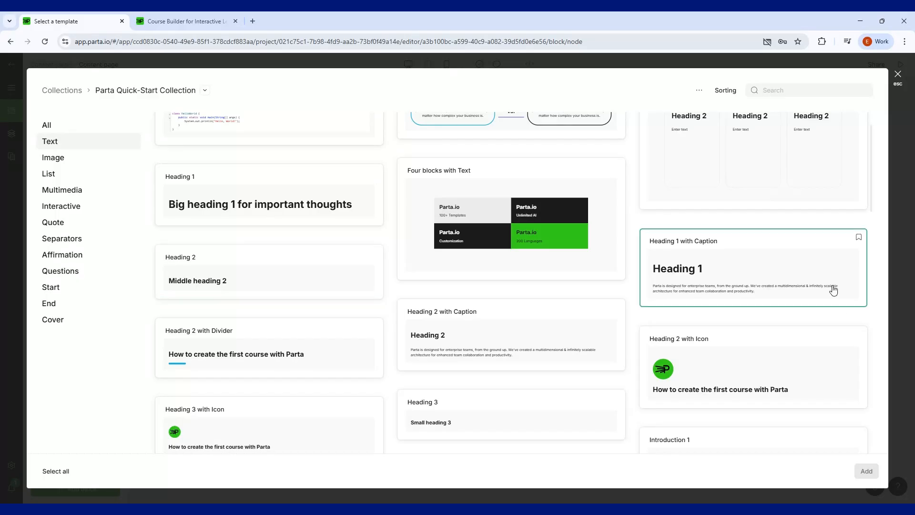
{"action": "left_click", "coordinate": [809, 285]}
{"action": "left_click", "coordinate": [866, 471]}
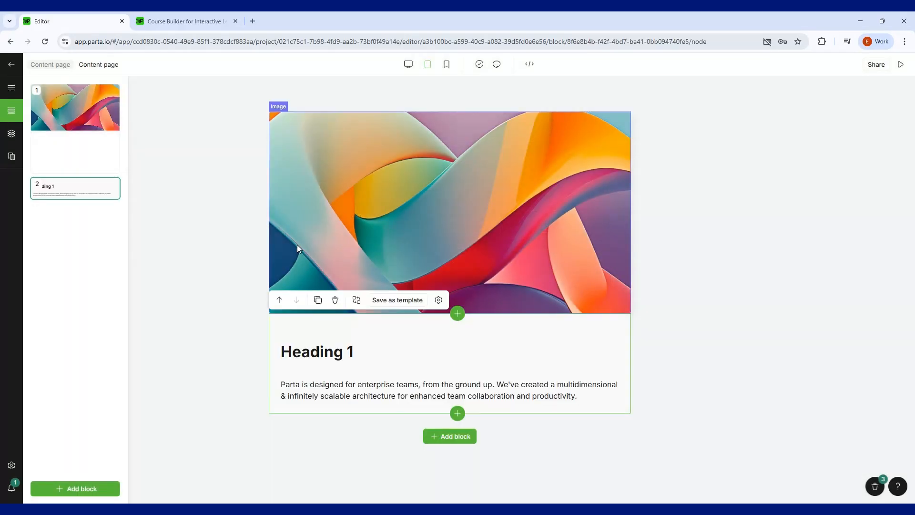
Inspect the heading block and the full-screen image's settings, leaving both blocks deselected.
{"action": "left_click", "coordinate": [481, 338]}
{"action": "left_click", "coordinate": [729, 262]}
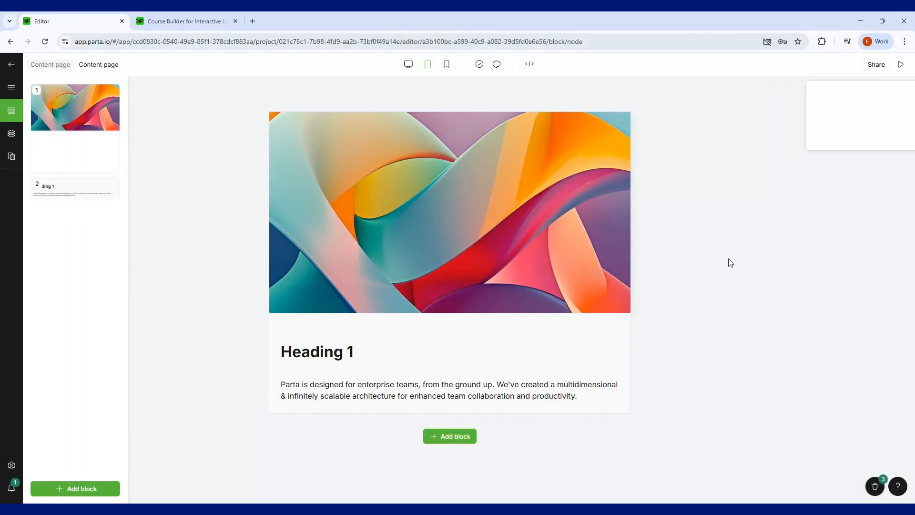
{"action": "left_click", "coordinate": [477, 199]}
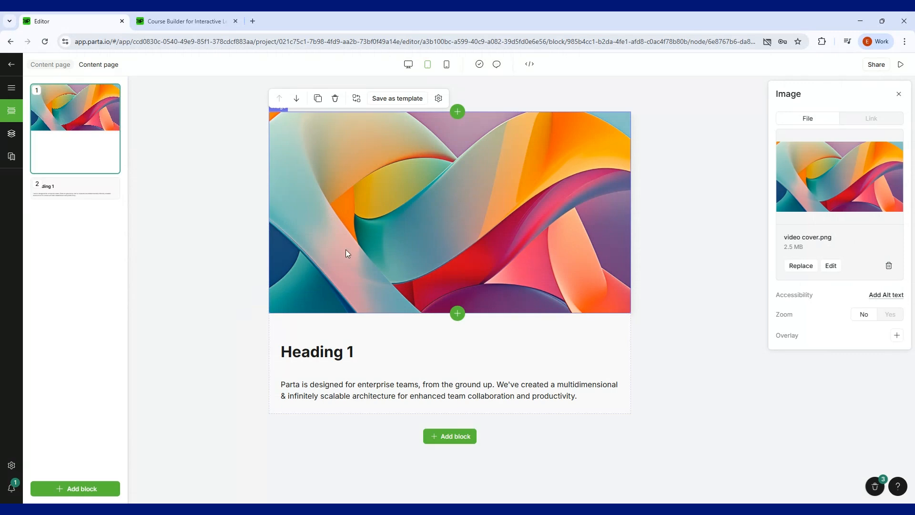
{"action": "left_click", "coordinate": [227, 223]}
Browse the Text category of the block template collection, examining the heading, introduction, message, table and column templates.
{"action": "left_click", "coordinate": [76, 490]}
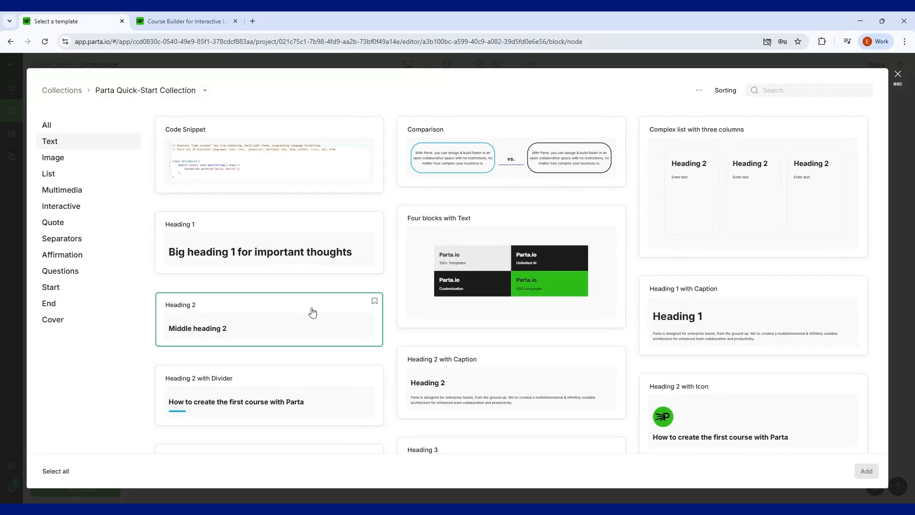
{"action": "scroll", "coordinate": [312, 312], "scroll_direction": "down", "scroll_amount": 4}
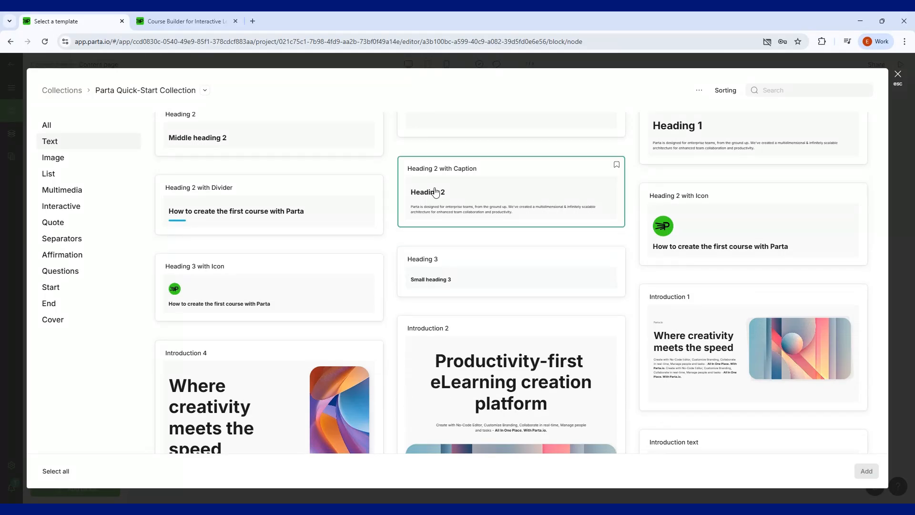
{"action": "scroll", "coordinate": [257, 205], "scroll_direction": "down", "scroll_amount": 4}
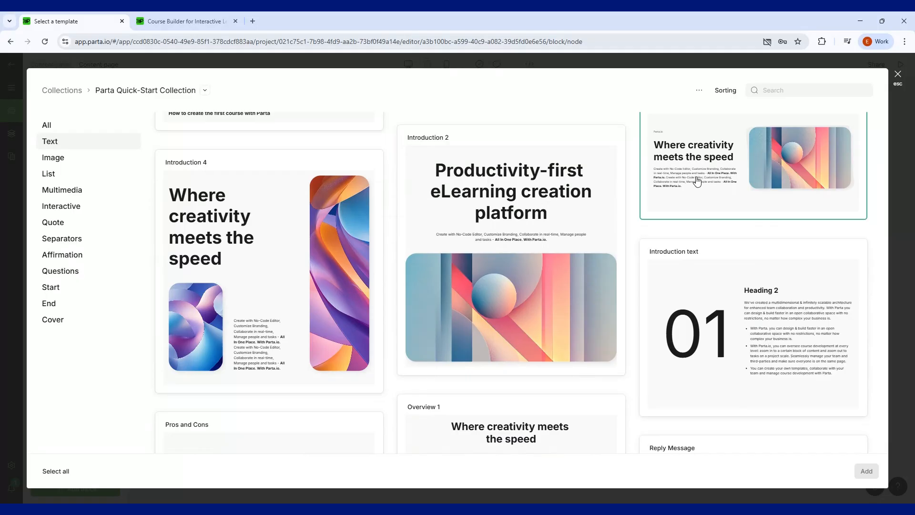
{"action": "scroll", "coordinate": [288, 272], "scroll_direction": "up", "scroll_amount": 6}
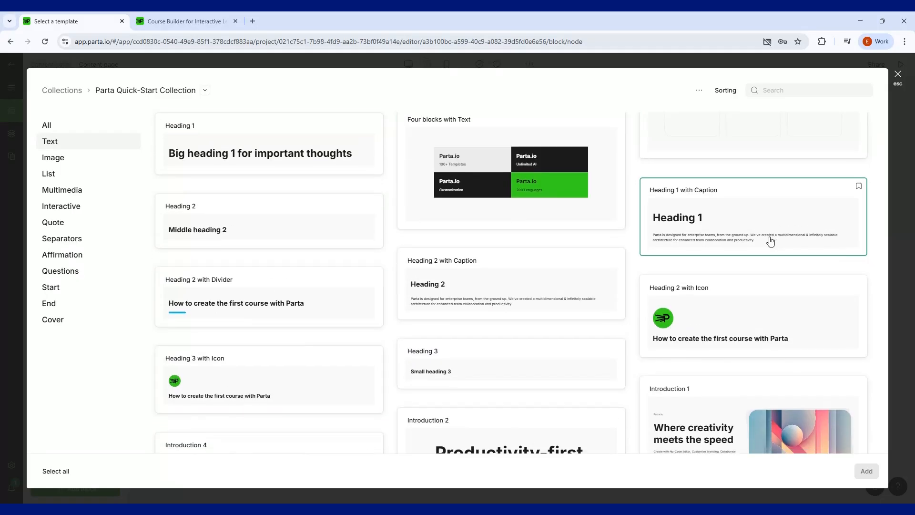
{"action": "scroll", "coordinate": [770, 241], "scroll_direction": "down", "scroll_amount": 5}
{"action": "scroll", "coordinate": [770, 242], "scroll_direction": "down", "scroll_amount": 1}
{"action": "scroll", "coordinate": [770, 241], "scroll_direction": "down", "scroll_amount": 2}
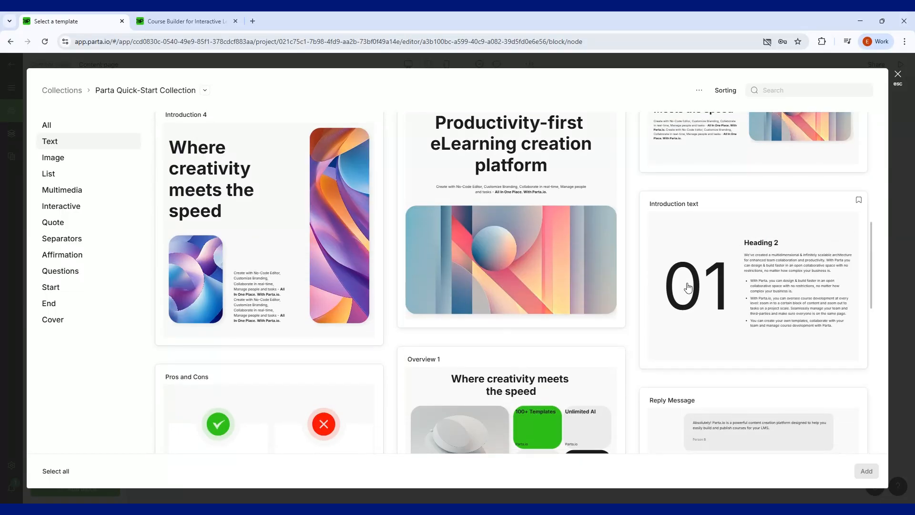
{"action": "scroll", "coordinate": [546, 272], "scroll_direction": "down", "scroll_amount": 6}
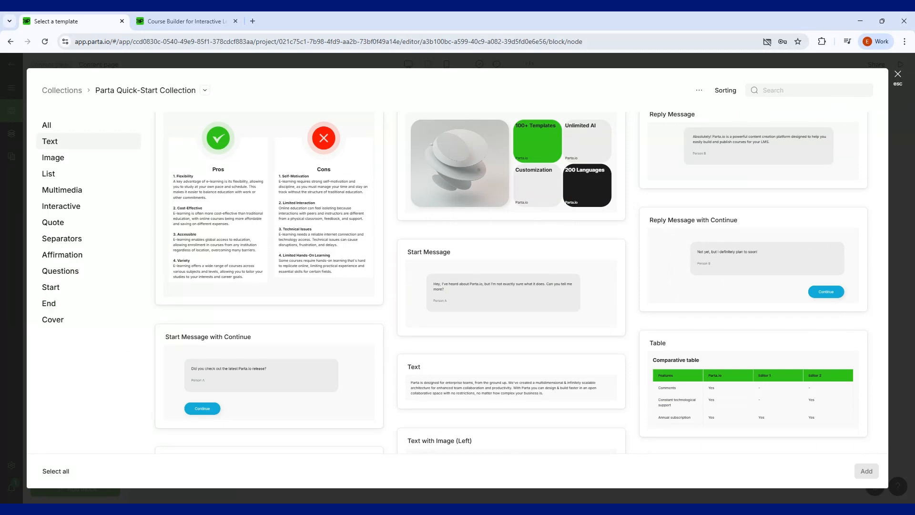
{"action": "scroll", "coordinate": [229, 260], "scroll_direction": "down", "scroll_amount": 6}
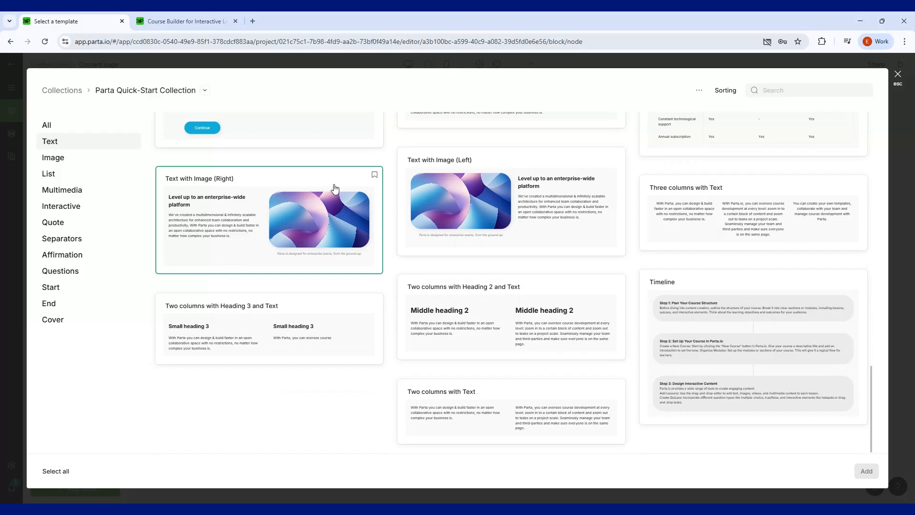
{"action": "scroll", "coordinate": [543, 333], "scroll_direction": "up", "scroll_amount": 12}
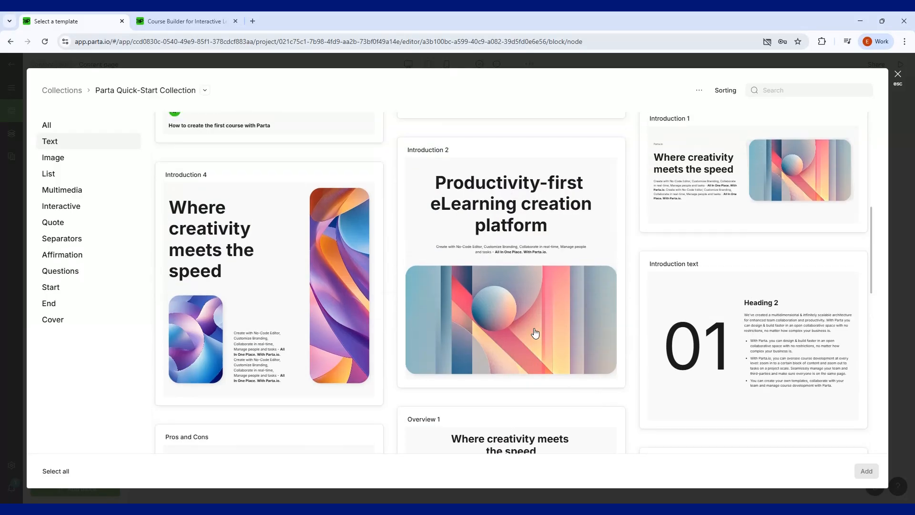
{"action": "scroll", "coordinate": [534, 333], "scroll_direction": "up", "scroll_amount": 10}
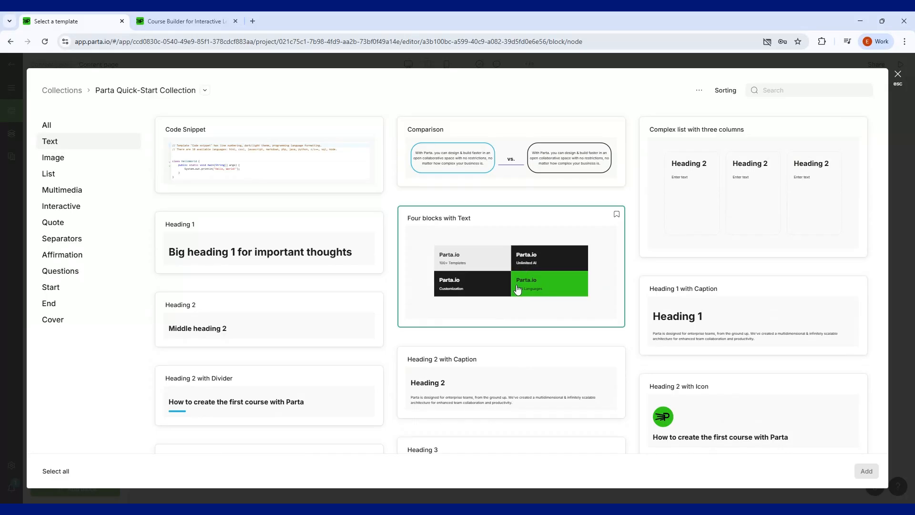
{"action": "scroll", "coordinate": [517, 289], "scroll_direction": "down", "scroll_amount": 3}
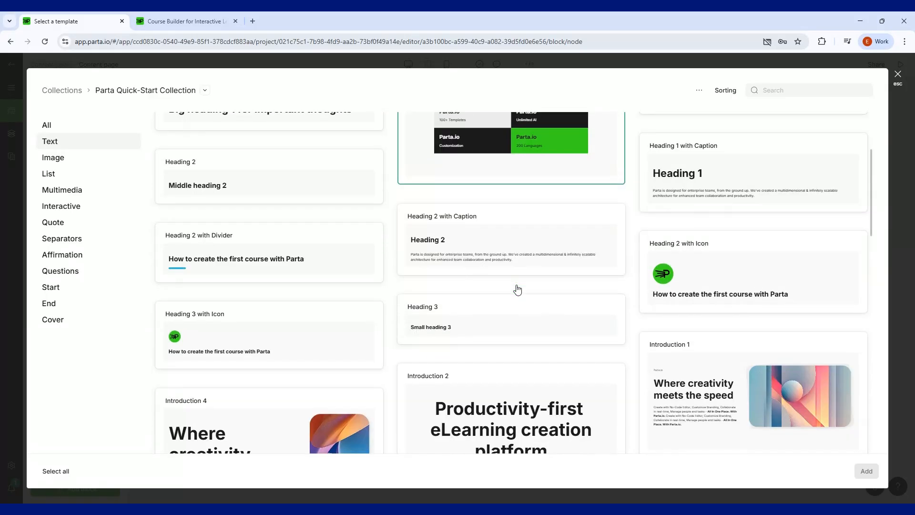
Check the template library's display options, and close the library without adding a template.
{"action": "left_click", "coordinate": [723, 91]}
{"action": "left_click", "coordinate": [698, 90]}
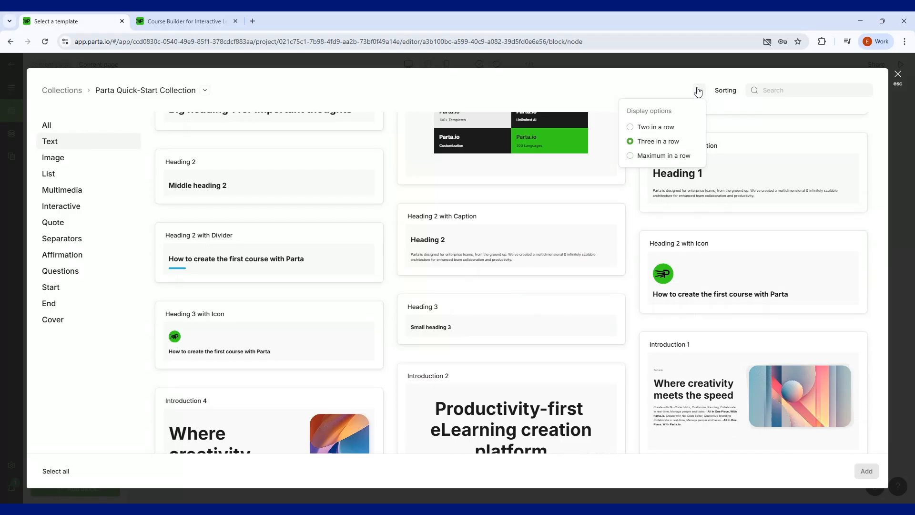
{"action": "left_click", "coordinate": [698, 90]}
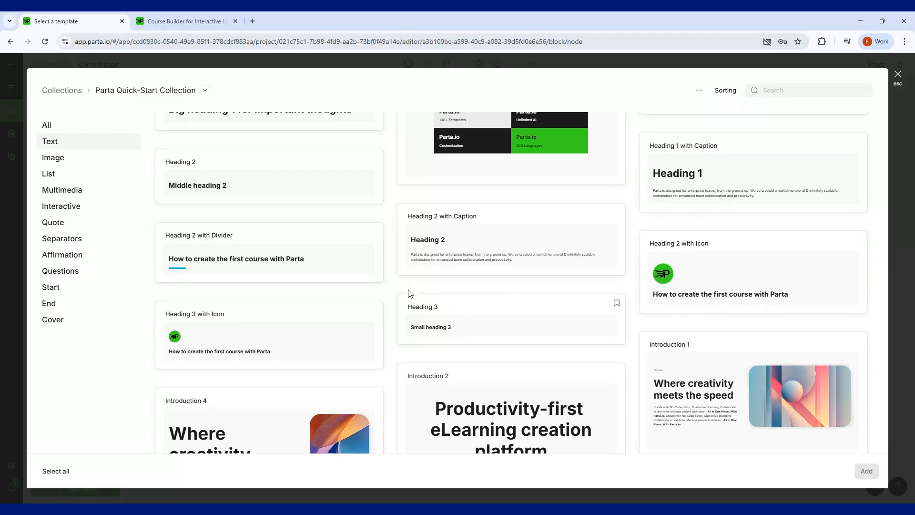
{"action": "left_click", "coordinate": [897, 75]}
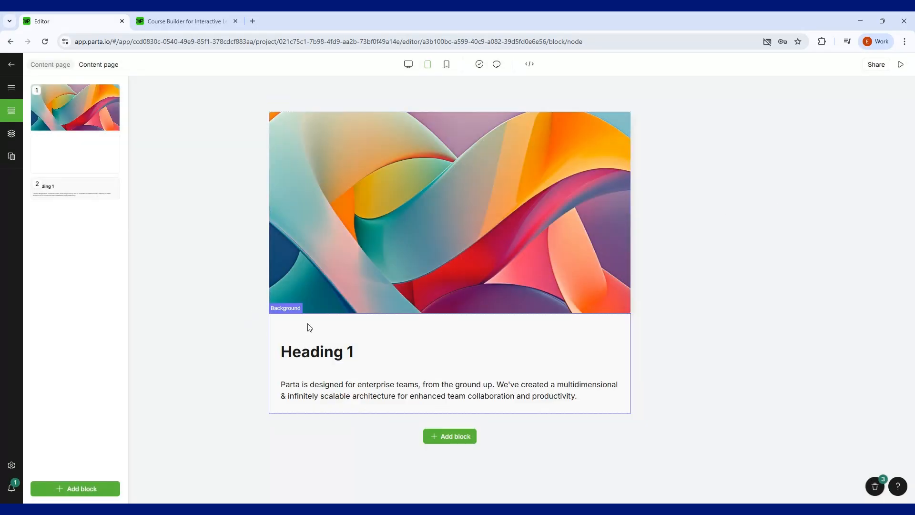
Examine the heading block's background settings and available block actions in the tablet layout.
{"action": "left_click", "coordinate": [310, 331]}
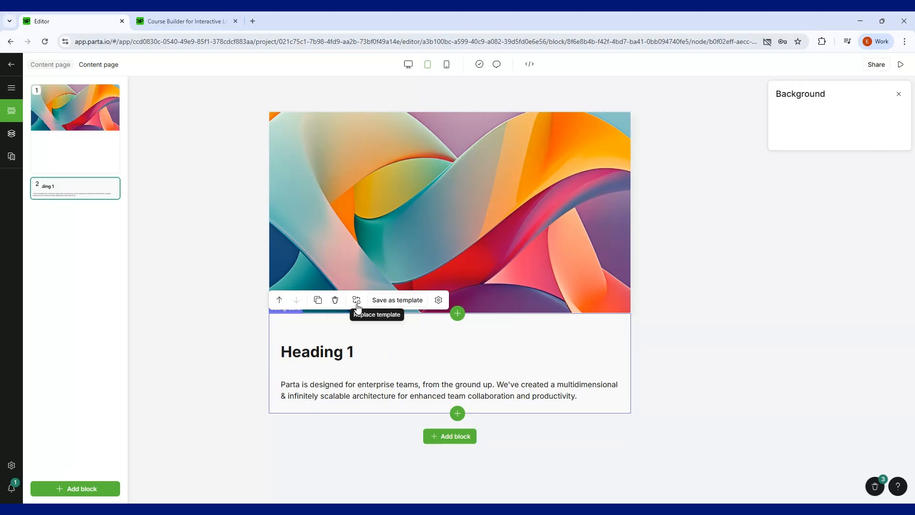
{"action": "left_click", "coordinate": [317, 460]}
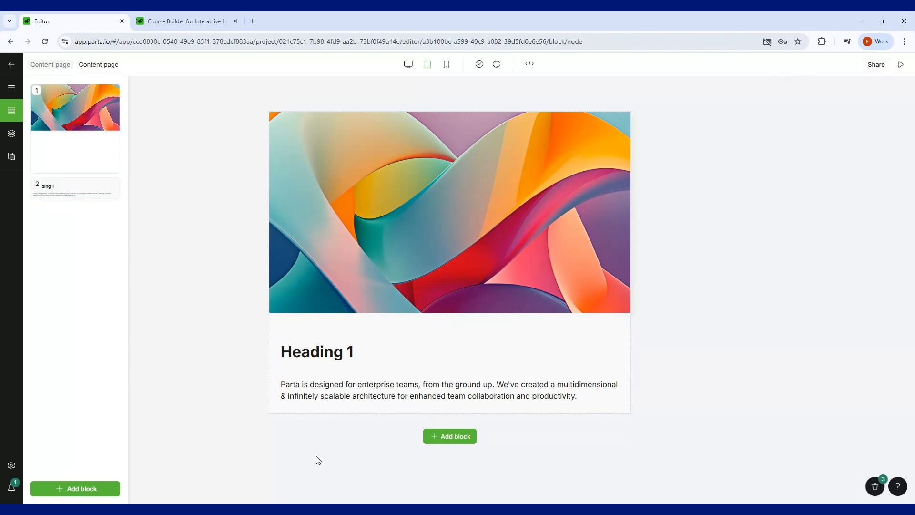
{"action": "left_click", "coordinate": [319, 330]}
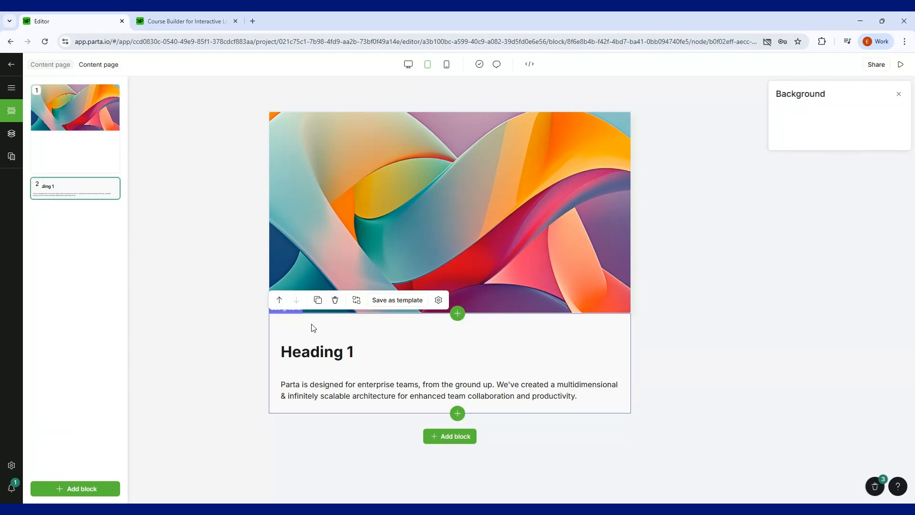
Switch to the desktop layout and inspect the heading block's background settings and content width.
{"action": "left_click", "coordinate": [408, 63]}
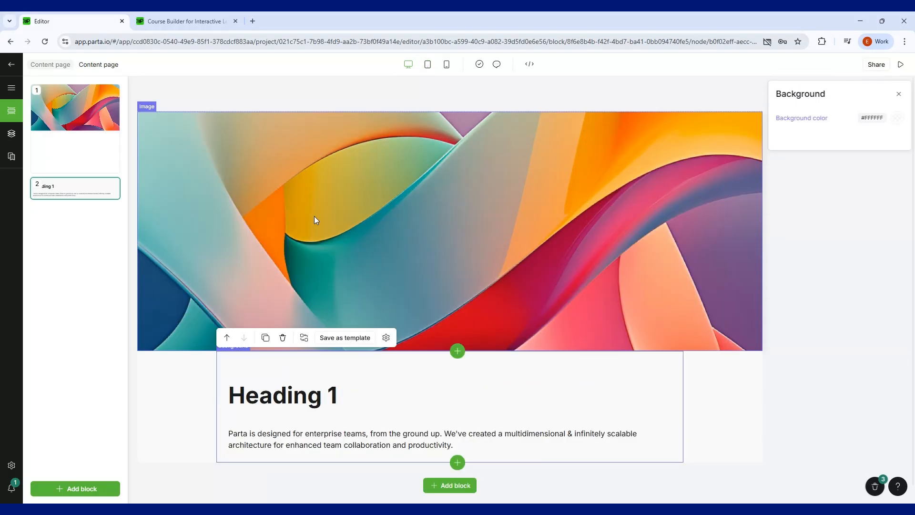
{"action": "scroll", "coordinate": [217, 375], "scroll_direction": "down", "scroll_amount": 1}
{"action": "left_click", "coordinate": [174, 396]}
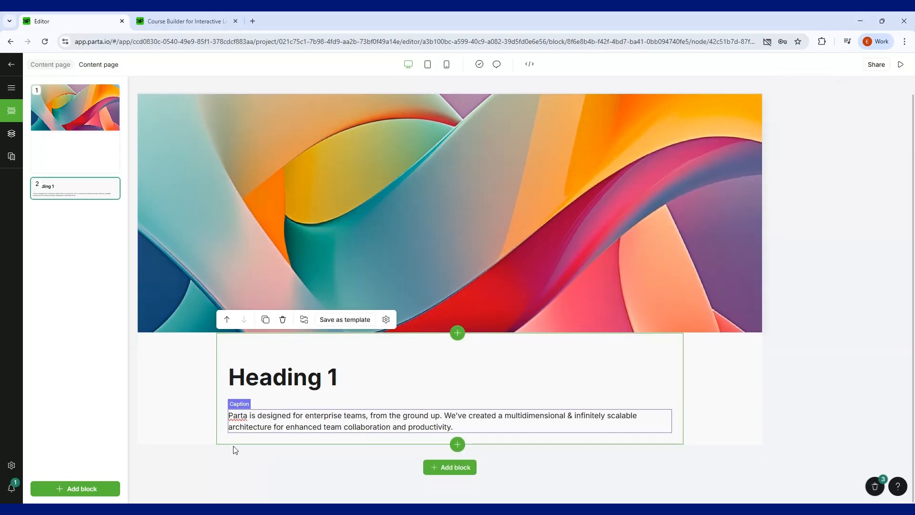
{"action": "left_click", "coordinate": [211, 458]}
{"action": "left_click", "coordinate": [175, 388]}
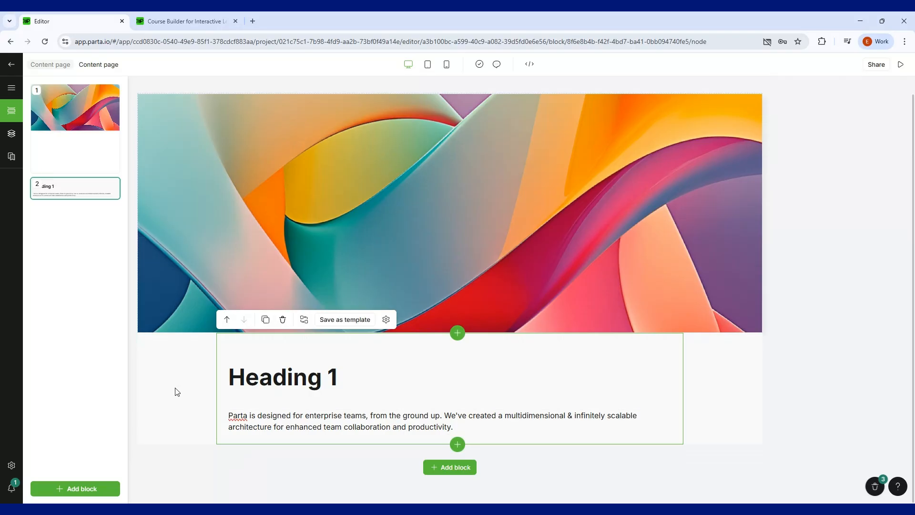
{"action": "left_click", "coordinate": [239, 360]}
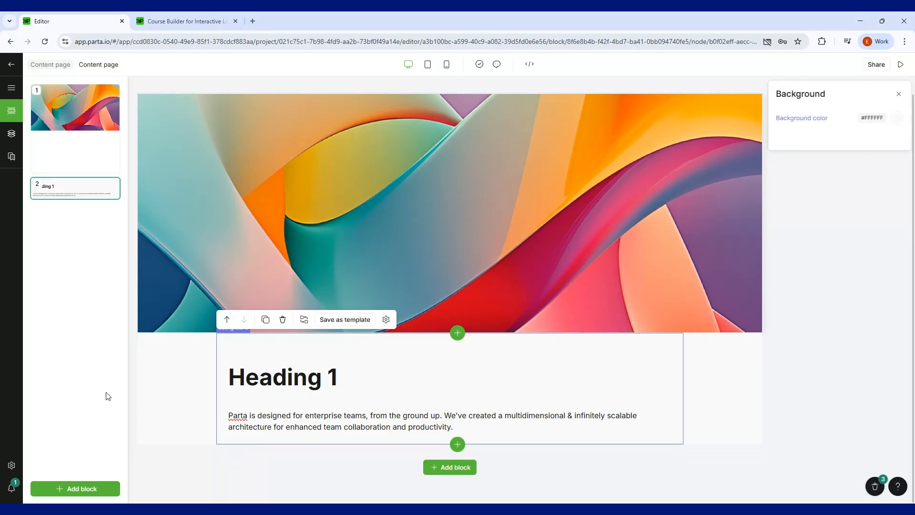
{"action": "left_click", "coordinate": [185, 470]}
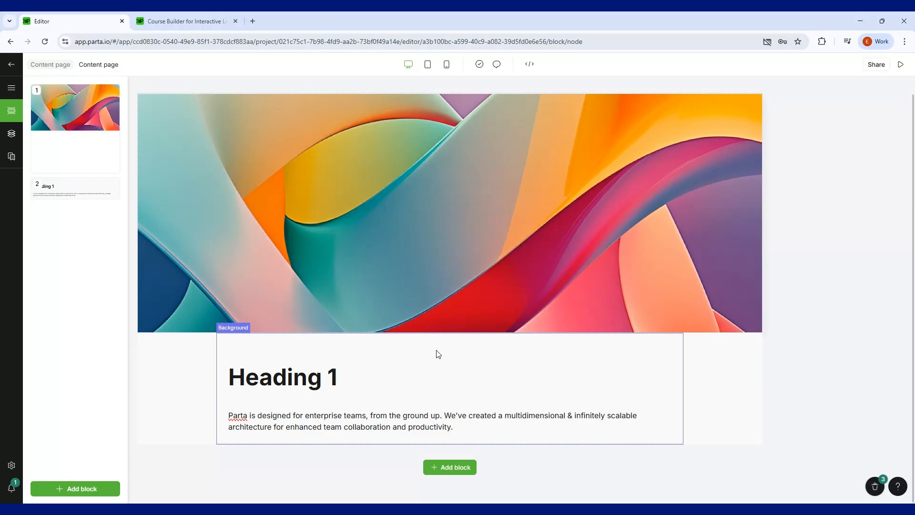
{"action": "left_click", "coordinate": [707, 389]}
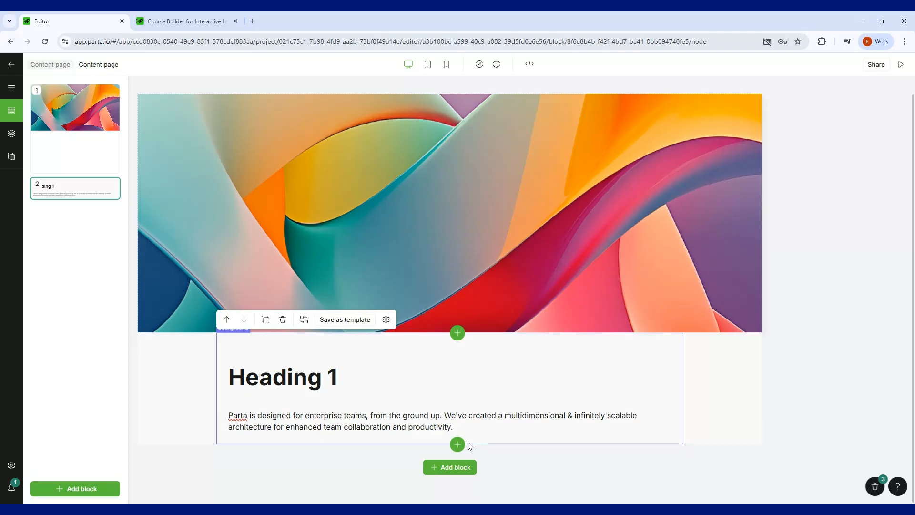
Inspect the heading block's background settings, preview the page in the tablet and mobile layouts, and return to the web version.
{"action": "left_click", "coordinate": [219, 407]}
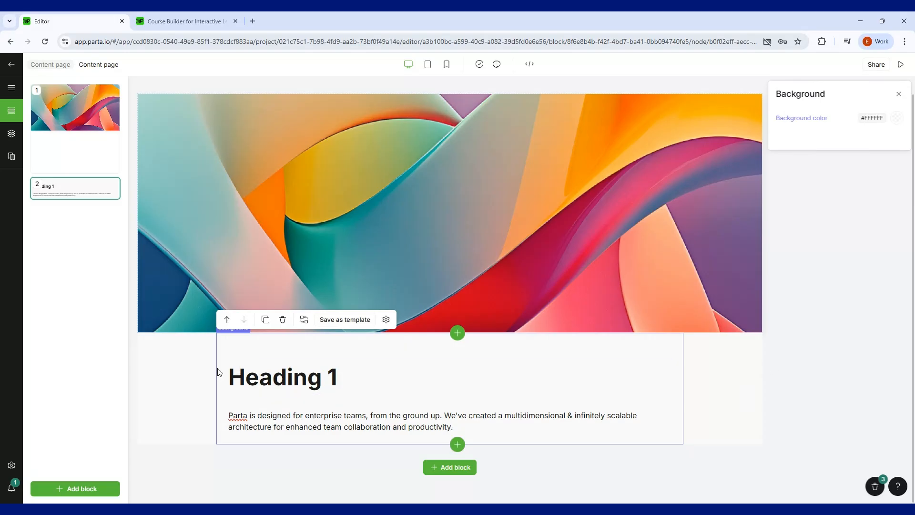
{"action": "left_click", "coordinate": [146, 385]}
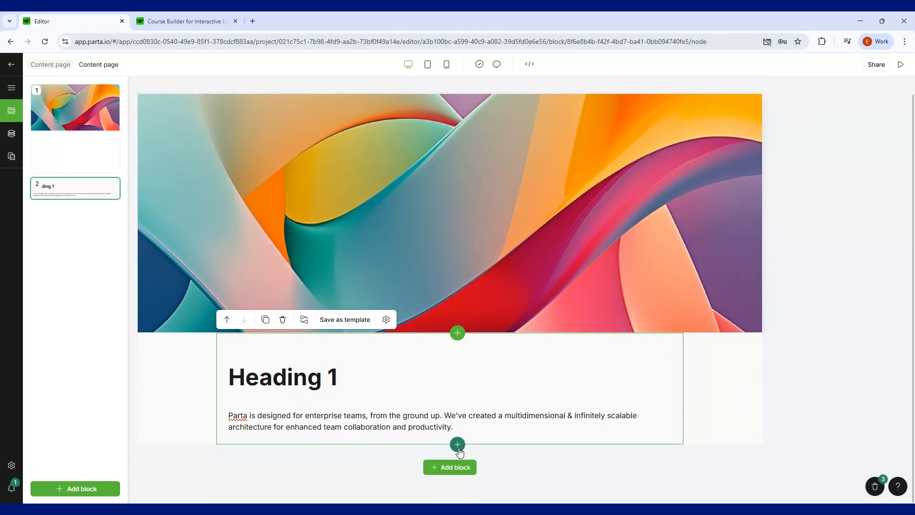
{"action": "left_click", "coordinate": [427, 64]}
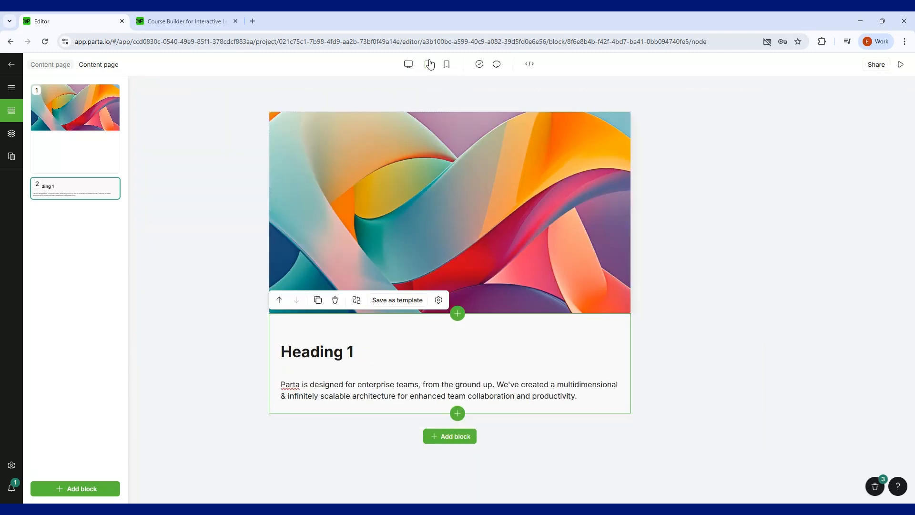
{"action": "left_click", "coordinate": [443, 65]}
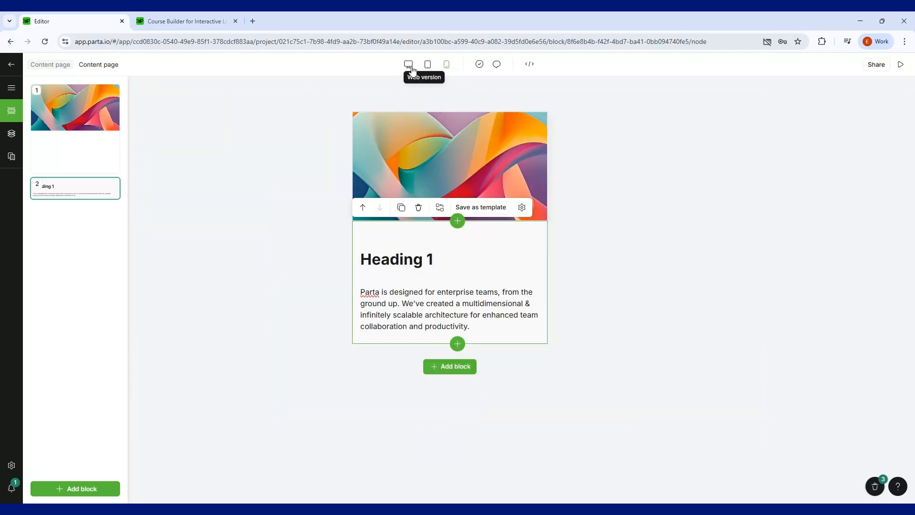
{"action": "left_click", "coordinate": [408, 64]}
Open the block template library and examine the bullet, icon and numbered templates in the List category.
{"action": "left_click", "coordinate": [450, 485]}
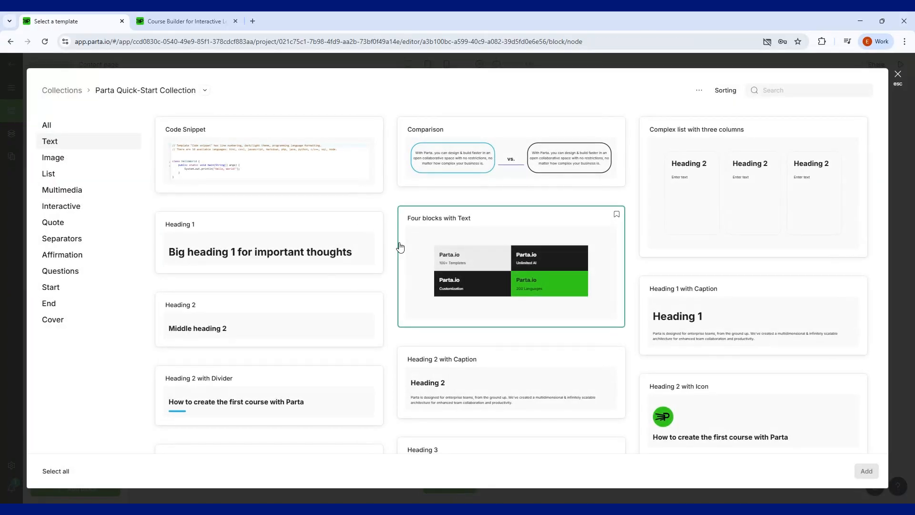
{"action": "left_click", "coordinate": [68, 193]}
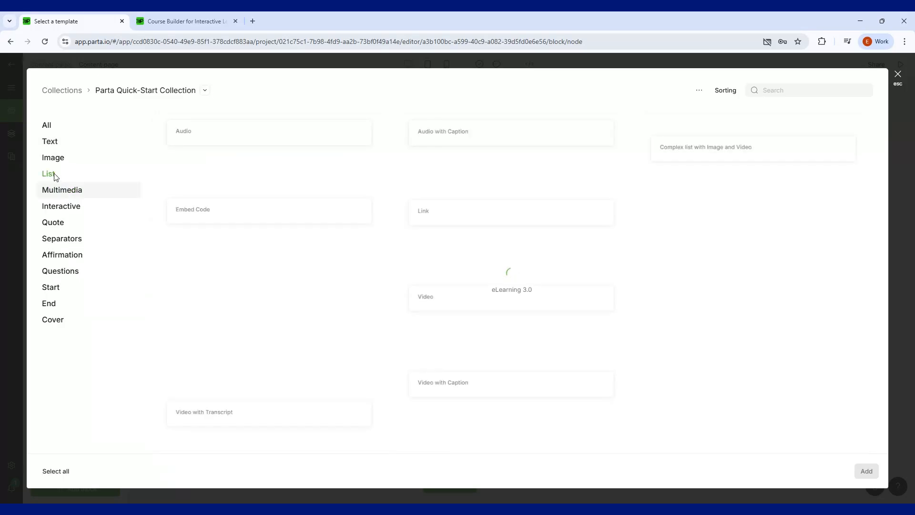
{"action": "left_click", "coordinate": [54, 175]}
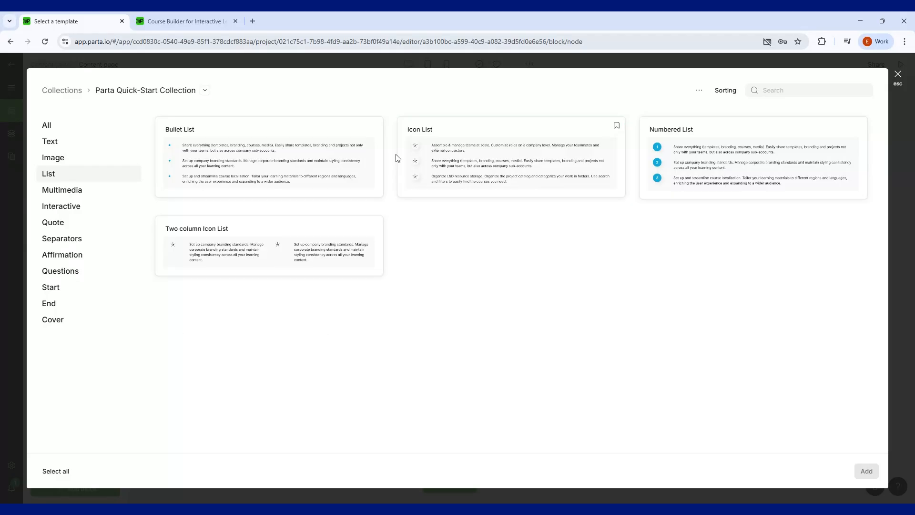
Browse the Multimedia category, examining the audio, embed code, link, video and transcript templates.
{"action": "left_click", "coordinate": [102, 192]}
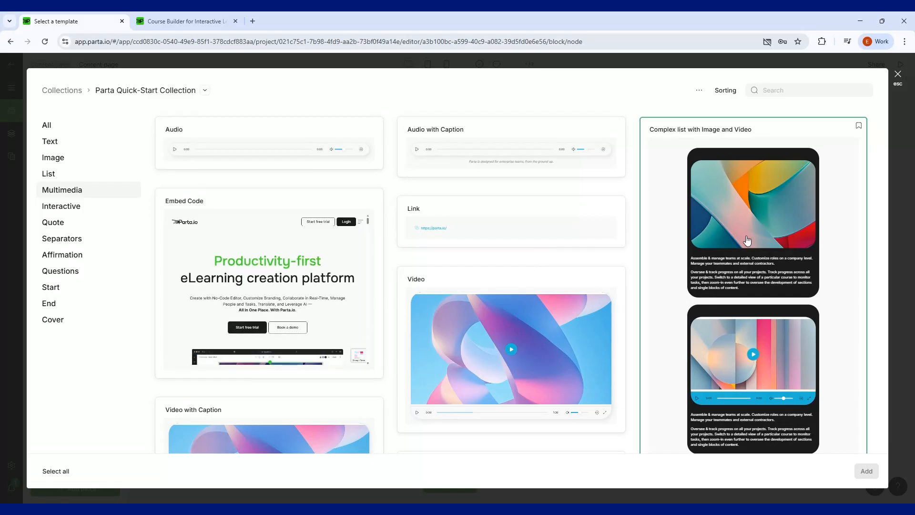
{"action": "scroll", "coordinate": [720, 322], "scroll_direction": "down", "scroll_amount": 3}
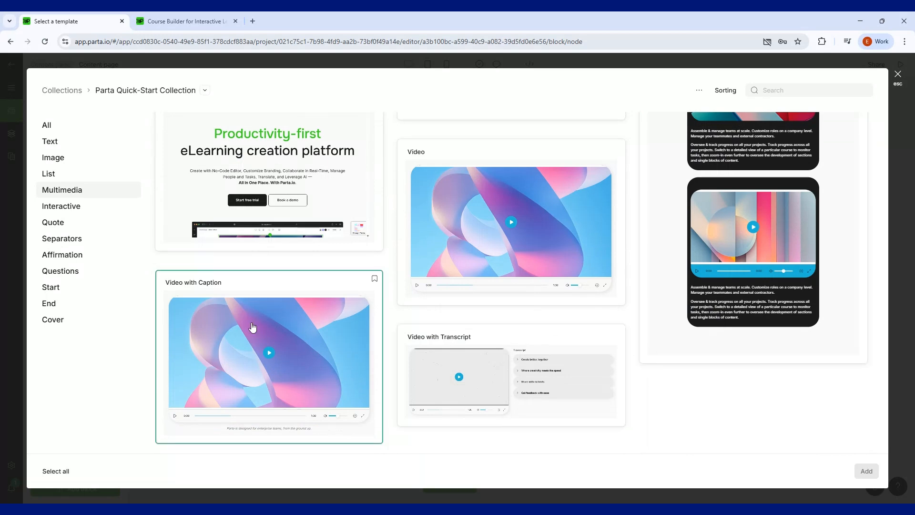
{"action": "scroll", "coordinate": [252, 327], "scroll_direction": "up", "scroll_amount": 3}
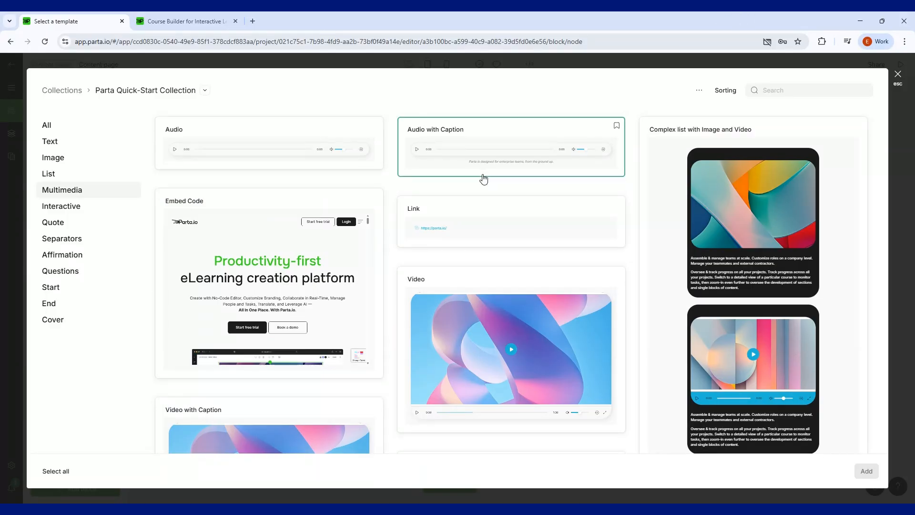
{"action": "scroll", "coordinate": [484, 180], "scroll_direction": "down", "scroll_amount": 3}
{"action": "scroll", "coordinate": [482, 179], "scroll_direction": "up", "scroll_amount": 3}
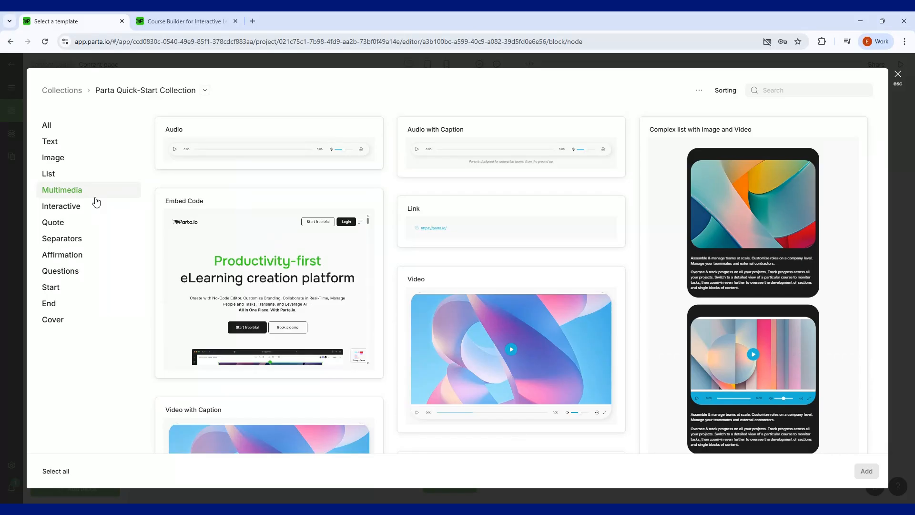
{"action": "scroll", "coordinate": [517, 237], "scroll_direction": "down", "scroll_amount": 3}
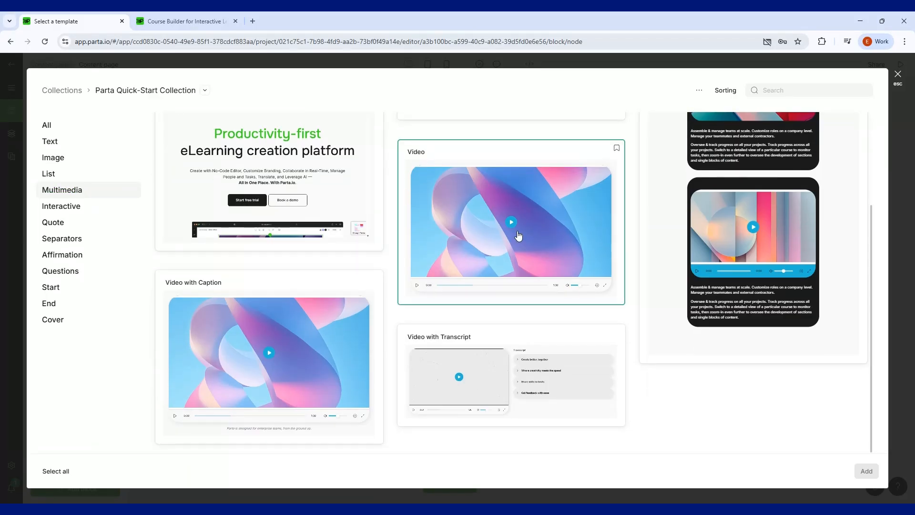
{"action": "scroll", "coordinate": [517, 237], "scroll_direction": "up", "scroll_amount": 3}
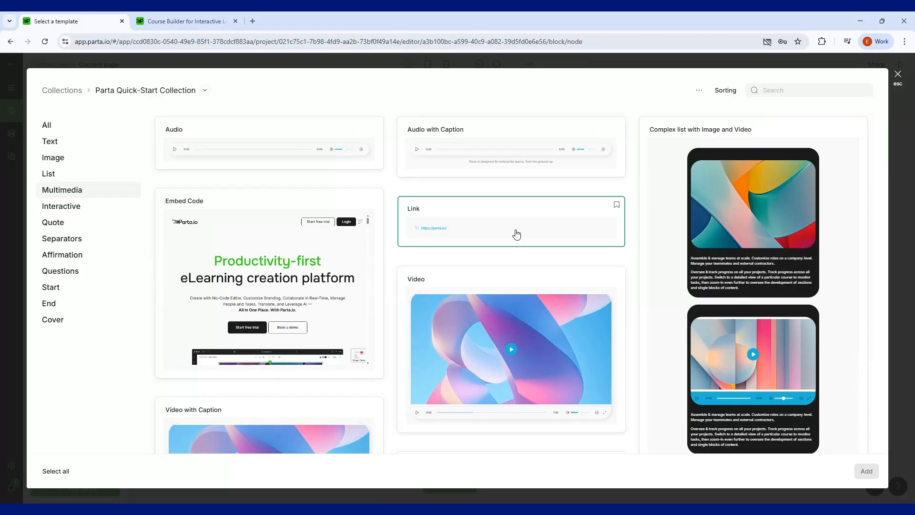
{"action": "scroll", "coordinate": [515, 233], "scroll_direction": "down", "scroll_amount": 2}
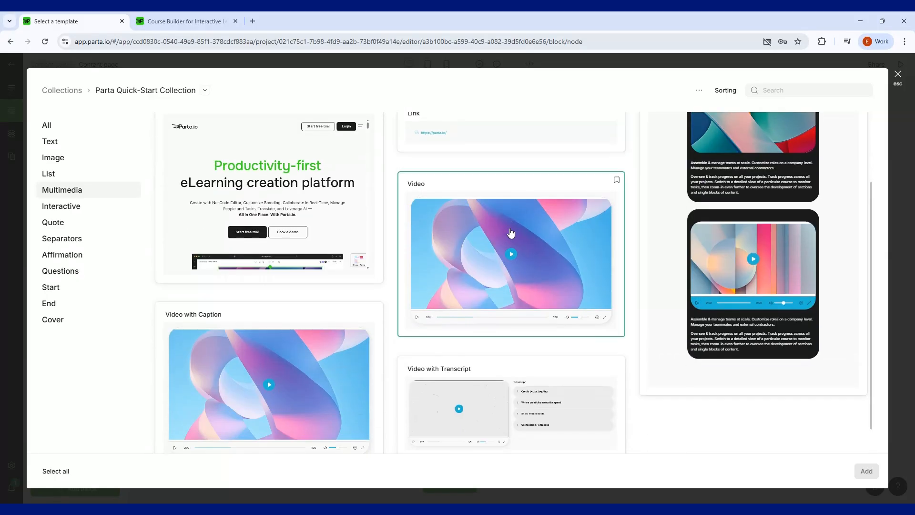
Browse the Interactive category's accordion, bar chart, active labels and card templates.
{"action": "left_click", "coordinate": [71, 215]}
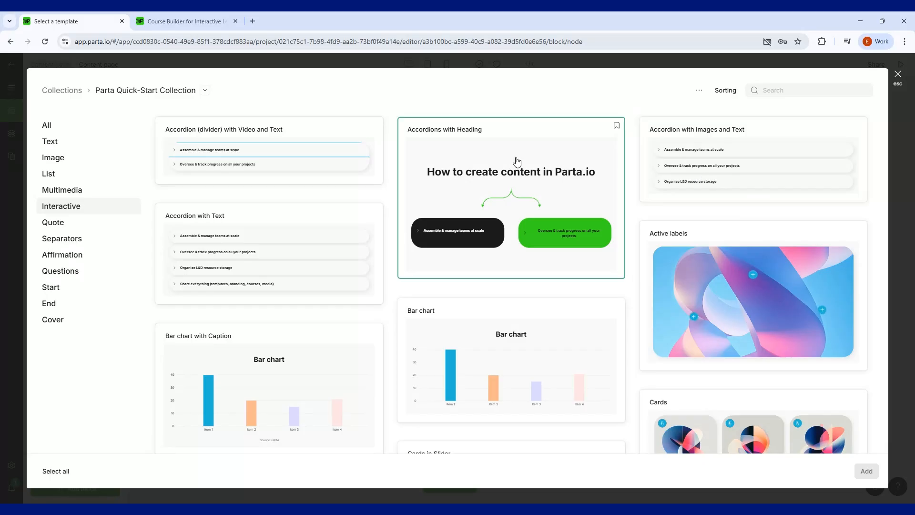
{"action": "scroll", "coordinate": [512, 162], "scroll_direction": "down", "scroll_amount": 1}
{"action": "scroll", "coordinate": [474, 203], "scroll_direction": "up", "scroll_amount": 1}
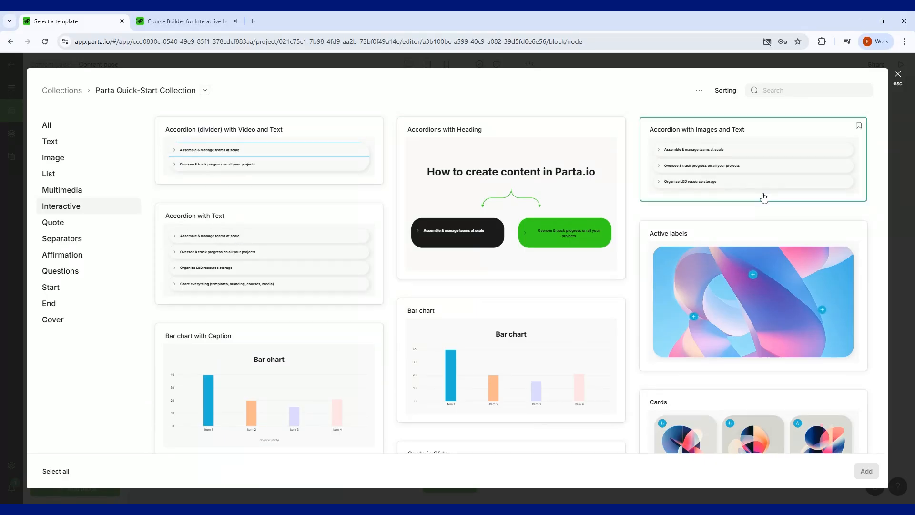
{"action": "scroll", "coordinate": [763, 198], "scroll_direction": "down", "scroll_amount": 1}
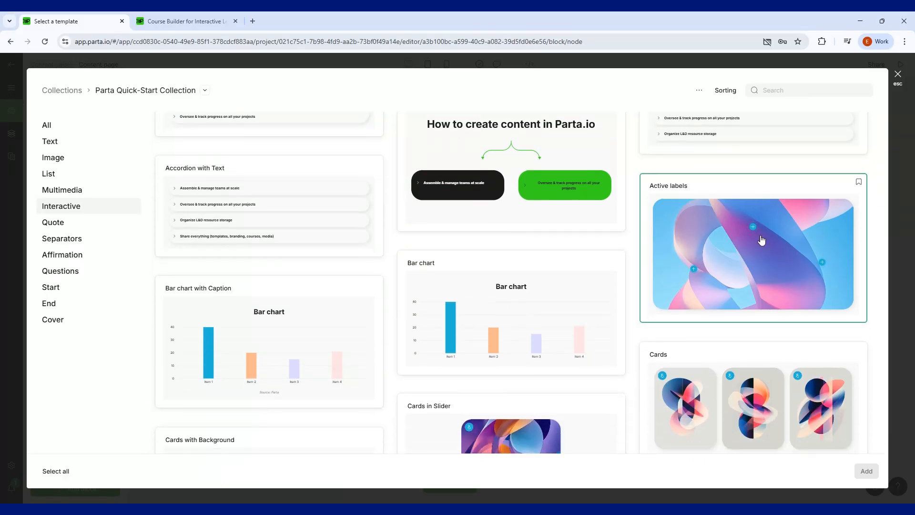
{"action": "scroll", "coordinate": [763, 238], "scroll_direction": "down", "scroll_amount": 2}
{"action": "scroll", "coordinate": [764, 237], "scroll_direction": "down", "scroll_amount": 2}
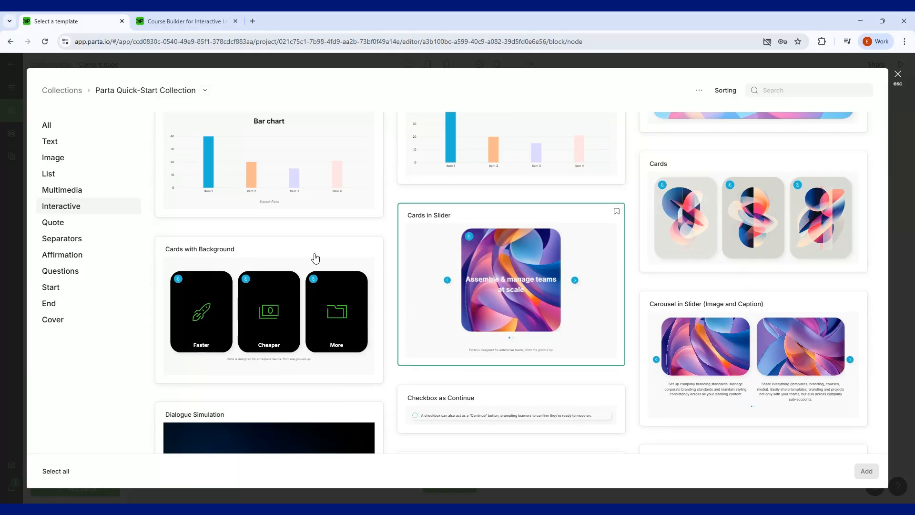
Examine the dialogue simulation, downloader, grouping, map, line and pie chart, and self-assessment checklist templates.
{"action": "scroll", "coordinate": [293, 256], "scroll_direction": "down", "scroll_amount": 6}
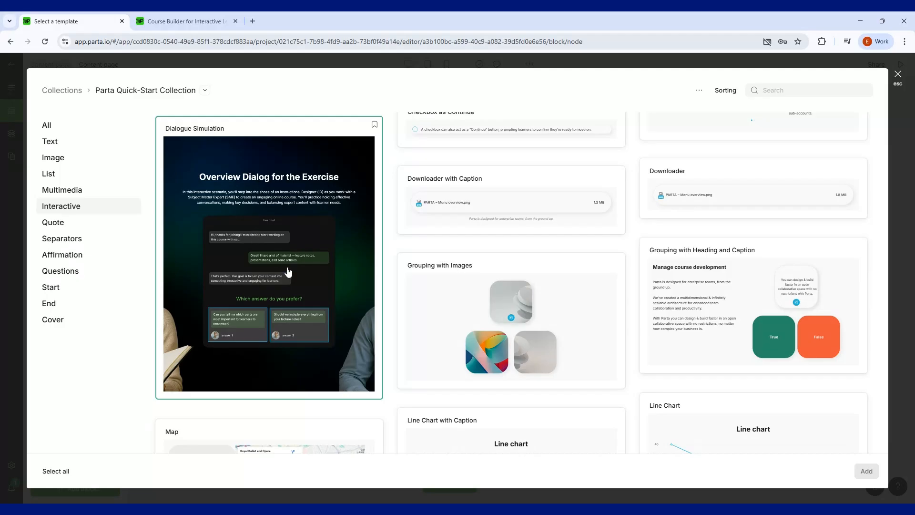
{"action": "scroll", "coordinate": [515, 296], "scroll_direction": "up", "scroll_amount": 1}
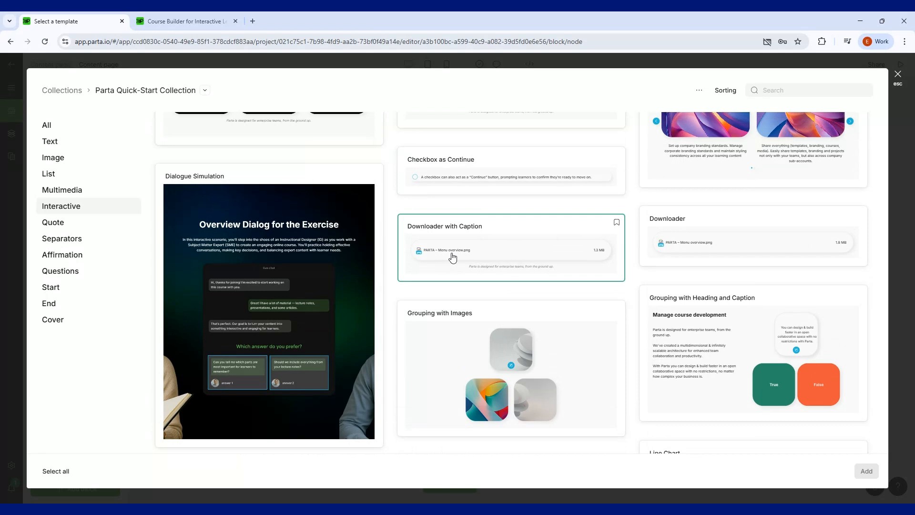
{"action": "scroll", "coordinate": [452, 258], "scroll_direction": "down", "scroll_amount": 2}
{"action": "scroll", "coordinate": [452, 258], "scroll_direction": "down", "scroll_amount": 3}
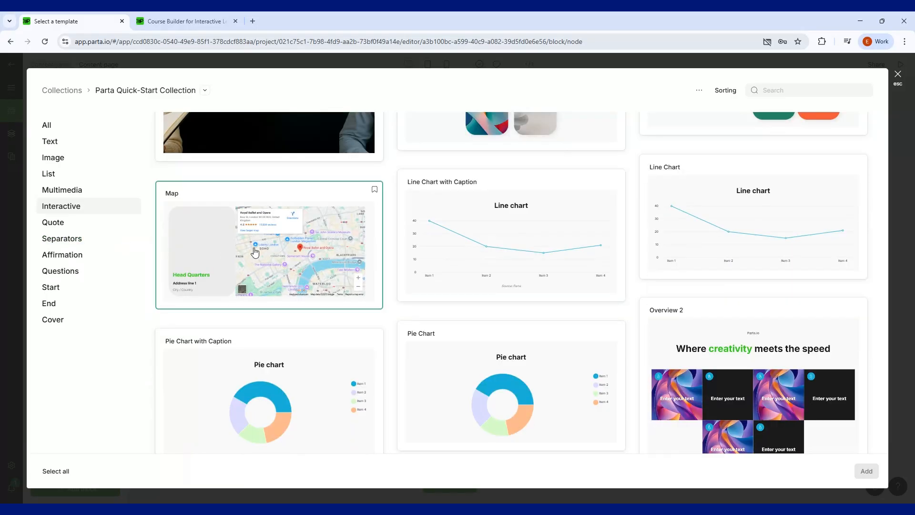
{"action": "scroll", "coordinate": [256, 252], "scroll_direction": "down", "scroll_amount": 2}
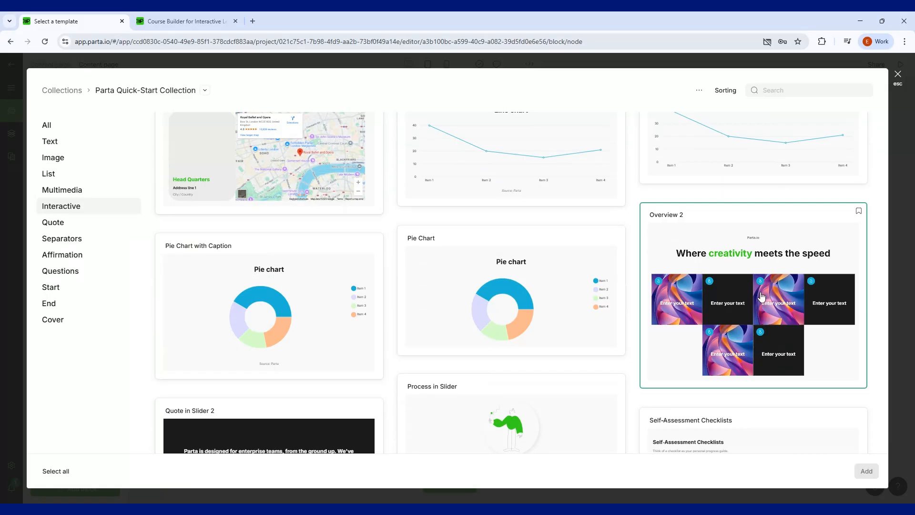
{"action": "scroll", "coordinate": [761, 297], "scroll_direction": "down", "scroll_amount": 4}
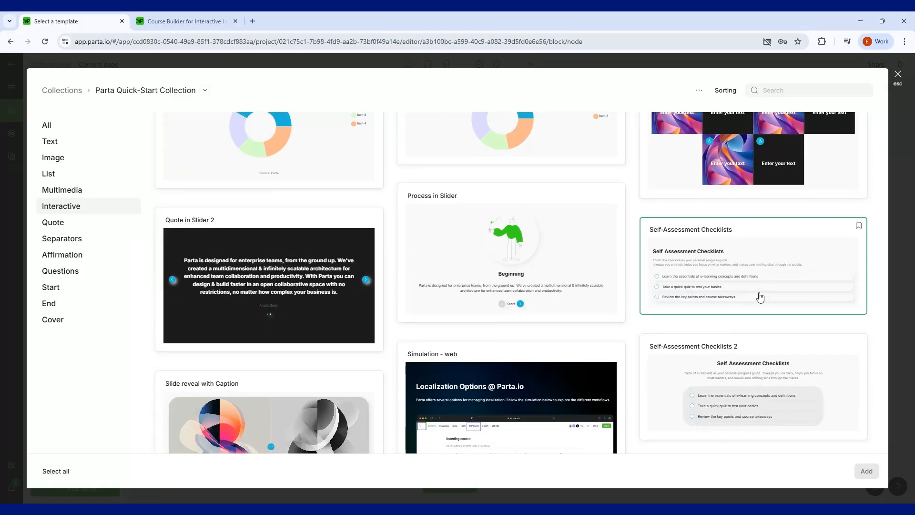
Examine the slide reveal, web simulation, slider, tabs and timeline templates through the end of the Interactive category.
{"action": "scroll", "coordinate": [759, 298], "scroll_direction": "down", "scroll_amount": 4}
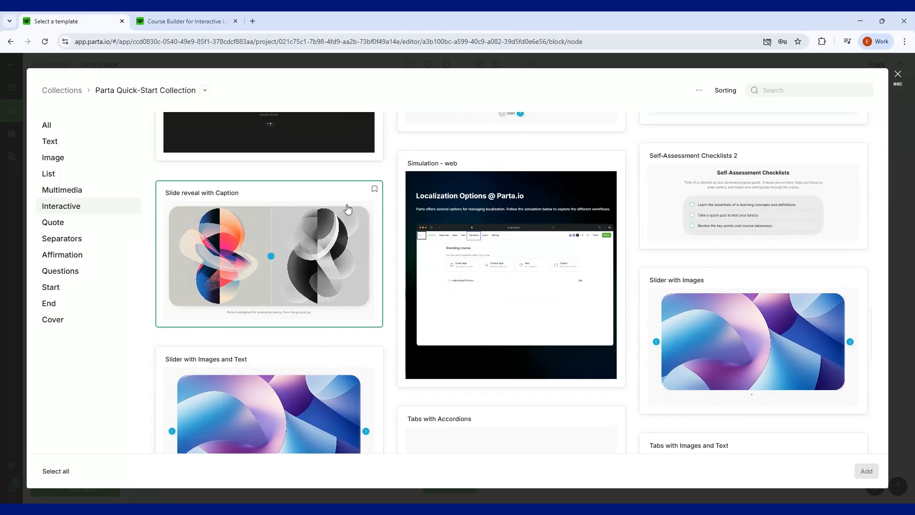
{"action": "scroll", "coordinate": [570, 246], "scroll_direction": "down", "scroll_amount": 4}
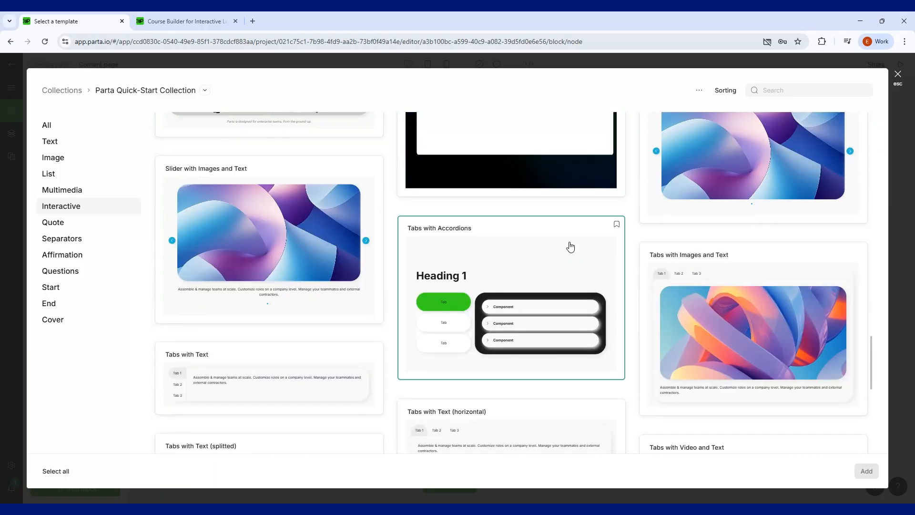
{"action": "scroll", "coordinate": [714, 227], "scroll_direction": "up", "scroll_amount": 5}
{"action": "scroll", "coordinate": [464, 227], "scroll_direction": "down", "scroll_amount": 5}
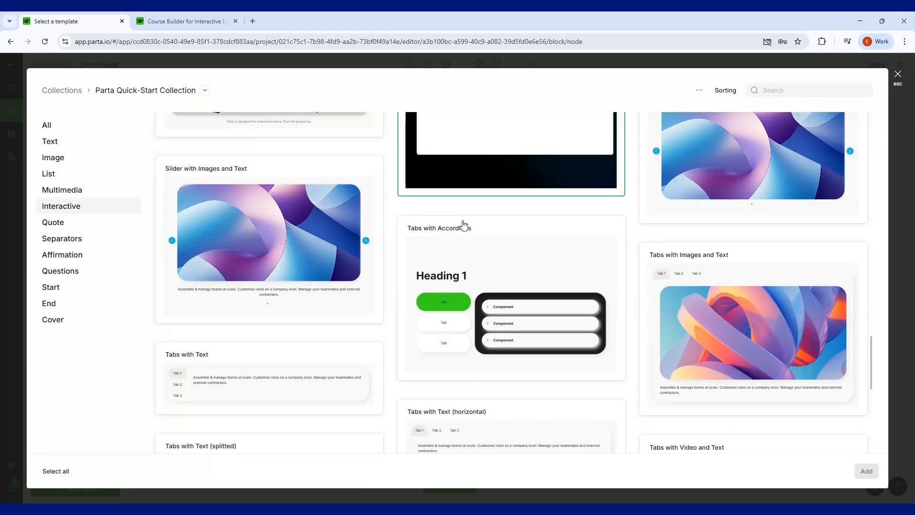
{"action": "scroll", "coordinate": [464, 225], "scroll_direction": "down", "scroll_amount": 5}
{"action": "scroll", "coordinate": [464, 226], "scroll_direction": "down", "scroll_amount": 4}
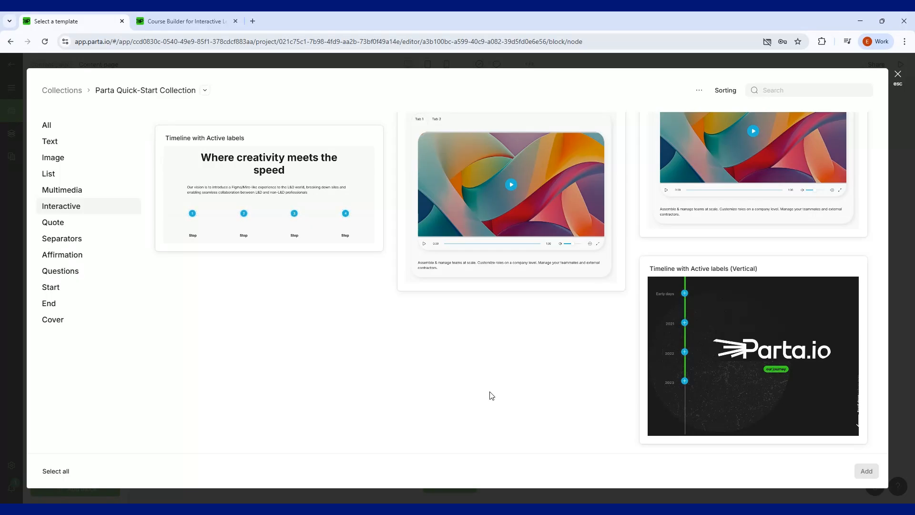
Return to the start of the Interactive category and re-examine its accordion, active labels and bar chart templates.
{"action": "scroll", "coordinate": [489, 395], "scroll_direction": "up", "scroll_amount": 10}
{"action": "scroll", "coordinate": [490, 395], "scroll_direction": "up", "scroll_amount": 15}
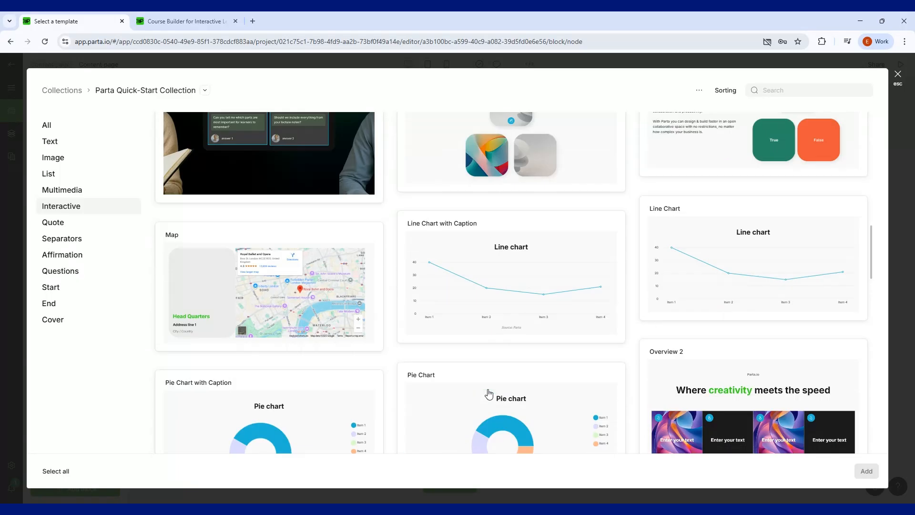
{"action": "scroll", "coordinate": [488, 393], "scroll_direction": "up", "scroll_amount": 1}
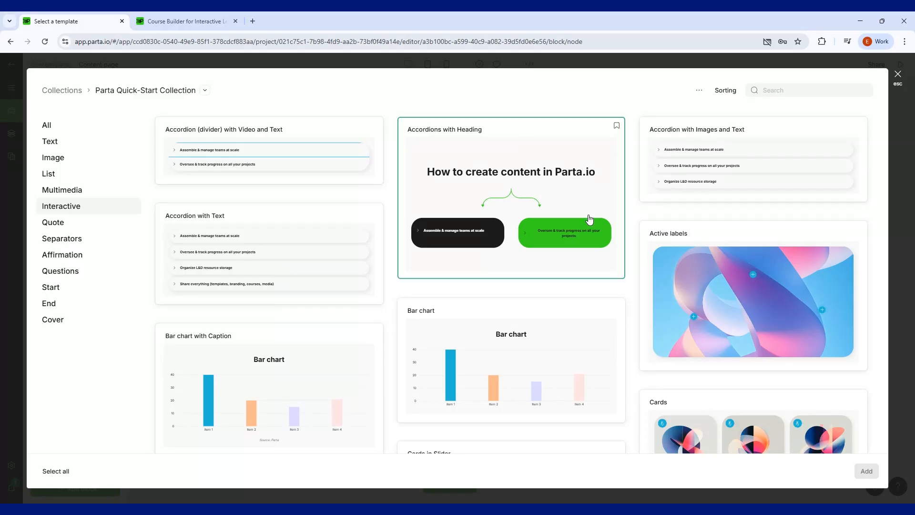
{"action": "scroll", "coordinate": [589, 219], "scroll_direction": "down", "scroll_amount": 4}
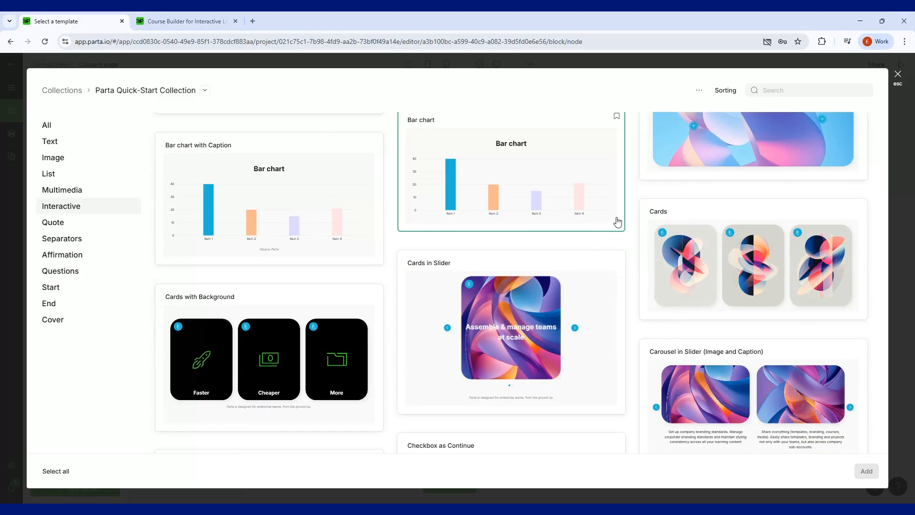
{"action": "scroll", "coordinate": [617, 222], "scroll_direction": "up", "scroll_amount": 4}
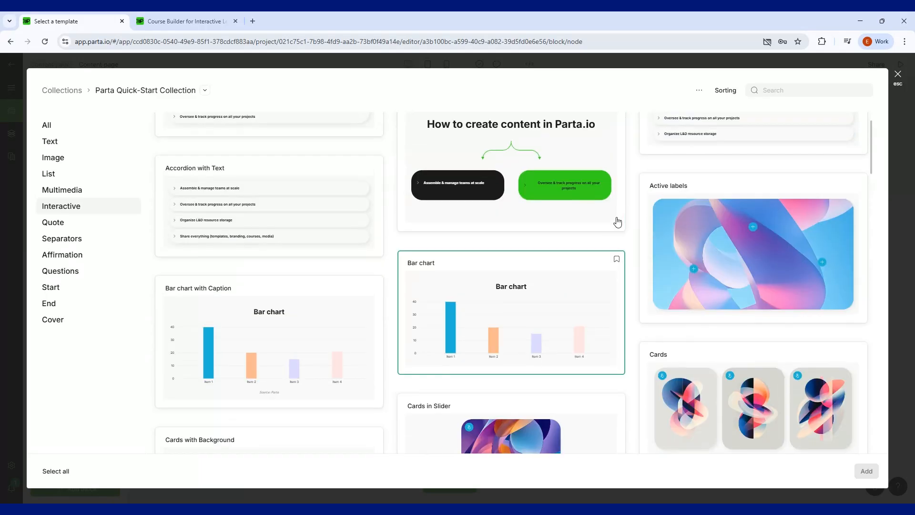
Review the Interactive category's card, dialogue simulation, pie chart, slide reveal and slider templates down to the tabs templates.
{"action": "scroll", "coordinate": [618, 222], "scroll_direction": "down", "scroll_amount": 5}
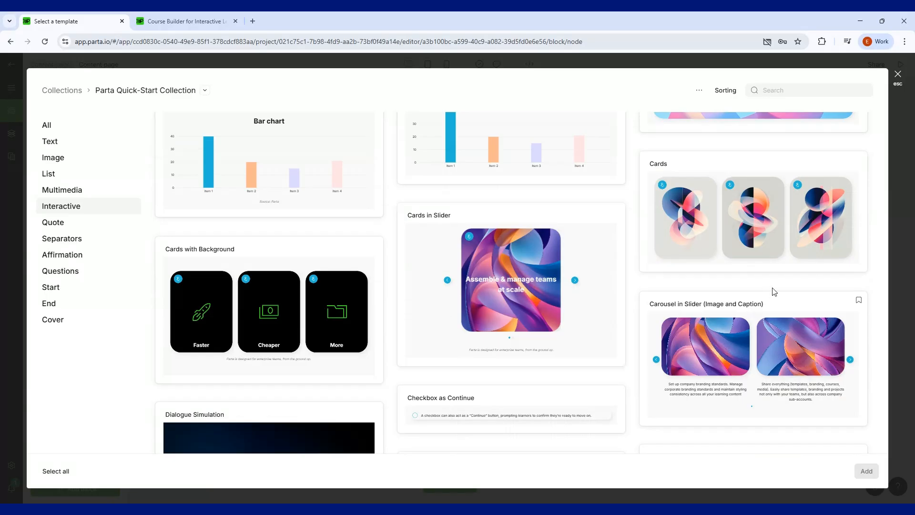
{"action": "scroll", "coordinate": [773, 291], "scroll_direction": "down", "scroll_amount": 5}
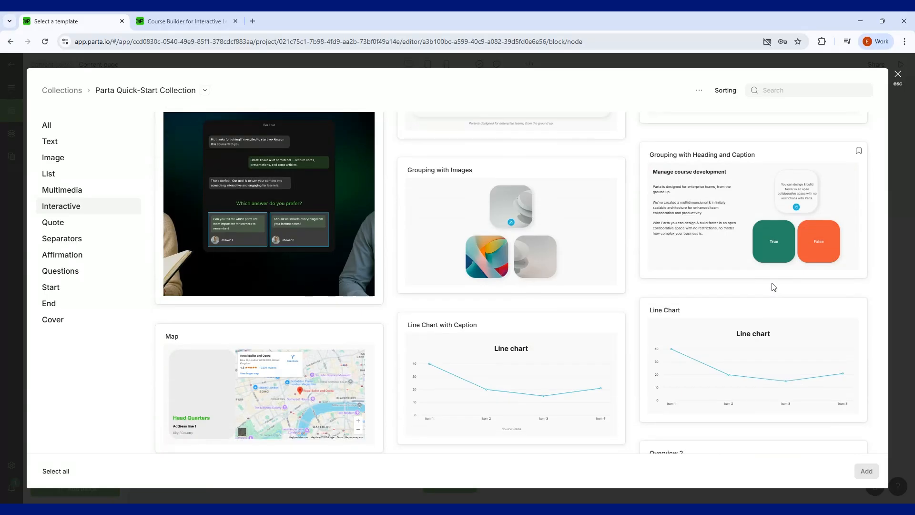
{"action": "scroll", "coordinate": [334, 186], "scroll_direction": "up", "scroll_amount": 2}
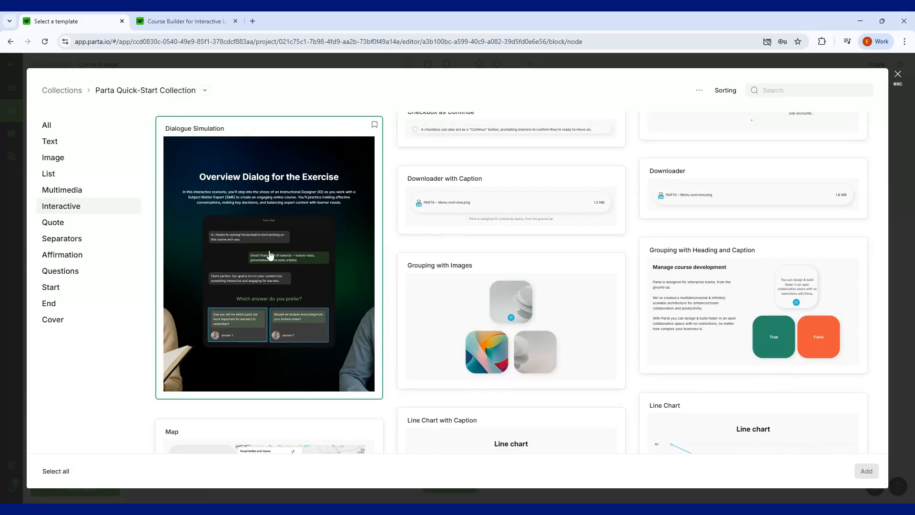
{"action": "scroll", "coordinate": [272, 248], "scroll_direction": "down", "scroll_amount": 10}
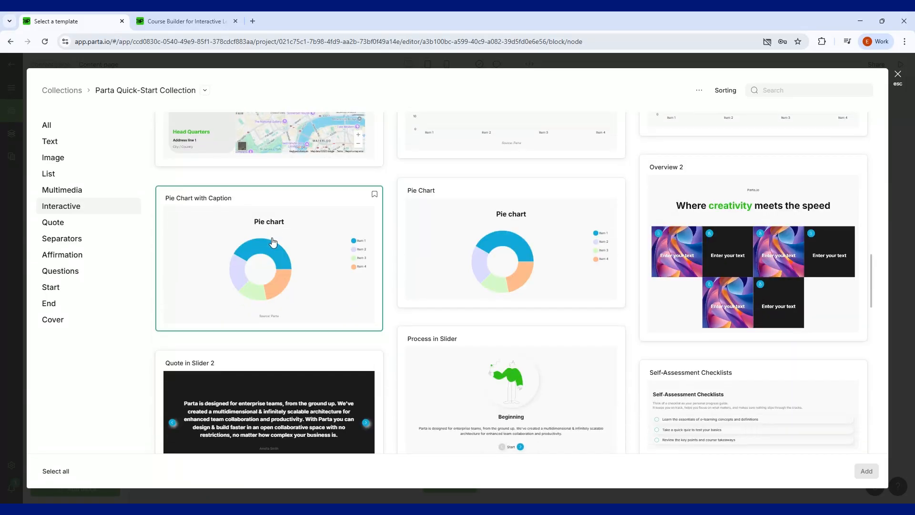
{"action": "scroll", "coordinate": [273, 242], "scroll_direction": "down", "scroll_amount": 7}
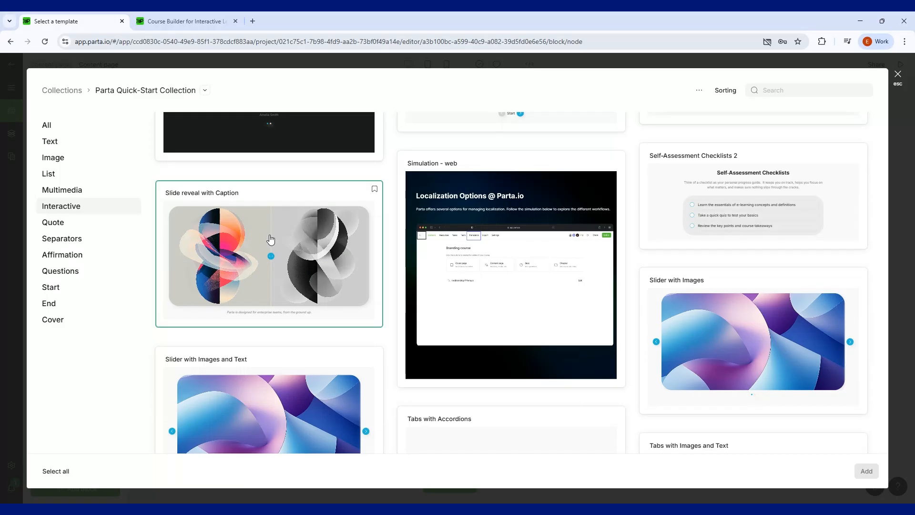
{"action": "scroll", "coordinate": [270, 240], "scroll_direction": "down", "scroll_amount": 5}
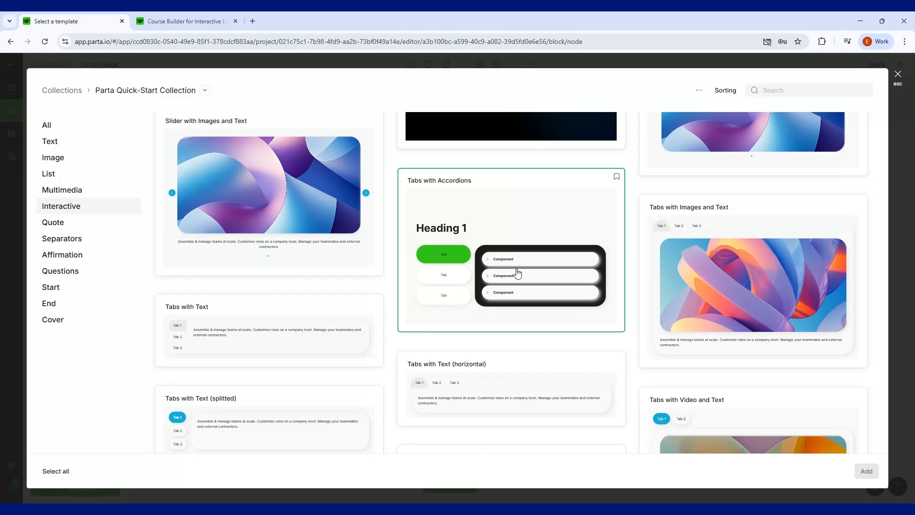
Preview the contents of Tab 2 and Tab 3 in the Tabs with Images and Text template.
{"action": "left_click", "coordinate": [677, 227]}
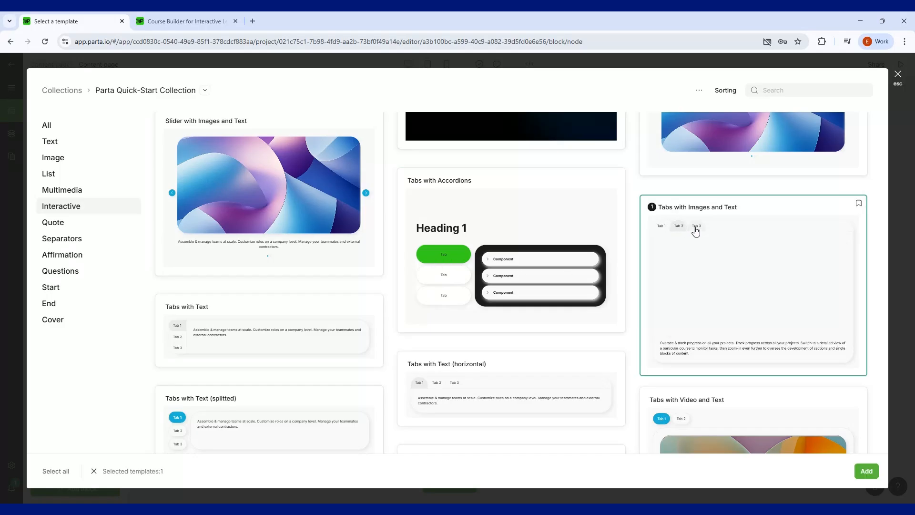
{"action": "left_click", "coordinate": [695, 228]}
{"action": "left_click", "coordinate": [677, 228]}
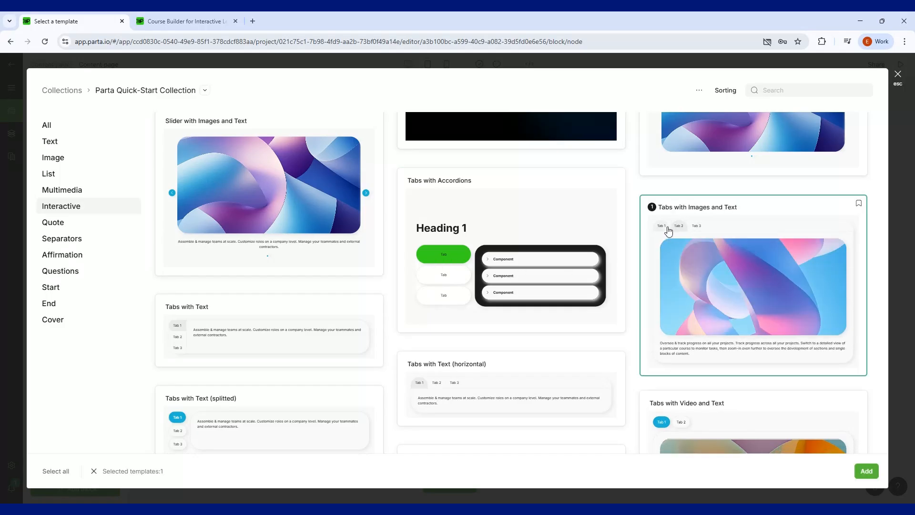
{"action": "left_click", "coordinate": [668, 229]}
{"action": "left_click", "coordinate": [678, 227]}
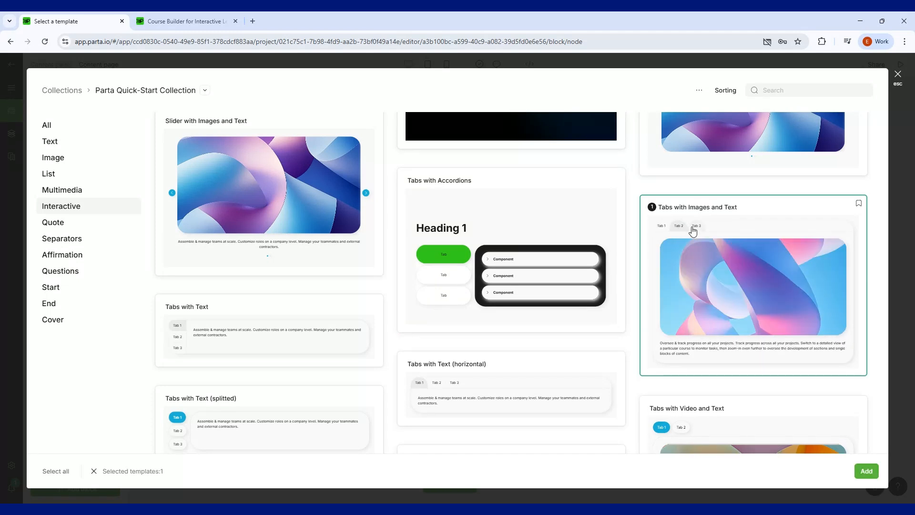
{"action": "left_click", "coordinate": [694, 228]}
Try out the second tab and the first accordion component in the Tabs with Accordions template.
{"action": "left_click", "coordinate": [452, 274]}
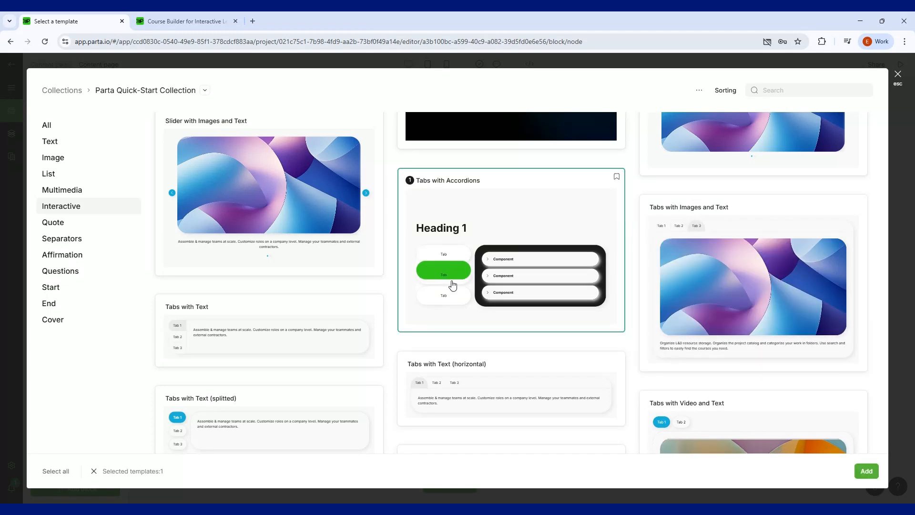
{"action": "left_click", "coordinate": [515, 265]}
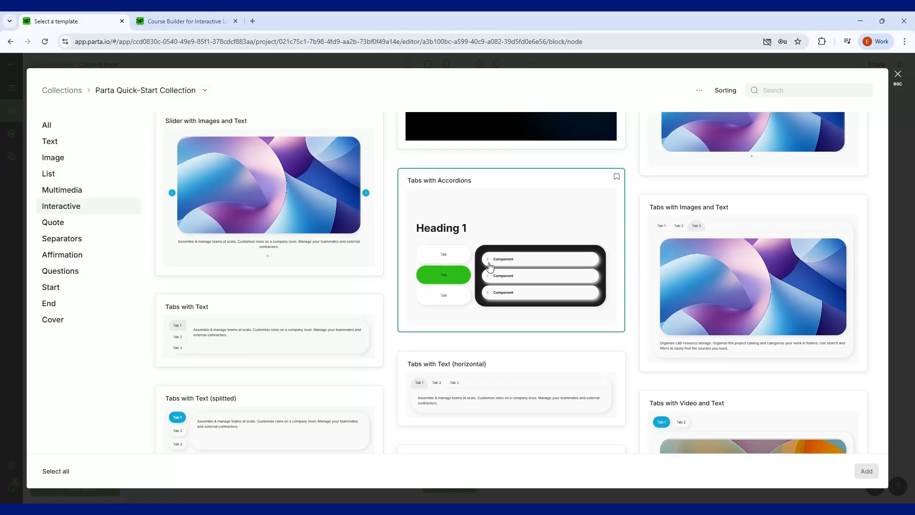
{"action": "left_click", "coordinate": [500, 266]}
{"action": "left_click", "coordinate": [489, 262]}
Preview the content of Tab 2 in the Tabs with Text template.
{"action": "left_click", "coordinate": [188, 337]}
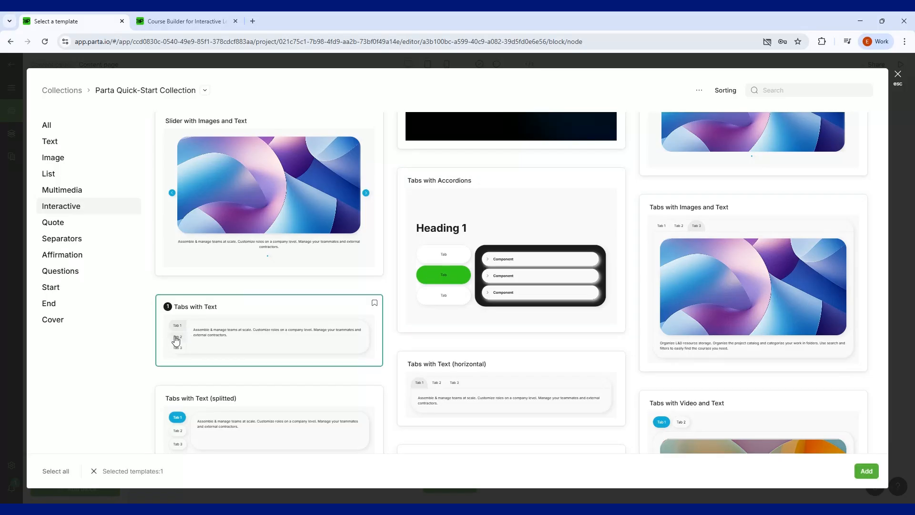
{"action": "left_click", "coordinate": [177, 339]}
{"action": "left_click", "coordinate": [177, 337]}
Try out the second step label in the horizontal timeline template and the 2021 label in the vertical one.
{"action": "scroll", "coordinate": [184, 338], "scroll_direction": "down", "scroll_amount": 2}
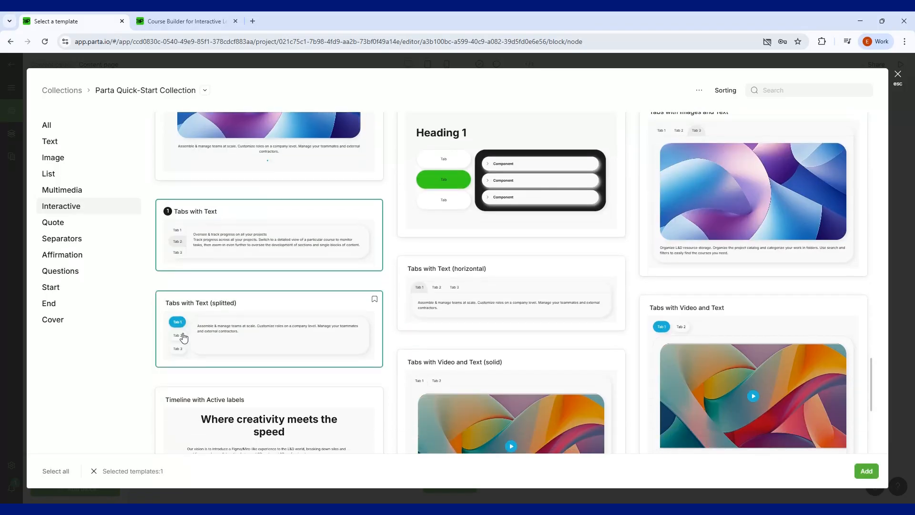
{"action": "scroll", "coordinate": [375, 317], "scroll_direction": "down", "scroll_amount": 3}
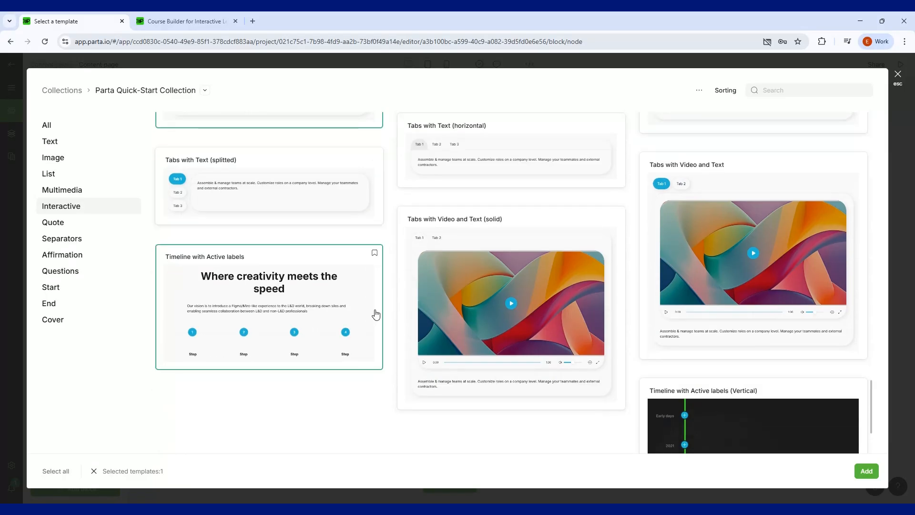
{"action": "left_click", "coordinate": [226, 345]}
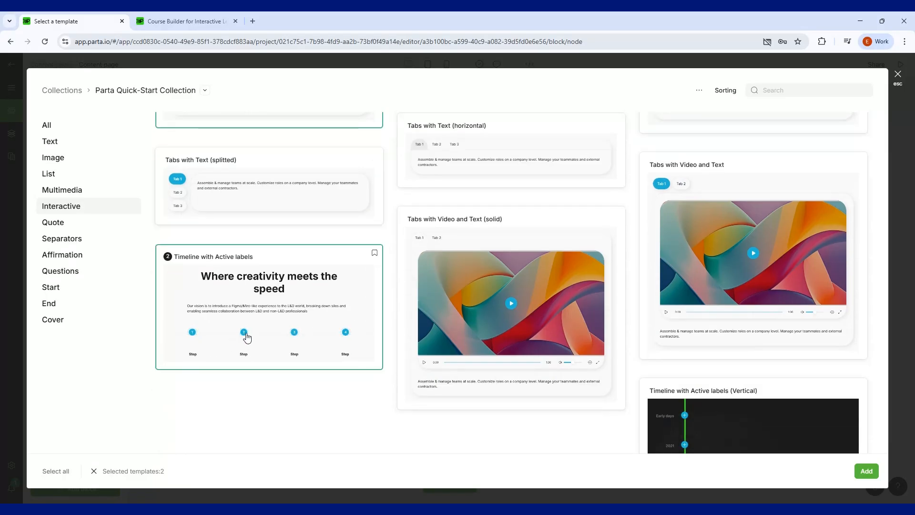
{"action": "left_click", "coordinate": [244, 339]}
{"action": "scroll", "coordinate": [623, 272], "scroll_direction": "down", "scroll_amount": 3}
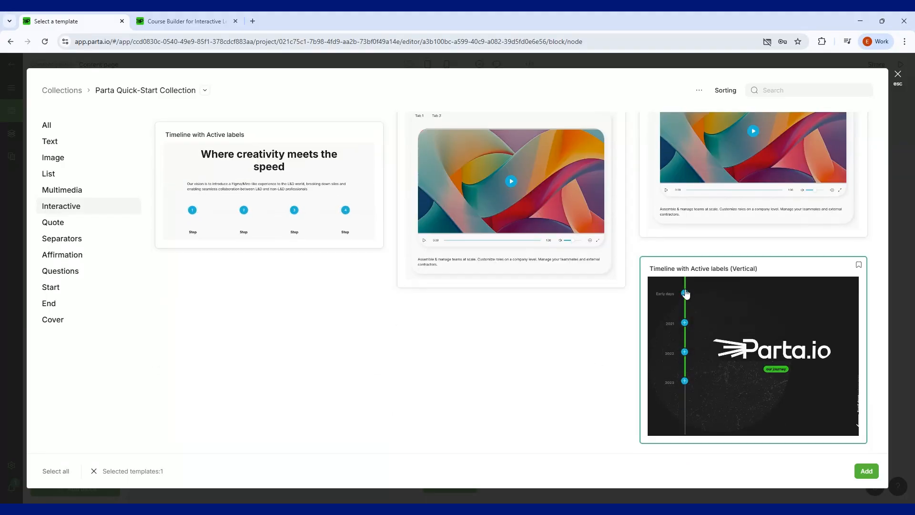
{"action": "left_click", "coordinate": [685, 324]}
{"action": "left_click", "coordinate": [685, 324]}
{"action": "scroll", "coordinate": [477, 373], "scroll_direction": "down", "scroll_amount": 20}
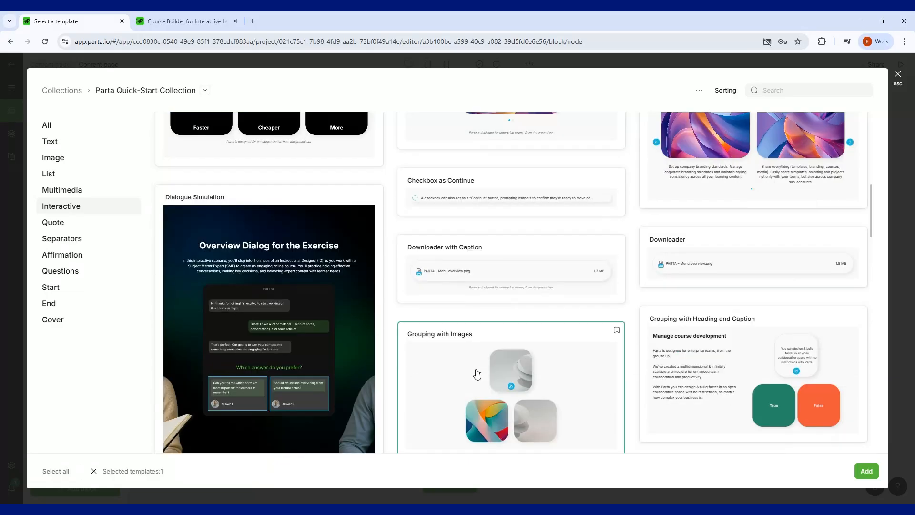
Browse the block templates in the Quote, Separators and Affirmation categories.
{"action": "left_click", "coordinate": [67, 226]}
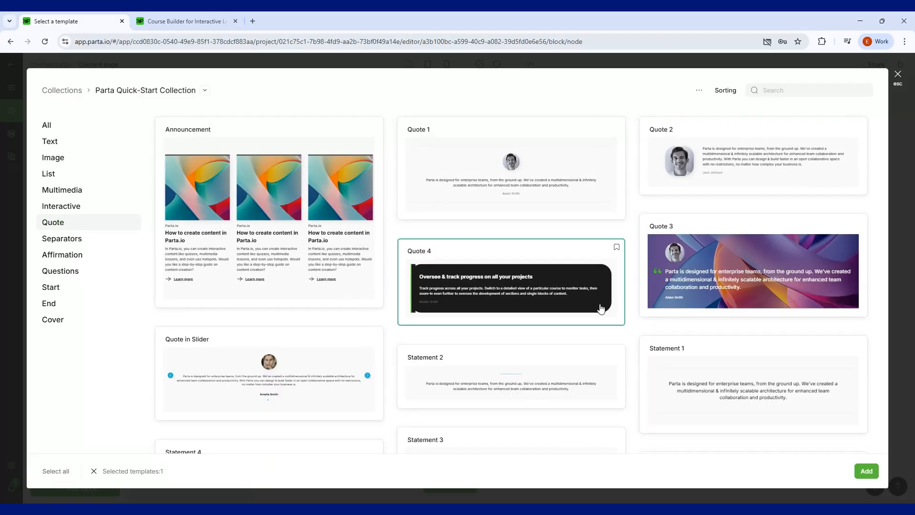
{"action": "scroll", "coordinate": [509, 286], "scroll_direction": "down", "scroll_amount": 3}
{"action": "left_click", "coordinate": [69, 240]}
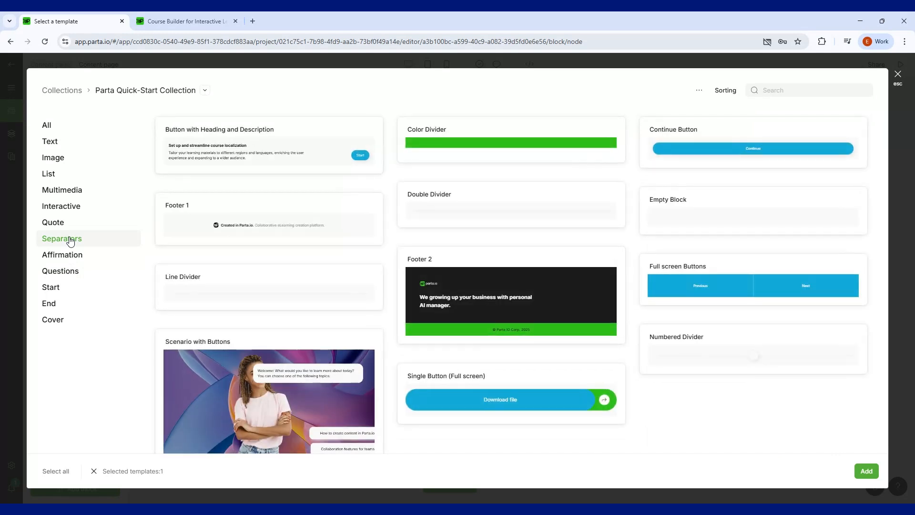
{"action": "scroll", "coordinate": [376, 263], "scroll_direction": "down", "scroll_amount": 1}
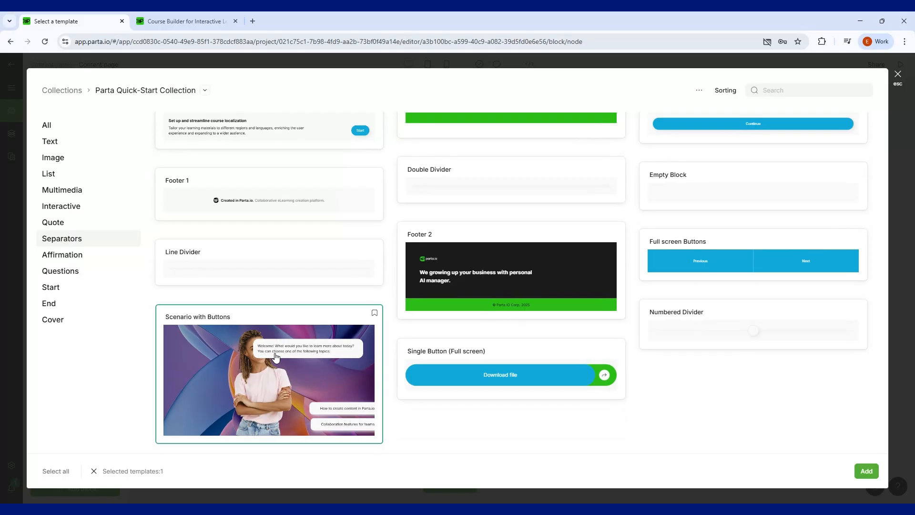
{"action": "left_click", "coordinate": [76, 255]}
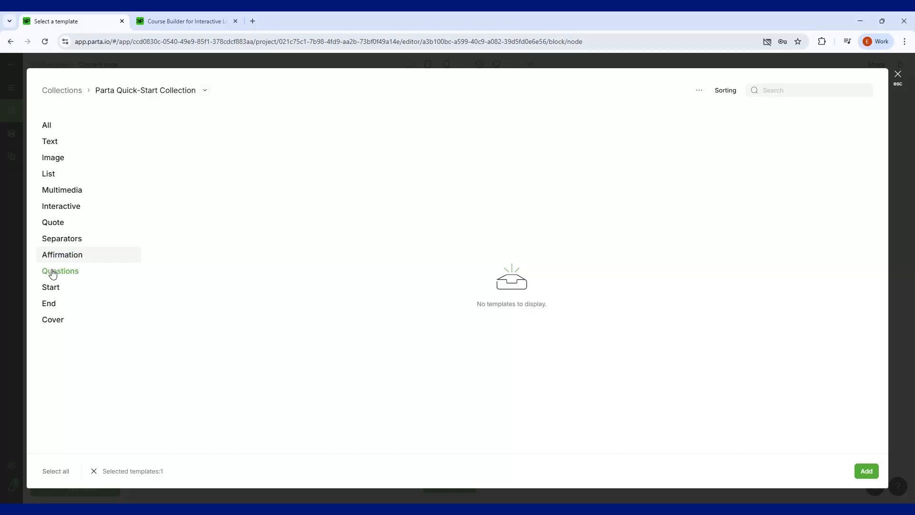
Examine the Questions category's hot spot, image choice, keyboard input, matching and multiple choice templates.
{"action": "left_click", "coordinate": [53, 274]}
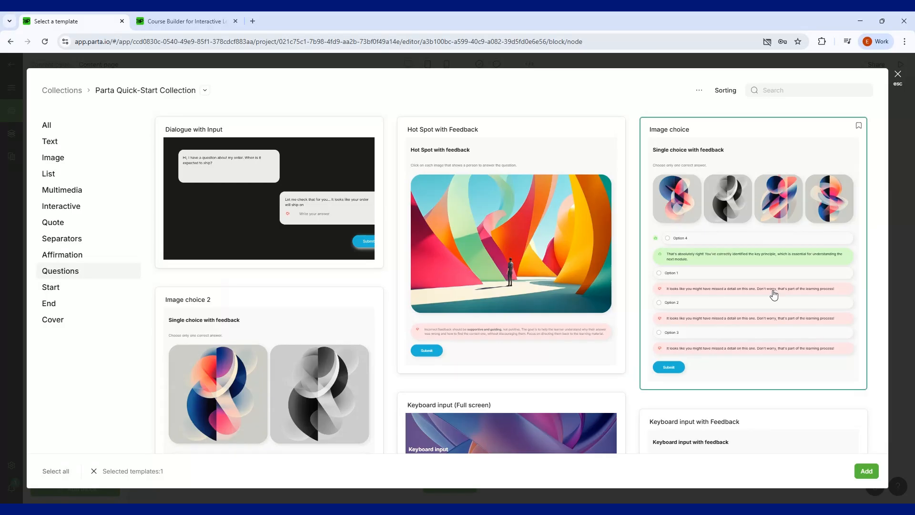
{"action": "scroll", "coordinate": [745, 214], "scroll_direction": "down", "scroll_amount": 4}
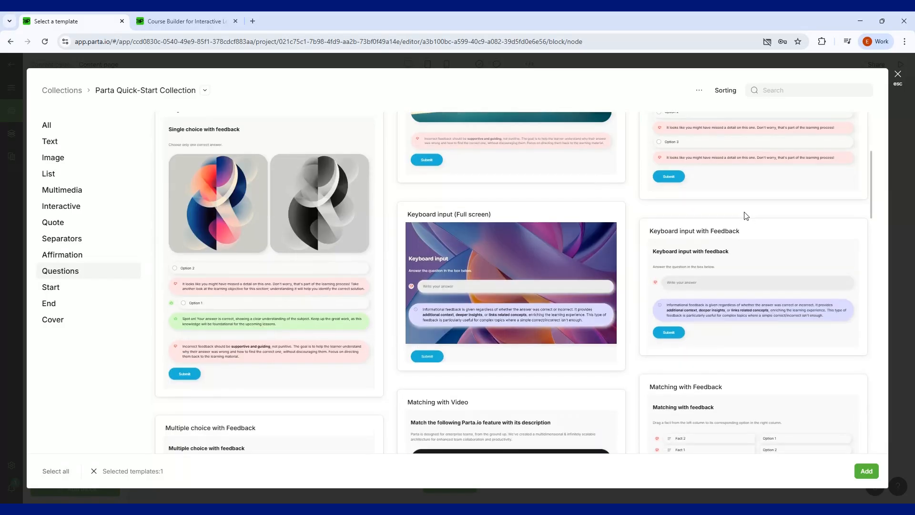
{"action": "scroll", "coordinate": [489, 266], "scroll_direction": "down", "scroll_amount": 4}
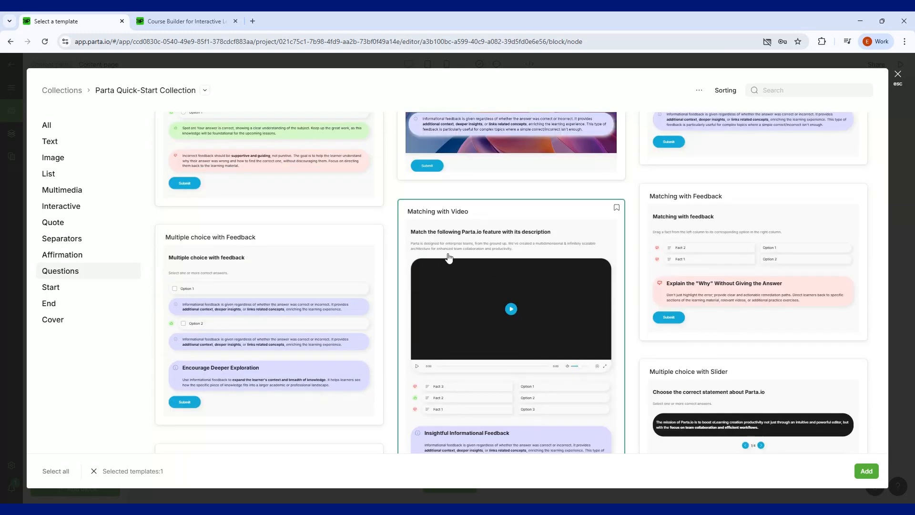
{"action": "scroll", "coordinate": [449, 258], "scroll_direction": "down", "scroll_amount": 1}
{"action": "scroll", "coordinate": [449, 257], "scroll_direction": "down", "scroll_amount": 4}
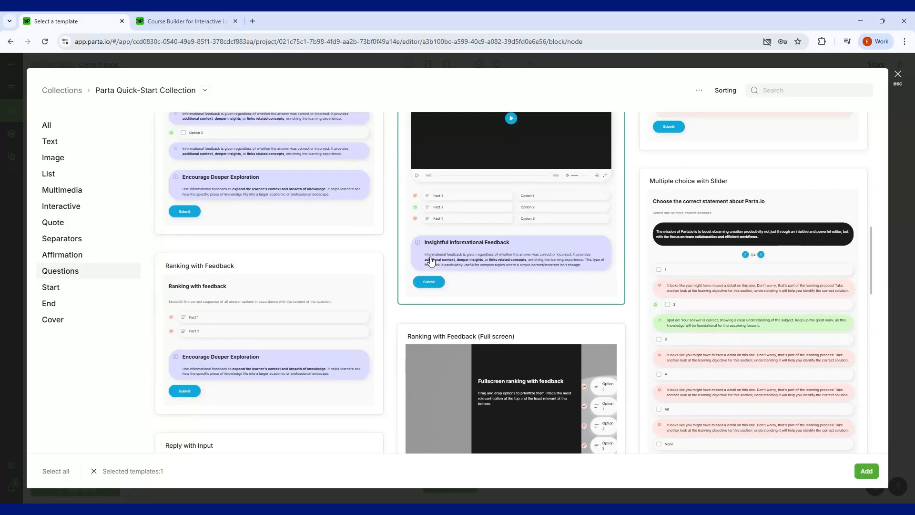
Examine the ranking, reply with input, scenario and single choice templates in the Questions category.
{"action": "scroll", "coordinate": [431, 260], "scroll_direction": "down", "scroll_amount": 5}
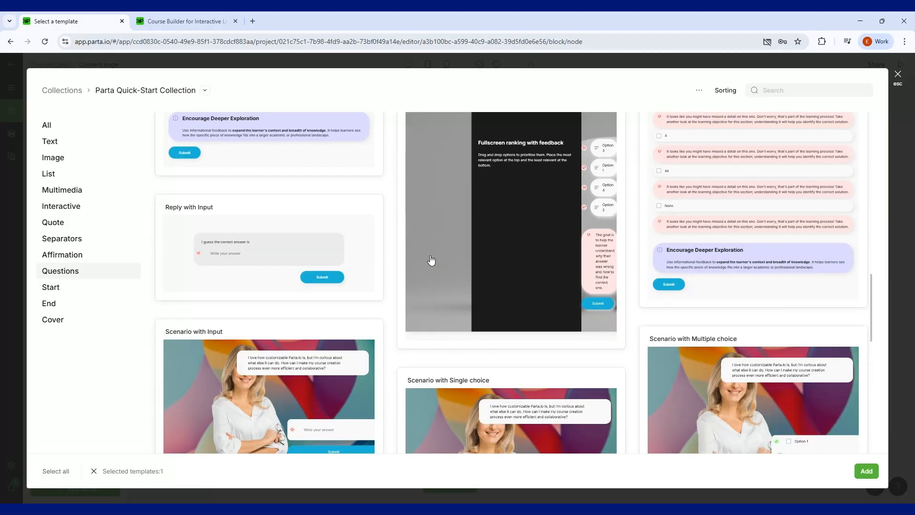
{"action": "scroll", "coordinate": [430, 260], "scroll_direction": "up", "scroll_amount": 2}
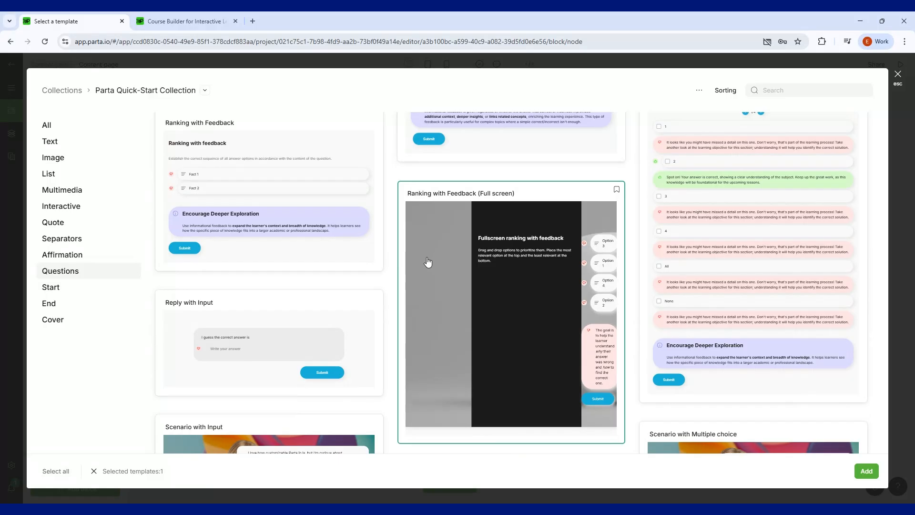
{"action": "scroll", "coordinate": [429, 261], "scroll_direction": "down", "scroll_amount": 5}
{"action": "scroll", "coordinate": [428, 261], "scroll_direction": "up", "scroll_amount": 2}
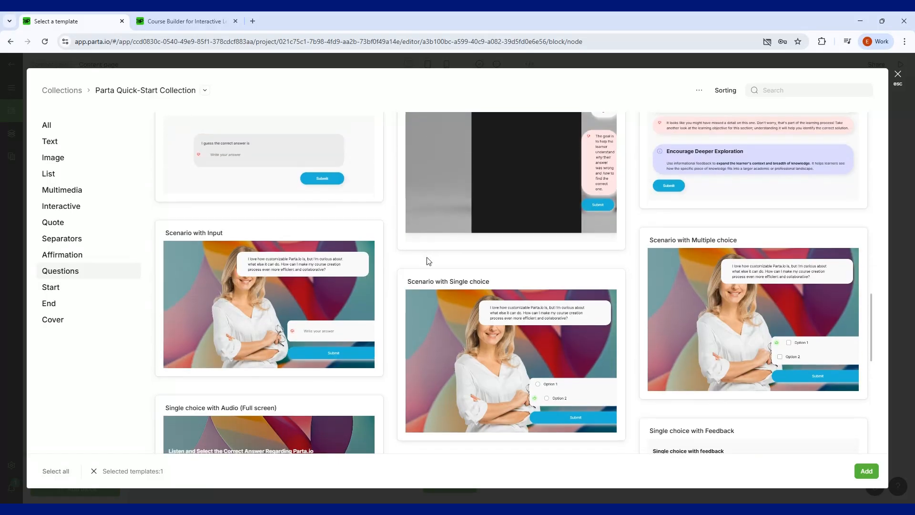
{"action": "scroll", "coordinate": [427, 261], "scroll_direction": "down", "scroll_amount": 4}
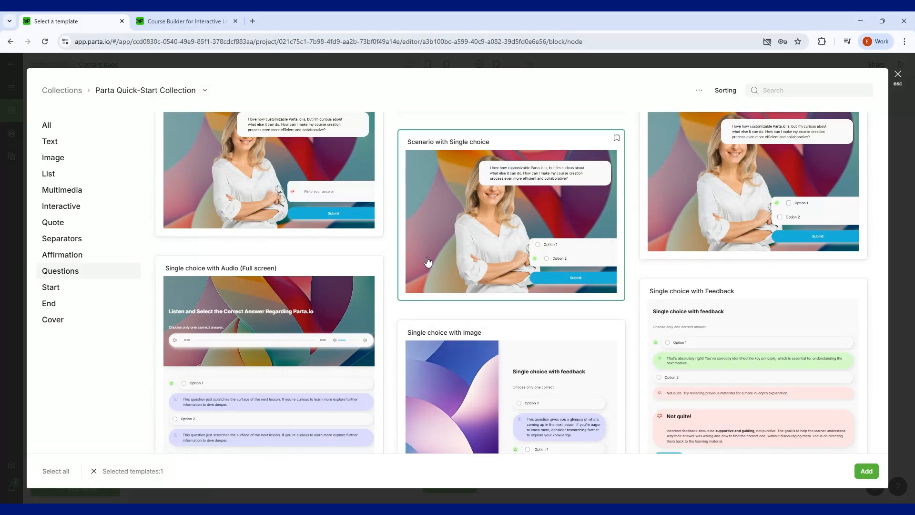
{"action": "scroll", "coordinate": [428, 261], "scroll_direction": "up", "scroll_amount": 2}
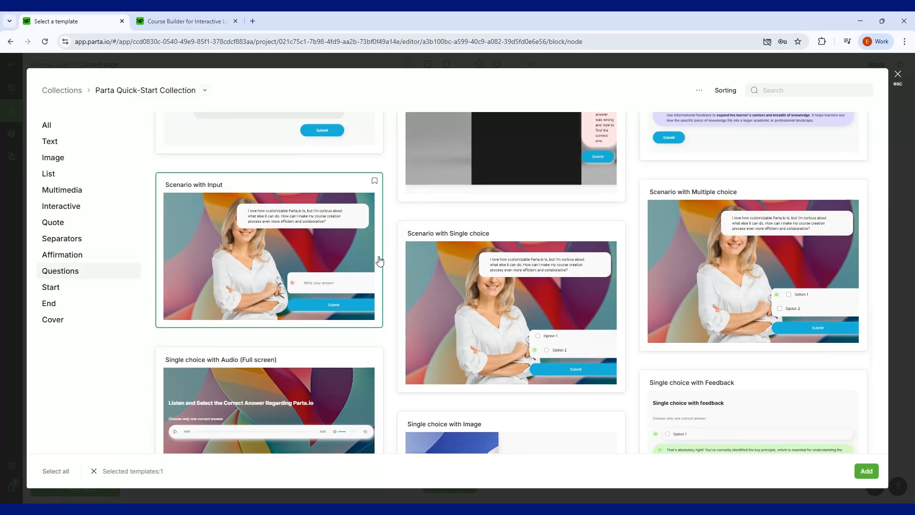
{"action": "scroll", "coordinate": [378, 259], "scroll_direction": "down", "scroll_amount": 6}
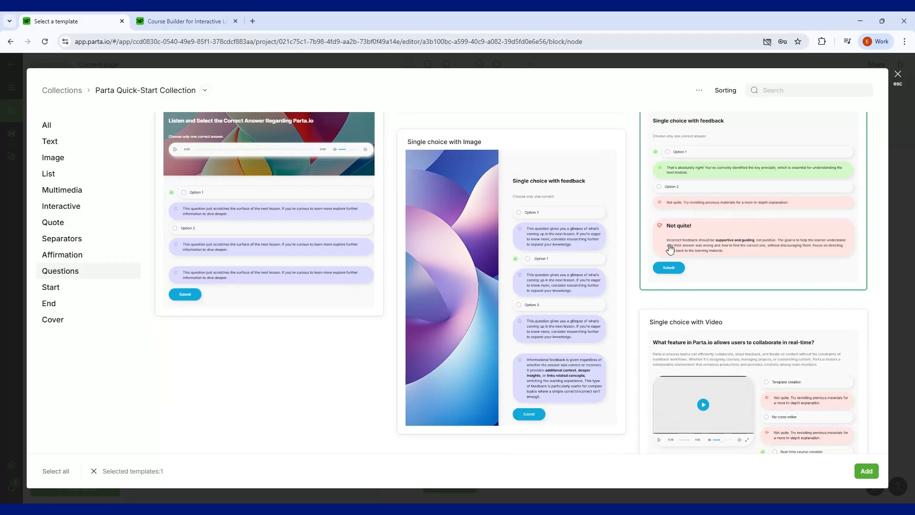
Review the Questions category's templates again, from image choice and matching through ranking, scenario and single choice.
{"action": "scroll", "coordinate": [668, 248], "scroll_direction": "down", "scroll_amount": 3}
{"action": "scroll", "coordinate": [668, 249], "scroll_direction": "down", "scroll_amount": 5}
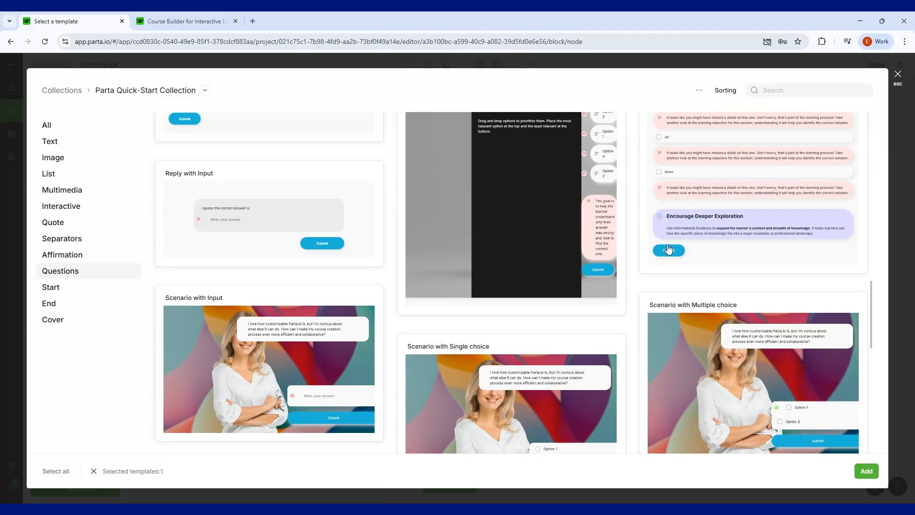
{"action": "scroll", "coordinate": [668, 248], "scroll_direction": "up", "scroll_amount": 6}
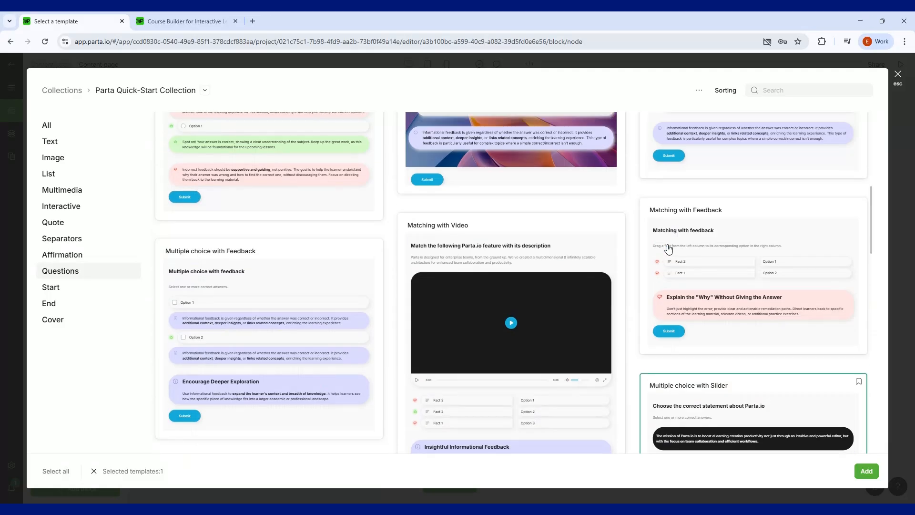
{"action": "scroll", "coordinate": [668, 248], "scroll_direction": "up", "scroll_amount": 3}
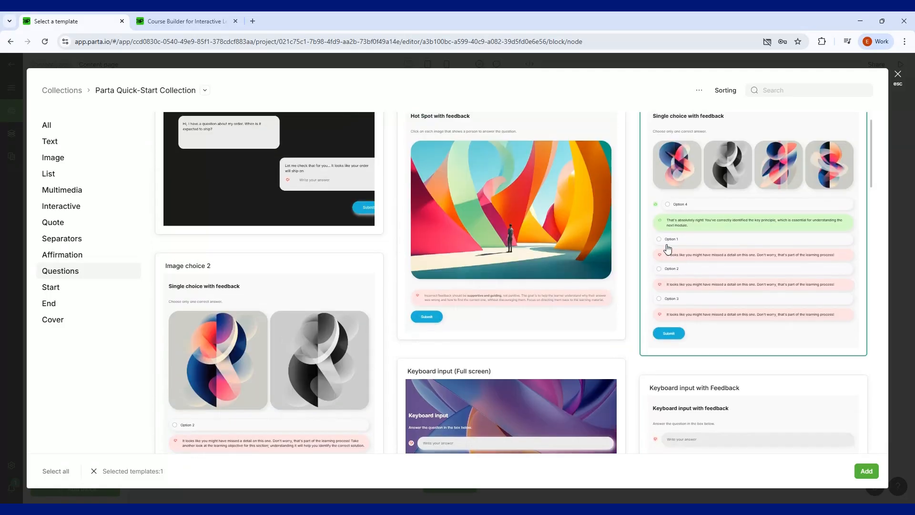
{"action": "scroll", "coordinate": [664, 247], "scroll_direction": "down", "scroll_amount": 20}
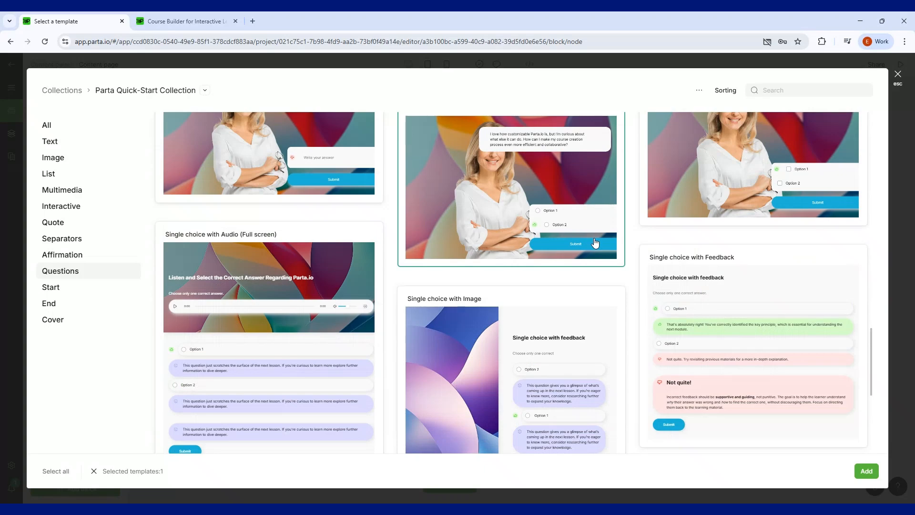
{"action": "scroll", "coordinate": [595, 243], "scroll_direction": "up", "scroll_amount": 3}
{"action": "scroll", "coordinate": [307, 361], "scroll_direction": "down", "scroll_amount": 10}
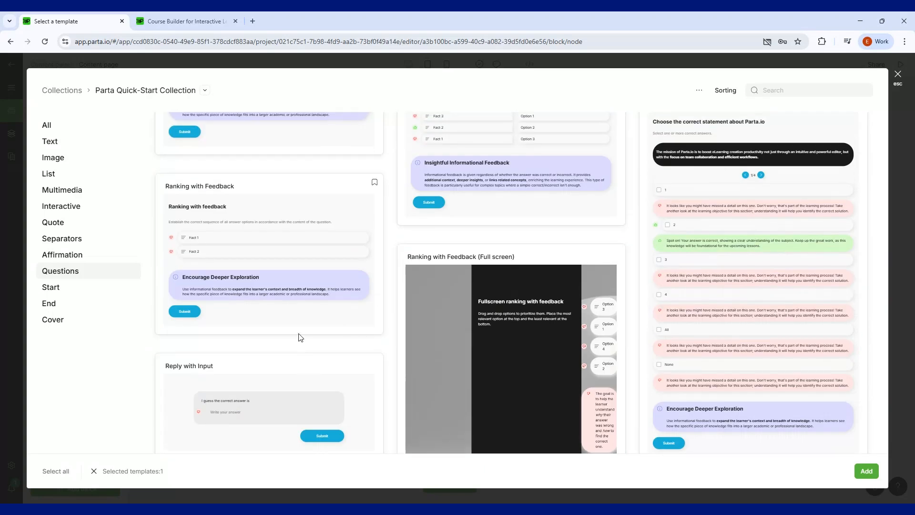
{"action": "scroll", "coordinate": [299, 337], "scroll_direction": "up", "scroll_amount": 2}
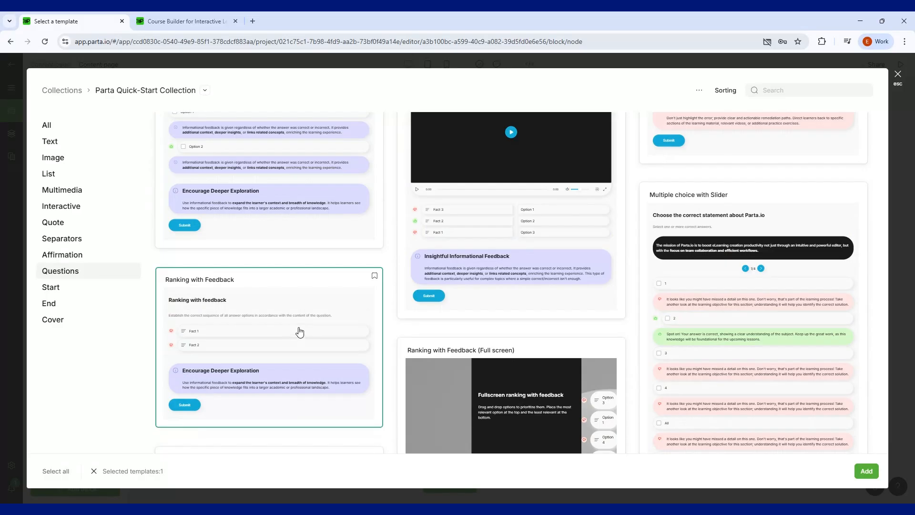
Check the Start, End, Cover and Multimedia categories for block templates.
{"action": "left_click", "coordinate": [85, 287]}
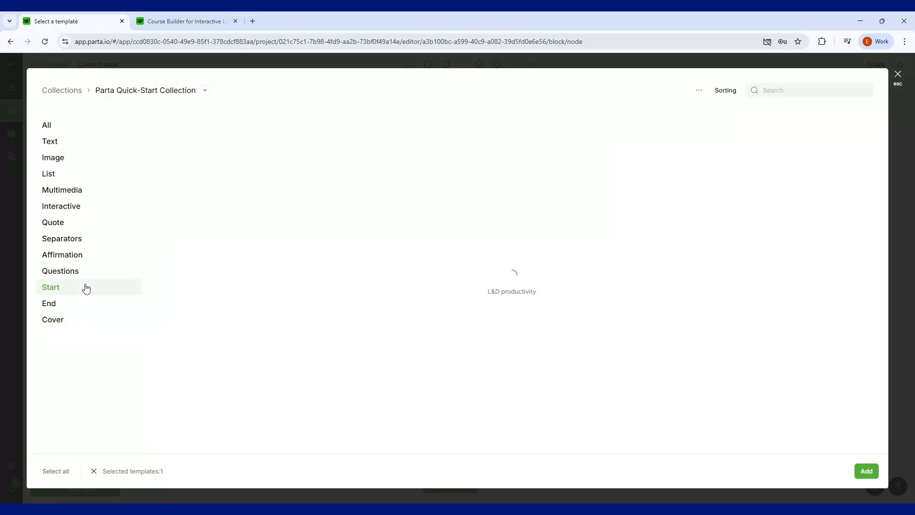
{"action": "left_click", "coordinate": [42, 304]}
{"action": "left_click", "coordinate": [50, 327]}
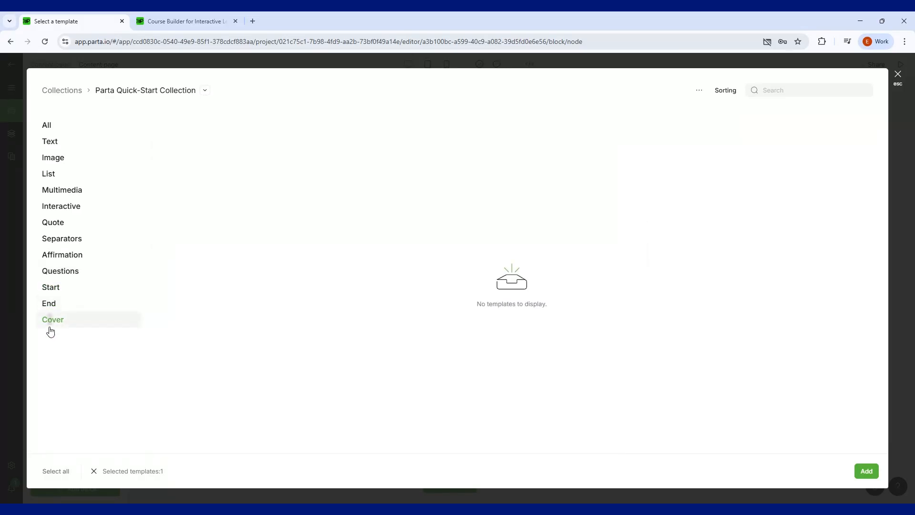
{"action": "left_click", "coordinate": [61, 190]}
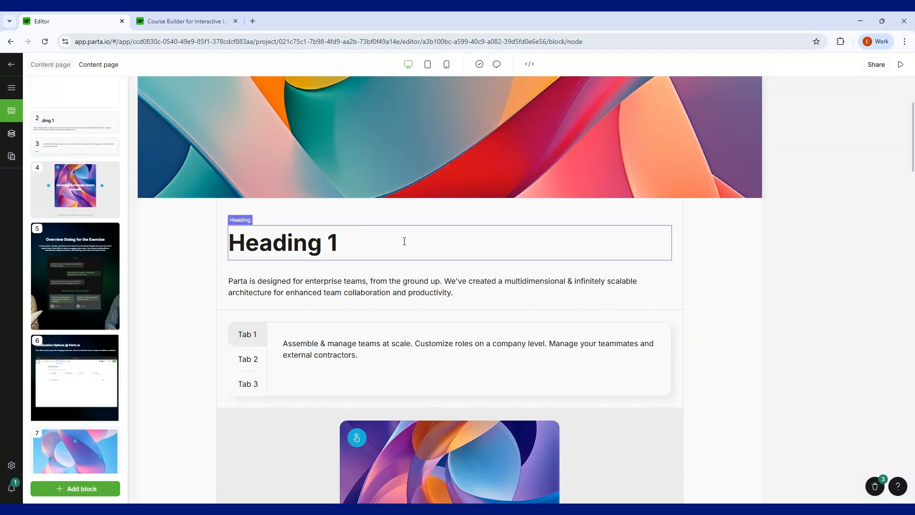
Examine the contents of Tab 3, Tab 2 and Tab 1 in the tab block below Heading 1.
{"action": "scroll", "coordinate": [645, 180], "scroll_direction": "down", "scroll_amount": 2}
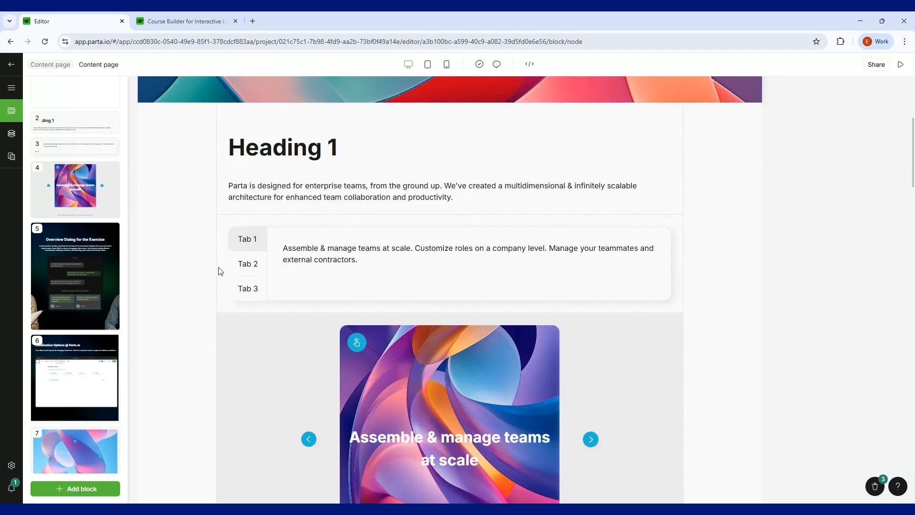
{"action": "left_click", "coordinate": [246, 287]}
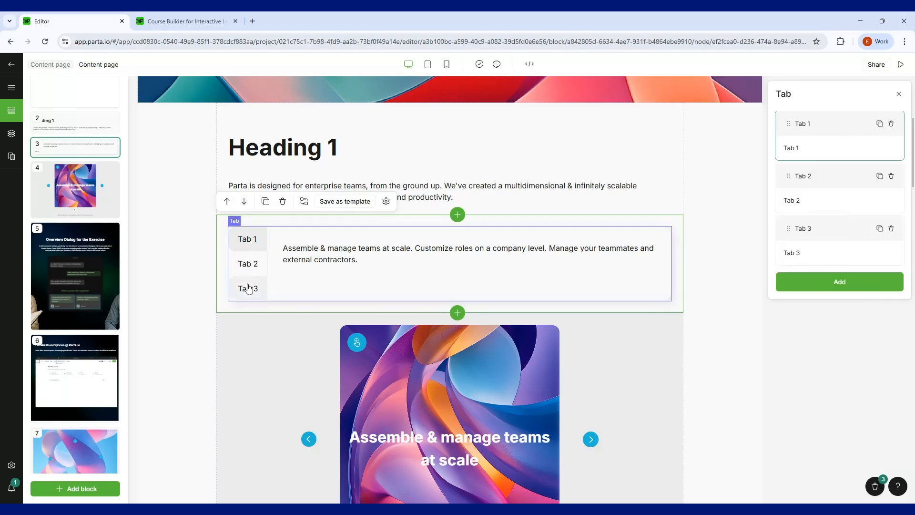
{"action": "left_click", "coordinate": [245, 263]}
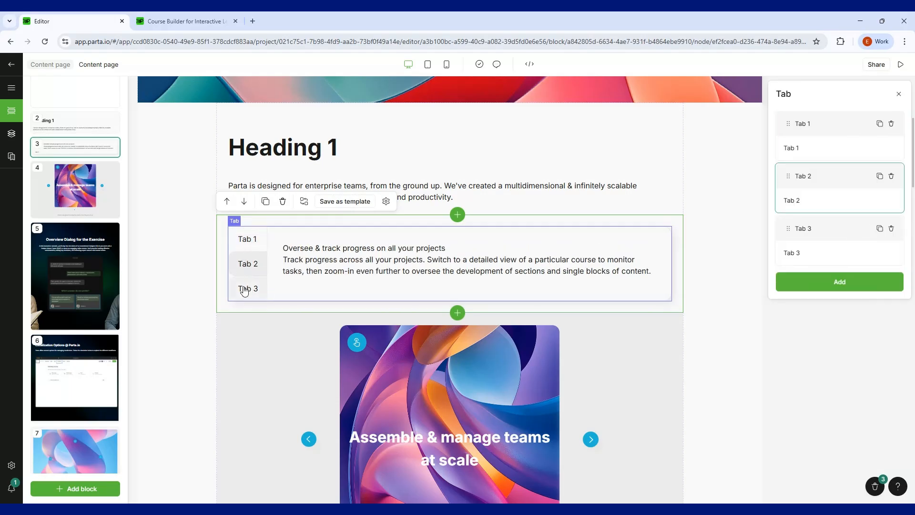
{"action": "left_click", "coordinate": [244, 290]}
{"action": "left_click", "coordinate": [244, 239]}
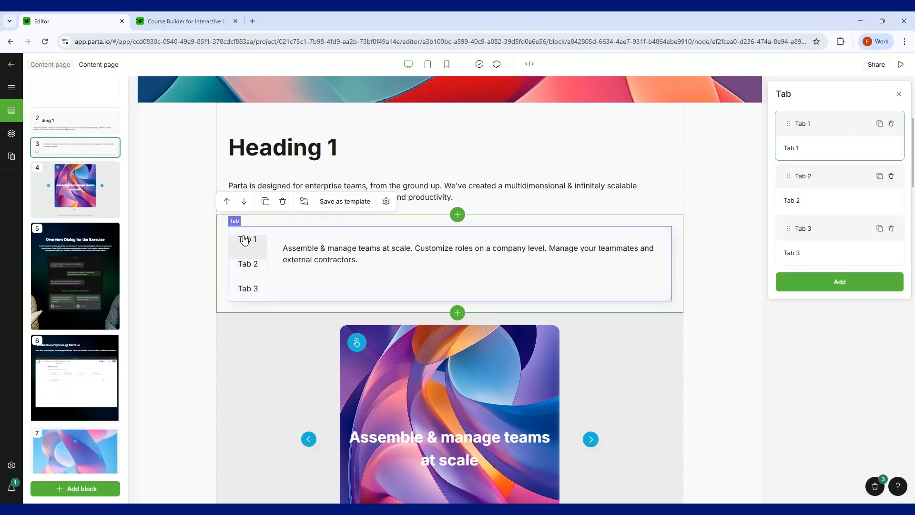
Try adding several test lines of "f" below the paragraph in Tab 1.
{"action": "left_click", "coordinate": [327, 259]}
{"action": "triple_click", "coordinate": [327, 259]}
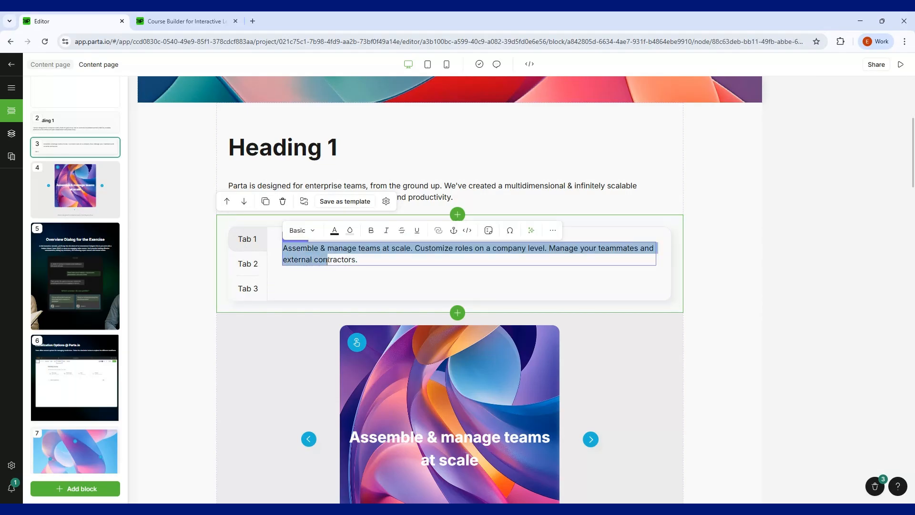
{"action": "left_click", "coordinate": [343, 265]}
{"action": "double_click", "coordinate": [343, 263]}
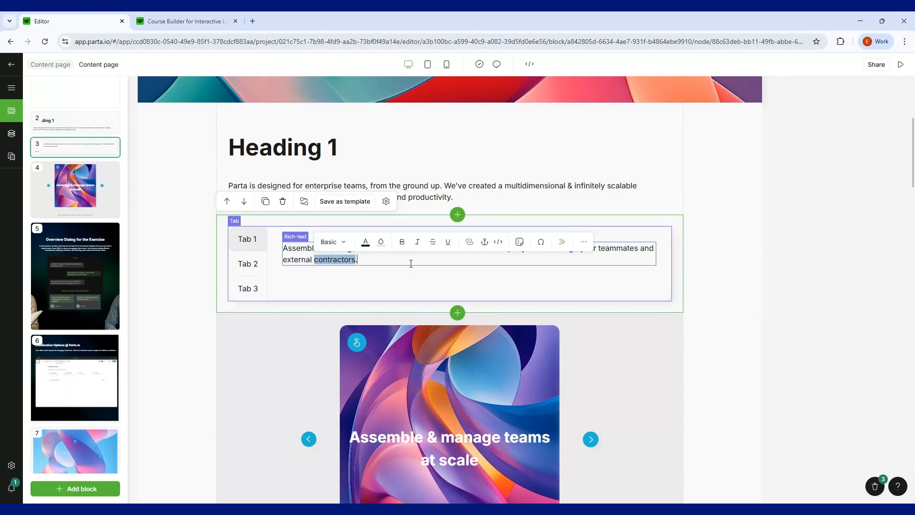
{"action": "left_click", "coordinate": [410, 263]}
{"action": "key", "text": "Return"}
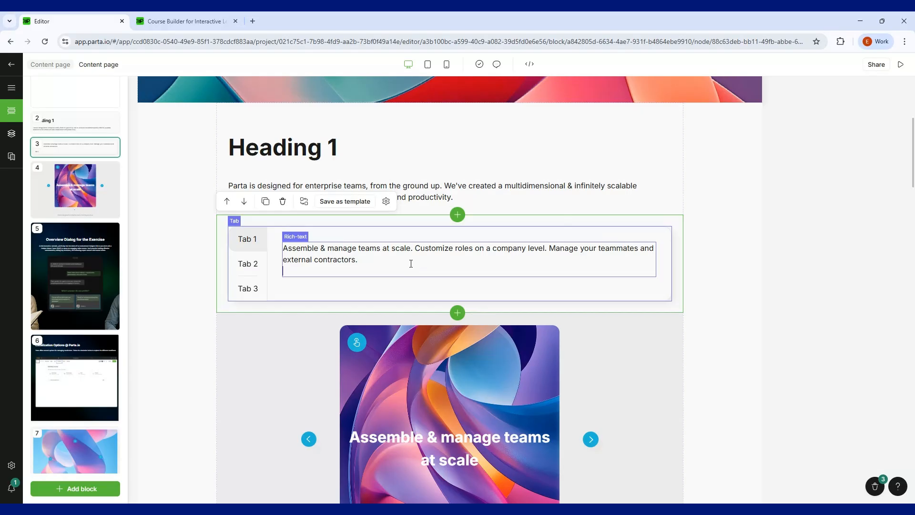
{"action": "type", "text": "f f f f f"}
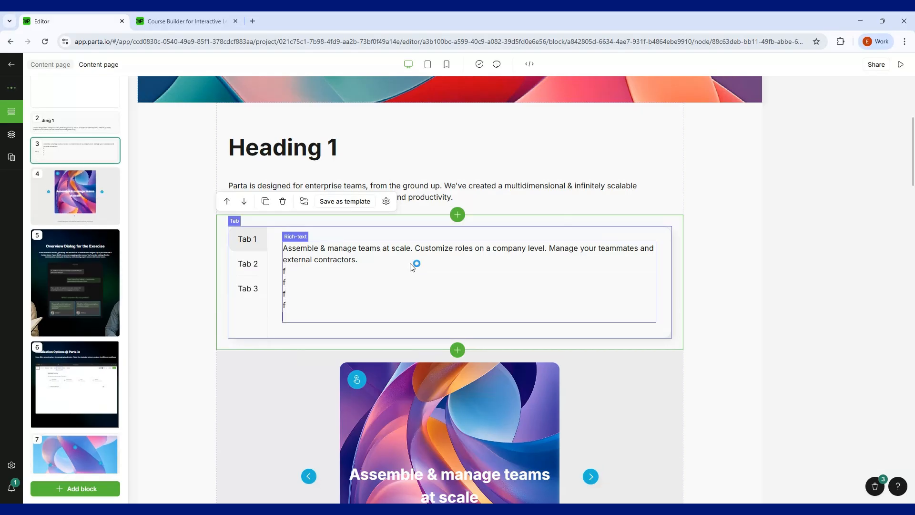
{"action": "key", "text": "Return"}
Remove the test lines of "f" below the Tab 1 paragraph.
{"action": "key", "text": "BackSpace"}
{"action": "key", "text": "BackSpace"}
{"action": "key", "text": "BackSpace"}
{"action": "key", "text": "BackSpace"}
{"action": "key", "text": "BackSpace"}
{"action": "key", "text": "BackSpace"}
{"action": "key", "text": "BackSpace"}
{"action": "key", "text": "BackSpace"}
{"action": "key", "text": "BackSpace"}
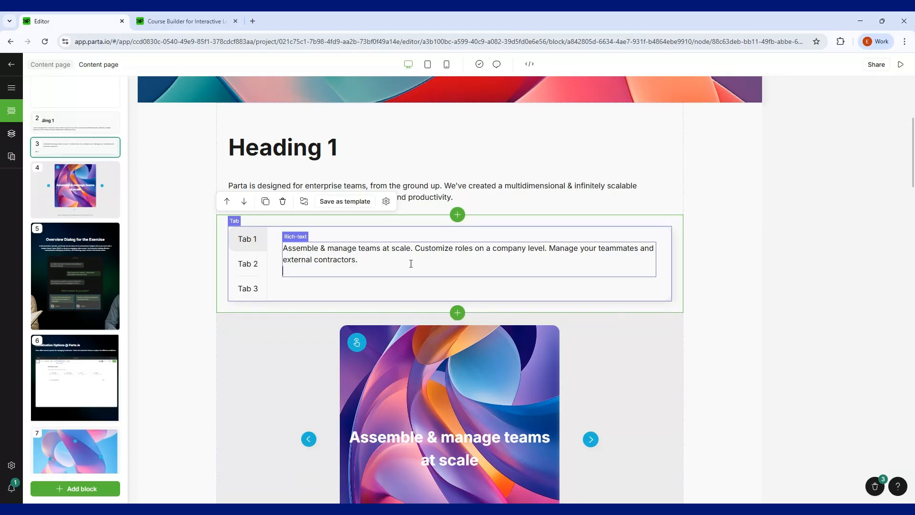
{"action": "key", "text": "BackSpace"}
Highlight the whole Tab 1 paragraph and switch the tab block to Tab 2.
{"action": "triple_click", "coordinate": [326, 247]}
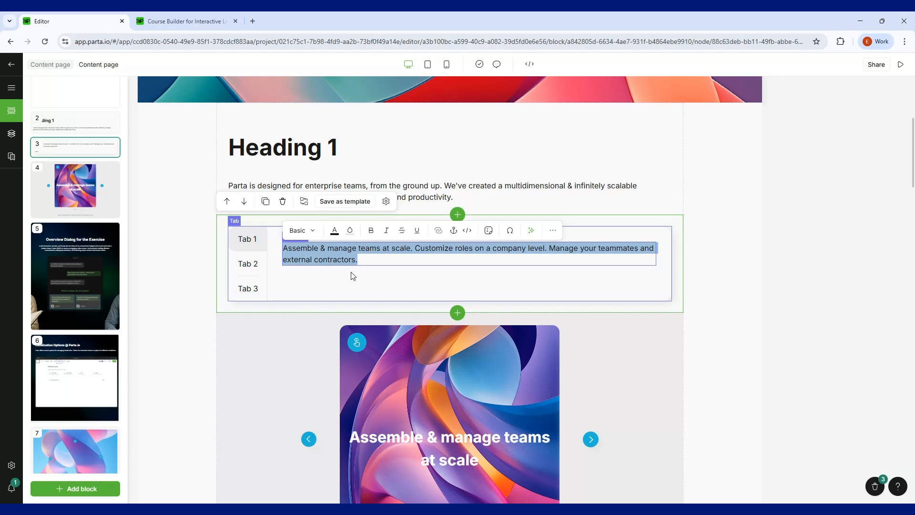
{"action": "left_click", "coordinate": [247, 264]}
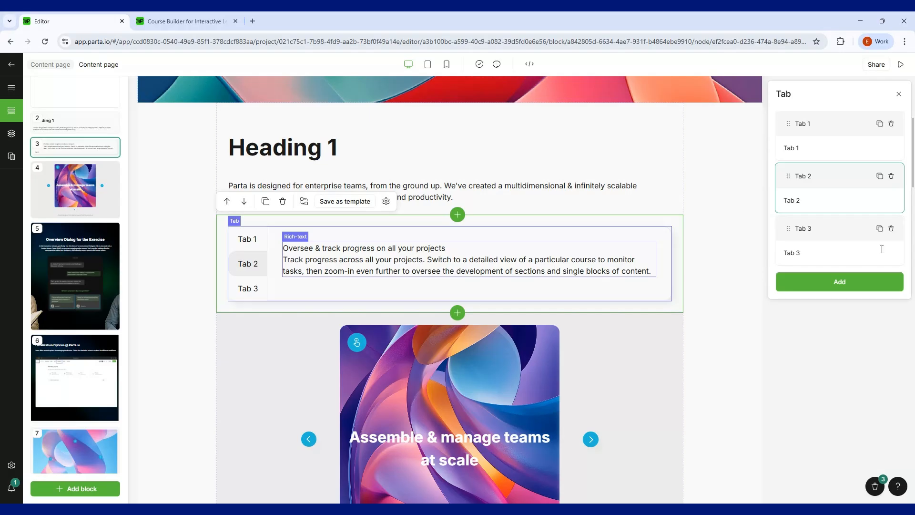
Select the slider in the block below the tabs, view its settings and try going to the previous slide.
{"action": "left_click", "coordinate": [196, 376]}
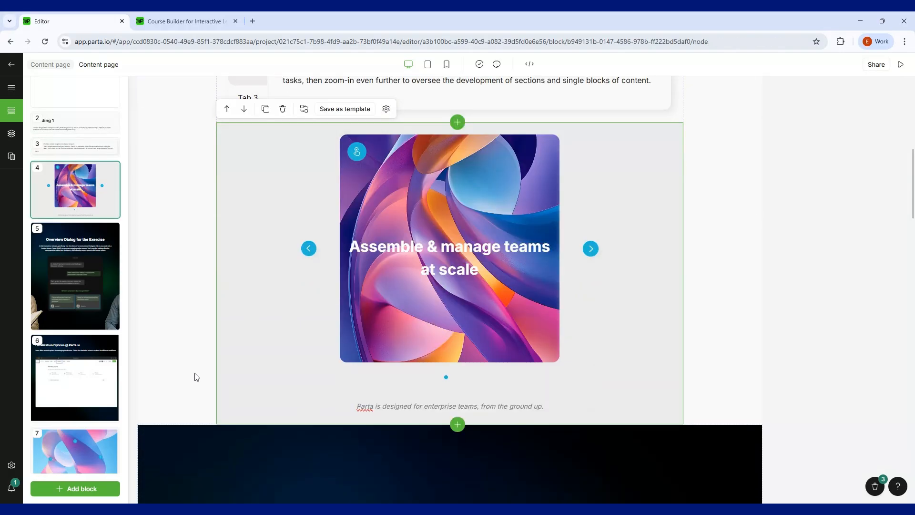
{"action": "scroll", "coordinate": [196, 376], "scroll_direction": "up", "scroll_amount": 2}
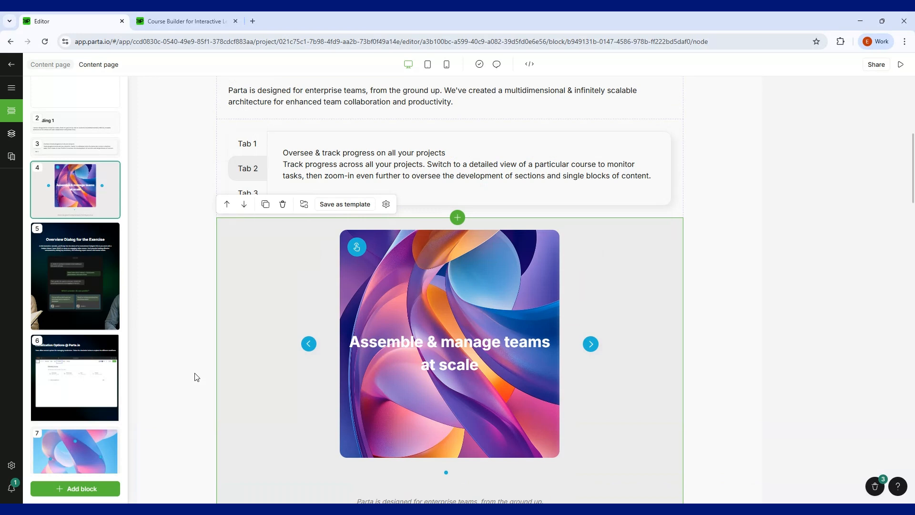
{"action": "left_click", "coordinate": [332, 266]}
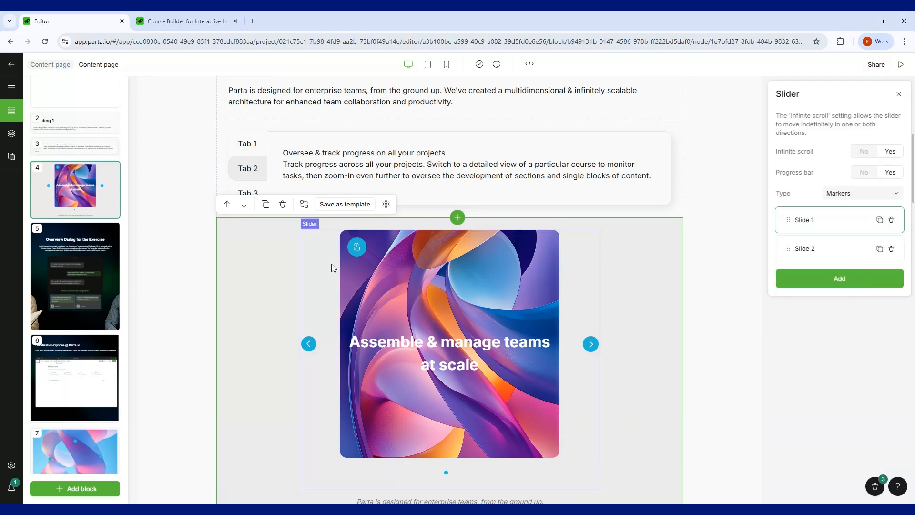
{"action": "scroll", "coordinate": [404, 286], "scroll_direction": "down", "scroll_amount": 1}
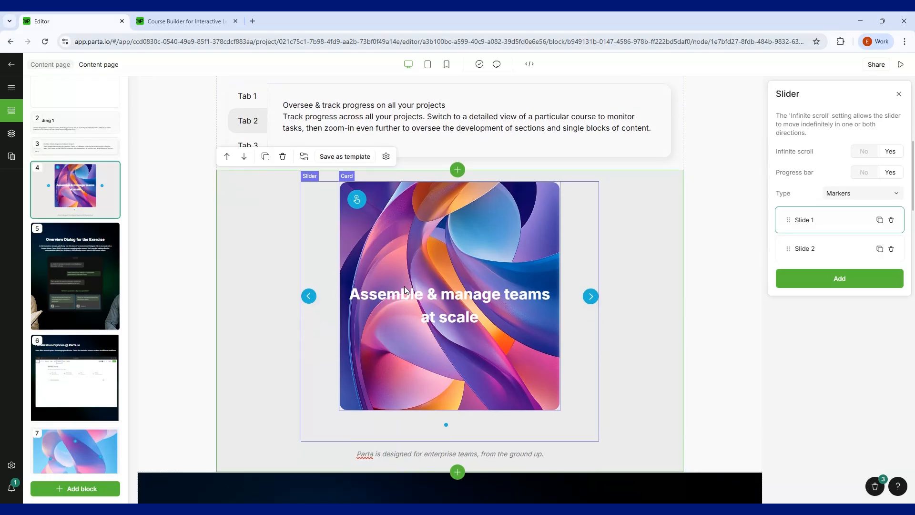
{"action": "left_click", "coordinate": [308, 297]}
{"action": "left_click", "coordinate": [309, 297]}
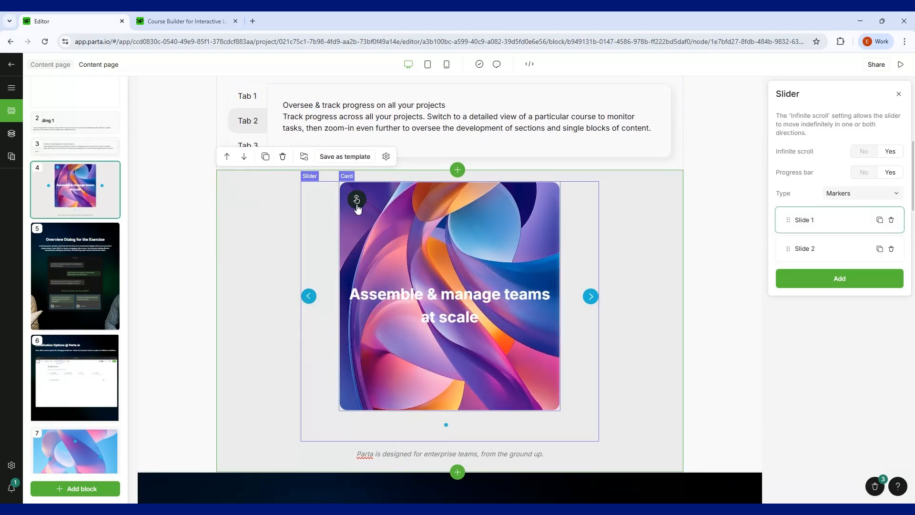
Flip the "Assemble & manage teams at scale" card to its back and front, and examine its Side A and Side B settings.
{"action": "left_click", "coordinate": [356, 200]}
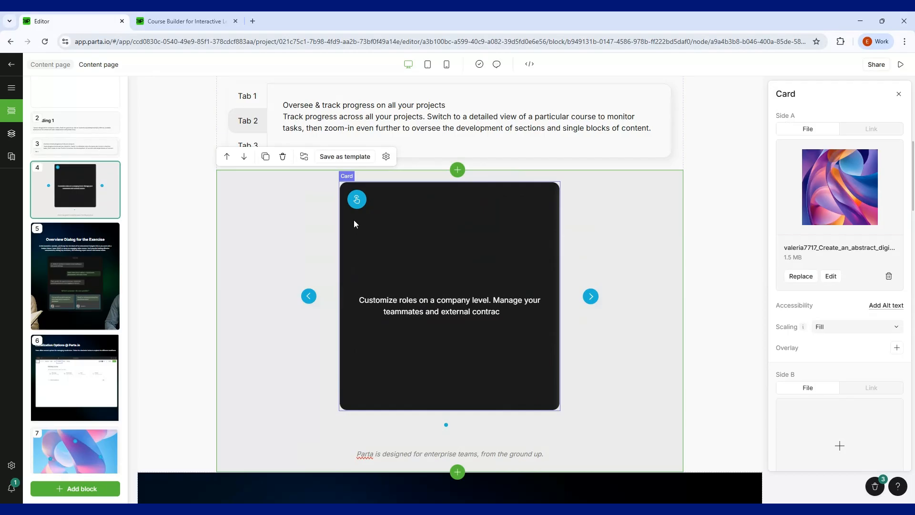
{"action": "left_click", "coordinate": [355, 200]}
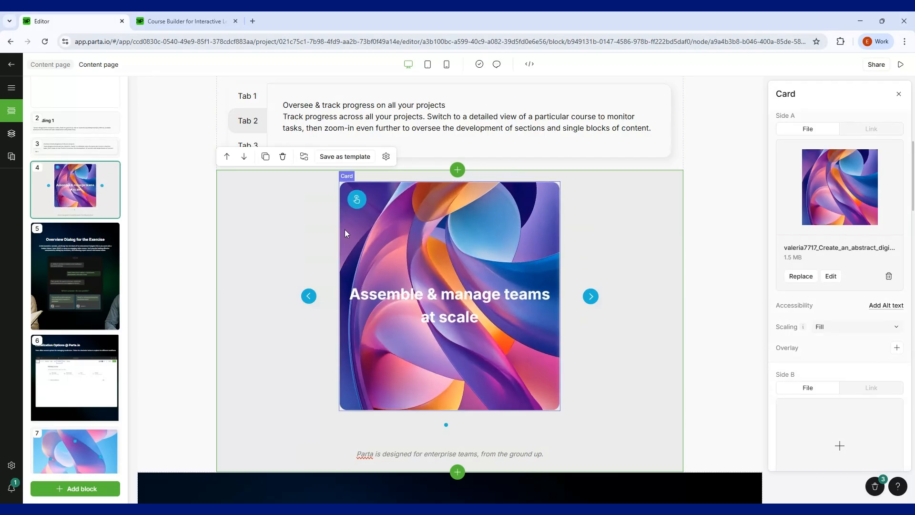
{"action": "scroll", "coordinate": [880, 383], "scroll_direction": "down", "scroll_amount": 2}
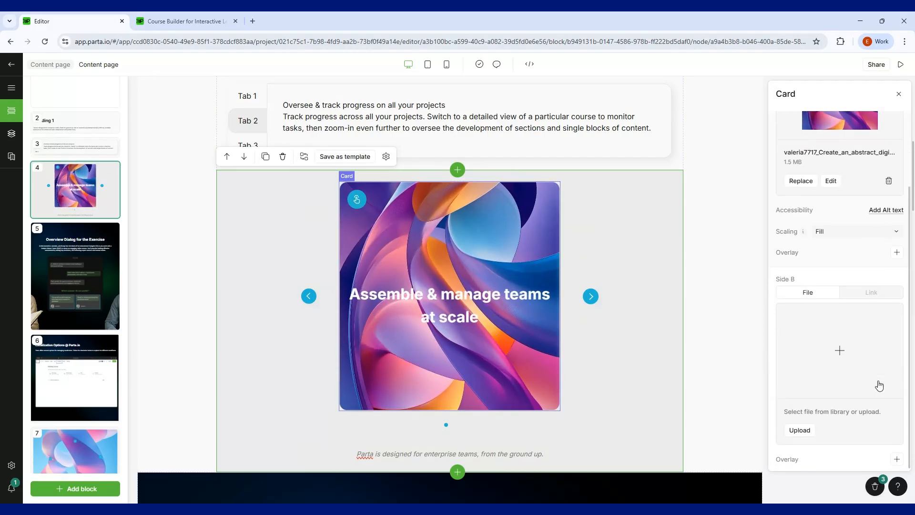
{"action": "scroll", "coordinate": [805, 341], "scroll_direction": "up", "scroll_amount": 2}
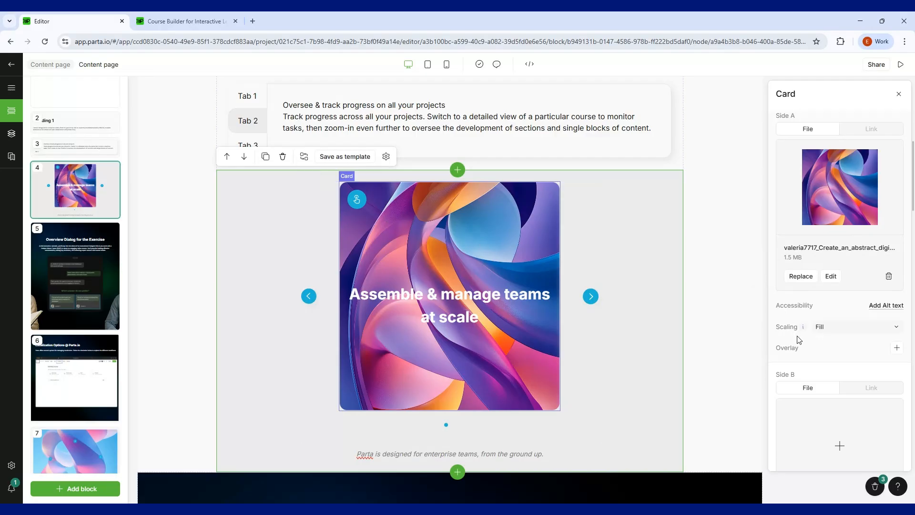
Advance the slider to the "Oversee & track progress on all your projects" card and flip it to its back side.
{"action": "left_click", "coordinate": [473, 292]}
{"action": "left_click", "coordinate": [590, 296]}
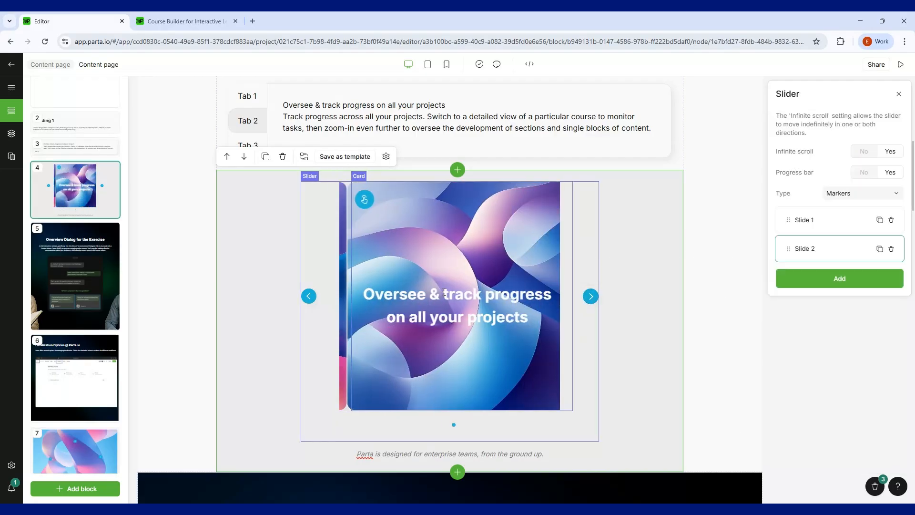
{"action": "left_click", "coordinate": [444, 292]}
{"action": "left_click", "coordinate": [359, 199]}
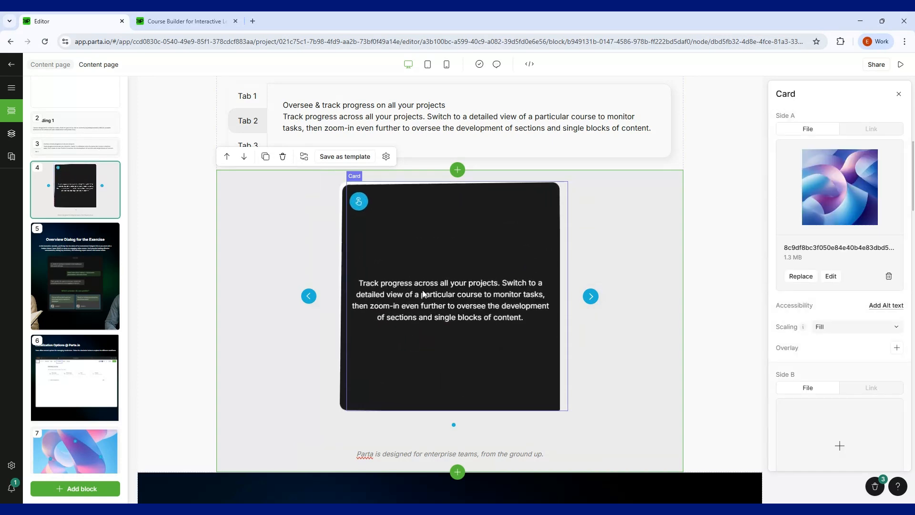
Replace the text on the back of the second slide's card with "fff" and reselect the card.
{"action": "triple_click", "coordinate": [423, 292]}
{"action": "triple_click", "coordinate": [414, 308]}
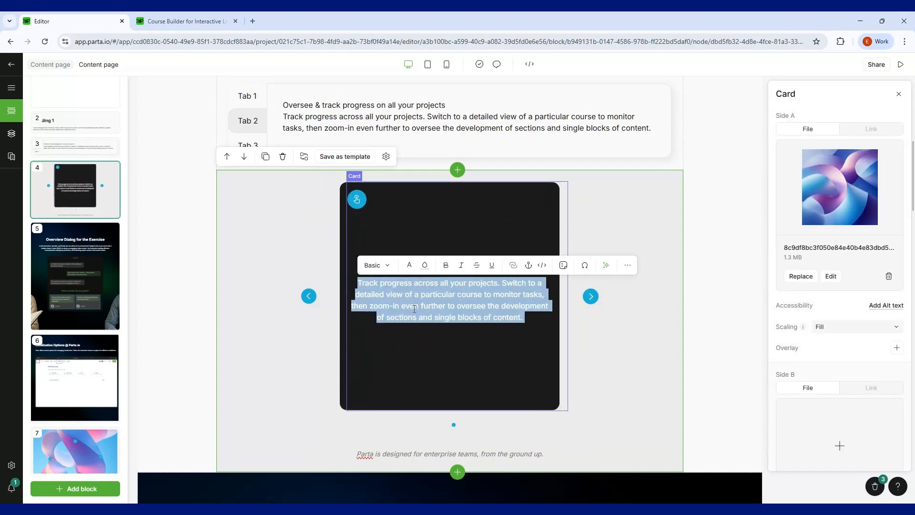
{"action": "type", "text": "fff"}
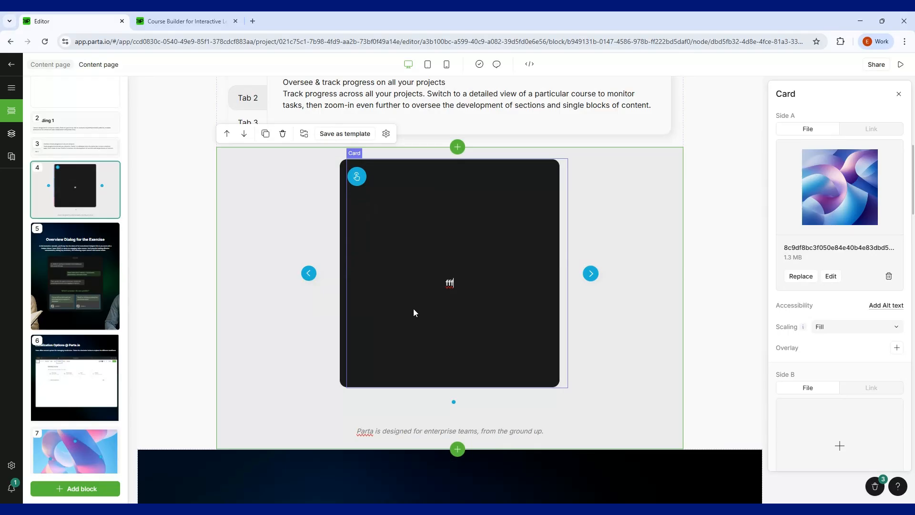
{"action": "scroll", "coordinate": [852, 374], "scroll_direction": "down", "scroll_amount": 2}
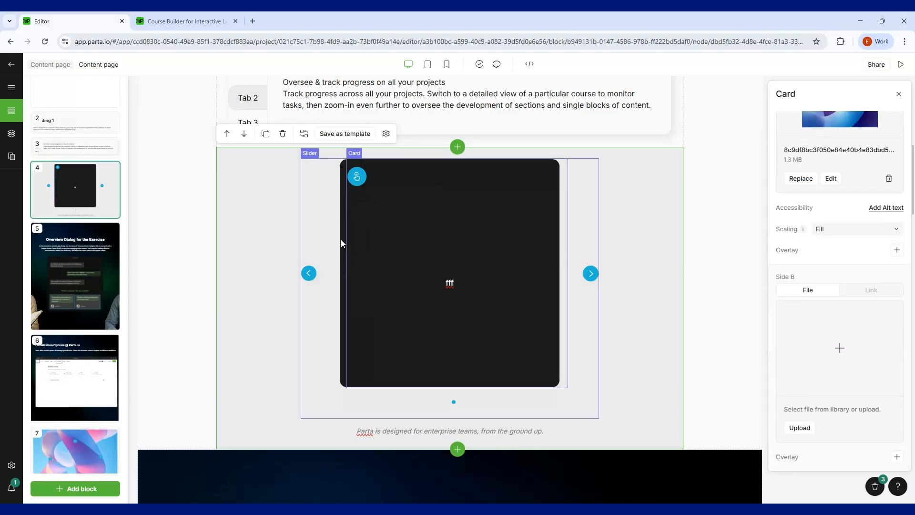
{"action": "left_click", "coordinate": [341, 224]}
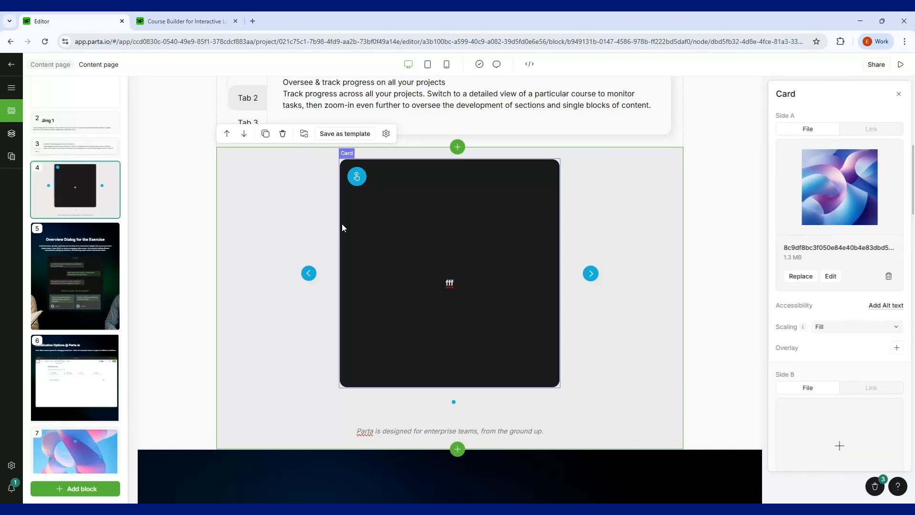
Examine the flipped card's Side B settings and the text formatting options for "fff", and compare them with the slider block's background settings.
{"action": "scroll", "coordinate": [853, 364], "scroll_direction": "down", "scroll_amount": 2}
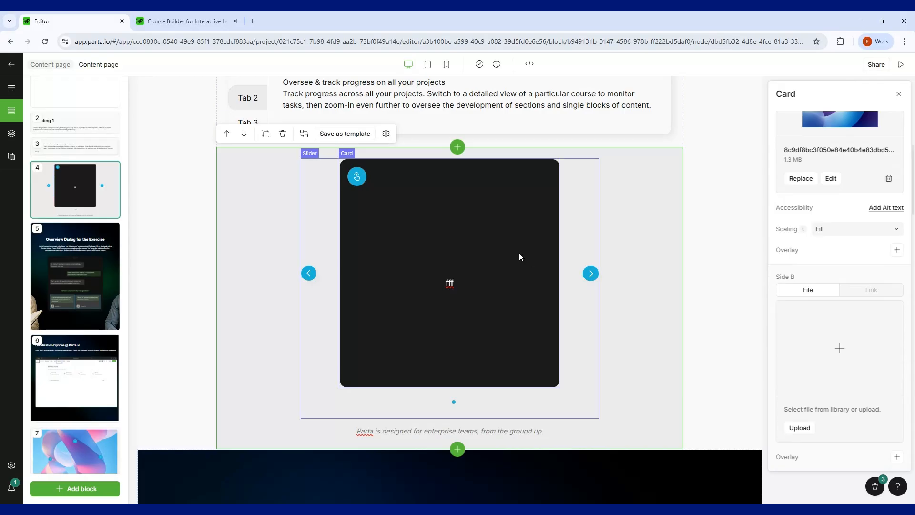
{"action": "double_click", "coordinate": [448, 283]}
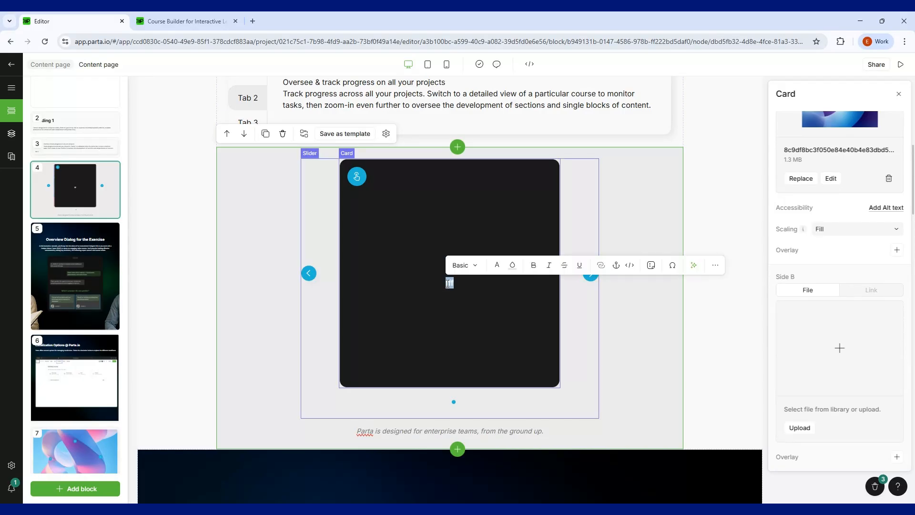
{"action": "left_click", "coordinate": [448, 283]}
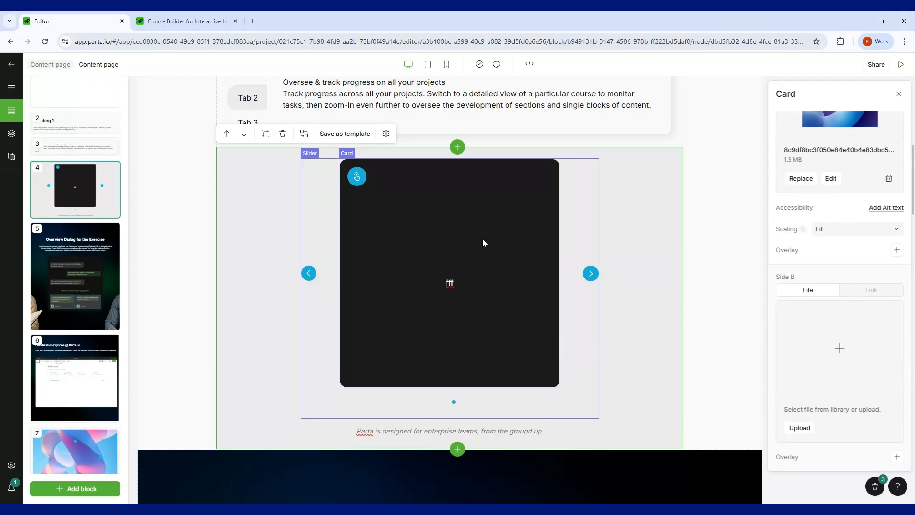
{"action": "left_click", "coordinate": [678, 249]}
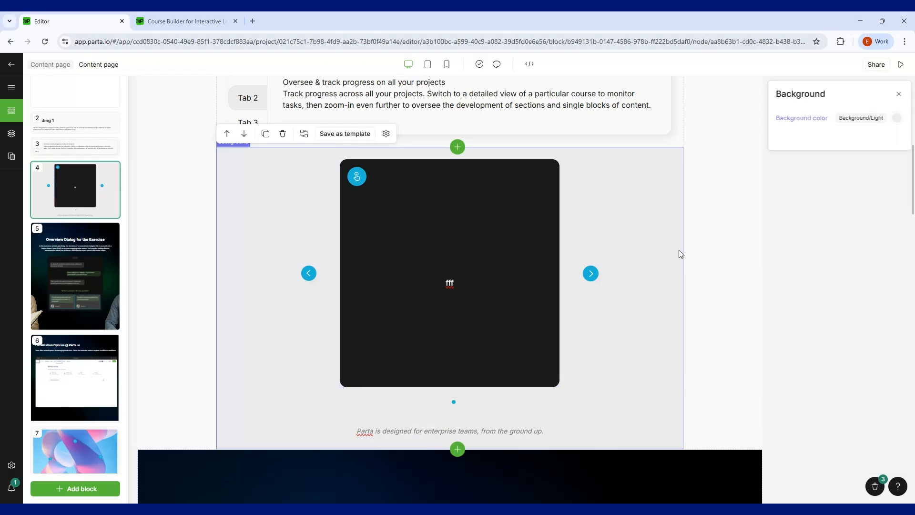
{"action": "left_click", "coordinate": [520, 259]}
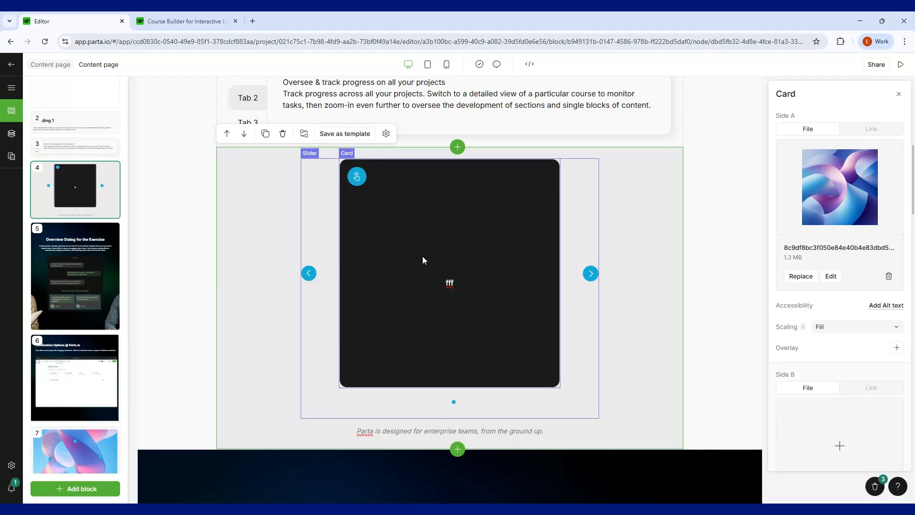
{"action": "left_click", "coordinate": [261, 158]}
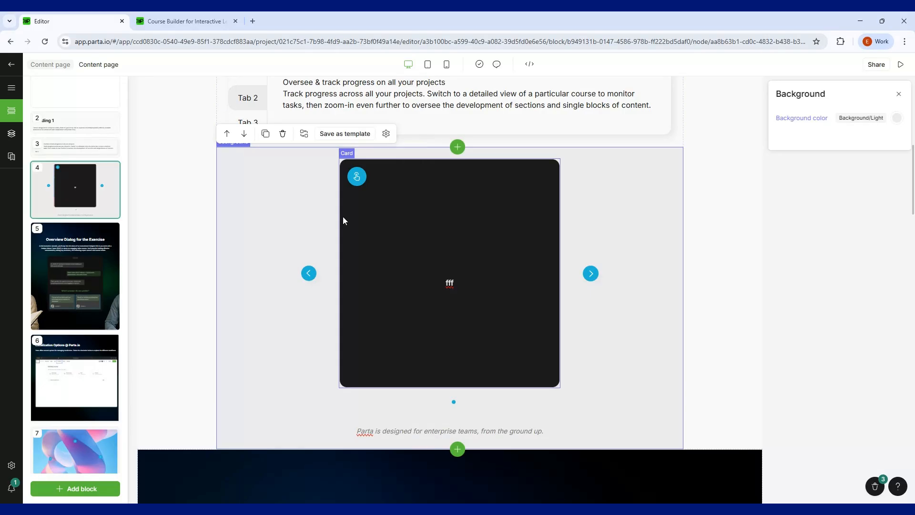
Inspect the settings of the card in the slider block and close them.
{"action": "left_click", "coordinate": [242, 186]}
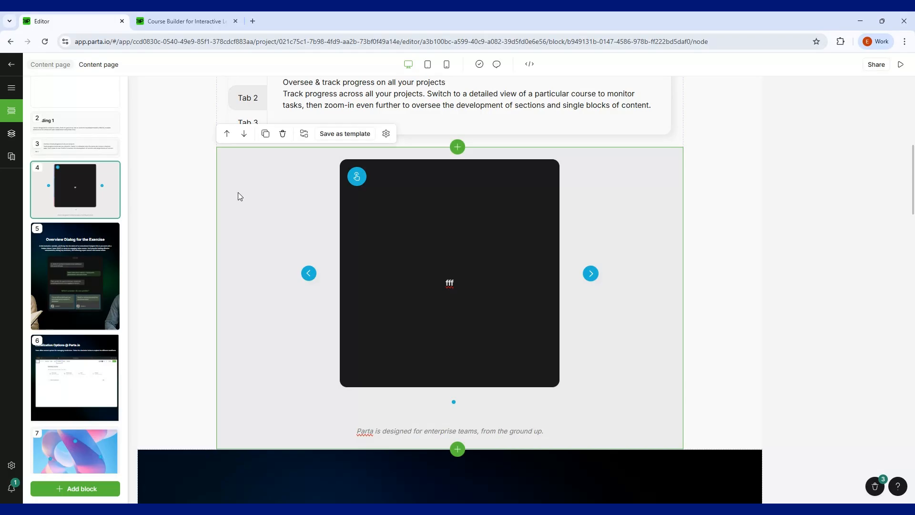
{"action": "left_click", "coordinate": [353, 204]}
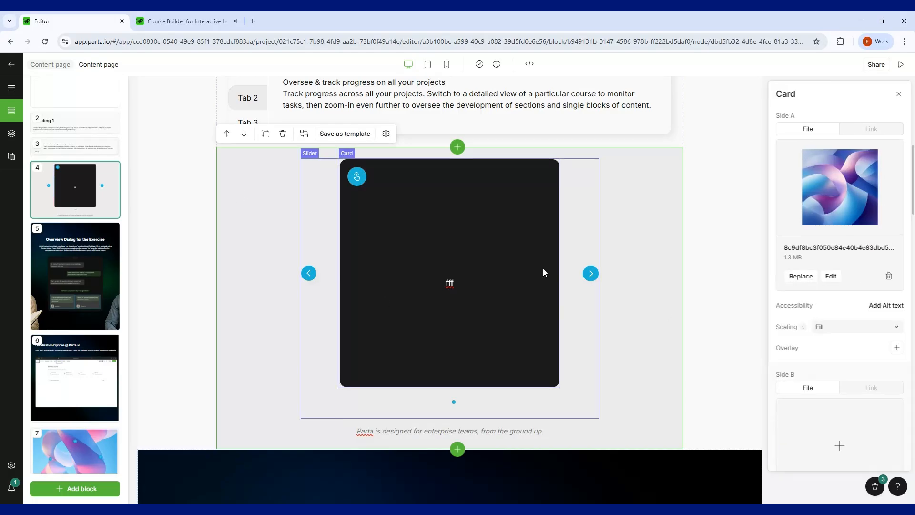
{"action": "left_click", "coordinate": [631, 220]}
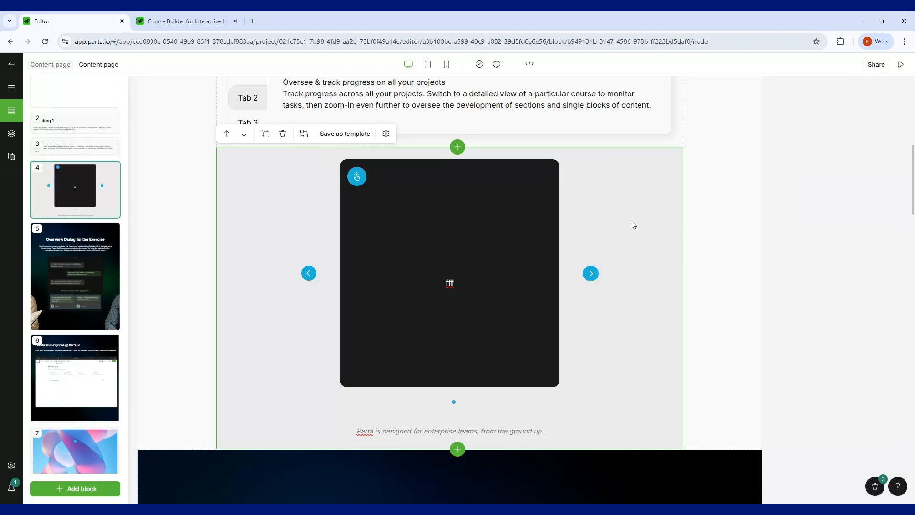
{"action": "left_click", "coordinate": [481, 237]}
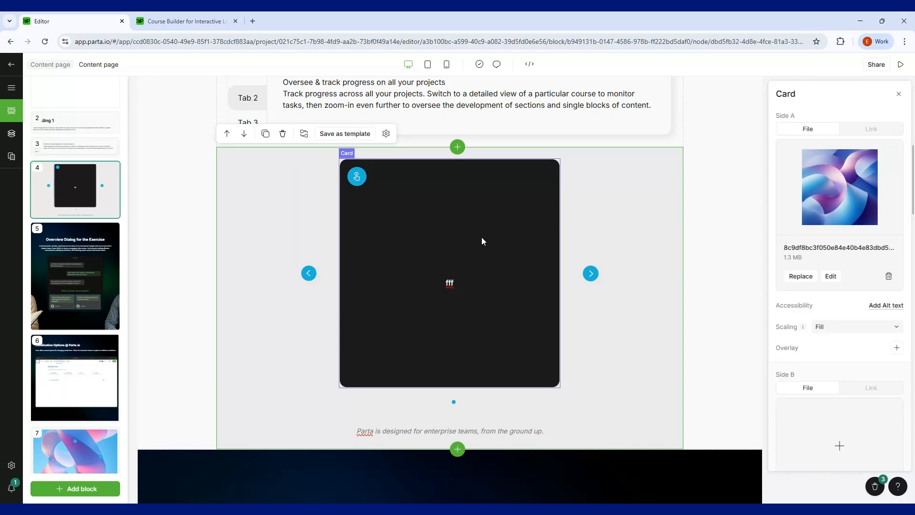
{"action": "scroll", "coordinate": [481, 236], "scroll_direction": "down", "scroll_amount": 2}
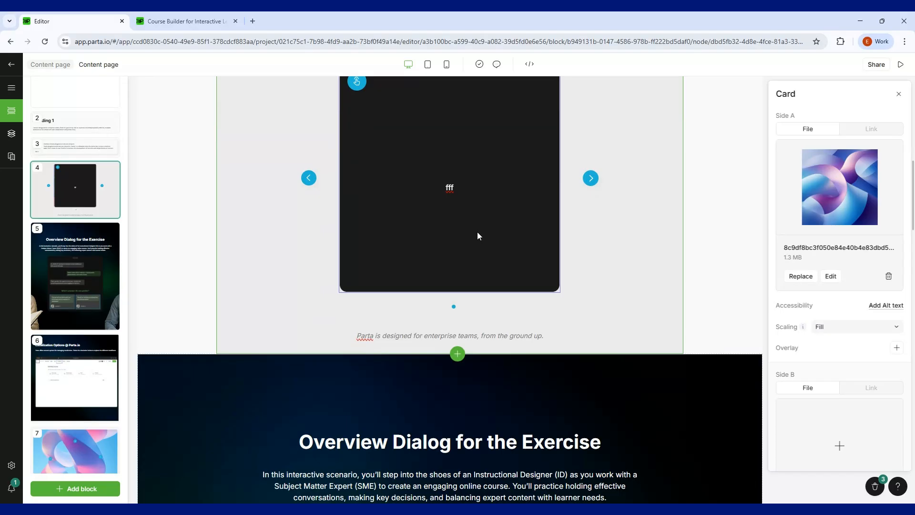
{"action": "scroll", "coordinate": [478, 237], "scroll_direction": "down", "scroll_amount": 6}
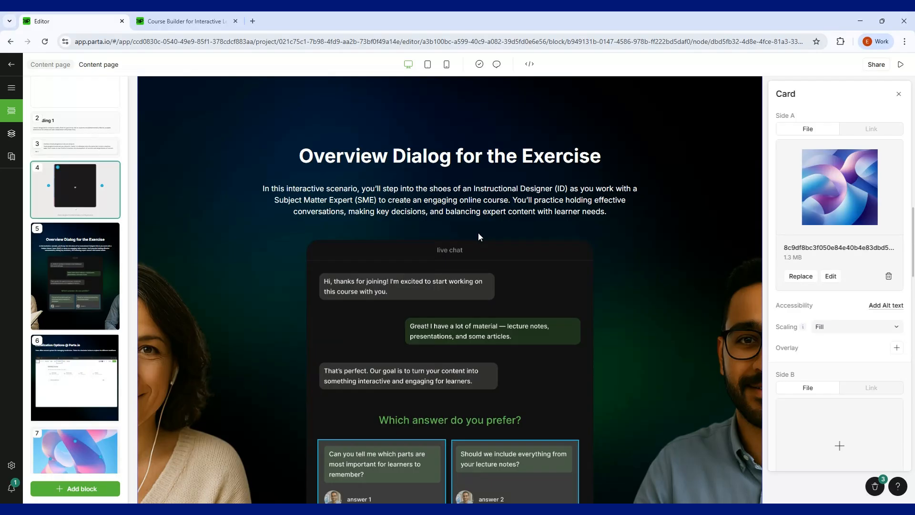
{"action": "left_click", "coordinate": [898, 94]}
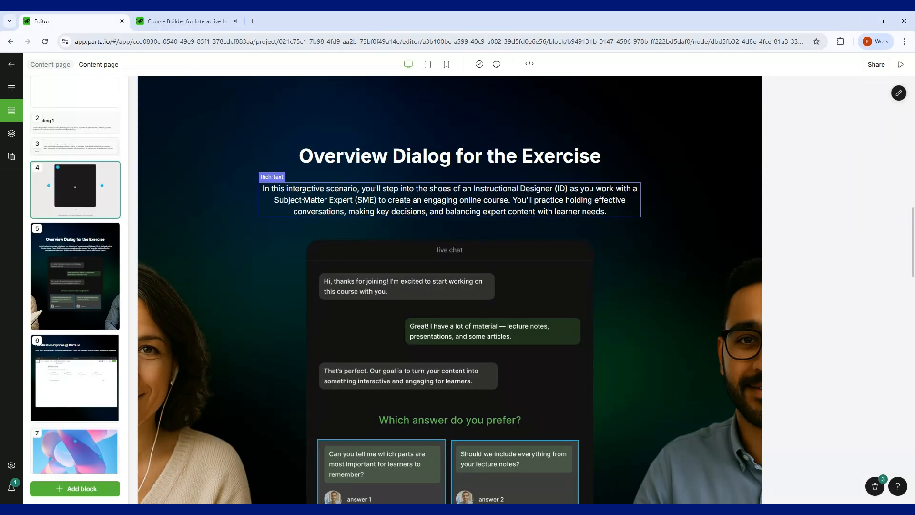
Inspect the background image and simulation settings of the "Overview Dialog for the Exercise" block.
{"action": "scroll", "coordinate": [257, 171], "scroll_direction": "up", "scroll_amount": 2}
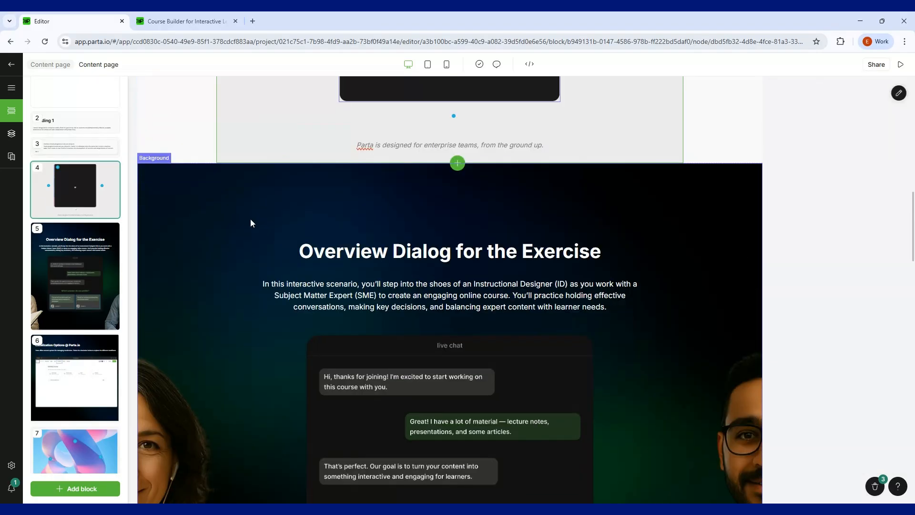
{"action": "left_click", "coordinate": [250, 219]}
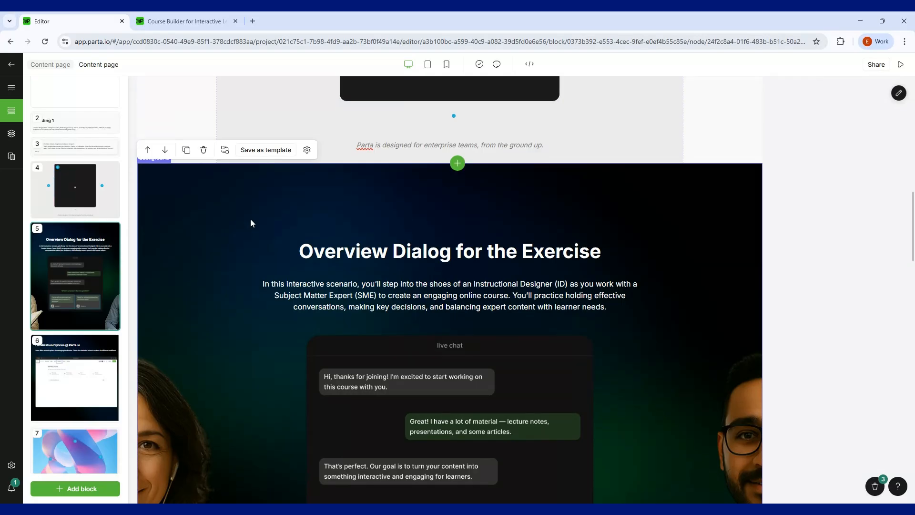
{"action": "left_click", "coordinate": [251, 222]}
{"action": "scroll", "coordinate": [251, 223], "scroll_direction": "down", "scroll_amount": 3}
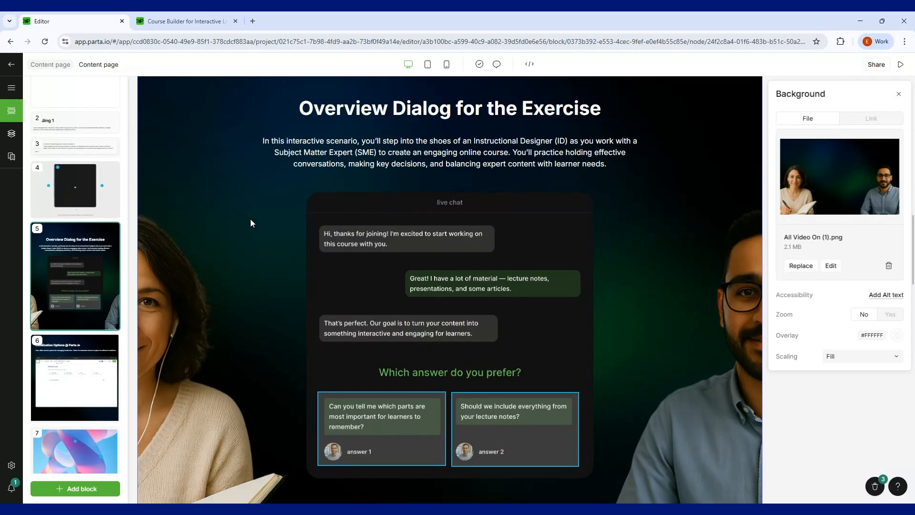
{"action": "left_click", "coordinate": [404, 229]}
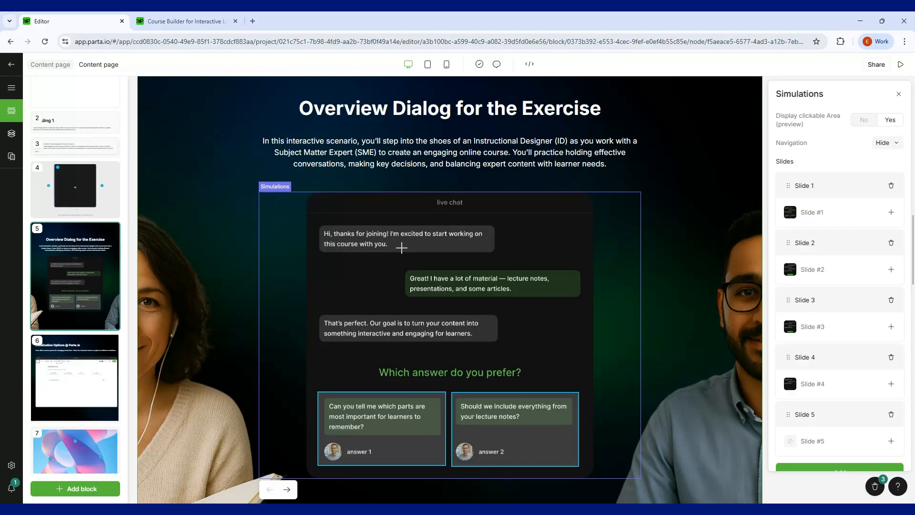
{"action": "scroll", "coordinate": [415, 352], "scroll_direction": "down", "scroll_amount": 2}
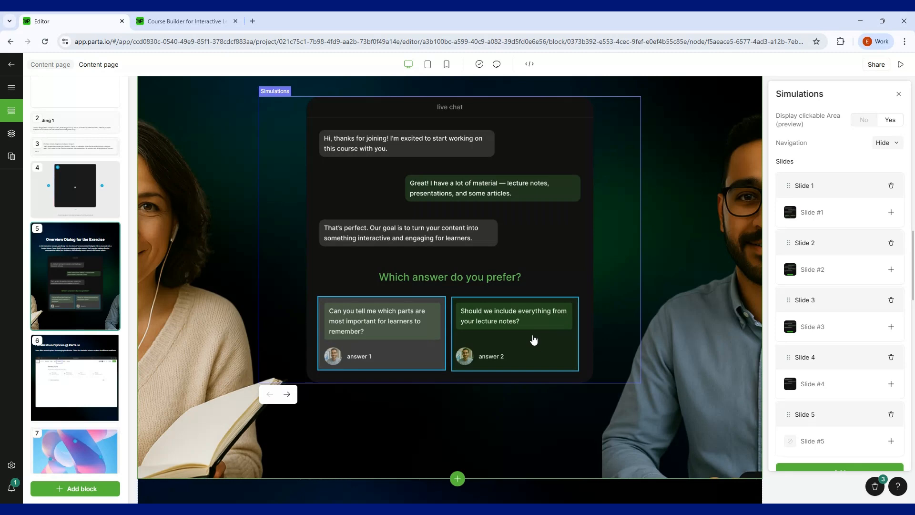
{"action": "scroll", "coordinate": [533, 339], "scroll_direction": "up", "scroll_amount": 2}
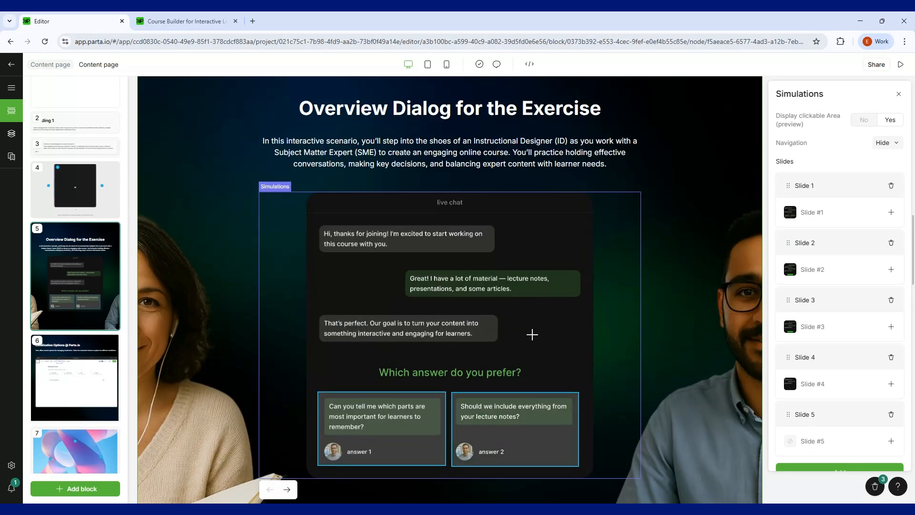
{"action": "left_click", "coordinate": [220, 271]}
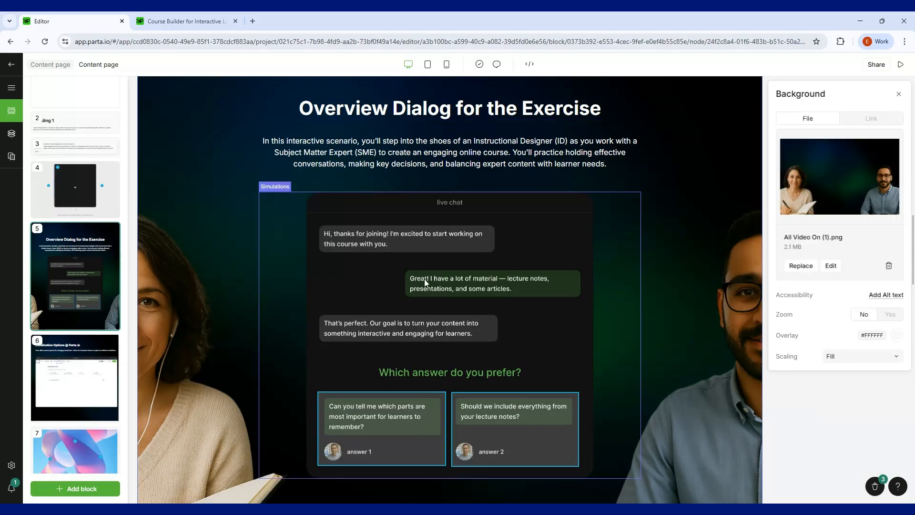
Select the clickable areas over answer 2 and answer 1 in the simulation and open the slide linked to answer 1.
{"action": "left_click", "coordinate": [333, 206]}
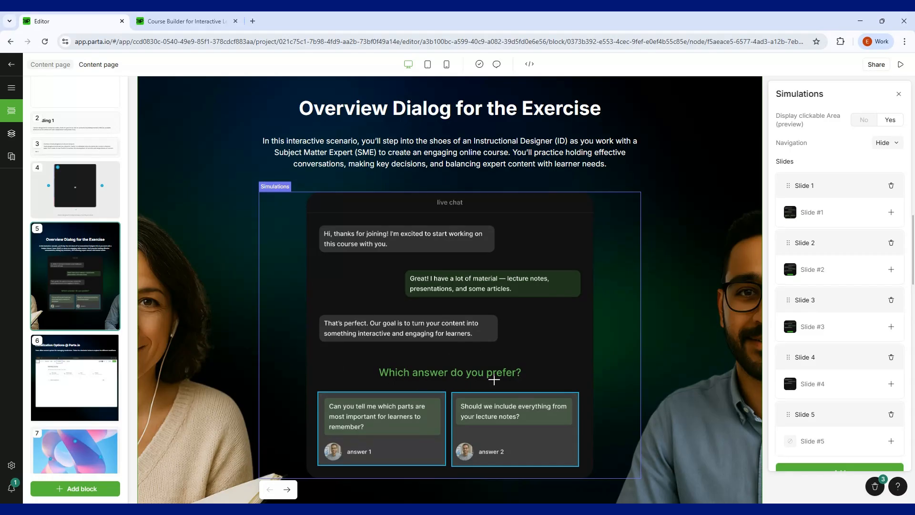
{"action": "left_click", "coordinate": [467, 433]}
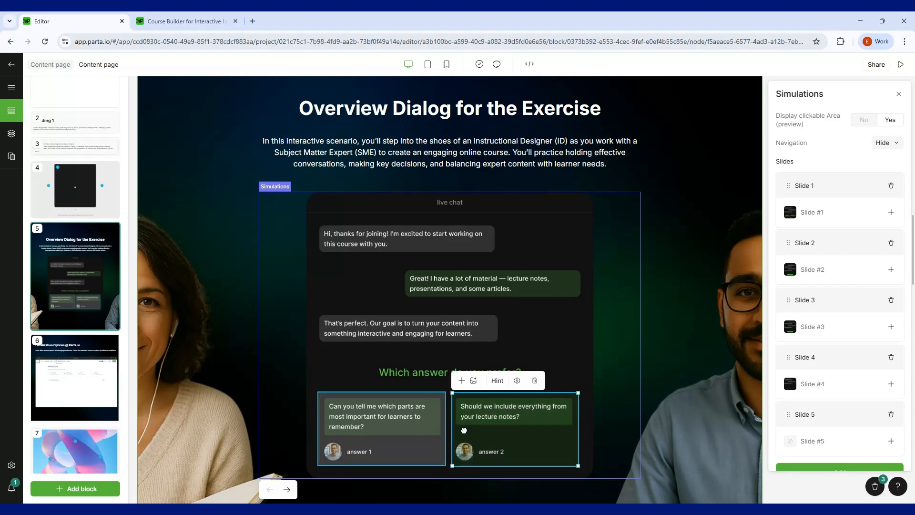
{"action": "left_click", "coordinate": [387, 432]}
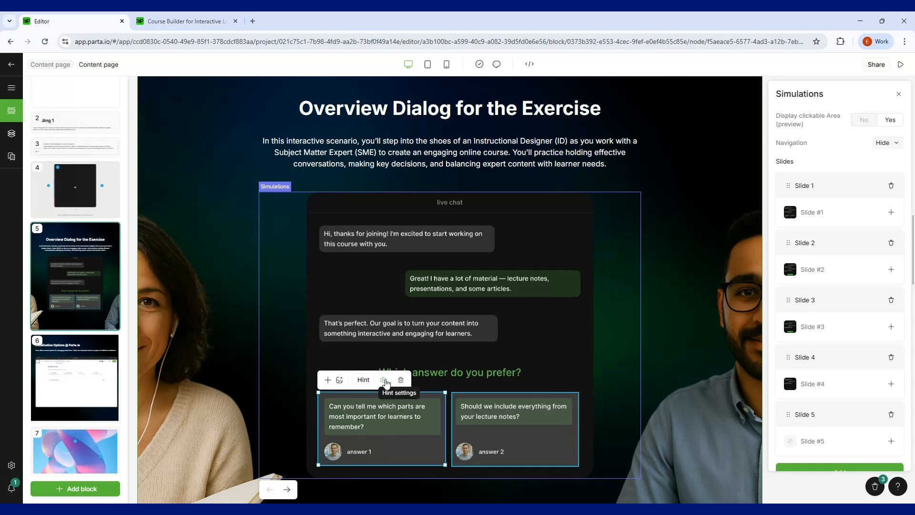
{"action": "left_click", "coordinate": [340, 384]}
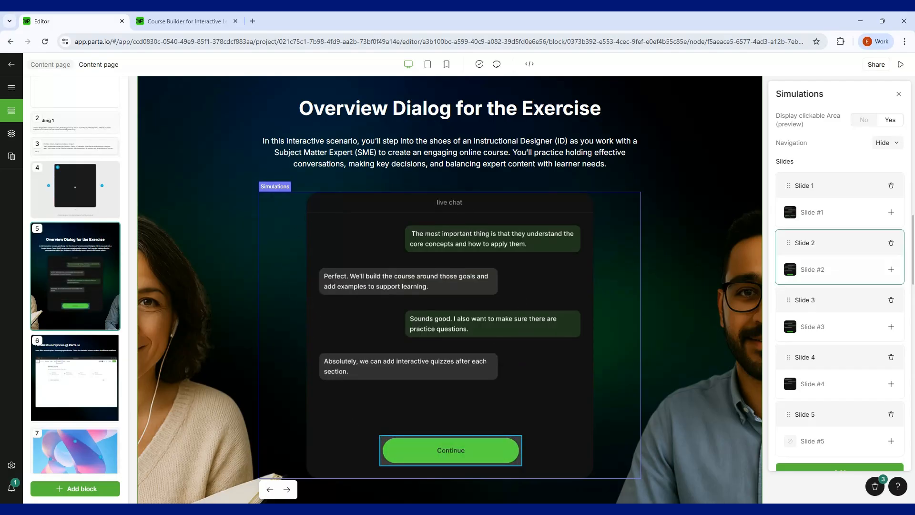
Review the images and clickable areas of simulation slides 1 through 5 one by one.
{"action": "left_click", "coordinate": [806, 327]}
{"action": "left_click", "coordinate": [823, 274]}
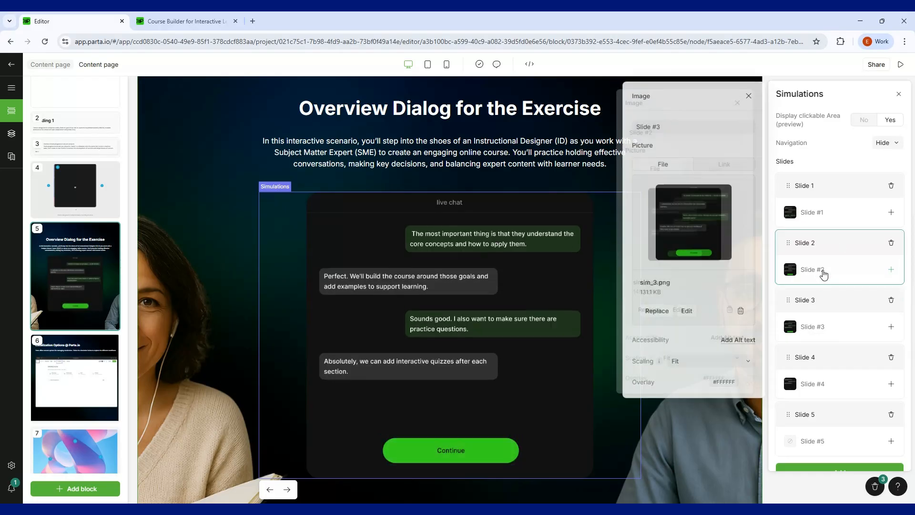
{"action": "left_click", "coordinate": [825, 223]}
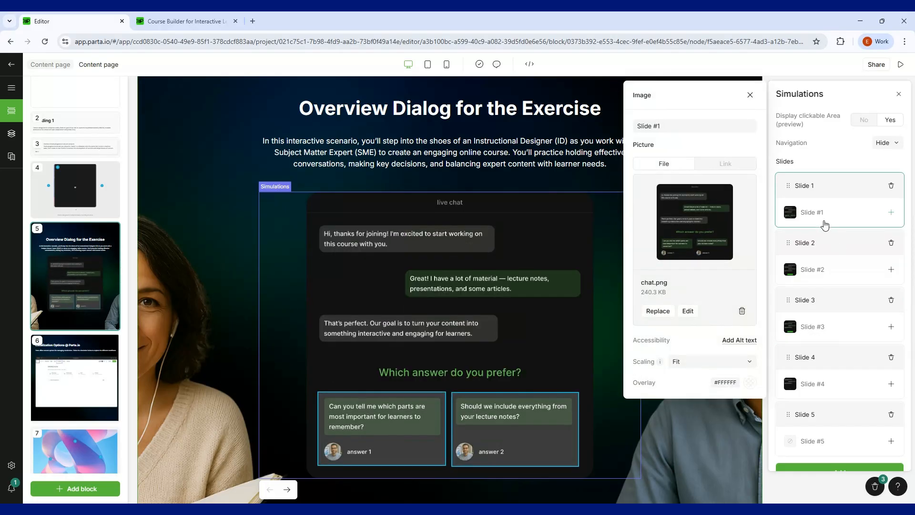
{"action": "left_click", "coordinate": [825, 225]}
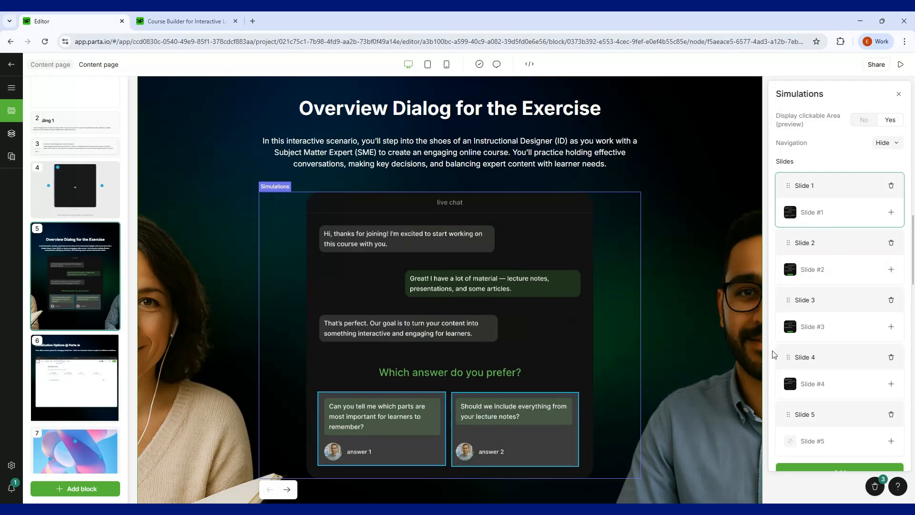
{"action": "left_click", "coordinate": [827, 266]}
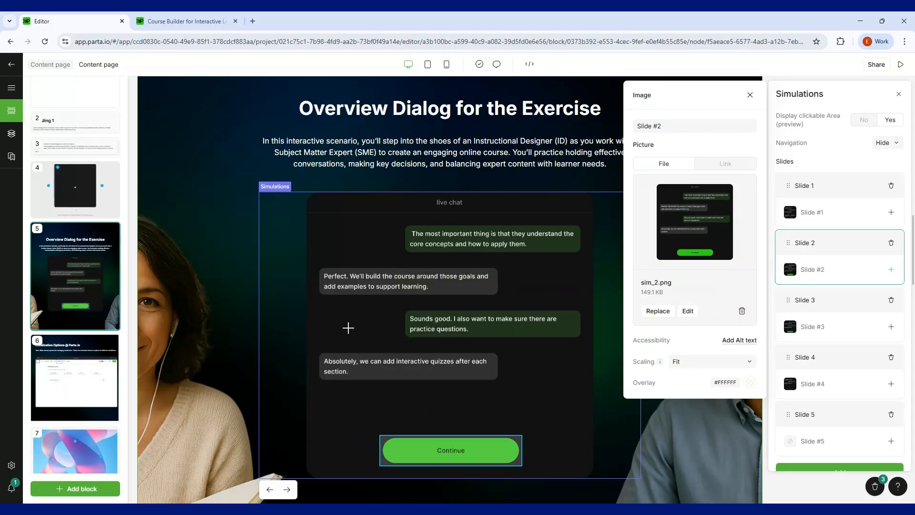
{"action": "left_click", "coordinate": [829, 327]}
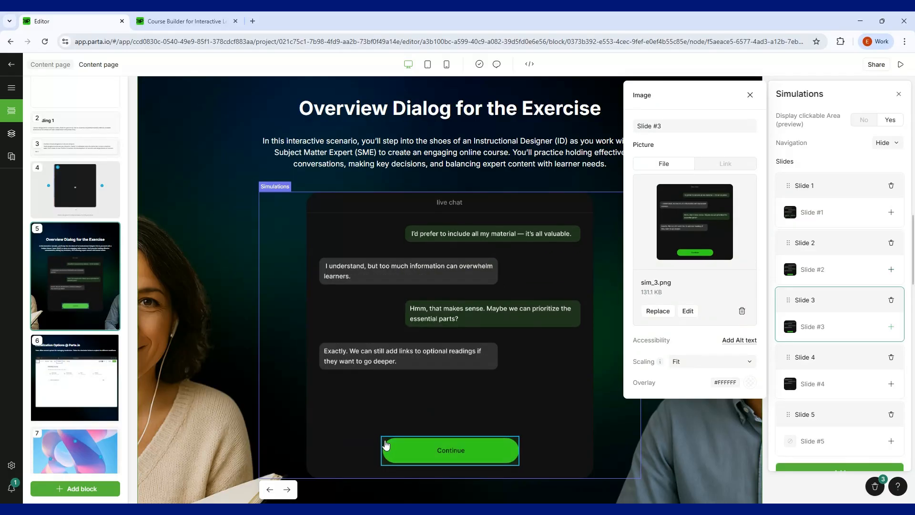
{"action": "left_click", "coordinate": [821, 384]}
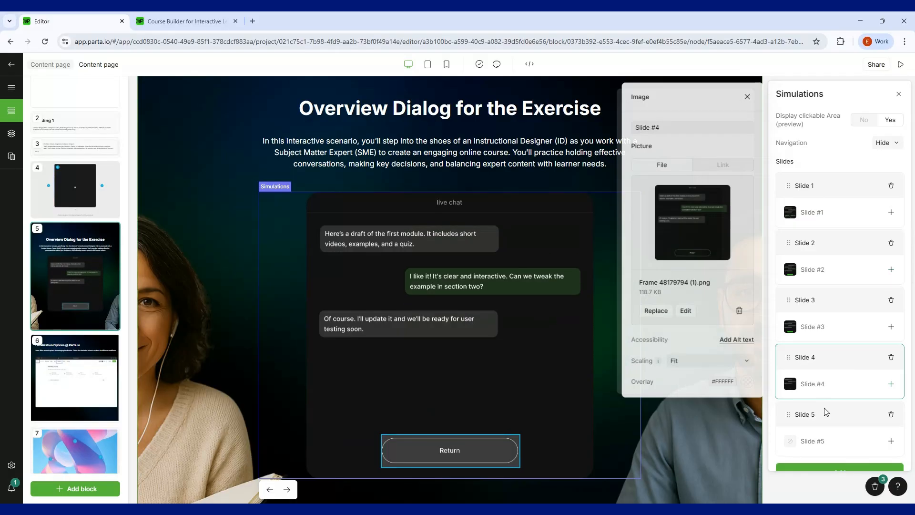
{"action": "left_click", "coordinate": [830, 439]}
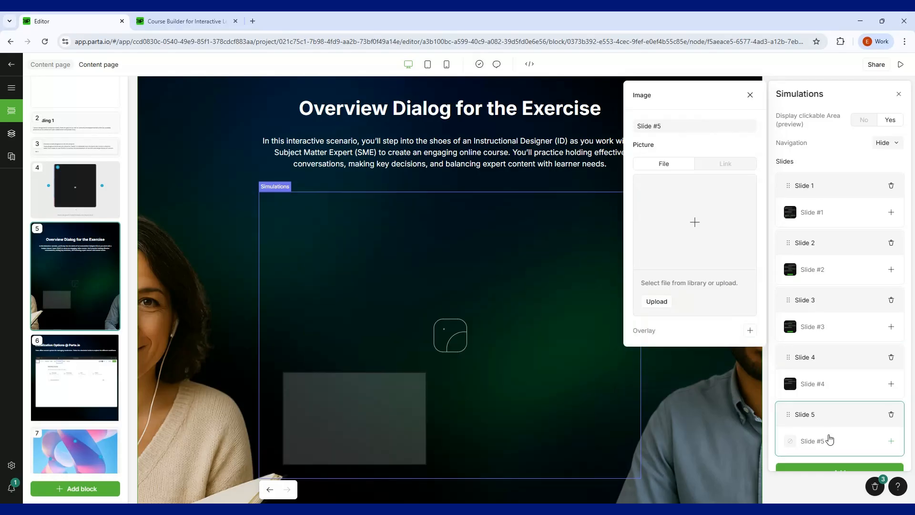
Try out a second clickable area beside the existing one on slide 5, viewing its destination slide choices, and delete it.
{"action": "left_click", "coordinate": [387, 420]}
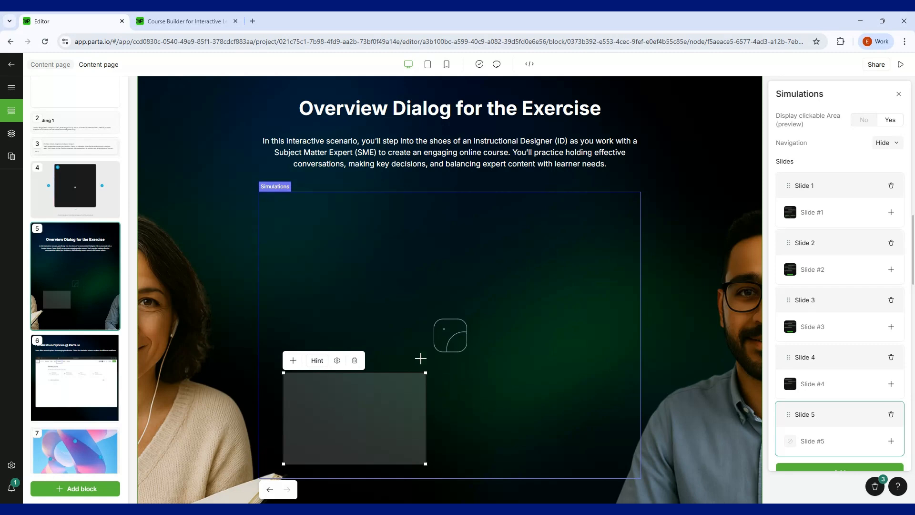
{"action": "mouse_move", "coordinate": [441, 374]}
{"action": "left_mouse_down"}
{"action": "mouse_move", "coordinate": [602, 463]}
{"action": "mouse_move", "coordinate": [556, 460]}
{"action": "left_mouse_up"}
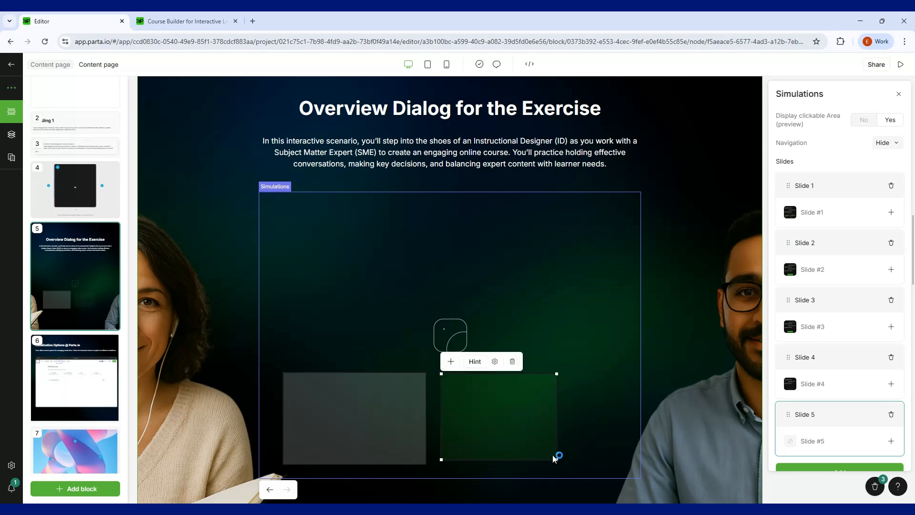
{"action": "left_click", "coordinate": [451, 364]}
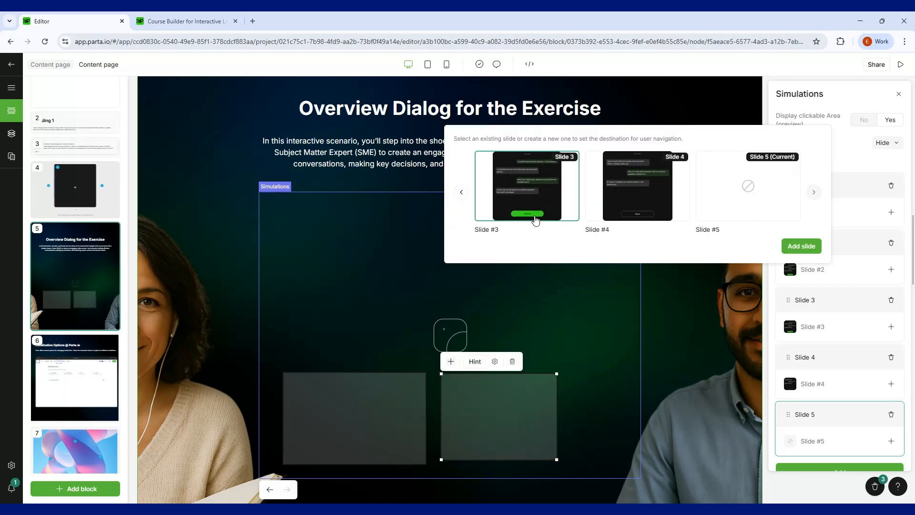
{"action": "left_click", "coordinate": [510, 400]}
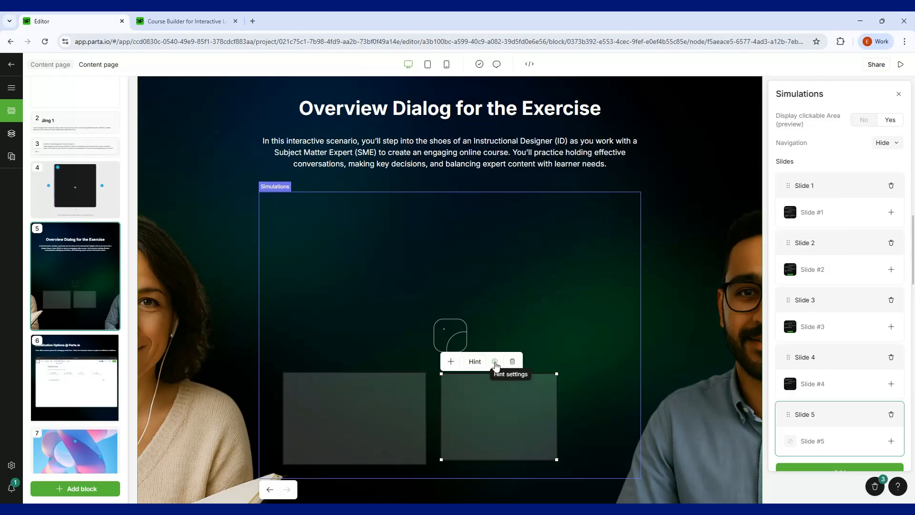
{"action": "left_click", "coordinate": [512, 362]}
Revisit simulation slides 4, 1 and 2, return to slide 1, and close its image settings.
{"action": "left_click", "coordinate": [833, 387]}
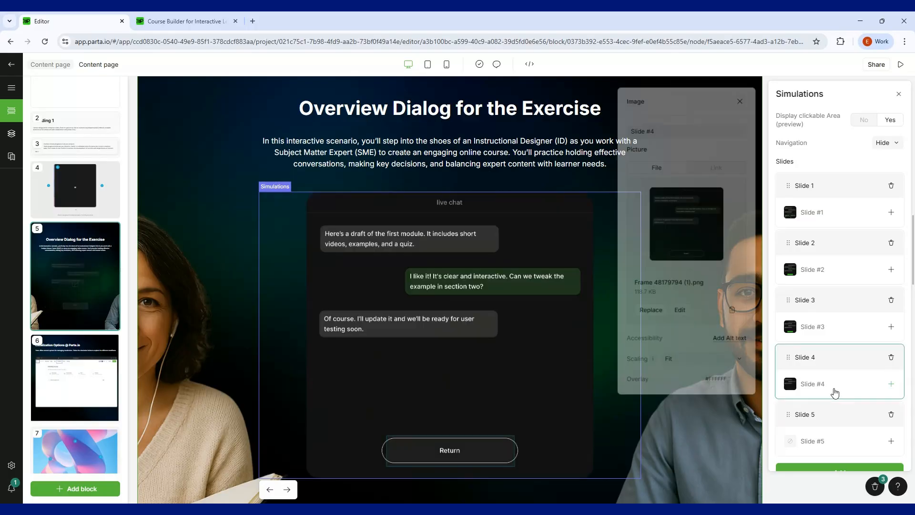
{"action": "left_click", "coordinate": [822, 214]}
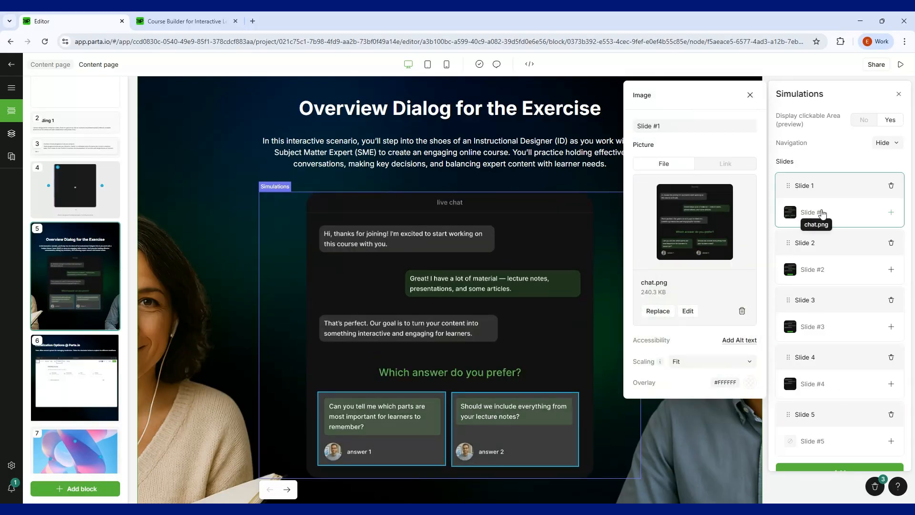
{"action": "left_click", "coordinate": [837, 280]}
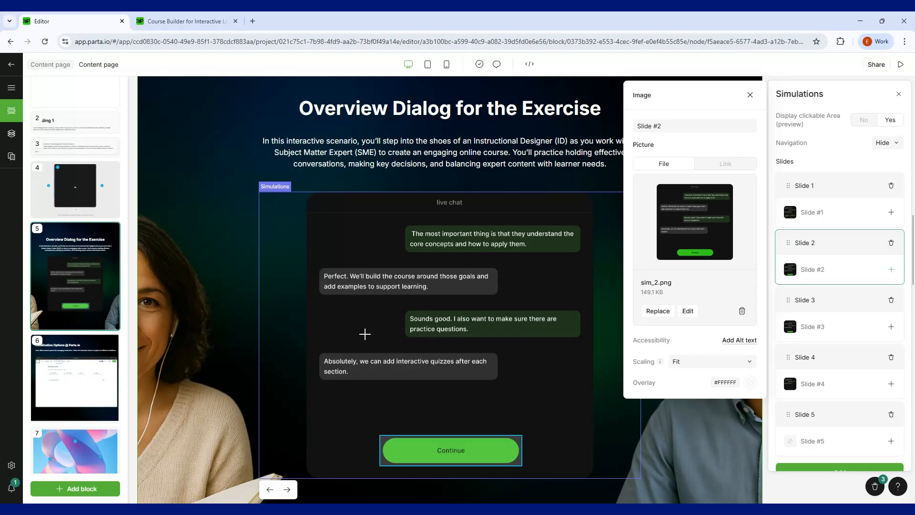
{"action": "left_click", "coordinate": [748, 95]}
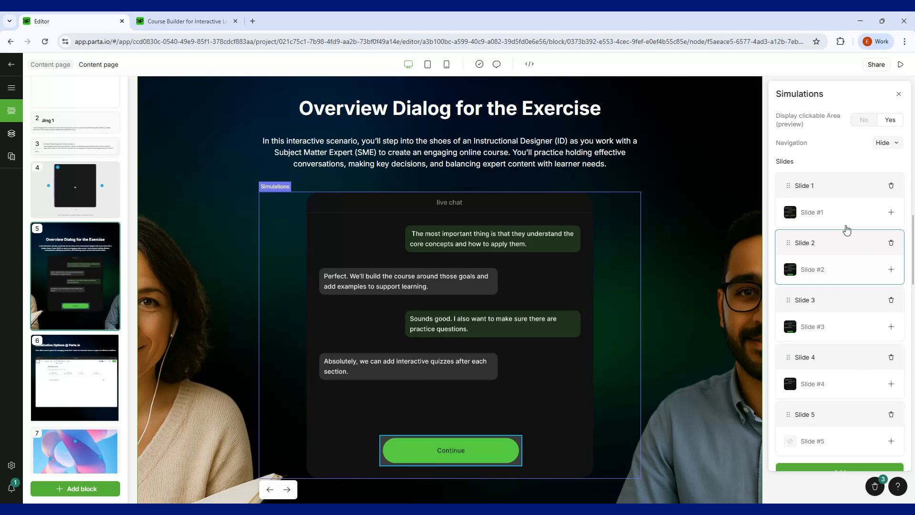
{"action": "left_click", "coordinate": [826, 217]}
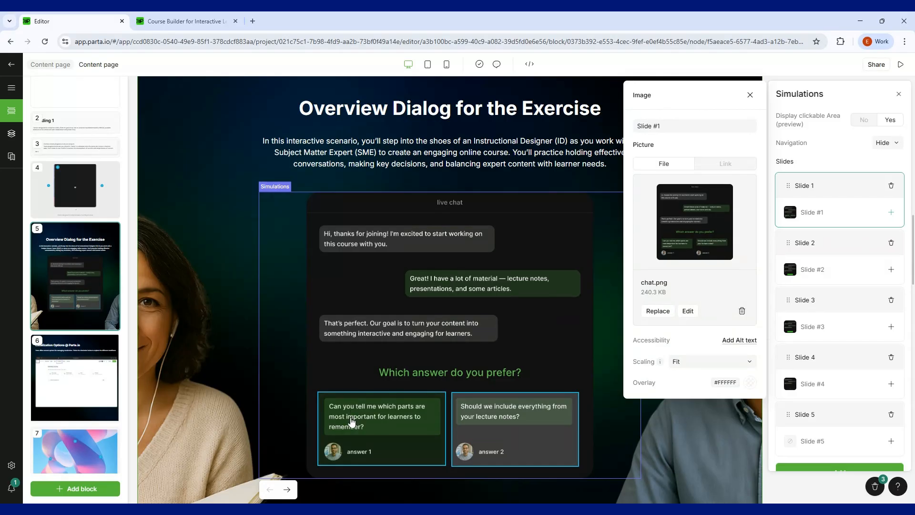
{"action": "left_click", "coordinate": [749, 96]}
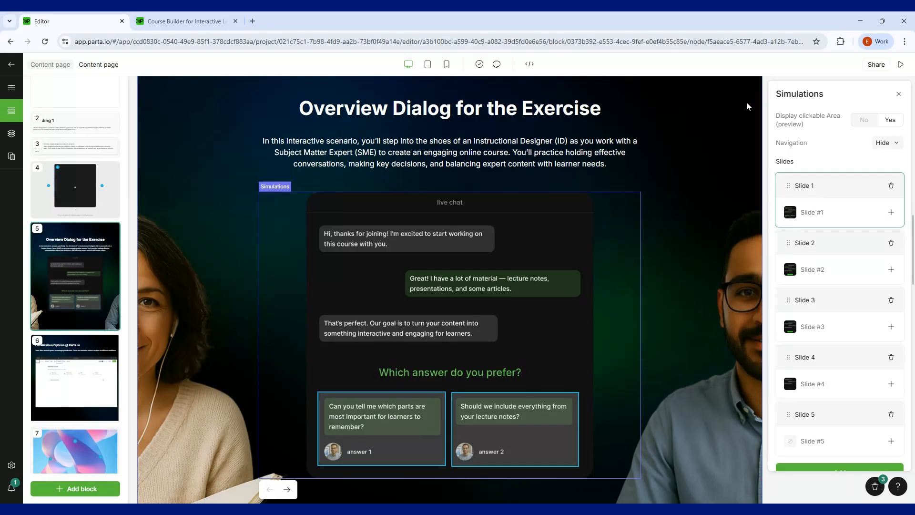
Preview the course page and play through the live-chat simulation with answer 1, Continue and Return.
{"action": "left_click", "coordinate": [901, 66]}
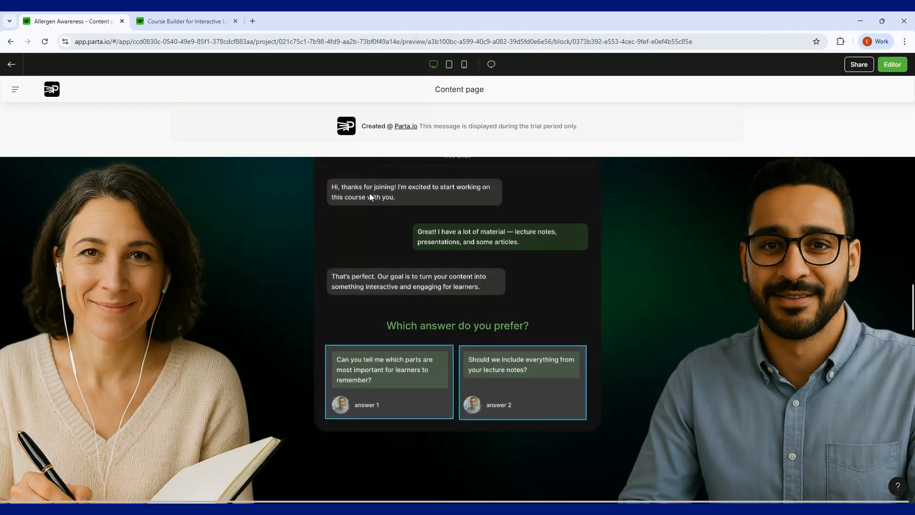
{"action": "scroll", "coordinate": [457, 284], "scroll_direction": "up", "scroll_amount": 2}
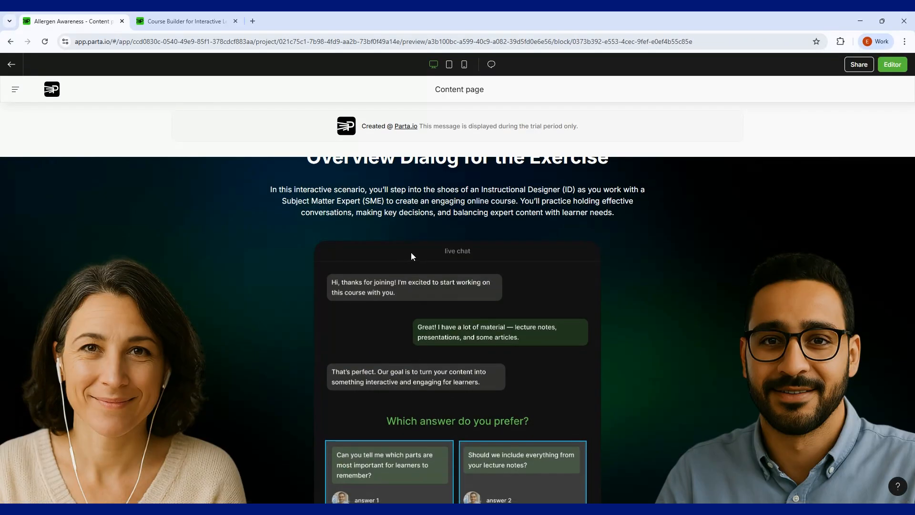
{"action": "scroll", "coordinate": [411, 252], "scroll_direction": "down", "scroll_amount": 1}
{"action": "scroll", "coordinate": [271, 330], "scroll_direction": "down", "scroll_amount": 3}
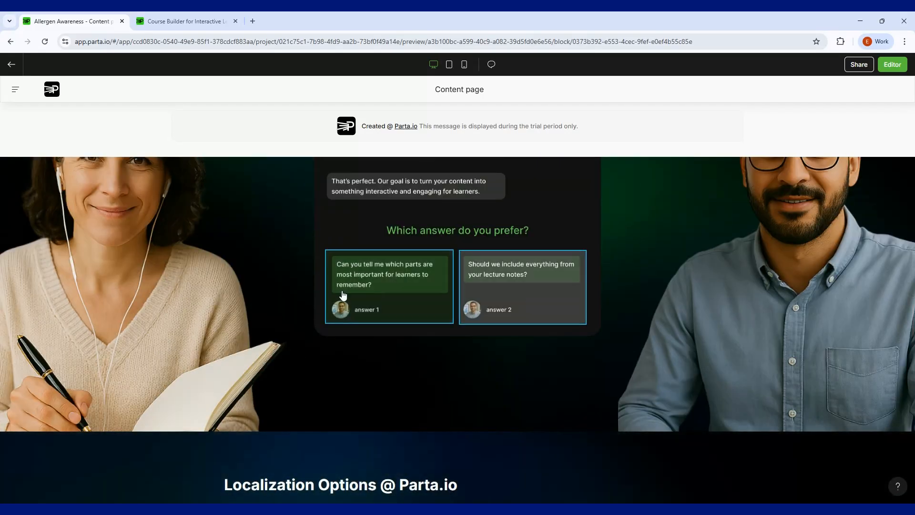
{"action": "left_click", "coordinate": [378, 306]}
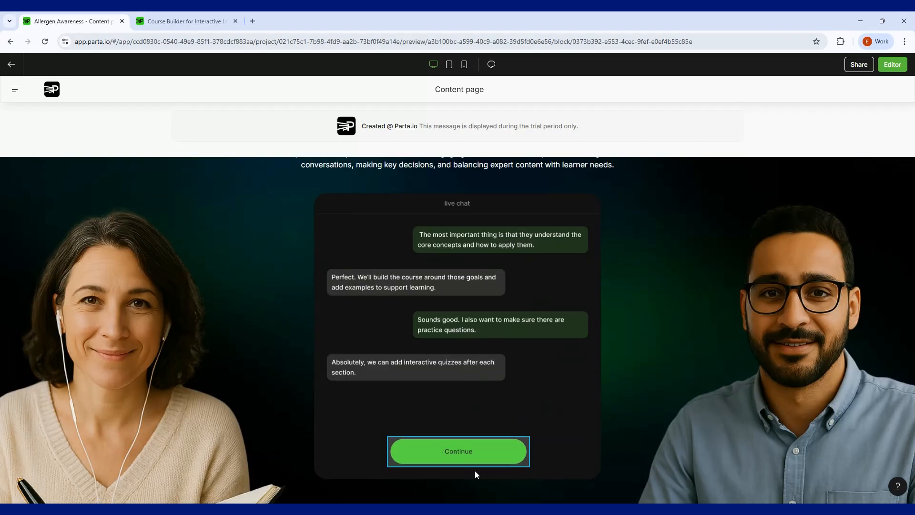
{"action": "left_click", "coordinate": [465, 447]}
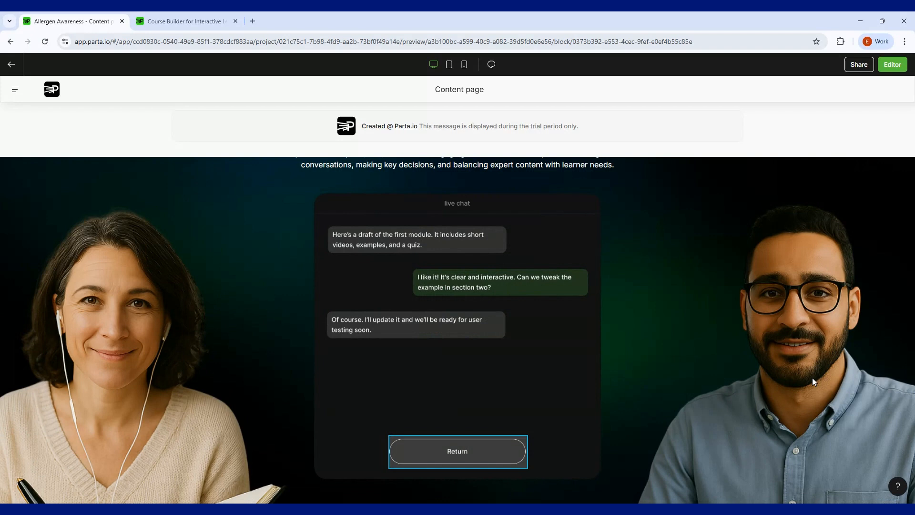
{"action": "left_click", "coordinate": [420, 453]}
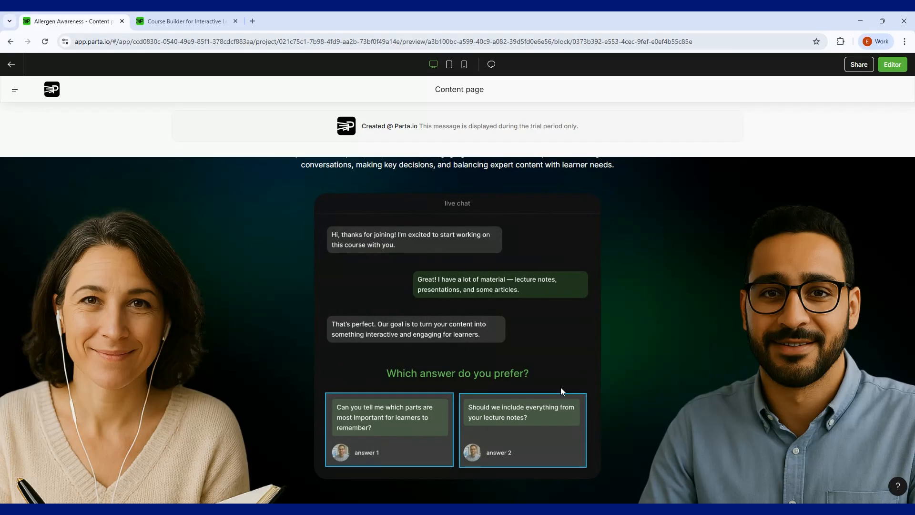
{"action": "scroll", "coordinate": [361, 345], "scroll_direction": "up", "scroll_amount": 3}
{"action": "scroll", "coordinate": [361, 347], "scroll_direction": "down", "scroll_amount": 3}
{"action": "scroll", "coordinate": [253, 342], "scroll_direction": "up", "scroll_amount": 2}
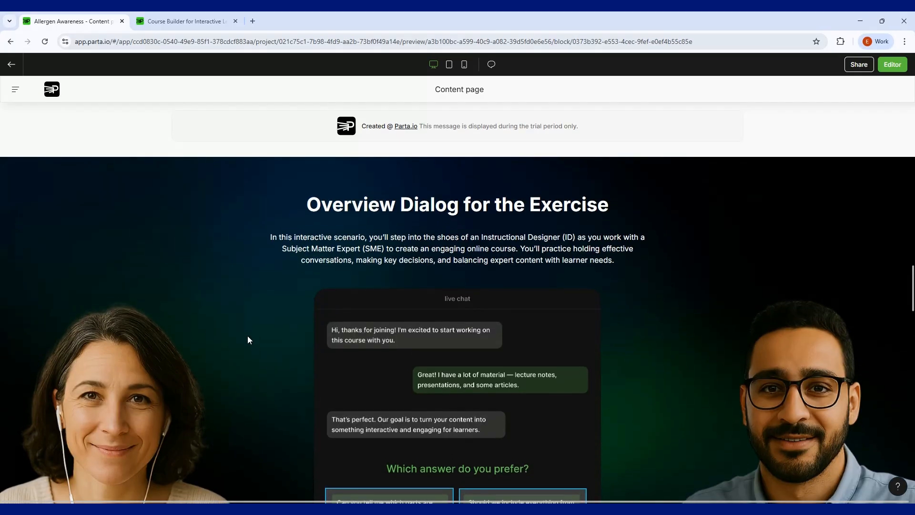
{"action": "scroll", "coordinate": [248, 336], "scroll_direction": "down", "scroll_amount": 2}
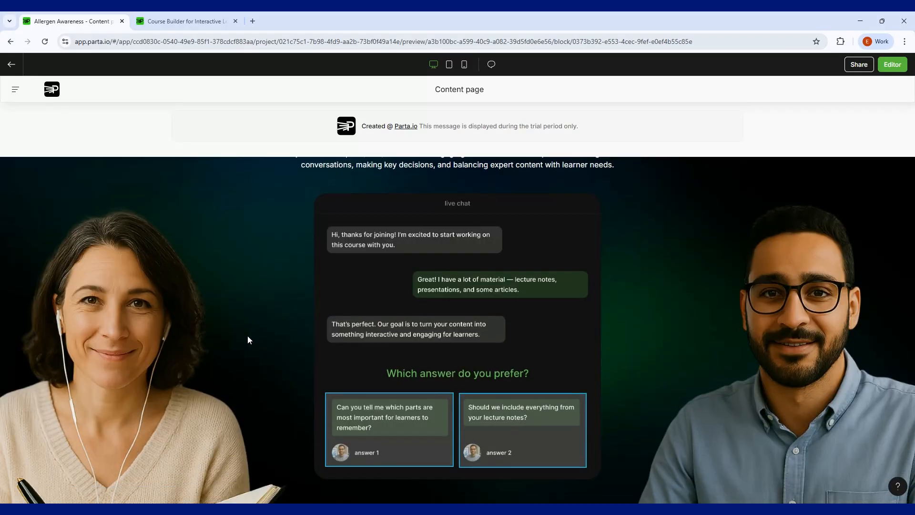
Check how the live-chat simulation displays in the mobile and tablet versions, and return to the desktop version.
{"action": "left_click", "coordinate": [448, 64]}
{"action": "left_click", "coordinate": [465, 66]}
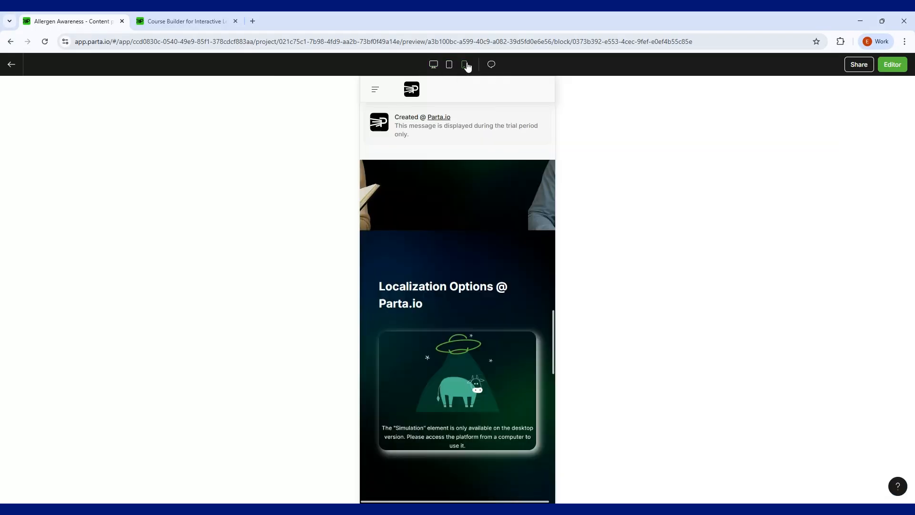
{"action": "scroll", "coordinate": [480, 339], "scroll_direction": "down", "scroll_amount": 1}
{"action": "scroll", "coordinate": [429, 212], "scroll_direction": "up", "scroll_amount": 6}
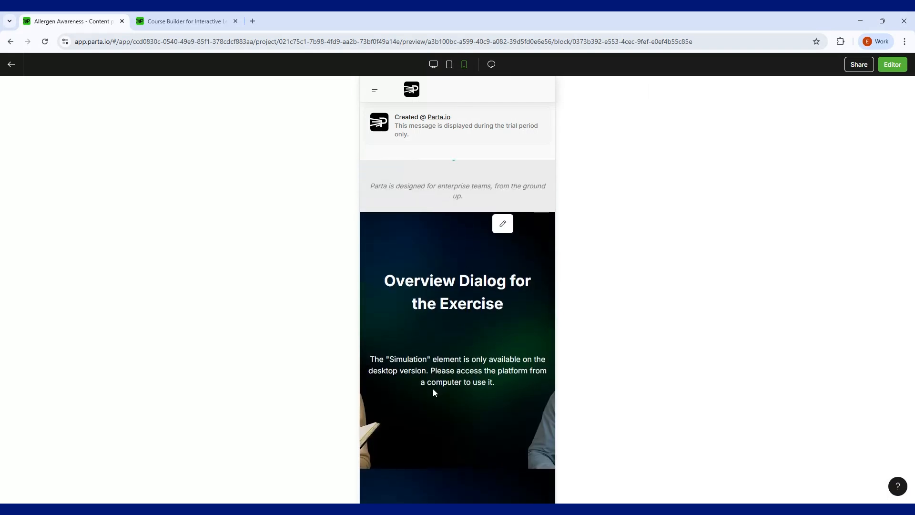
{"action": "left_click", "coordinate": [449, 64]}
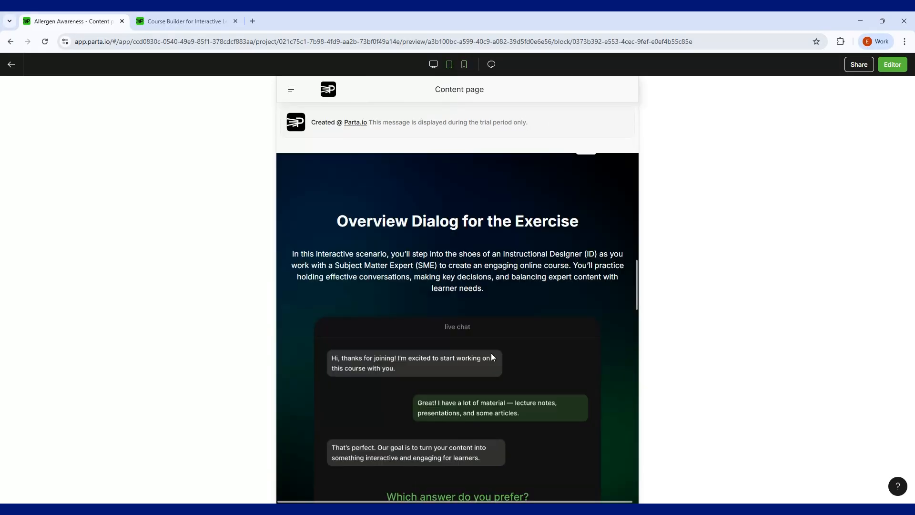
{"action": "scroll", "coordinate": [487, 354], "scroll_direction": "down", "scroll_amount": 3}
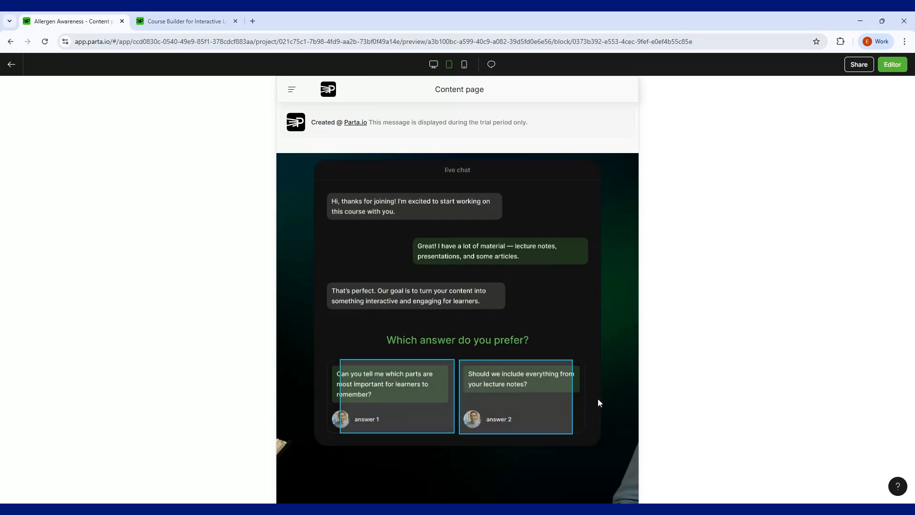
{"action": "left_click", "coordinate": [433, 65]}
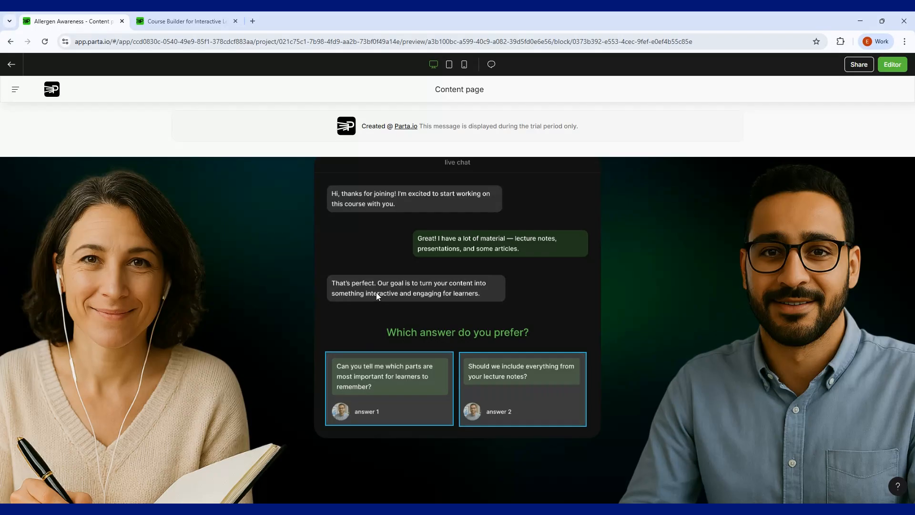
{"action": "scroll", "coordinate": [375, 292], "scroll_direction": "down", "scroll_amount": 3}
{"action": "scroll", "coordinate": [373, 292], "scroll_direction": "up", "scroll_amount": 3}
{"action": "scroll", "coordinate": [361, 292], "scroll_direction": "up", "scroll_amount": 1}
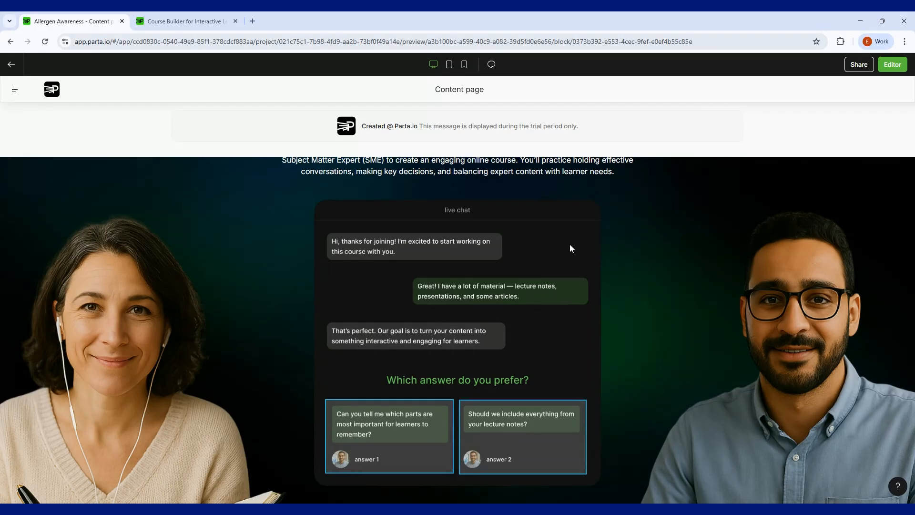
{"action": "scroll", "coordinate": [682, 327], "scroll_direction": "up", "scroll_amount": 3}
{"action": "scroll", "coordinate": [669, 324], "scroll_direction": "down", "scroll_amount": 2}
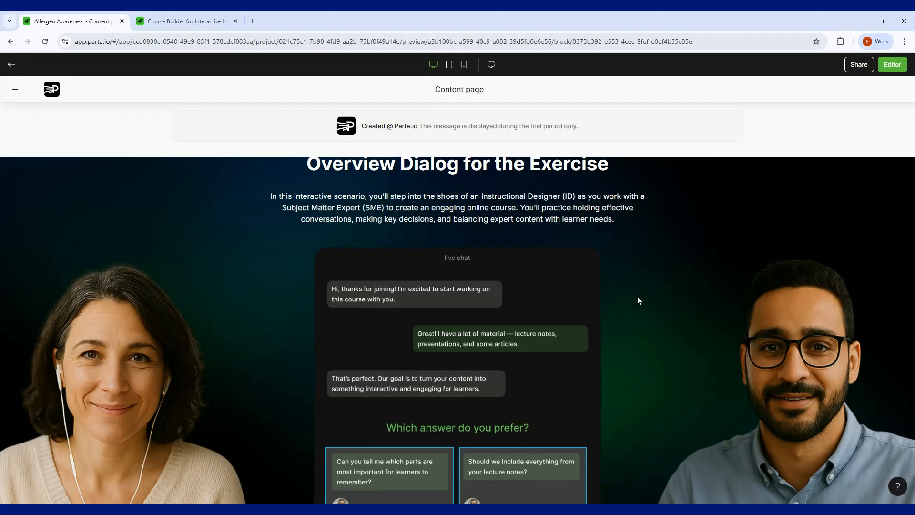
{"action": "scroll", "coordinate": [639, 300], "scroll_direction": "down", "scroll_amount": 5}
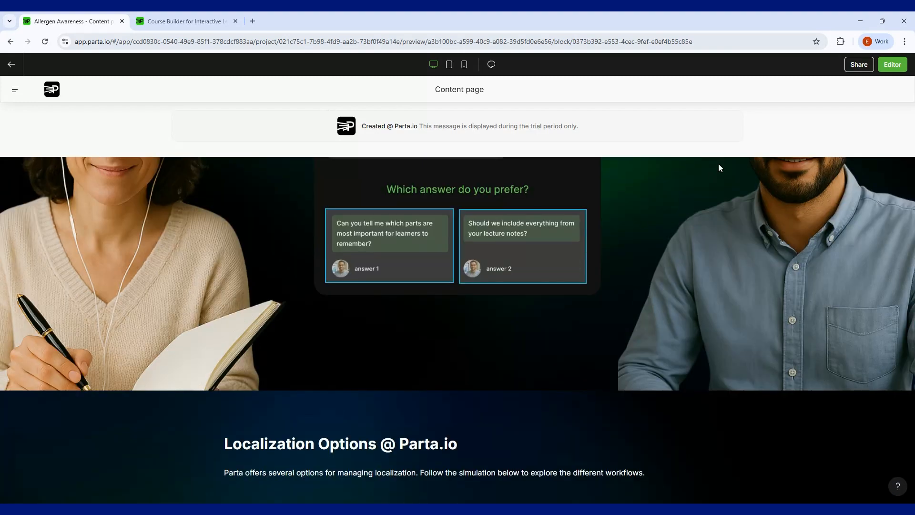
{"action": "scroll", "coordinate": [495, 280], "scroll_direction": "up", "scroll_amount": 3}
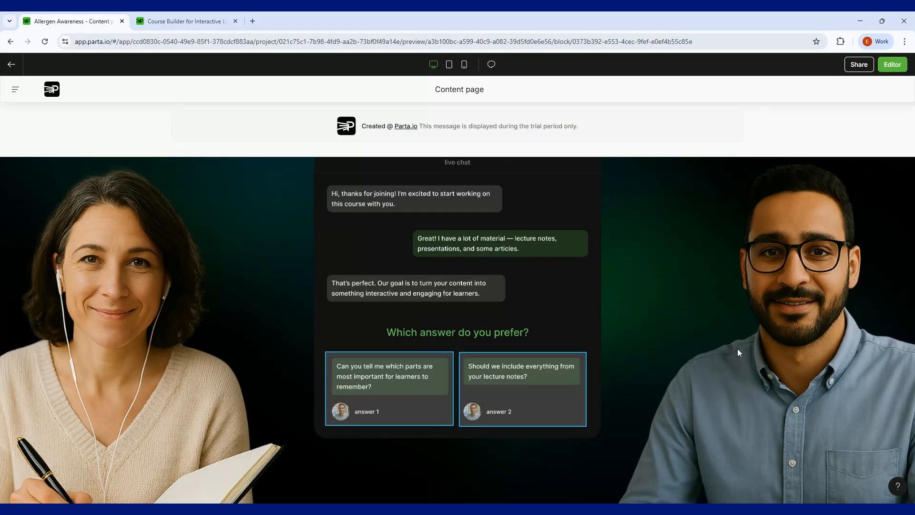
Return to the editor and open the settings of the simulation in the "Localization Options @ Parta.io" block.
{"action": "left_click", "coordinate": [889, 66]}
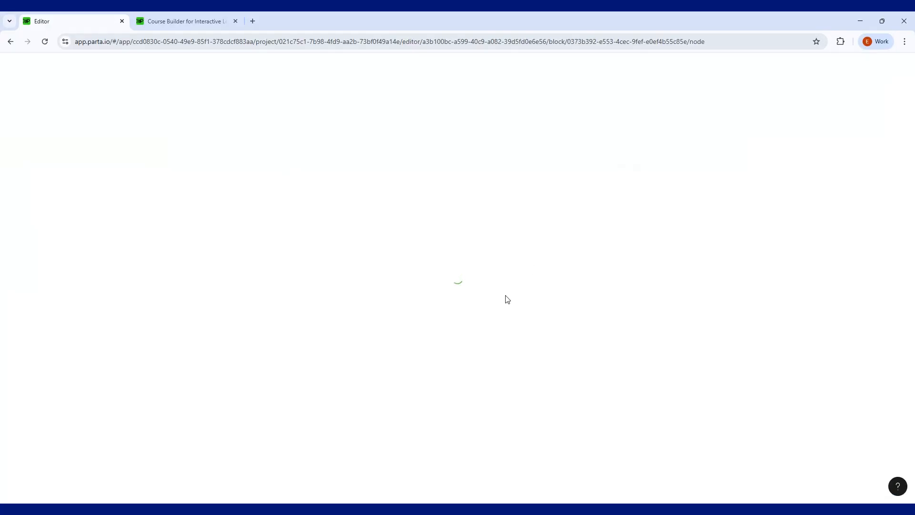
{"action": "scroll", "coordinate": [513, 298], "scroll_direction": "down", "scroll_amount": 20}
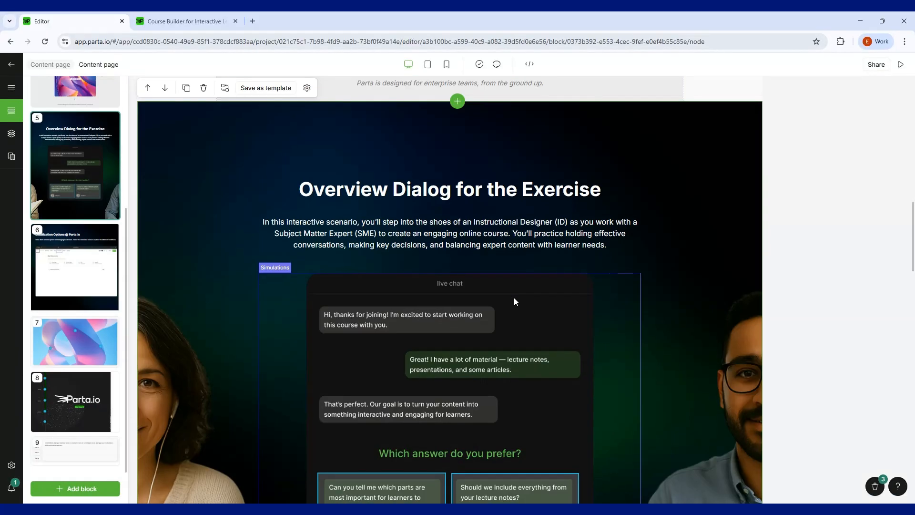
{"action": "scroll", "coordinate": [513, 297], "scroll_direction": "down", "scroll_amount": 5}
{"action": "scroll", "coordinate": [512, 297], "scroll_direction": "down", "scroll_amount": 3}
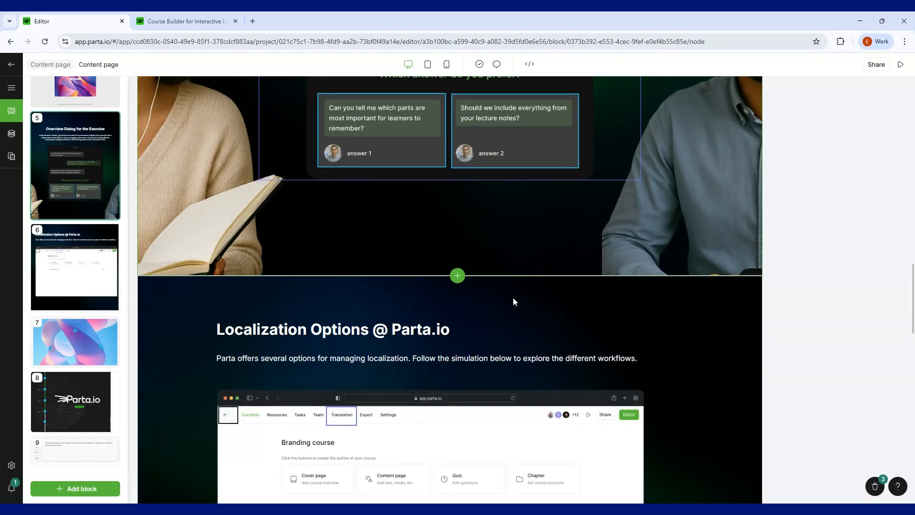
{"action": "scroll", "coordinate": [513, 297], "scroll_direction": "down", "scroll_amount": 4}
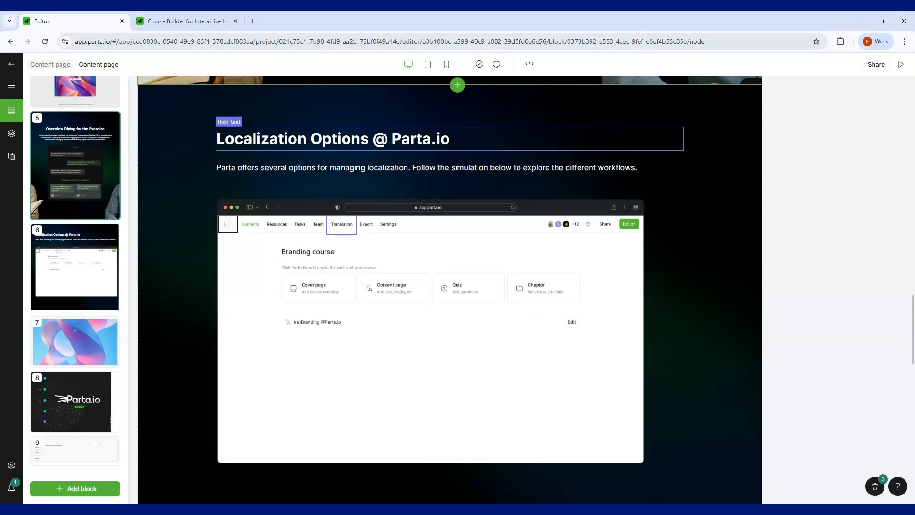
{"action": "left_click", "coordinate": [308, 113]}
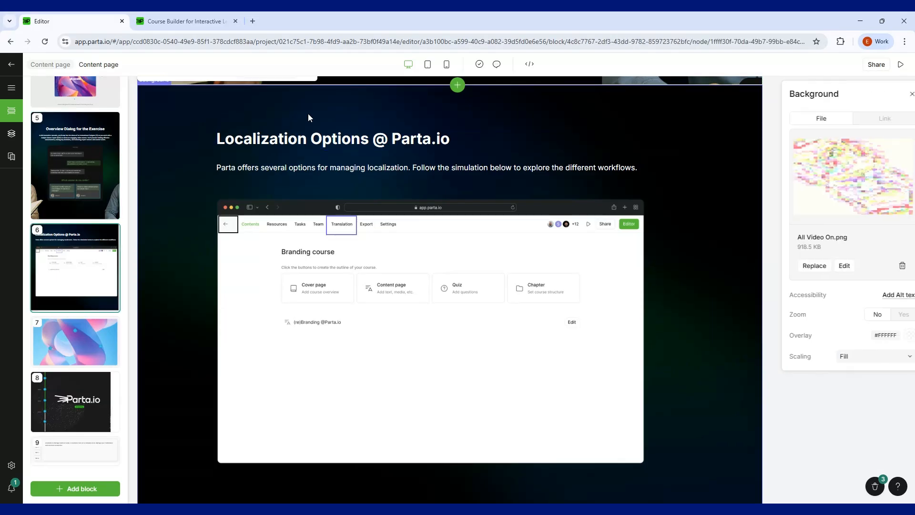
{"action": "left_click", "coordinate": [263, 216]}
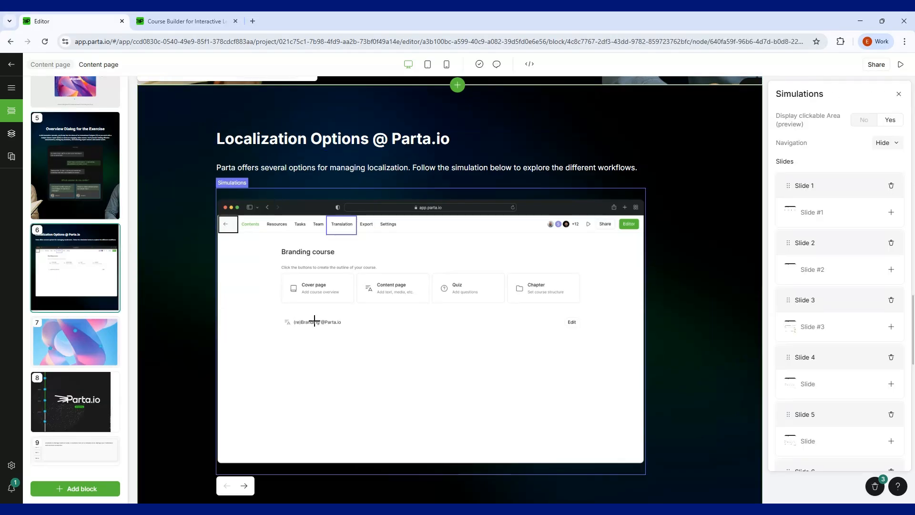
Show slide 2 of the localization simulation and select the clickable area over Auto translate.
{"action": "scroll", "coordinate": [446, 377], "scroll_direction": "down", "scroll_amount": 1}
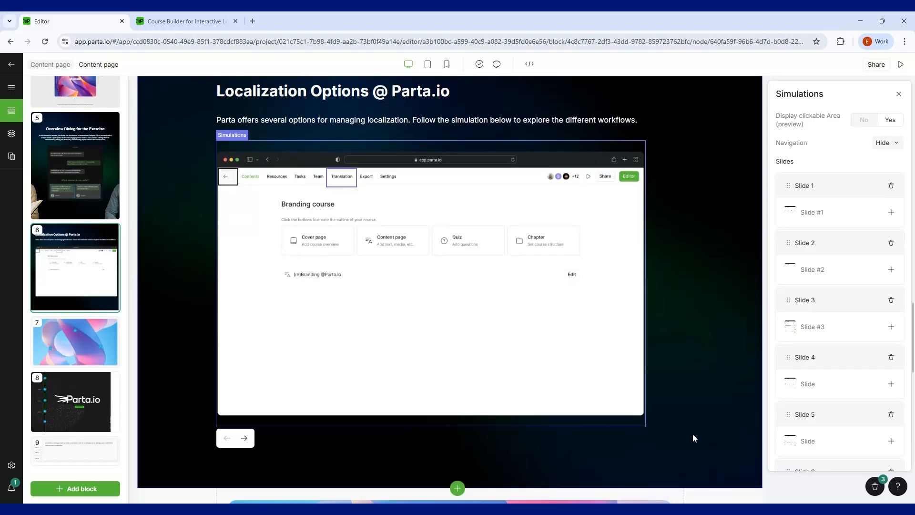
{"action": "left_click", "coordinate": [244, 438]}
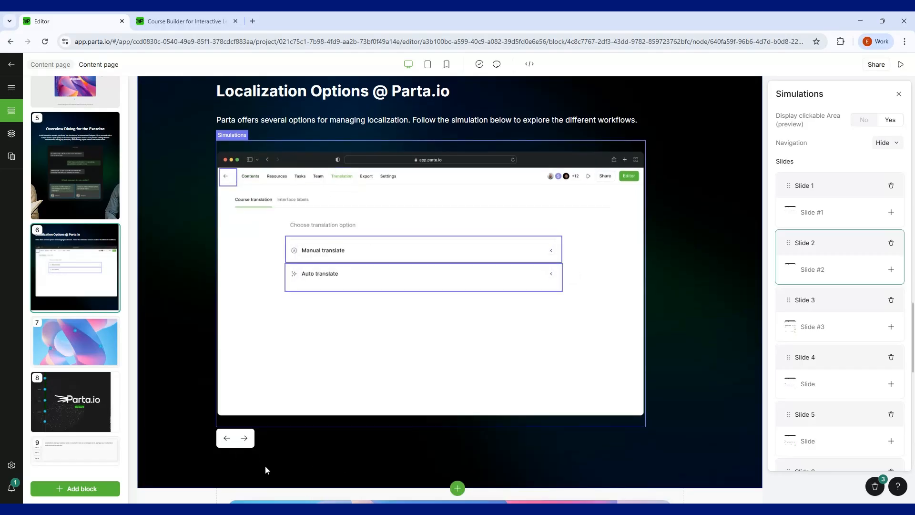
{"action": "left_click", "coordinate": [308, 268]}
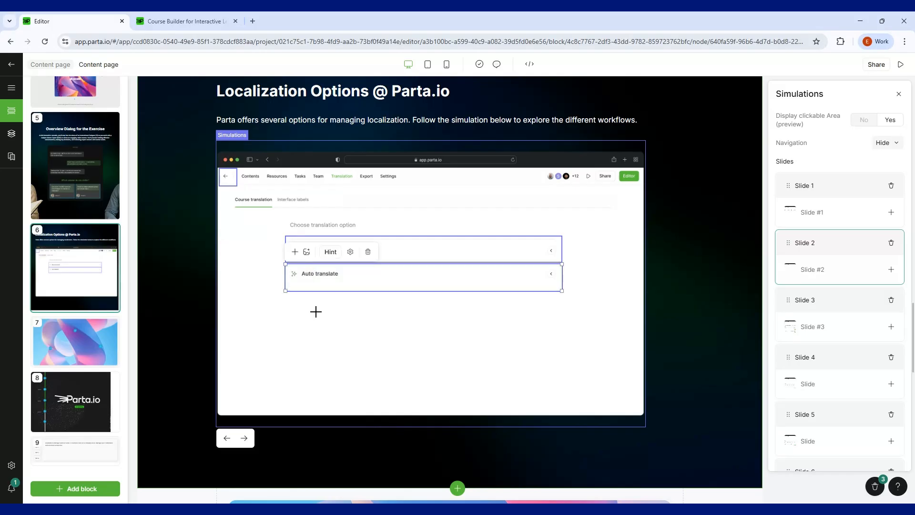
Preview the localization simulation and follow its path through Translation, Auto translate, the language fields, Translate and Preview the course.
{"action": "left_click", "coordinate": [901, 62]}
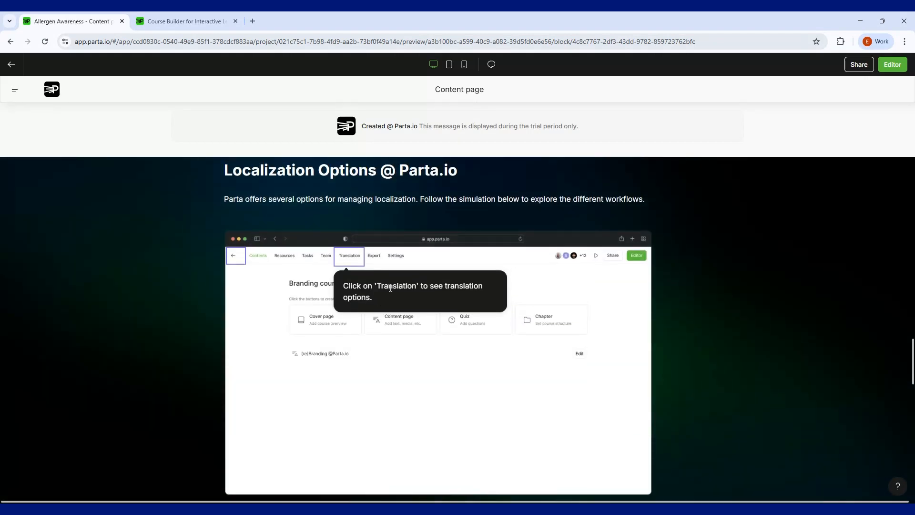
{"action": "left_click", "coordinate": [350, 255]}
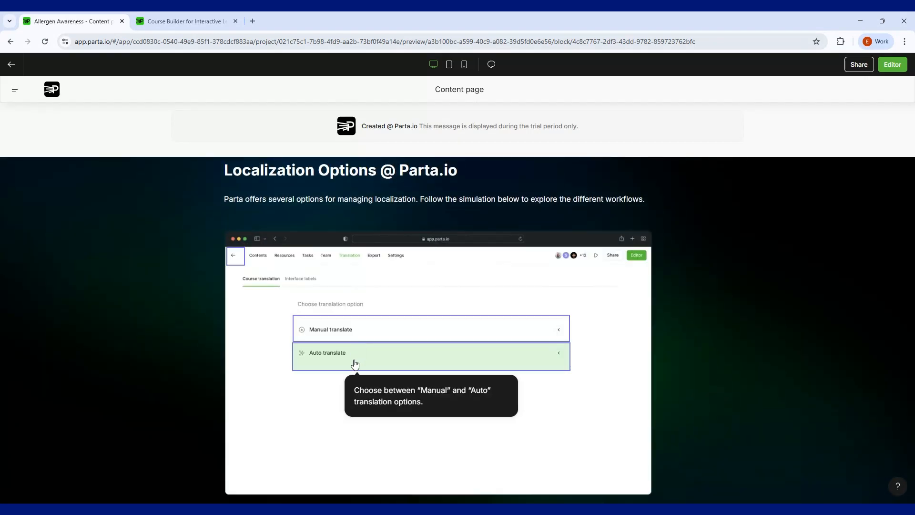
{"action": "left_click", "coordinate": [355, 365]}
{"action": "scroll", "coordinate": [321, 445], "scroll_direction": "down", "scroll_amount": 1}
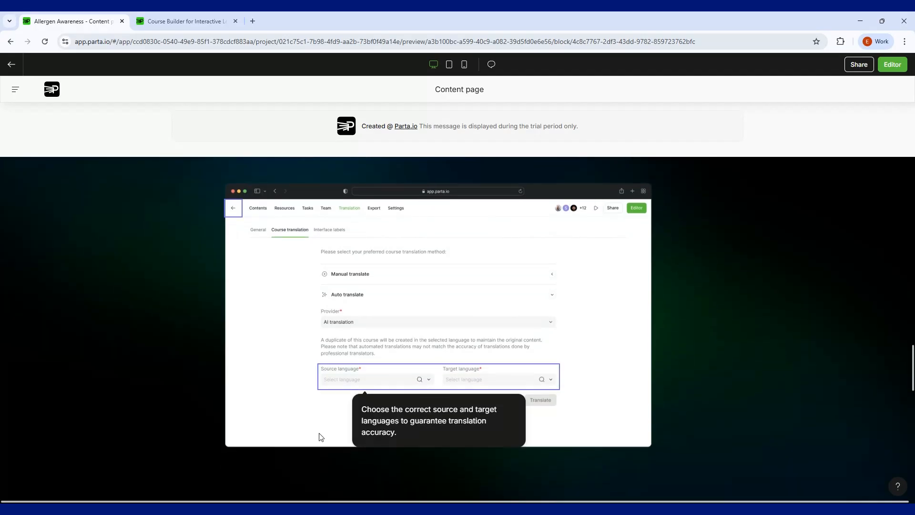
{"action": "left_click", "coordinate": [350, 386]}
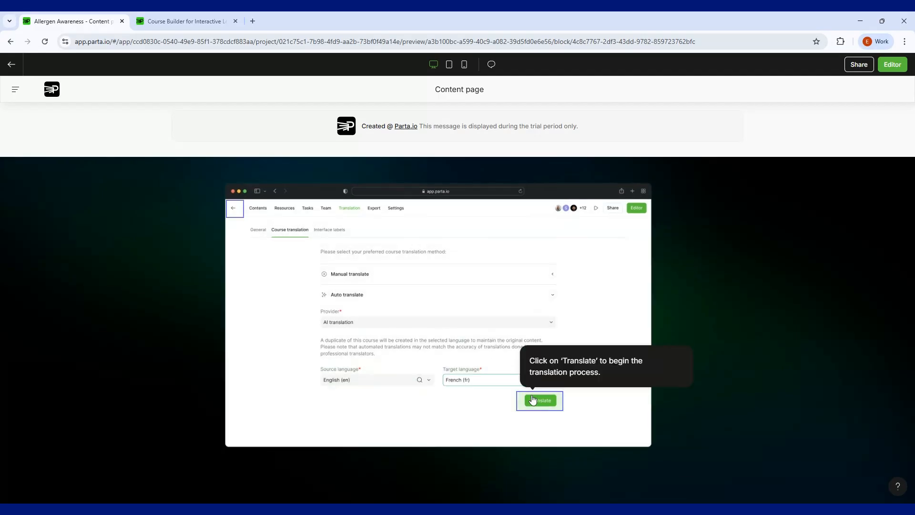
{"action": "left_click", "coordinate": [533, 399]}
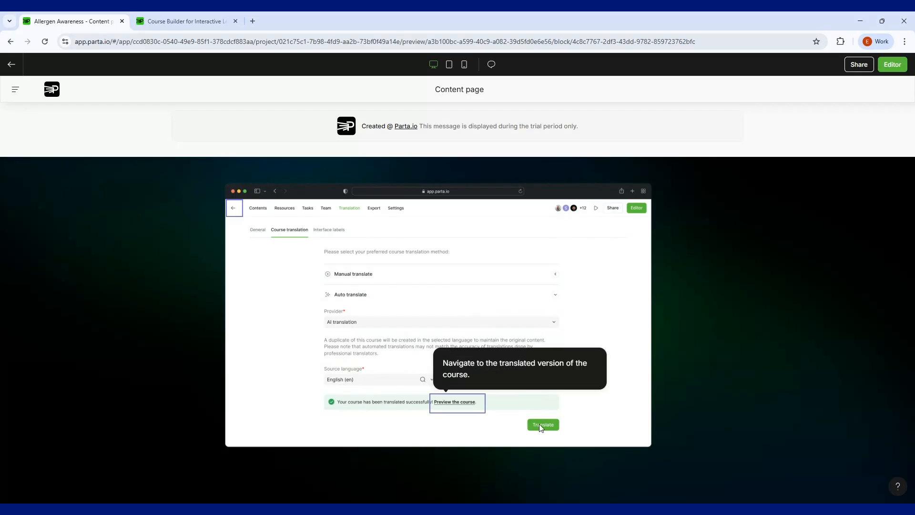
{"action": "left_click", "coordinate": [465, 408]}
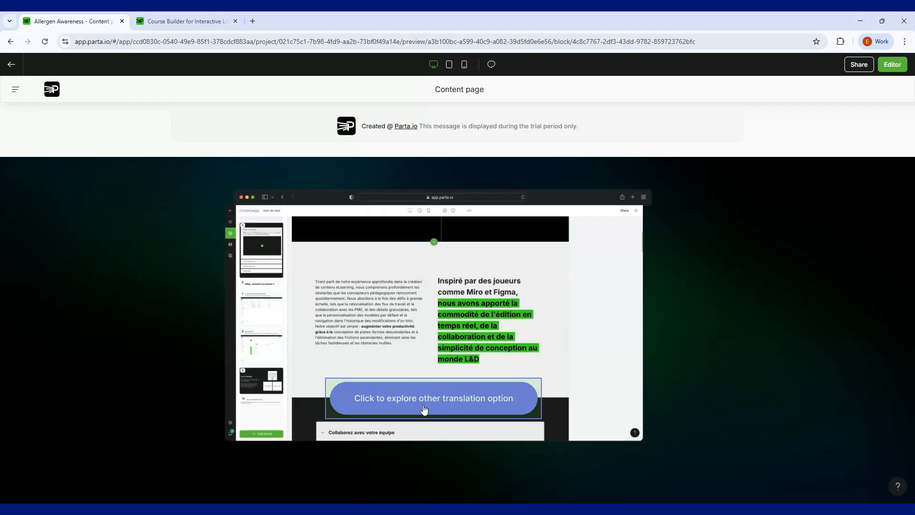
Check the localization simulation in the tablet and mobile versions, and switch the preview back to desktop.
{"action": "left_click", "coordinate": [449, 63]}
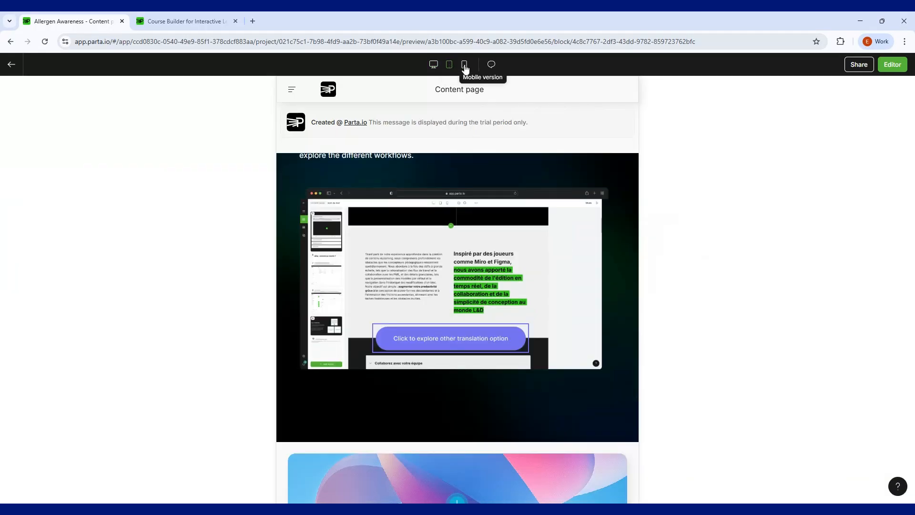
{"action": "left_click", "coordinate": [463, 64]}
{"action": "scroll", "coordinate": [450, 213], "scroll_direction": "down", "scroll_amount": 2}
{"action": "scroll", "coordinate": [459, 283], "scroll_direction": "up", "scroll_amount": 10}
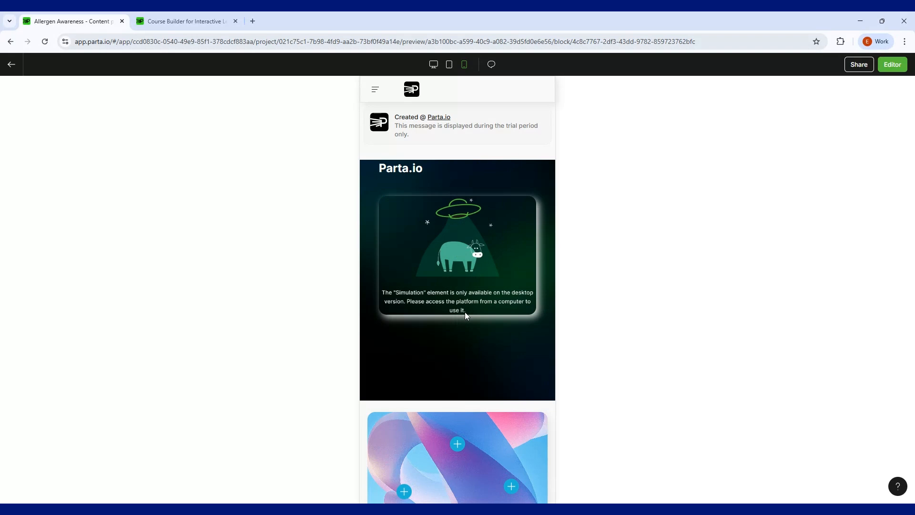
{"action": "left_click", "coordinate": [433, 64]}
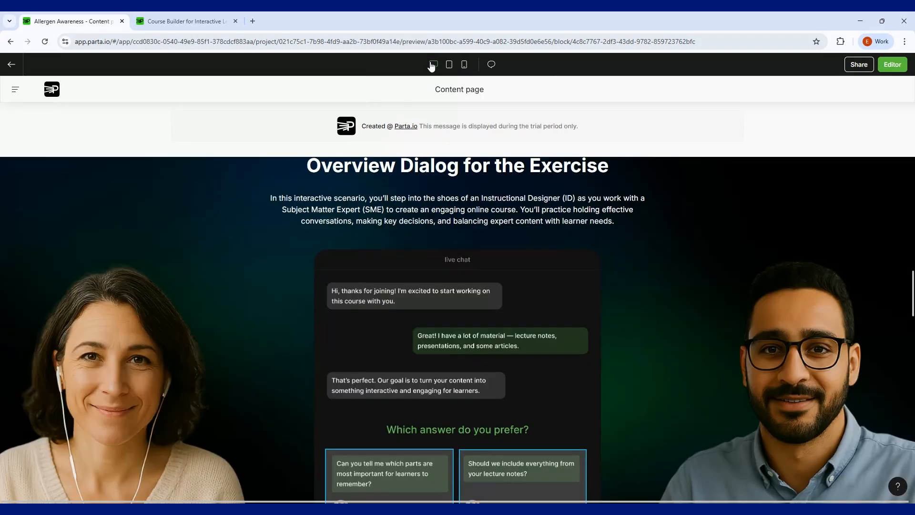
Return to the editor and select the clickable area over Translation on slide 1 of the localization simulation.
{"action": "left_click", "coordinate": [892, 64]}
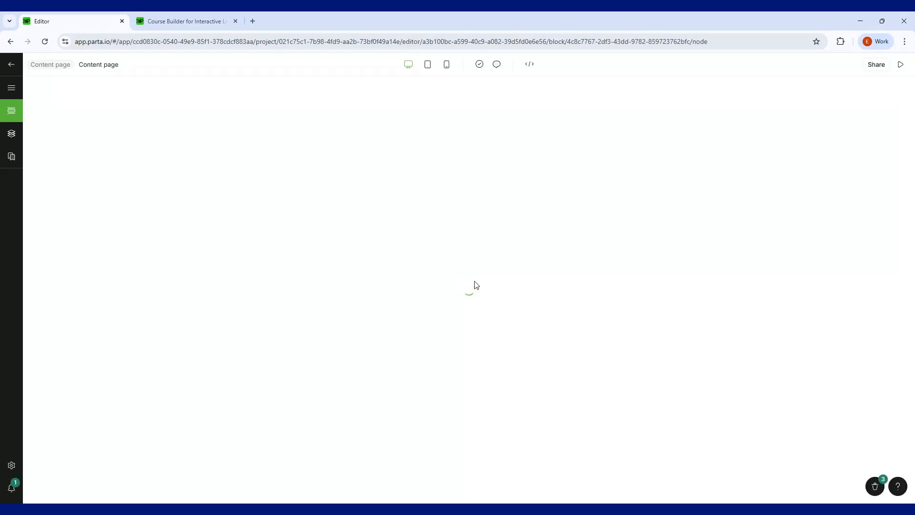
{"action": "scroll", "coordinate": [462, 311], "scroll_direction": "down", "scroll_amount": 15}
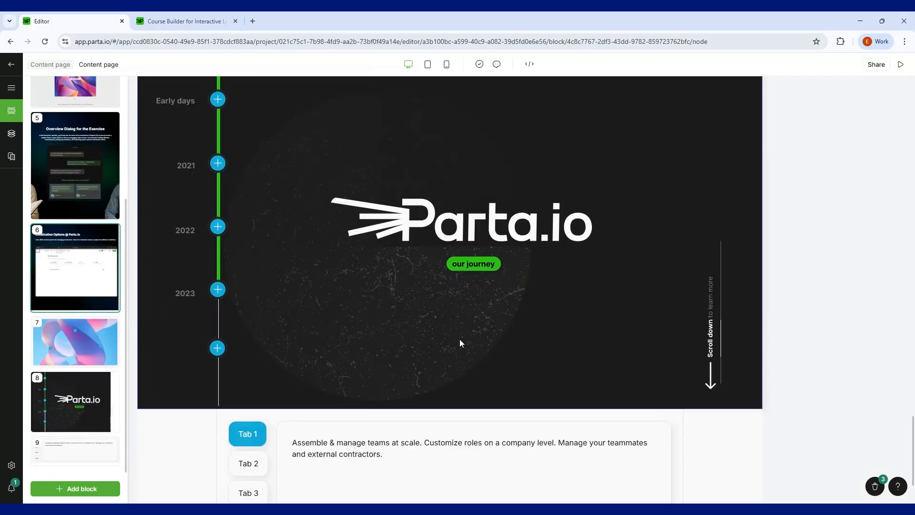
{"action": "scroll", "coordinate": [459, 342], "scroll_direction": "up", "scroll_amount": 10}
{"action": "left_click", "coordinate": [354, 146]}
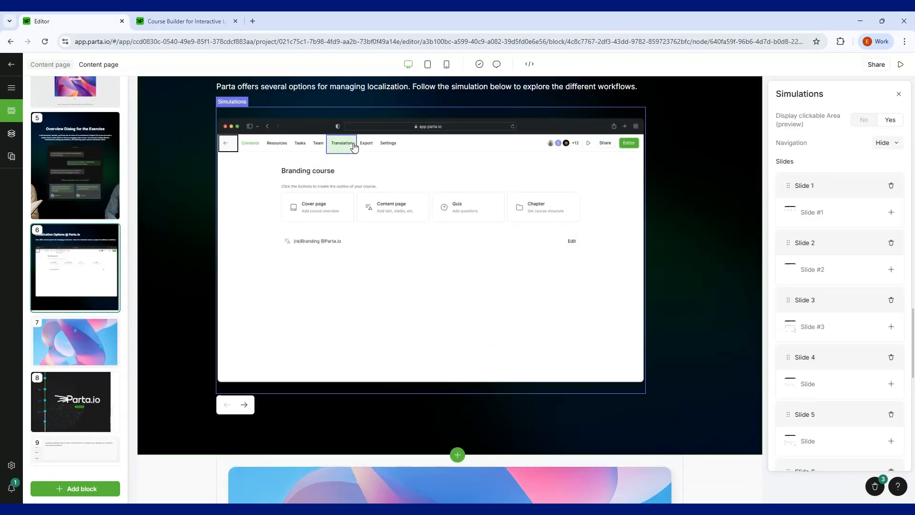
{"action": "left_click", "coordinate": [817, 213]}
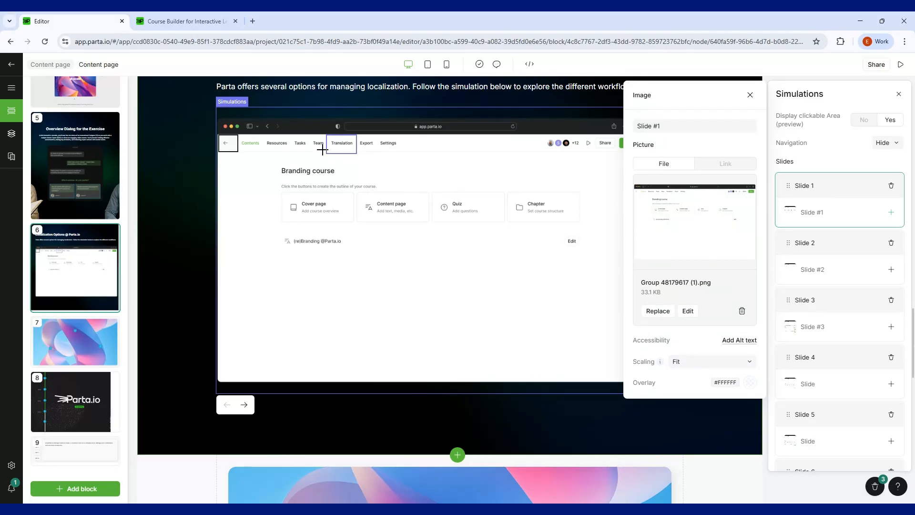
{"action": "left_click", "coordinate": [340, 147]}
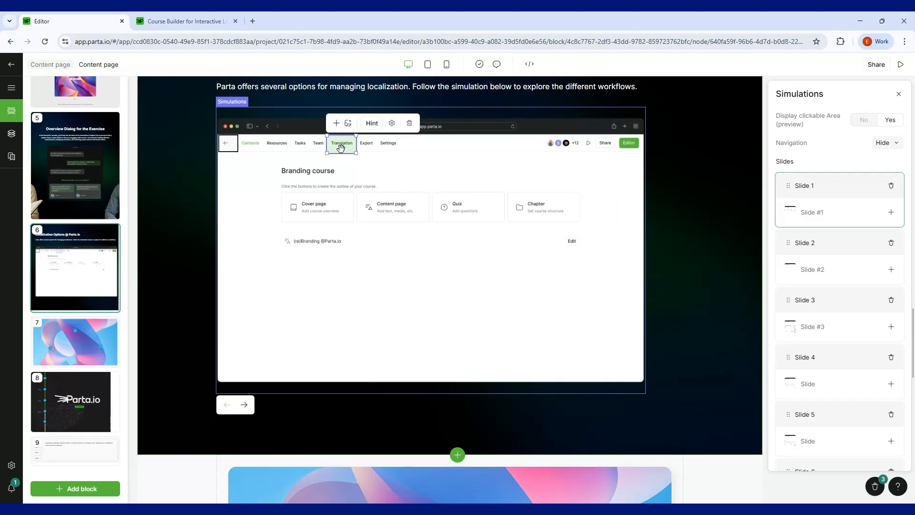
Review the localization simulation's slide list, slide 1's image settings and the hint settings of the Translation clickable area.
{"action": "scroll", "coordinate": [837, 378], "scroll_direction": "down", "scroll_amount": 5}
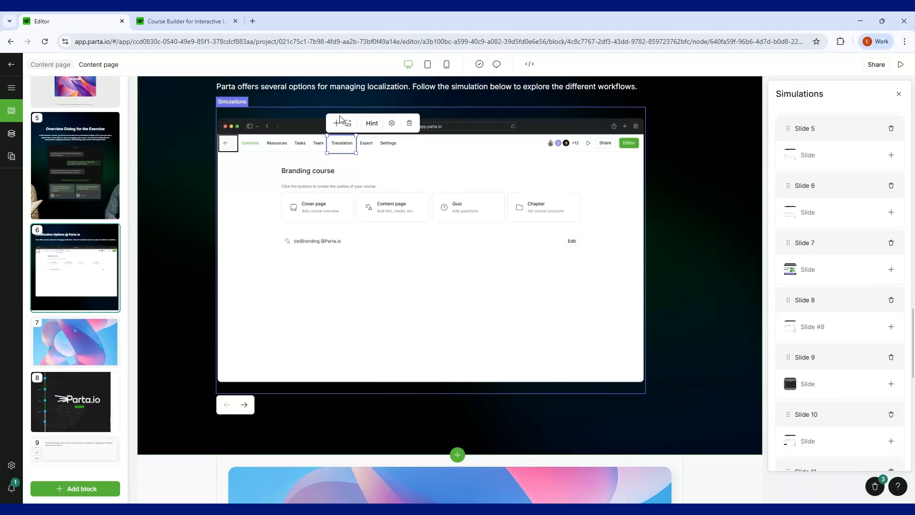
{"action": "scroll", "coordinate": [831, 271], "scroll_direction": "down", "scroll_amount": 2}
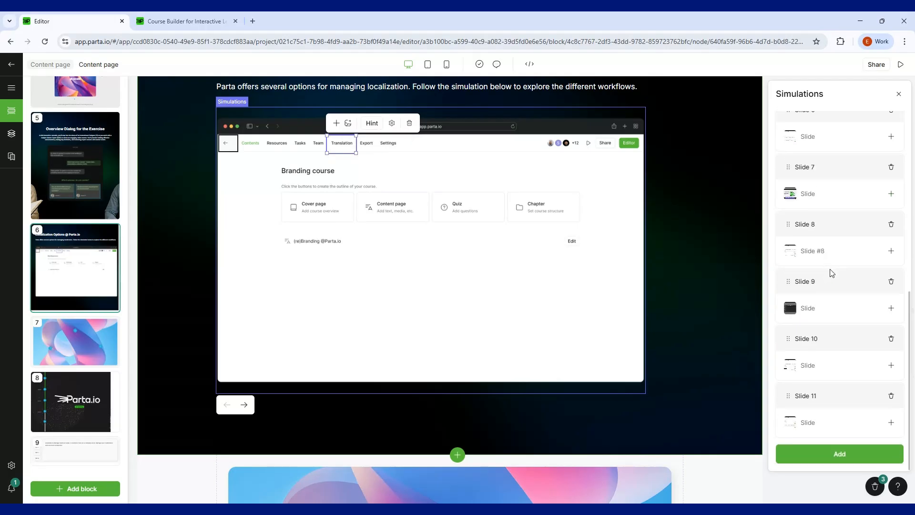
{"action": "scroll", "coordinate": [832, 272], "scroll_direction": "up", "scroll_amount": 7}
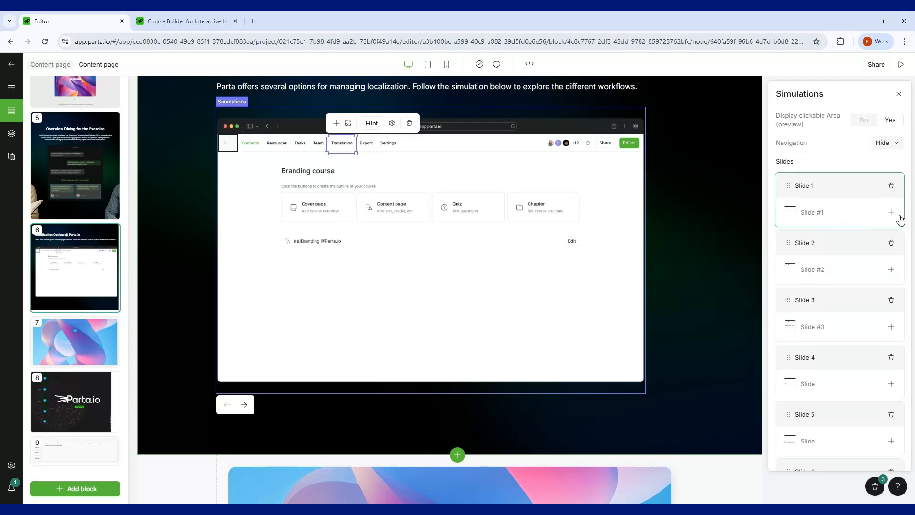
{"action": "left_click", "coordinate": [888, 212]}
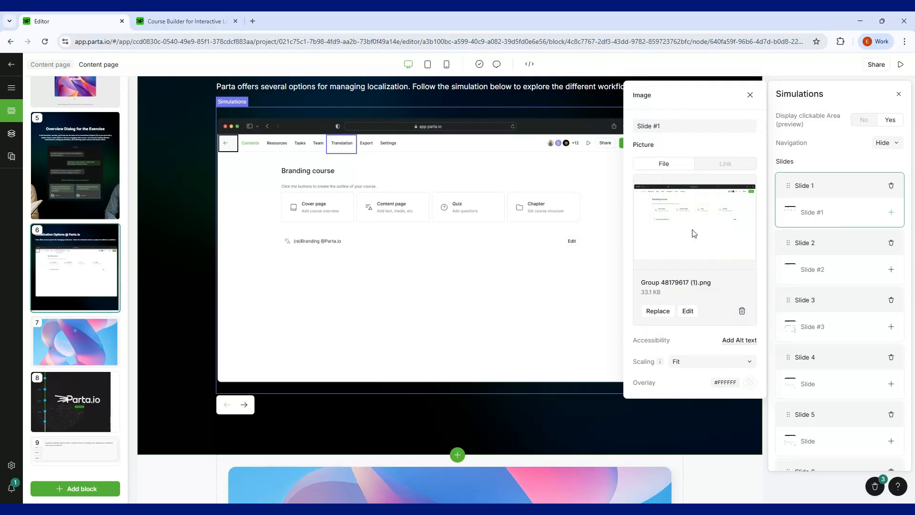
{"action": "left_click", "coordinate": [338, 145]}
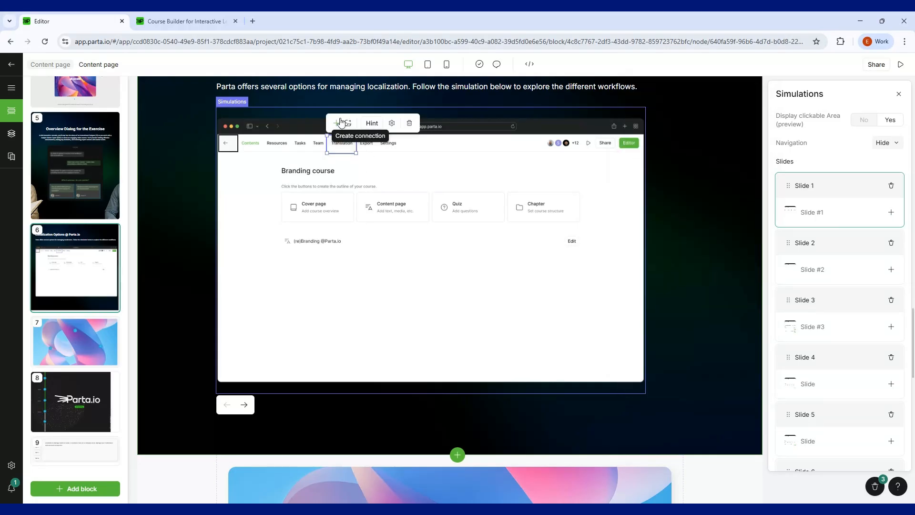
{"action": "left_click", "coordinate": [391, 123]}
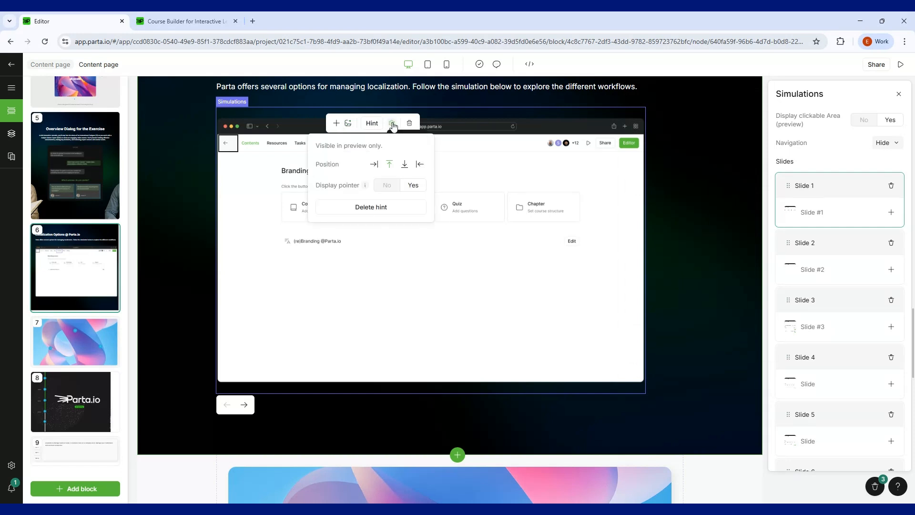
{"action": "left_click", "coordinate": [391, 124]}
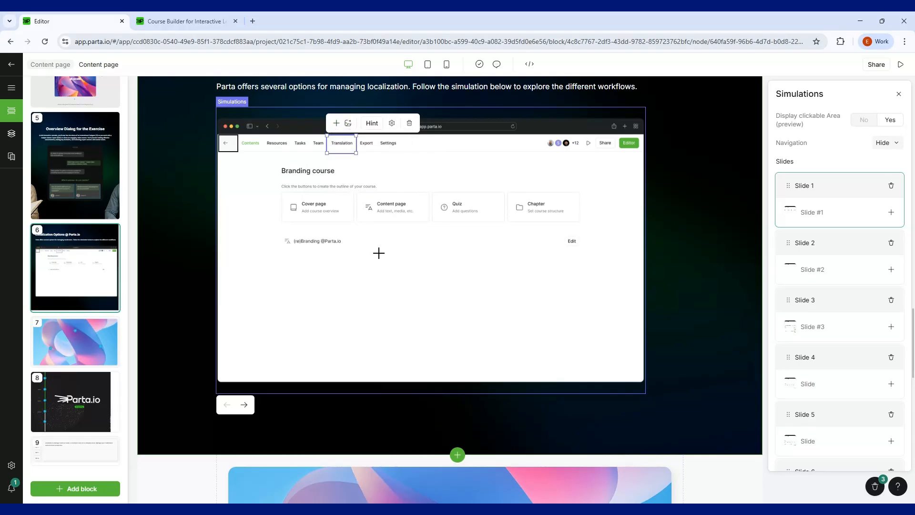
{"action": "left_click_drag", "start_coordinate": [381, 254], "coordinate": [451, 294]}
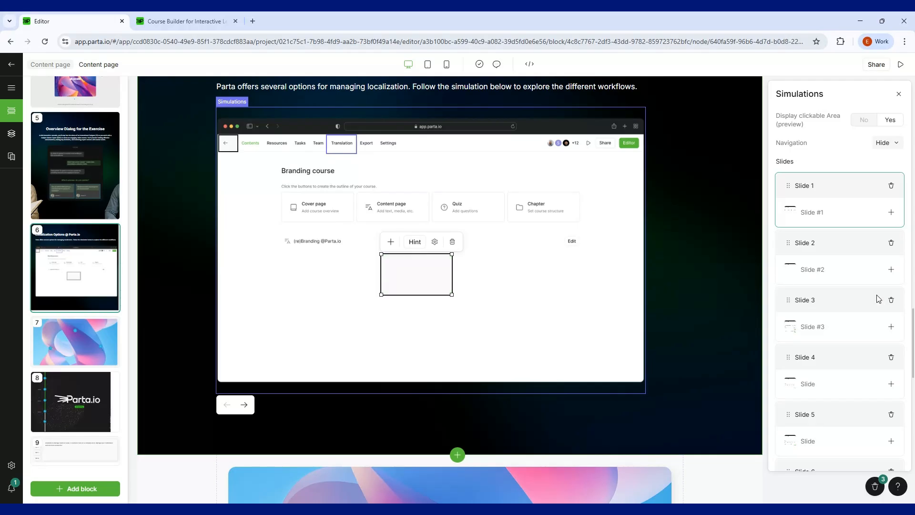
{"action": "scroll", "coordinate": [865, 308], "scroll_direction": "down", "scroll_amount": 7}
{"action": "scroll", "coordinate": [864, 309], "scroll_direction": "down", "scroll_amount": 1}
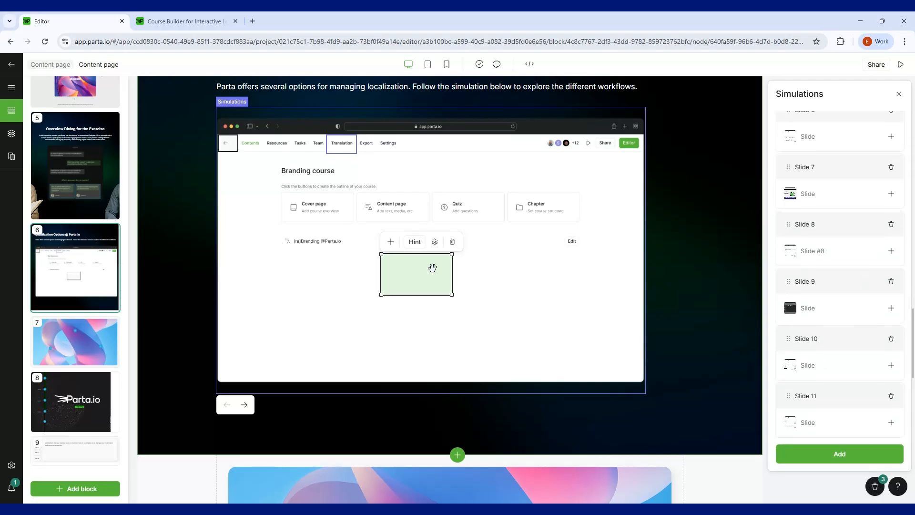
{"action": "left_click", "coordinate": [434, 243]}
{"action": "left_click", "coordinate": [434, 243]}
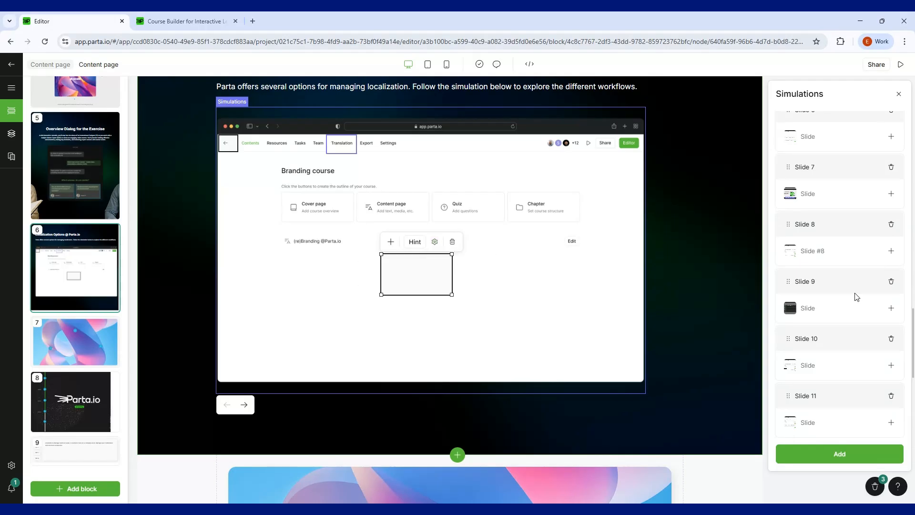
Show slide 9 of the localization simulation, and return to slide 1 to select the newly drawn clickable area.
{"action": "scroll", "coordinate": [856, 296], "scroll_direction": "up", "scroll_amount": 4}
{"action": "scroll", "coordinate": [855, 296], "scroll_direction": "down", "scroll_amount": 4}
{"action": "left_click", "coordinate": [823, 315]}
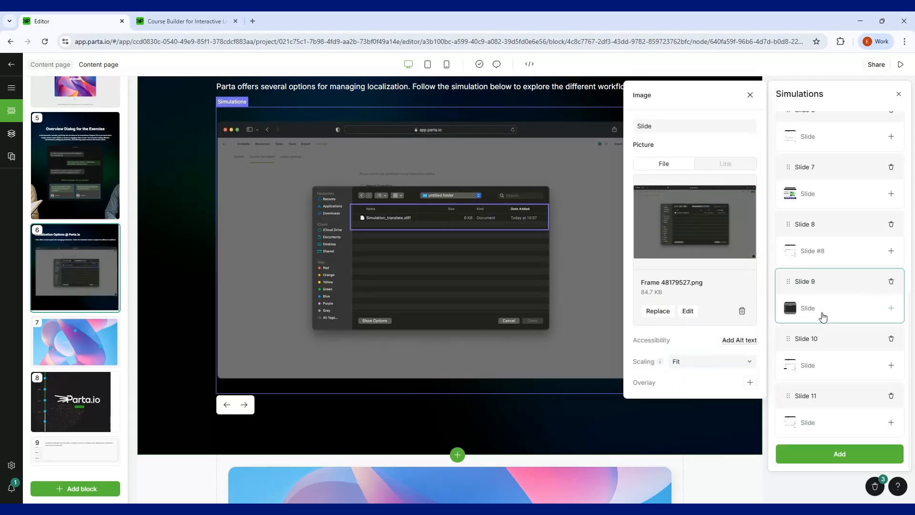
{"action": "scroll", "coordinate": [826, 286], "scroll_direction": "up", "scroll_amount": 8}
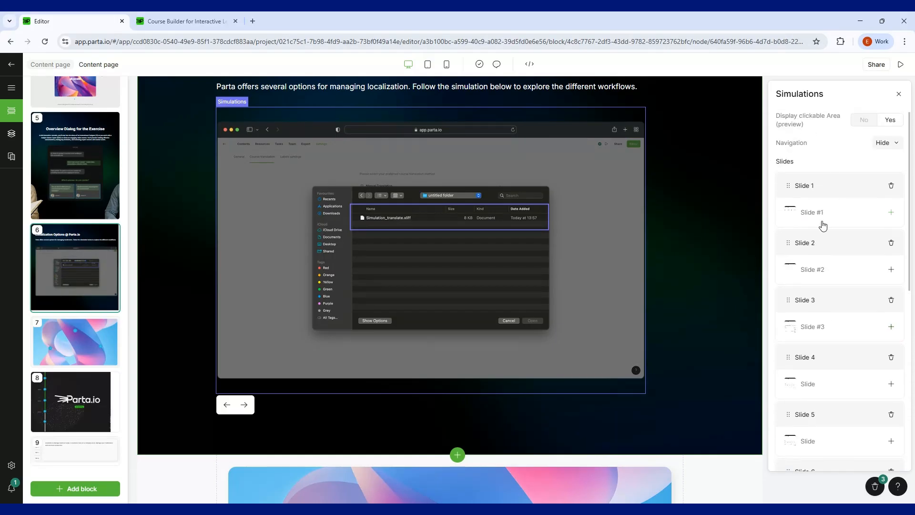
{"action": "left_click", "coordinate": [821, 224]}
{"action": "left_click", "coordinate": [336, 143]}
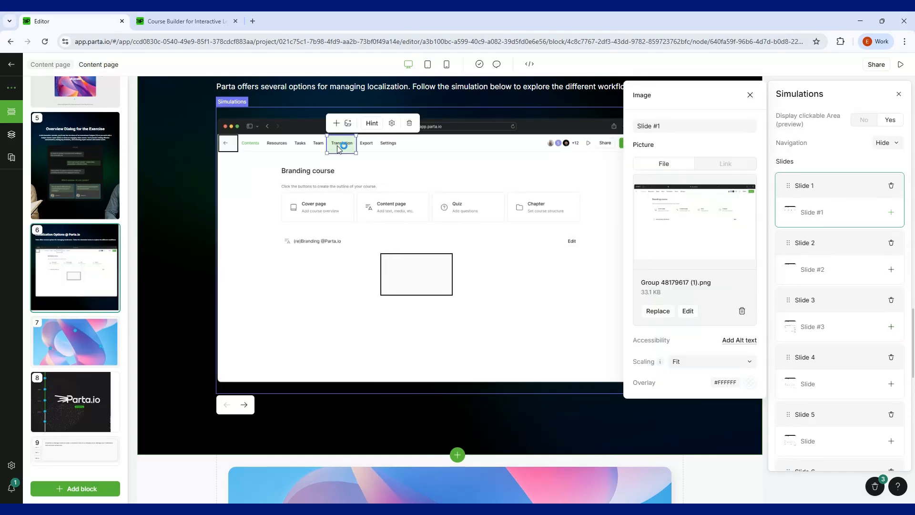
{"action": "left_click", "coordinate": [394, 281]}
{"action": "scroll", "coordinate": [843, 319], "scroll_direction": "down", "scroll_amount": 6}
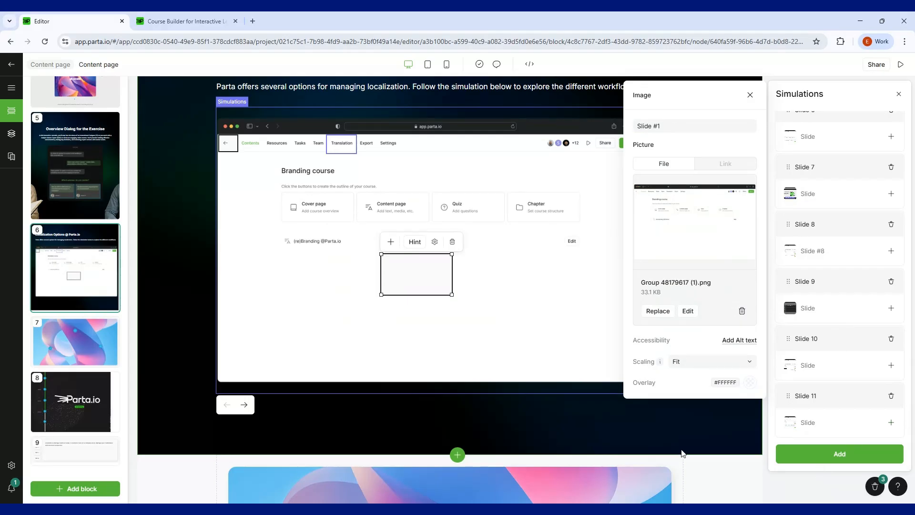
Add a hint without text to the new clickable area and compare it with the Translation area's hint.
{"action": "left_click", "coordinate": [414, 242]}
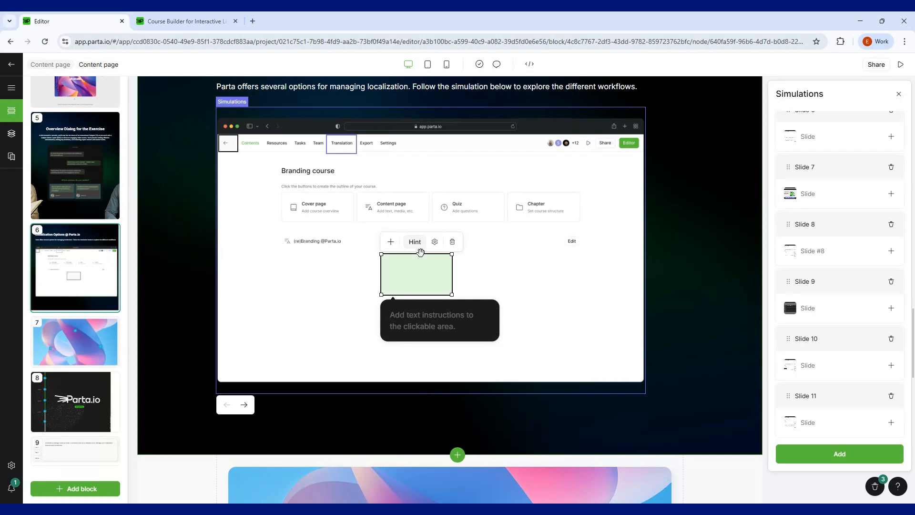
{"action": "left_click", "coordinate": [345, 148]}
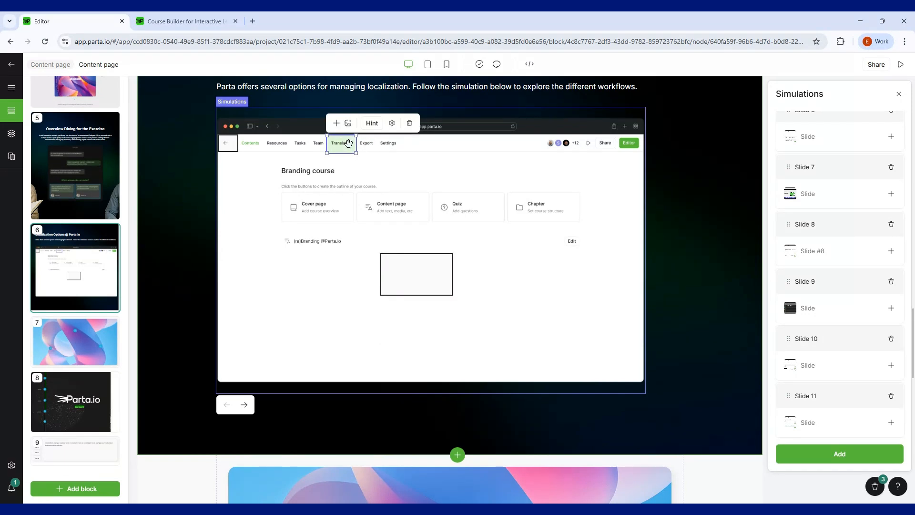
{"action": "left_click", "coordinate": [373, 125]}
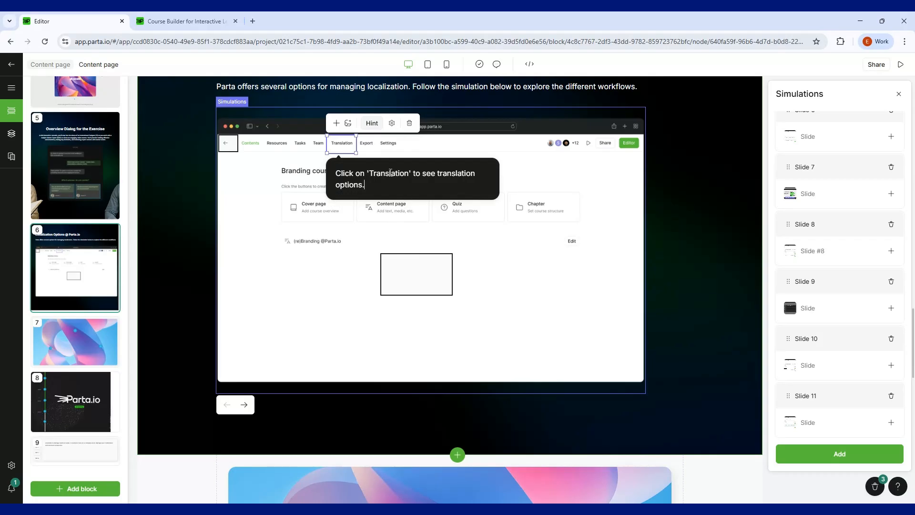
{"action": "left_click", "coordinate": [407, 265]}
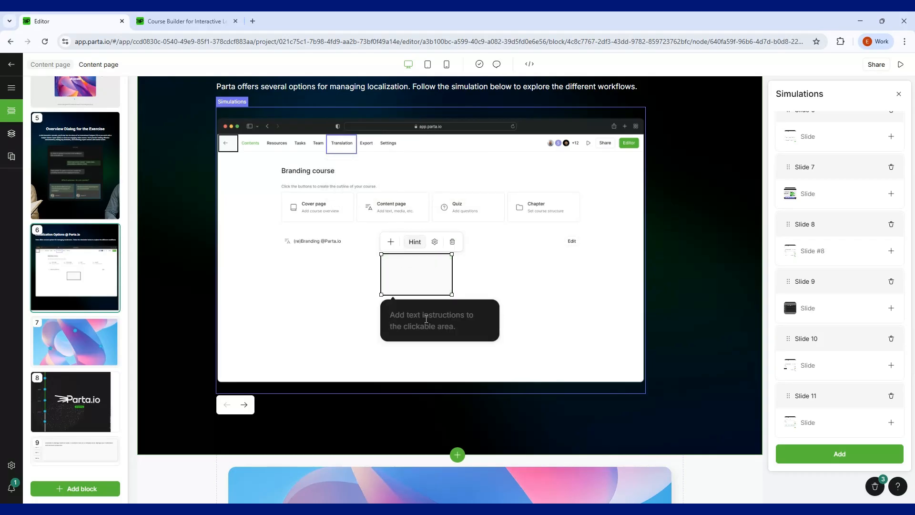
{"action": "left_click", "coordinate": [409, 244]}
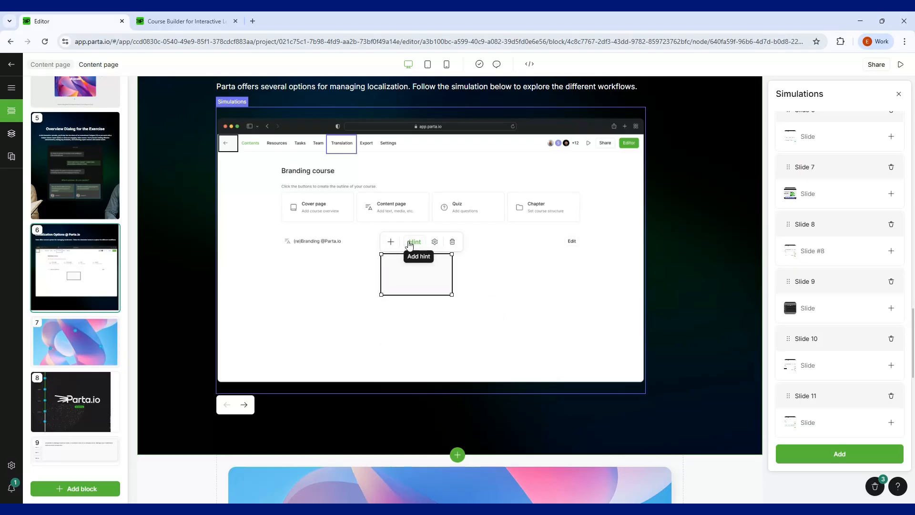
{"action": "left_click", "coordinate": [409, 244]}
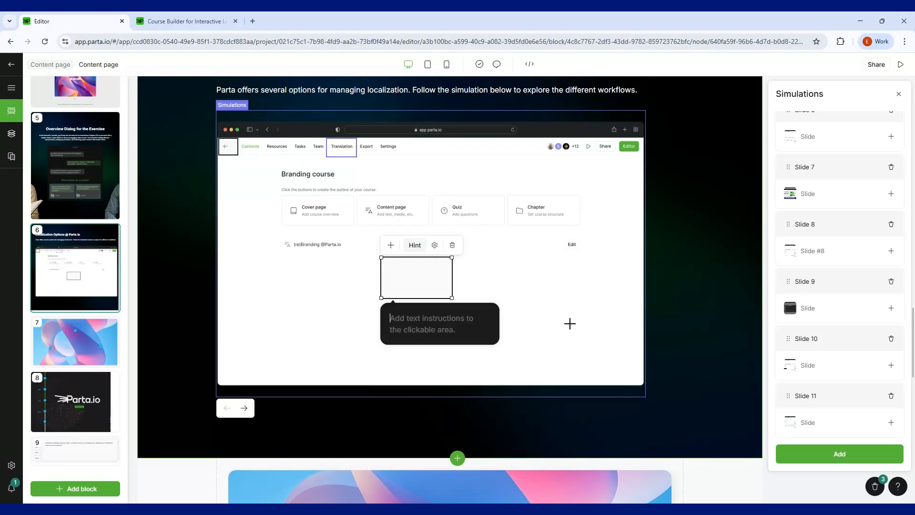
Select the answer 1 clickable area in the live-chat simulation and close its empty hint box.
{"action": "scroll", "coordinate": [569, 323], "scroll_direction": "up", "scroll_amount": 3}
{"action": "scroll", "coordinate": [569, 323], "scroll_direction": "up", "scroll_amount": 6}
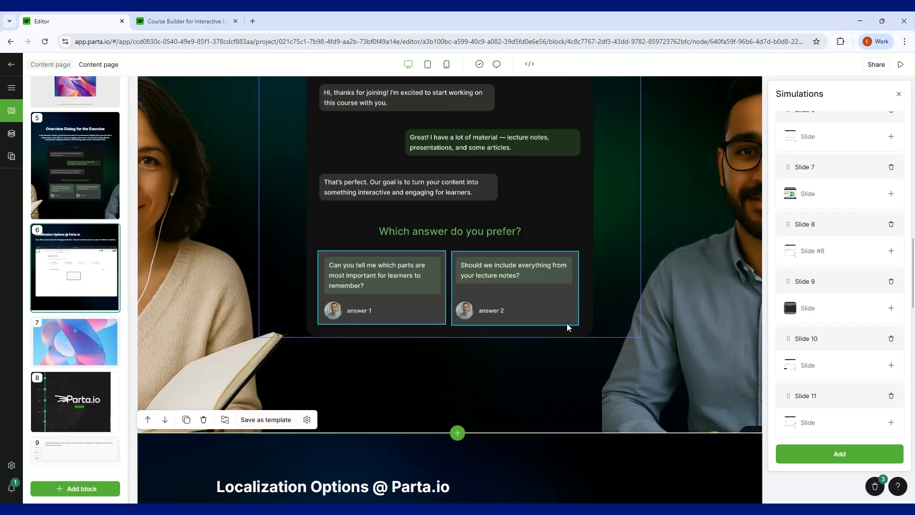
{"action": "scroll", "coordinate": [568, 322], "scroll_direction": "up", "scroll_amount": 3}
{"action": "scroll", "coordinate": [403, 426], "scroll_direction": "down", "scroll_amount": 1}
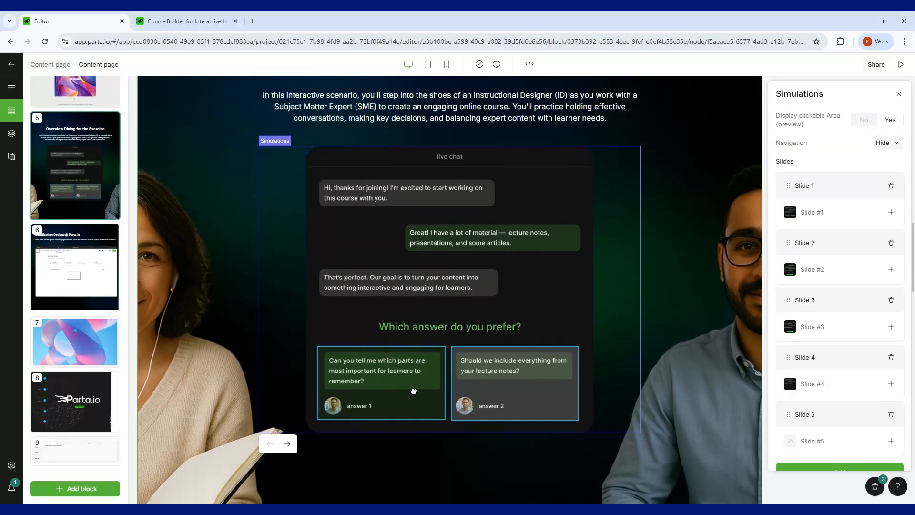
{"action": "left_click", "coordinate": [408, 387]}
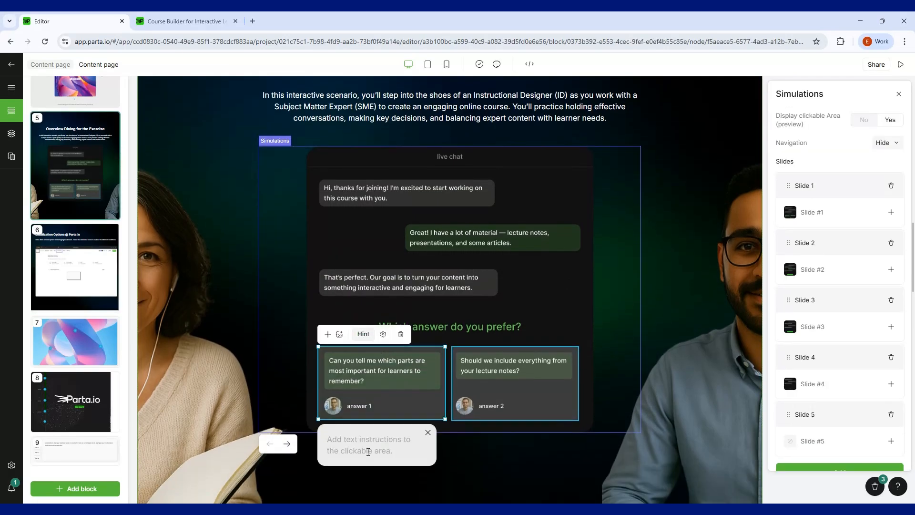
{"action": "left_click", "coordinate": [428, 432]}
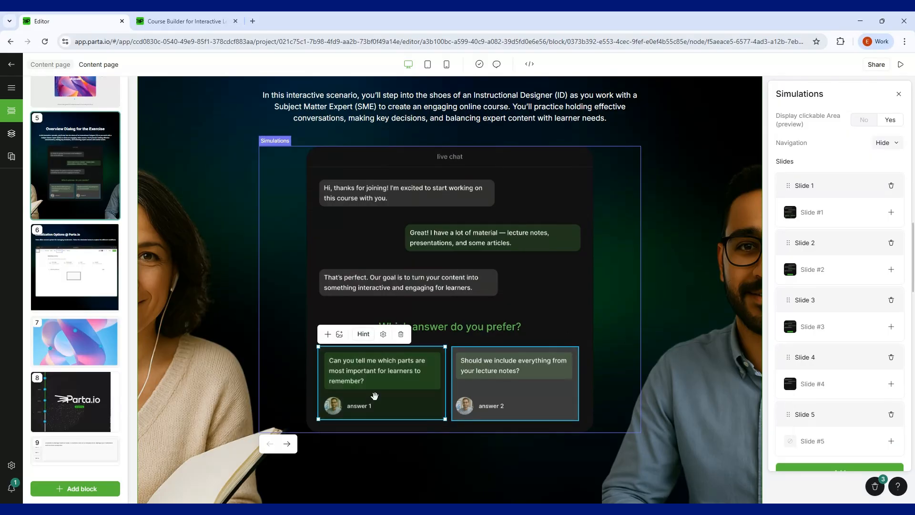
Look over the live-chat and localization simulations once more and open the settings of the active labels image below them.
{"action": "scroll", "coordinate": [377, 391], "scroll_direction": "up", "scroll_amount": 4}
{"action": "scroll", "coordinate": [268, 141], "scroll_direction": "down", "scroll_amount": 12}
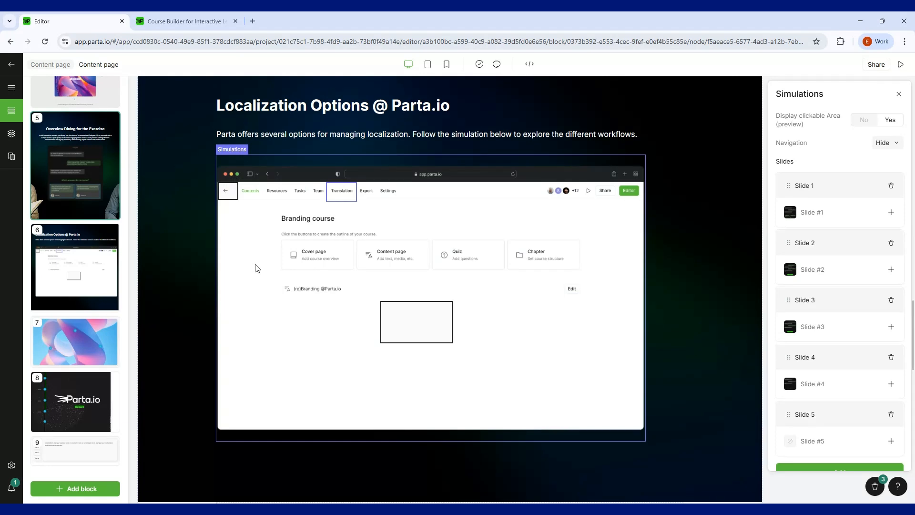
{"action": "scroll", "coordinate": [458, 202], "scroll_direction": "up", "scroll_amount": 8}
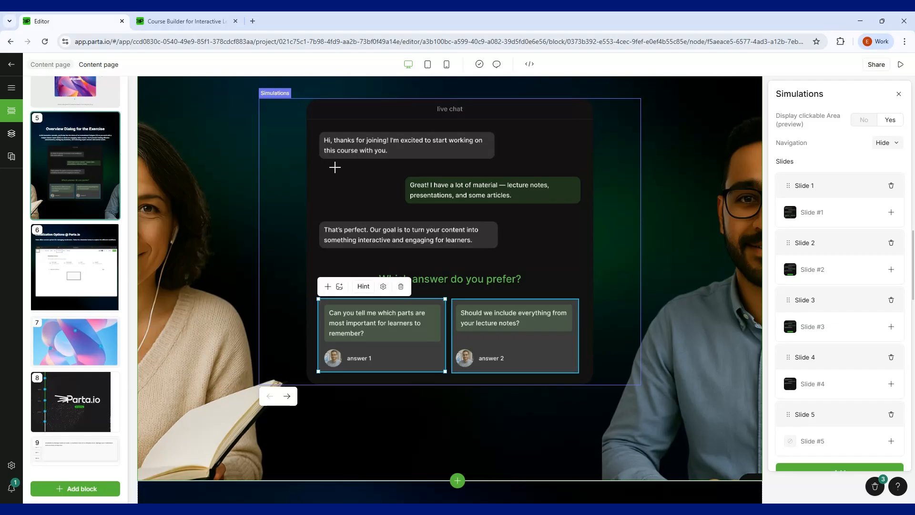
{"action": "scroll", "coordinate": [339, 166], "scroll_direction": "down", "scroll_amount": 2}
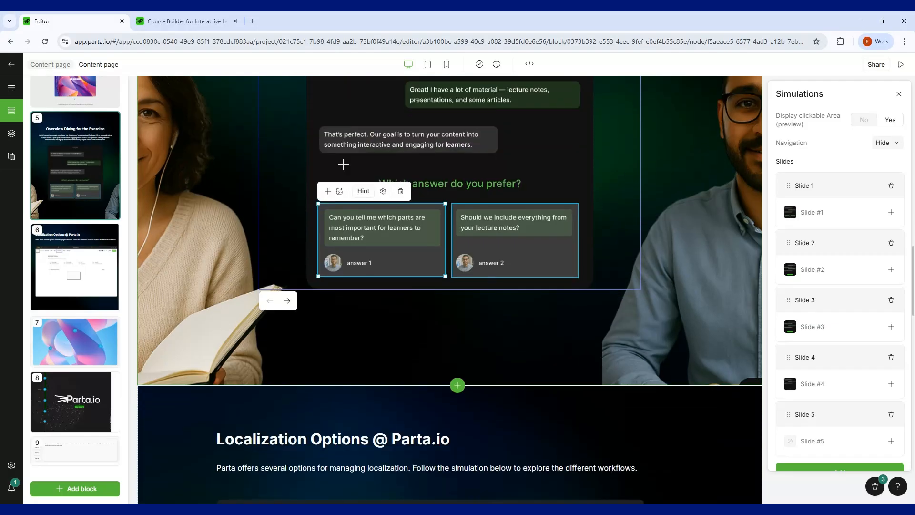
{"action": "scroll", "coordinate": [343, 164], "scroll_direction": "down", "scroll_amount": 8}
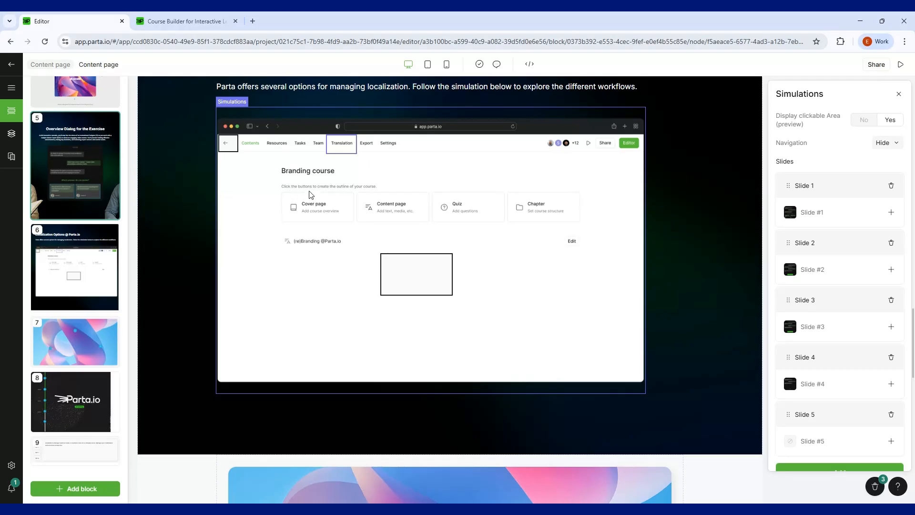
{"action": "scroll", "coordinate": [309, 193], "scroll_direction": "down", "scroll_amount": 5}
{"action": "scroll", "coordinate": [292, 359], "scroll_direction": "down", "scroll_amount": 4}
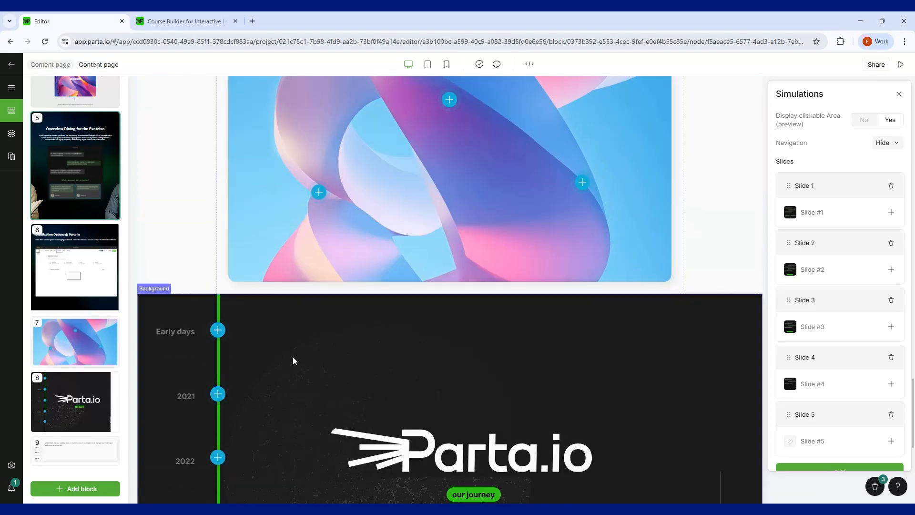
{"action": "scroll", "coordinate": [293, 357], "scroll_direction": "up", "scroll_amount": 2}
{"action": "left_click", "coordinate": [448, 198]}
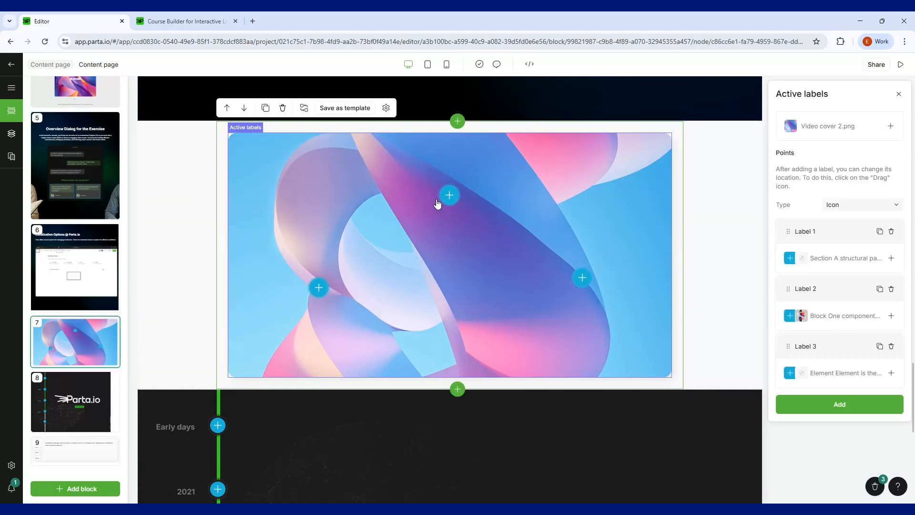
Show the Block and Element label texts on the active labels image, and close the label popup.
{"action": "left_click", "coordinate": [581, 277]}
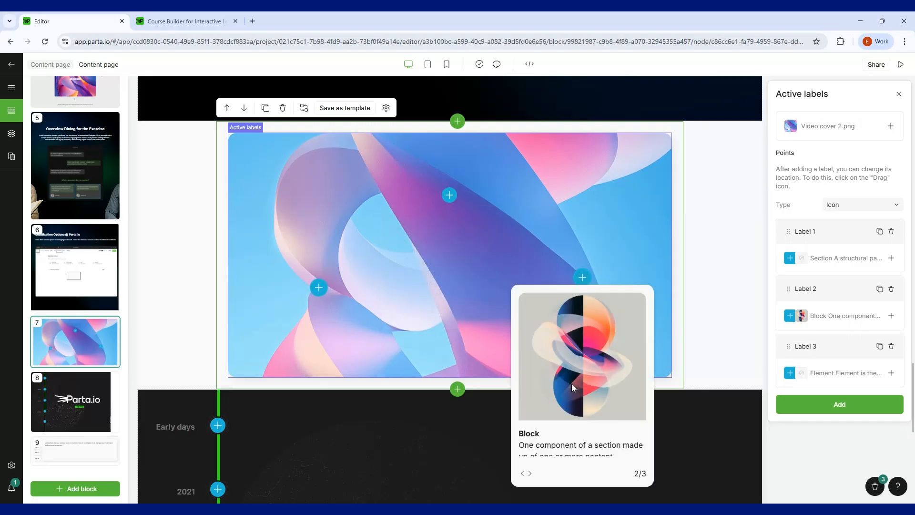
{"action": "scroll", "coordinate": [407, 256], "scroll_direction": "down", "scroll_amount": 1}
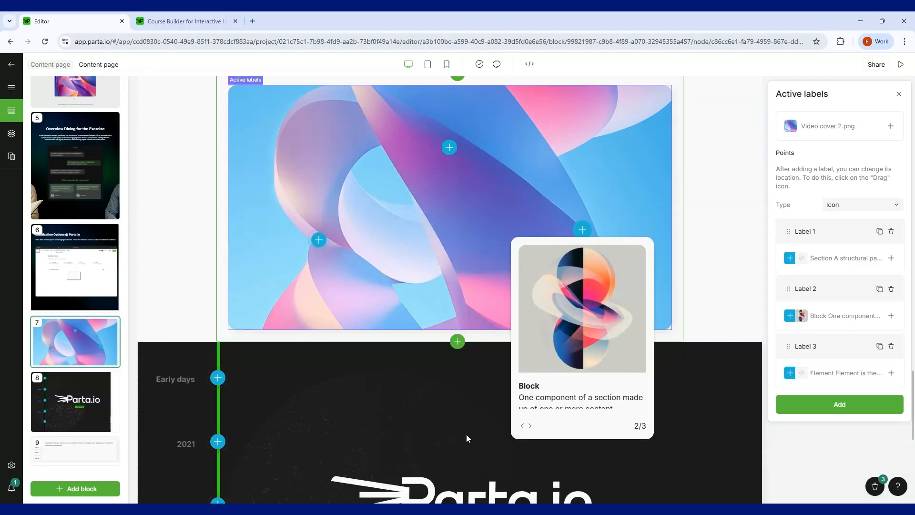
{"action": "left_click", "coordinate": [530, 425]}
{"action": "triple_click", "coordinate": [443, 190]}
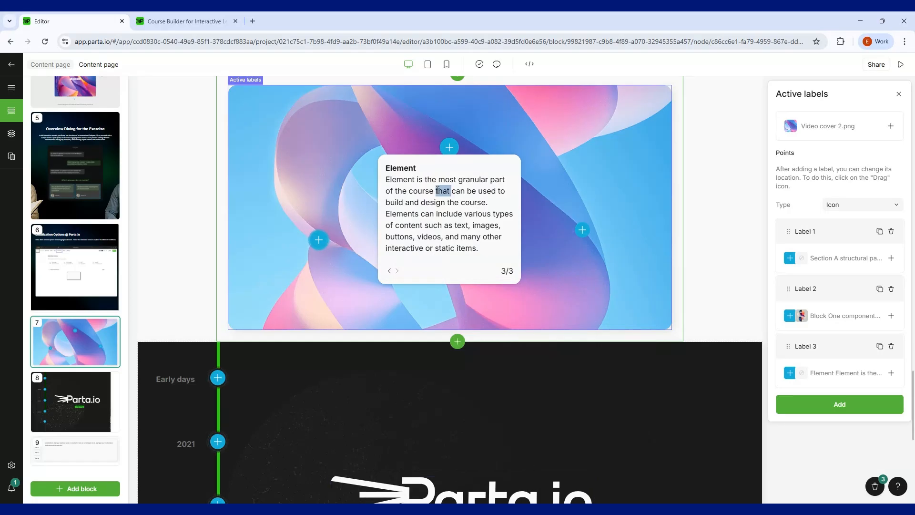
{"action": "left_click", "coordinate": [435, 221]}
{"action": "left_click", "coordinate": [465, 146]}
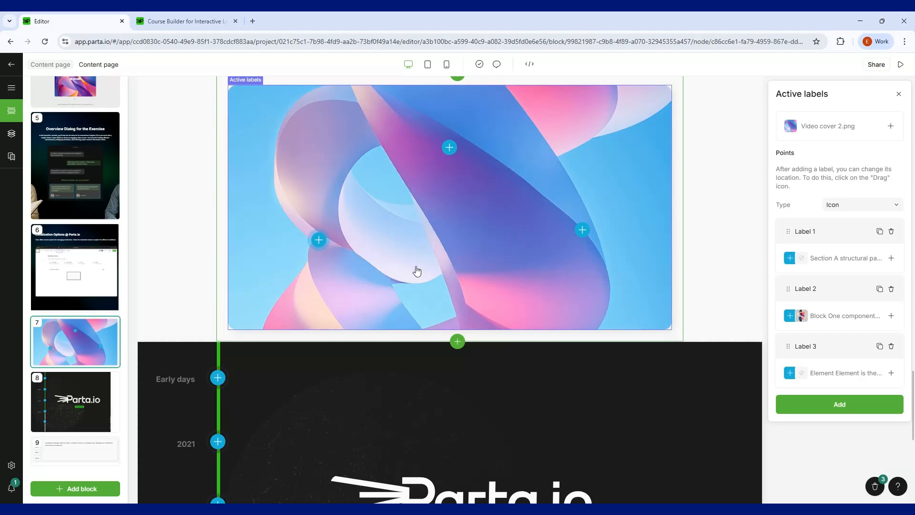
Open the settings of the active labels timeline in the Parta.io journey block.
{"action": "scroll", "coordinate": [414, 265], "scroll_direction": "down", "scroll_amount": 3}
{"action": "scroll", "coordinate": [414, 265], "scroll_direction": "down", "scroll_amount": 2}
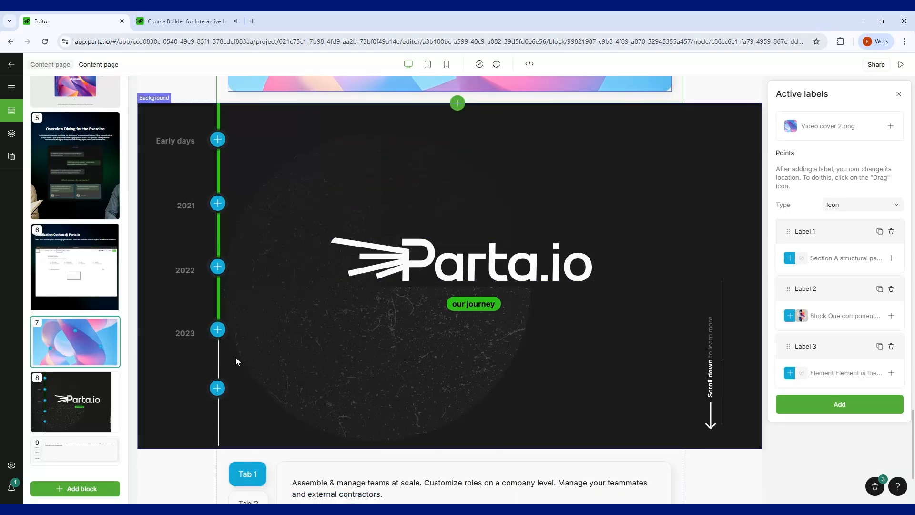
{"action": "left_click", "coordinate": [220, 117]}
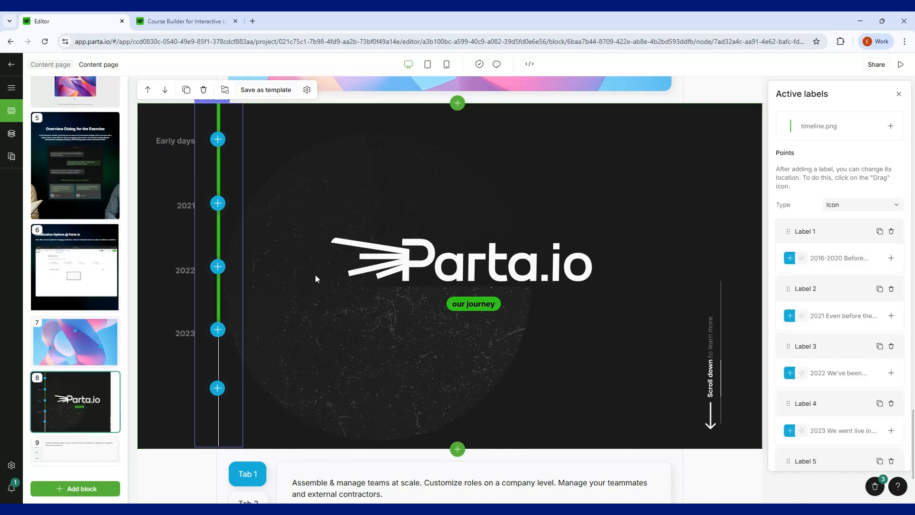
{"action": "scroll", "coordinate": [316, 275], "scroll_direction": "up", "scroll_amount": 3}
{"action": "scroll", "coordinate": [316, 276], "scroll_direction": "down", "scroll_amount": 3}
Show the timeline's 2023 and 2022 label texts and the text of its last point.
{"action": "left_click", "coordinate": [218, 389]}
{"action": "left_click", "coordinate": [218, 329]}
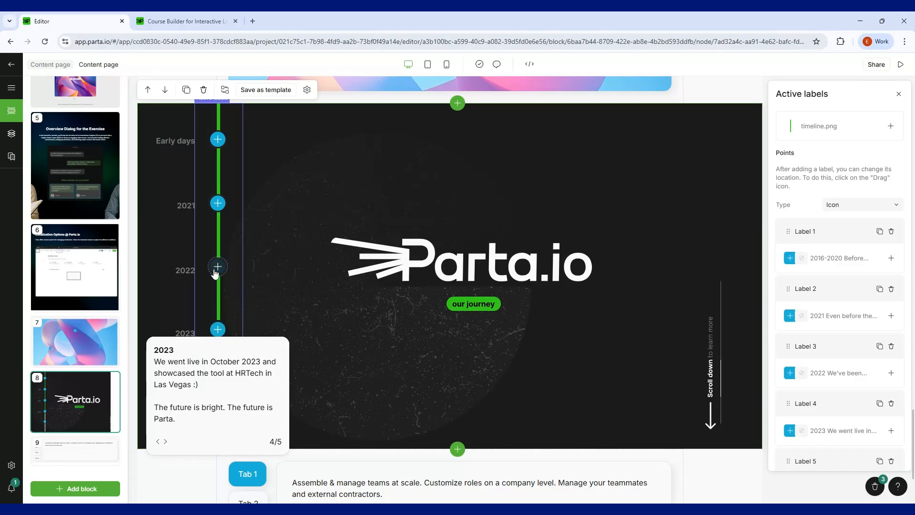
{"action": "left_click", "coordinate": [217, 267]}
{"action": "scroll", "coordinate": [344, 270], "scroll_direction": "down", "scroll_amount": 2}
{"action": "left_click", "coordinate": [261, 330]}
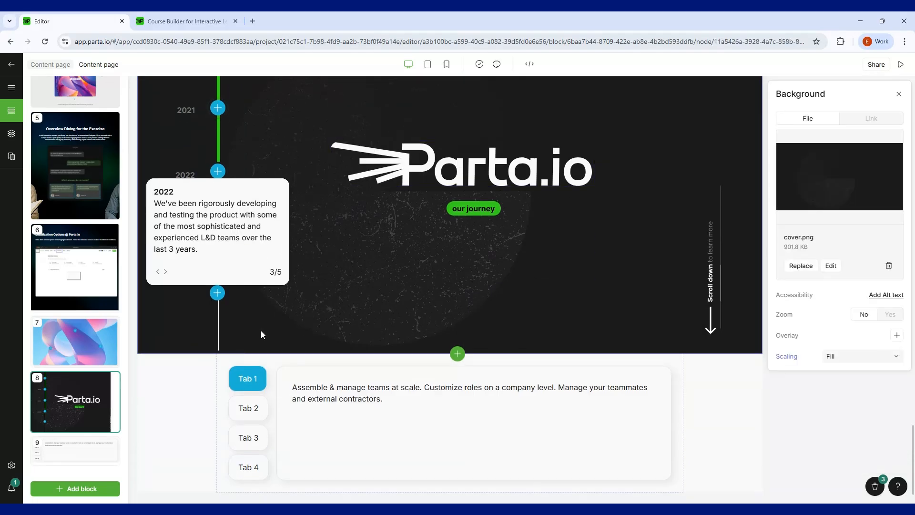
{"action": "left_click", "coordinate": [217, 293]}
{"action": "scroll", "coordinate": [233, 198], "scroll_direction": "up", "scroll_amount": 1}
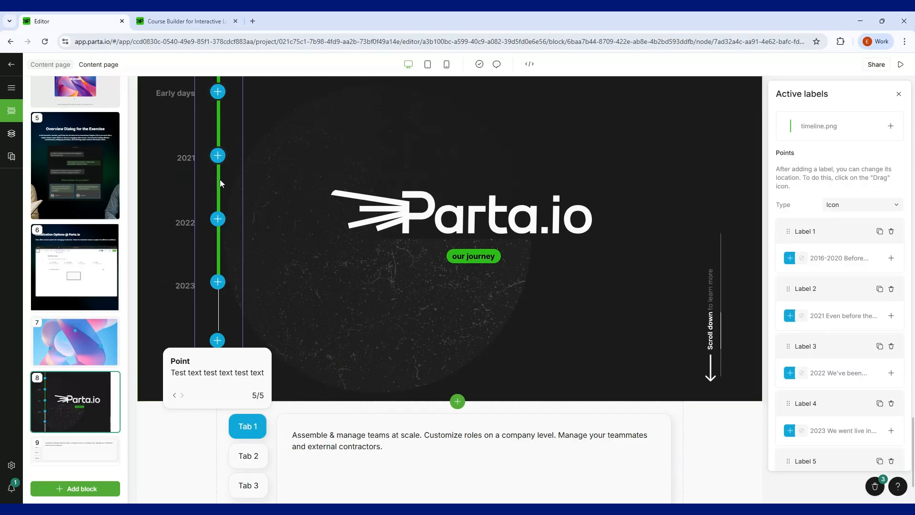
Inspect the background image and the Parta.io logo layered with the timeline in the journey block.
{"action": "scroll", "coordinate": [242, 189], "scroll_direction": "down", "scroll_amount": 1}
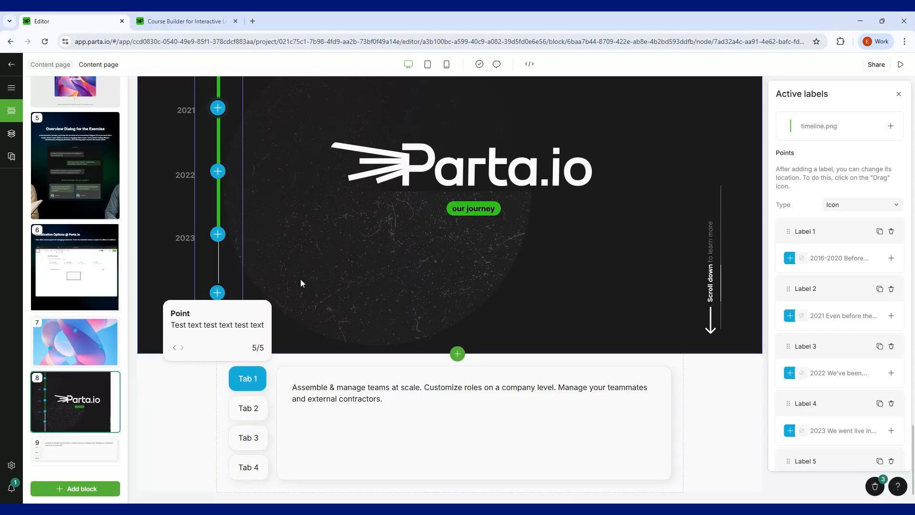
{"action": "left_click", "coordinate": [324, 255]}
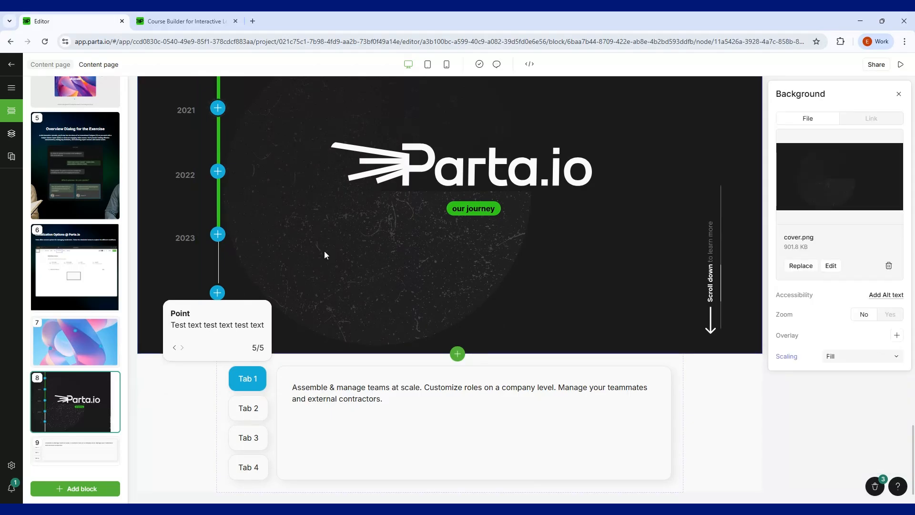
{"action": "scroll", "coordinate": [233, 207], "scroll_direction": "up", "scroll_amount": 3}
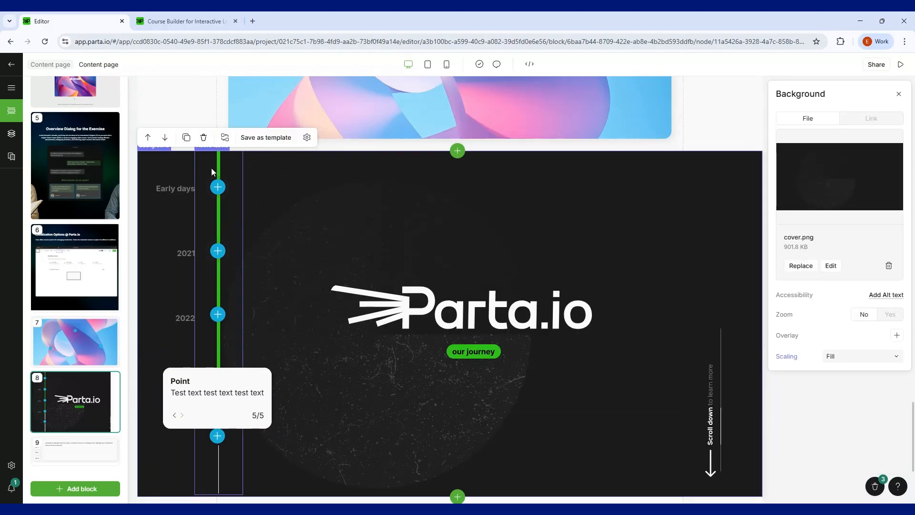
{"action": "scroll", "coordinate": [220, 233], "scroll_direction": "down", "scroll_amount": 1}
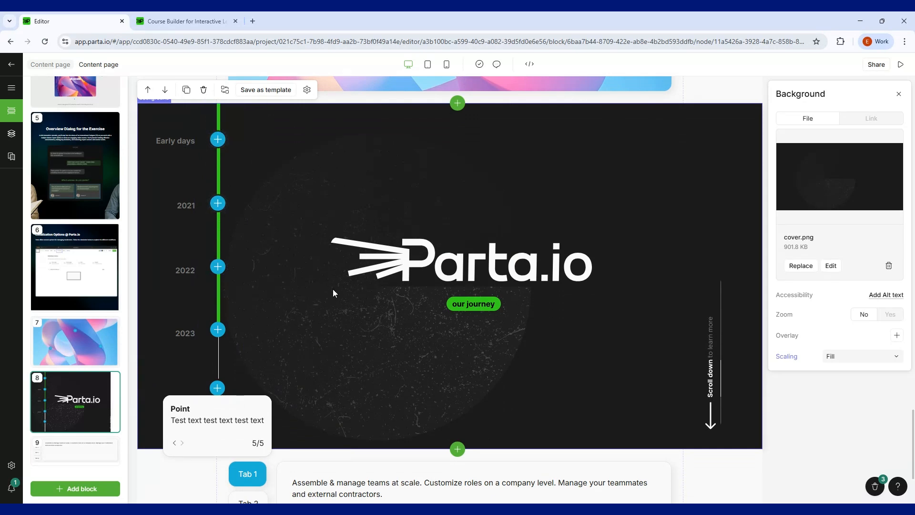
{"action": "left_click", "coordinate": [339, 273]}
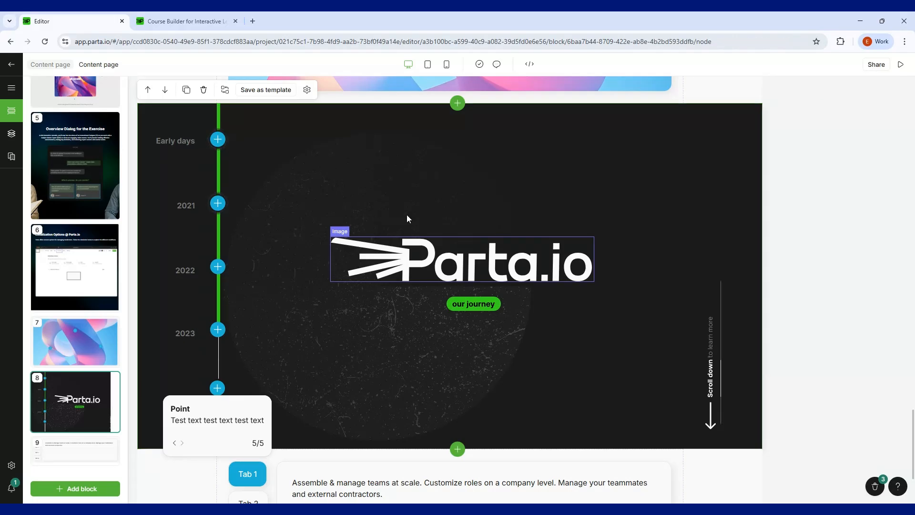
{"action": "left_click", "coordinate": [316, 329]}
Switch between Tab 4, Tab 2 and Tab 1 in the last tabs block and deselect the element.
{"action": "scroll", "coordinate": [316, 329], "scroll_direction": "down", "scroll_amount": 3}
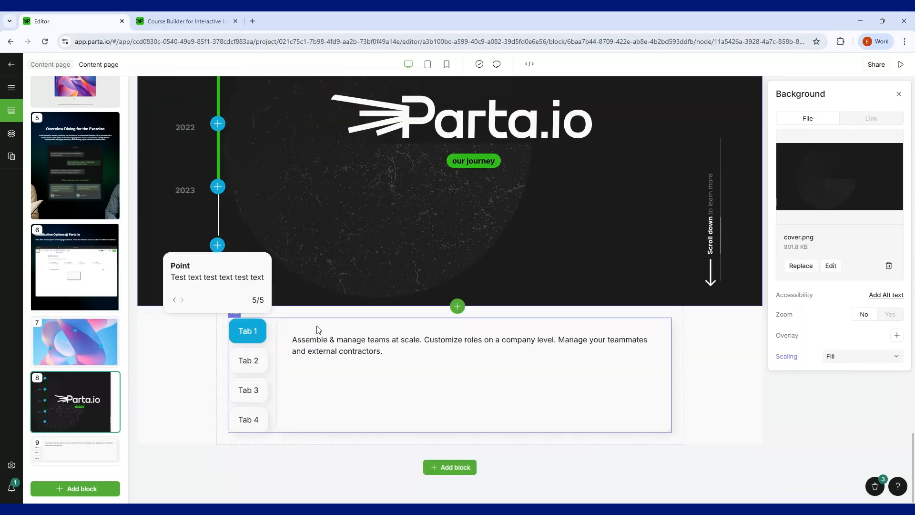
{"action": "left_click", "coordinate": [248, 419]}
{"action": "left_click", "coordinate": [248, 360]}
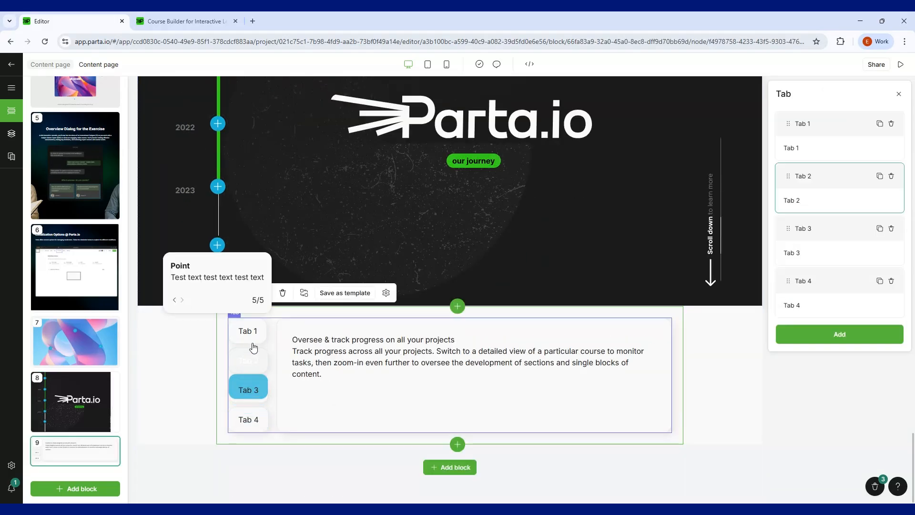
{"action": "left_click", "coordinate": [248, 331]}
{"action": "left_click", "coordinate": [529, 419]}
Review the page's interactive blocks from the Heading 1 section down to the last tabs block.
{"action": "scroll", "coordinate": [523, 419], "scroll_direction": "up", "scroll_amount": 6}
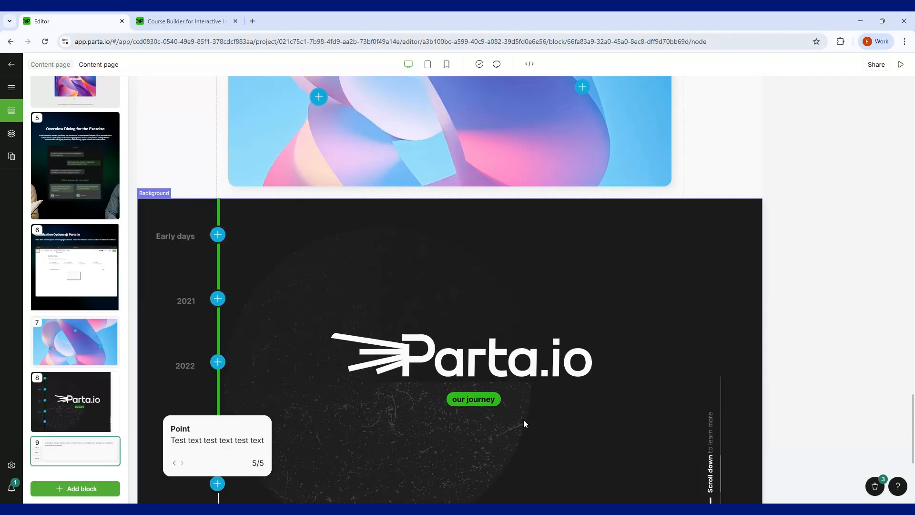
{"action": "scroll", "coordinate": [524, 420], "scroll_direction": "up", "scroll_amount": 15}
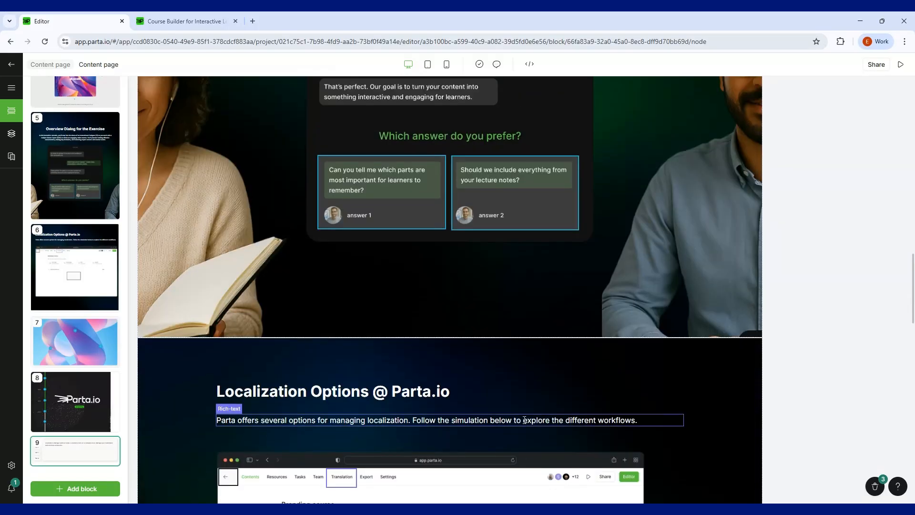
{"action": "scroll", "coordinate": [524, 419], "scroll_direction": "up", "scroll_amount": 12}
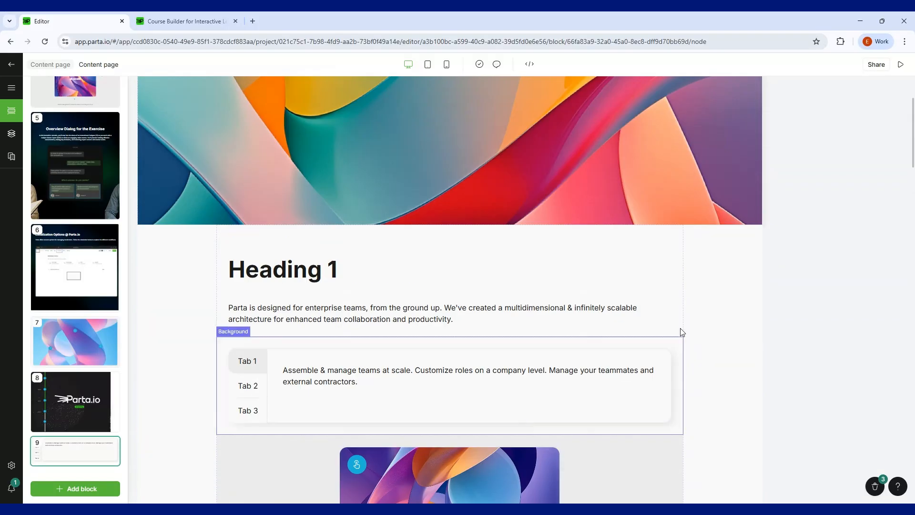
{"action": "left_click", "coordinate": [682, 332]}
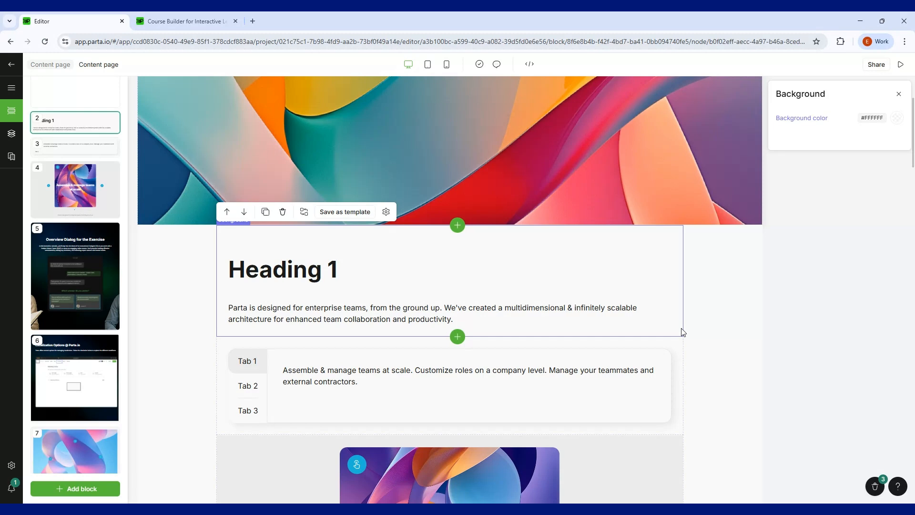
{"action": "scroll", "coordinate": [682, 332], "scroll_direction": "down", "scroll_amount": 4}
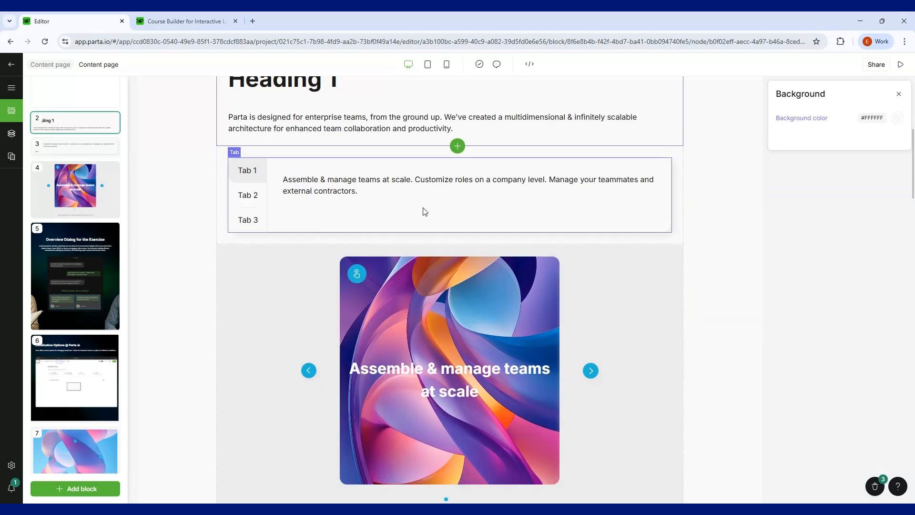
{"action": "scroll", "coordinate": [422, 210], "scroll_direction": "down", "scroll_amount": 4}
{"action": "scroll", "coordinate": [422, 207], "scroll_direction": "up", "scroll_amount": 3}
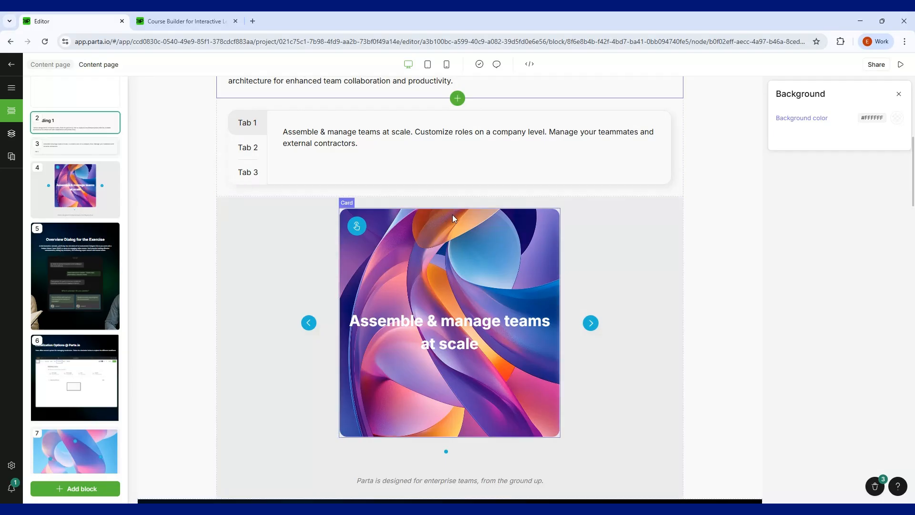
{"action": "scroll", "coordinate": [451, 218], "scroll_direction": "down", "scroll_amount": 7}
{"action": "scroll", "coordinate": [448, 249], "scroll_direction": "down", "scroll_amount": 20}
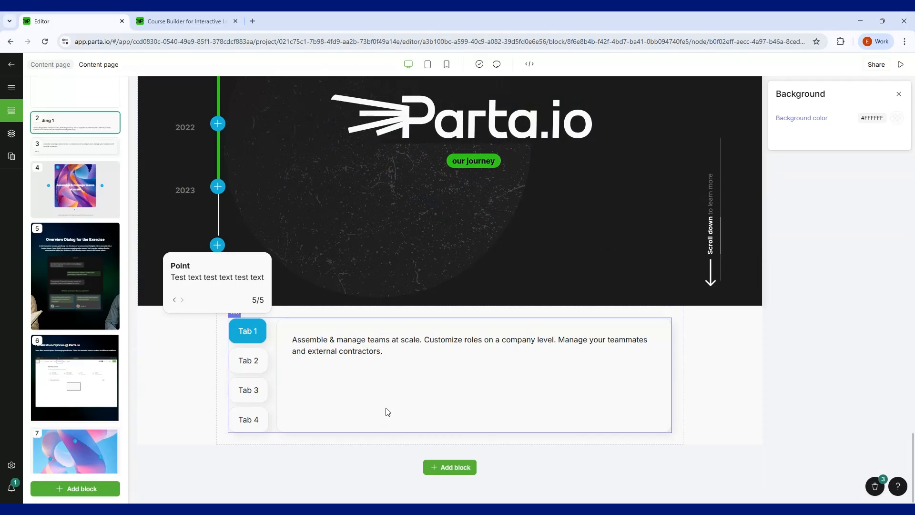
Add the Dialogue with Input template from the Questions category as a new block at the page's end.
{"action": "left_click", "coordinate": [456, 468]}
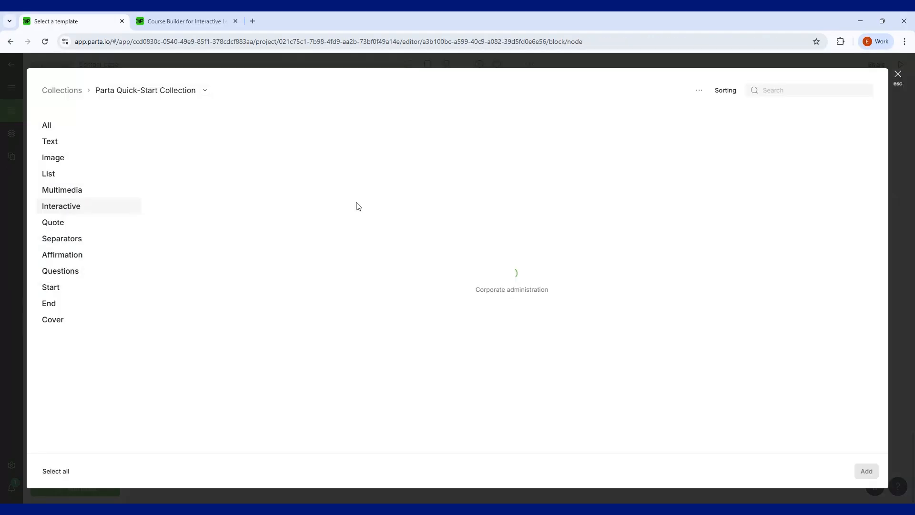
{"action": "left_click", "coordinate": [60, 271]}
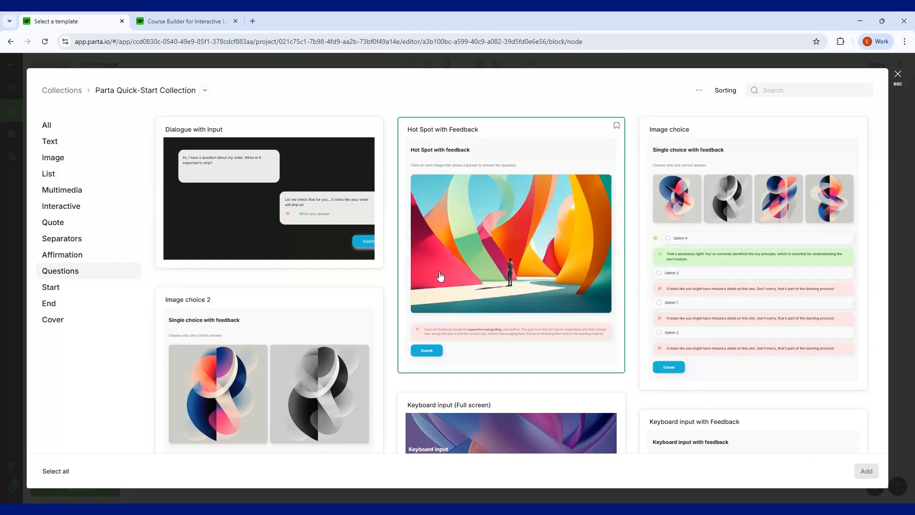
{"action": "scroll", "coordinate": [440, 276], "scroll_direction": "down", "scroll_amount": 3}
{"action": "scroll", "coordinate": [440, 277], "scroll_direction": "up", "scroll_amount": 3}
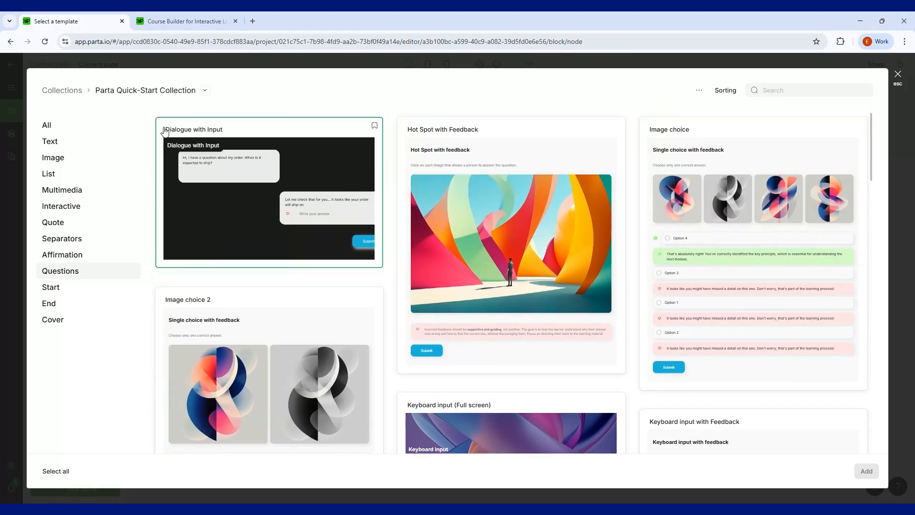
{"action": "left_click", "coordinate": [191, 183]}
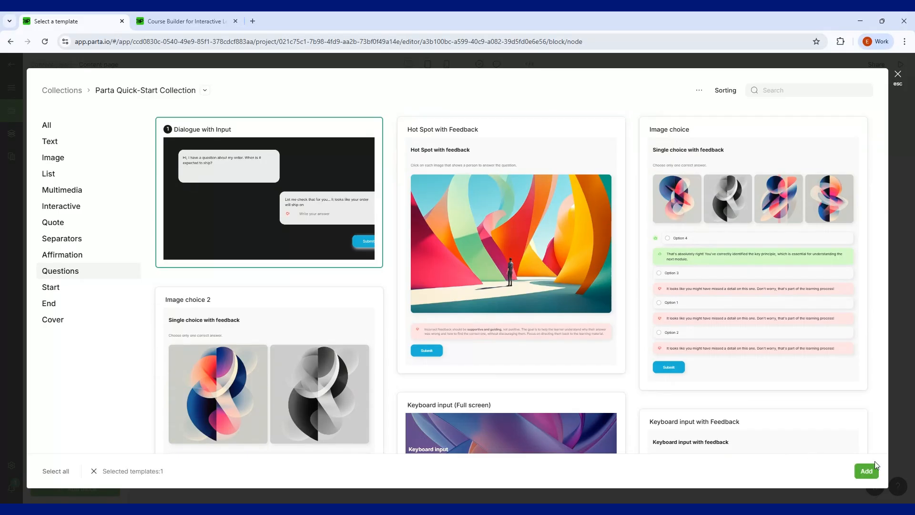
{"action": "left_click", "coordinate": [869, 474]}
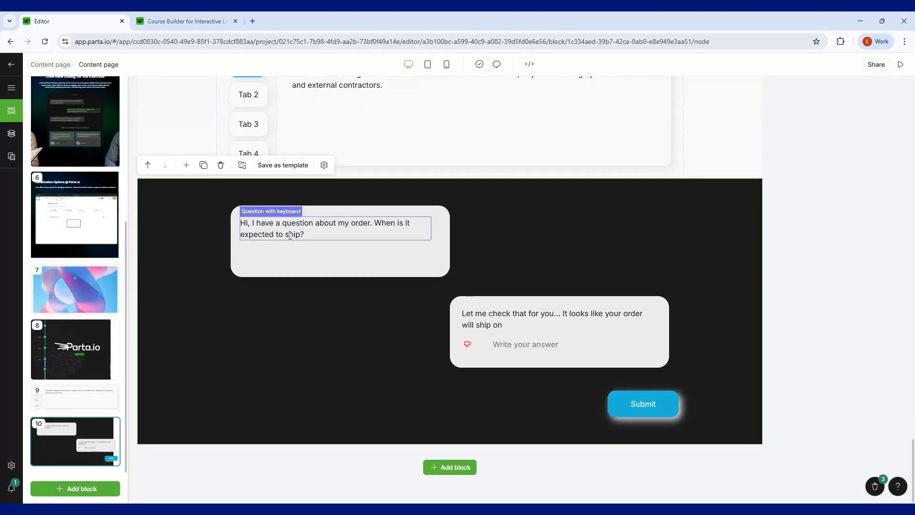
Select the customer question and reply text in the new dialogue, and open the keyboard input's settings.
{"action": "left_click", "coordinate": [290, 235]}
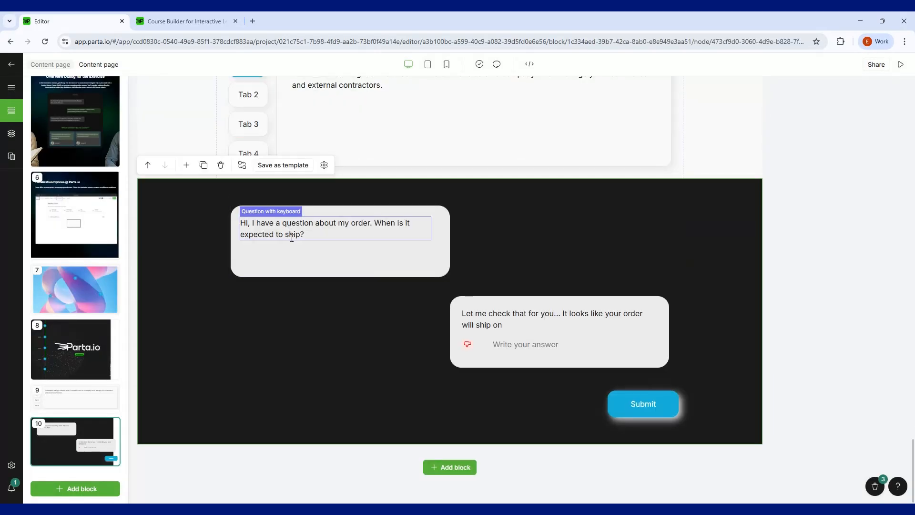
{"action": "left_click", "coordinate": [484, 321]}
{"action": "left_click", "coordinate": [524, 346]}
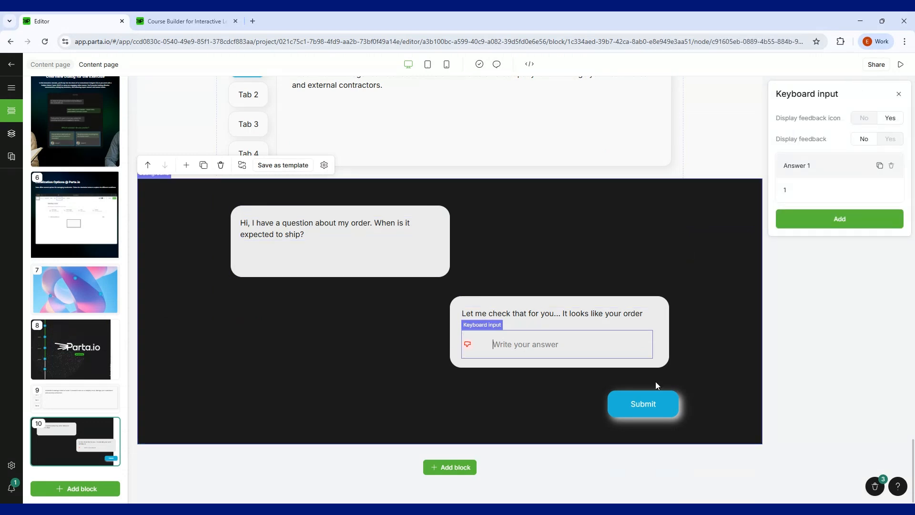
Examine the Submit button's settings in the dialogue block, and return to the keyboard input's settings.
{"action": "left_click", "coordinate": [632, 414]}
{"action": "left_click", "coordinate": [624, 313]}
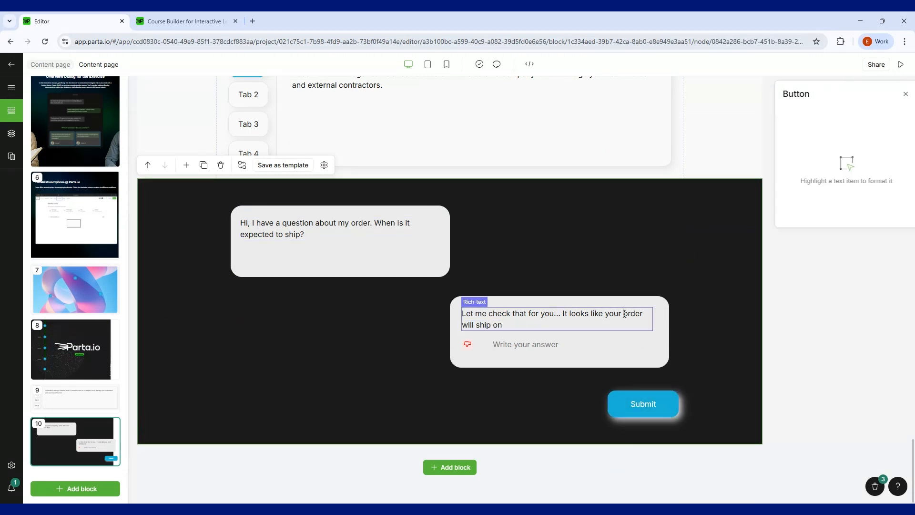
{"action": "left_click", "coordinate": [657, 403]}
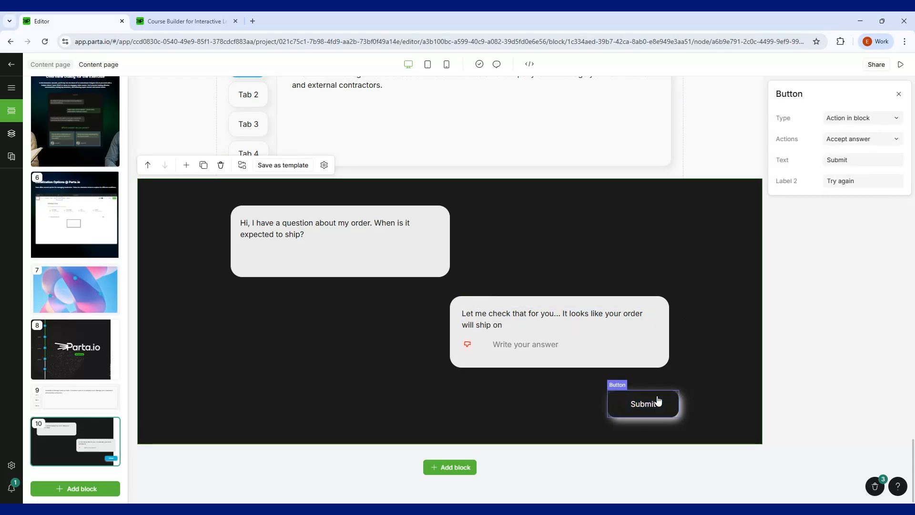
{"action": "left_click", "coordinate": [623, 262]}
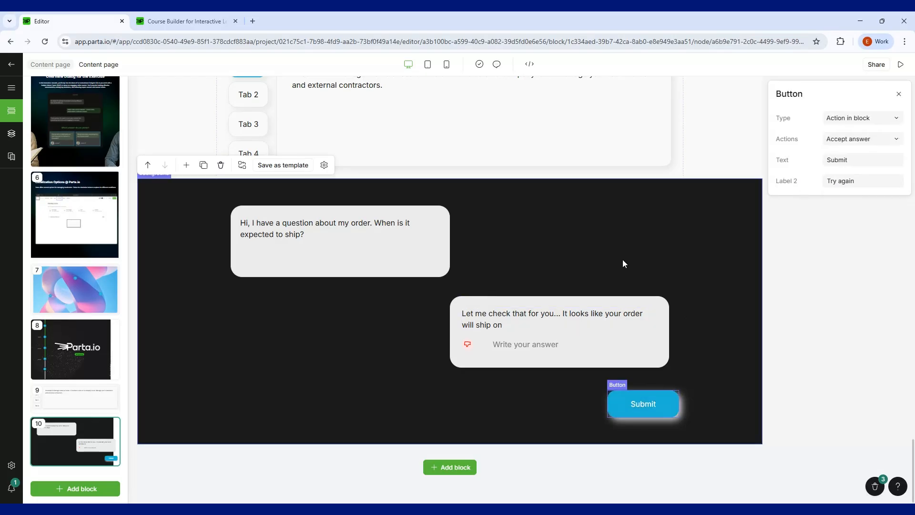
{"action": "left_click", "coordinate": [630, 406]}
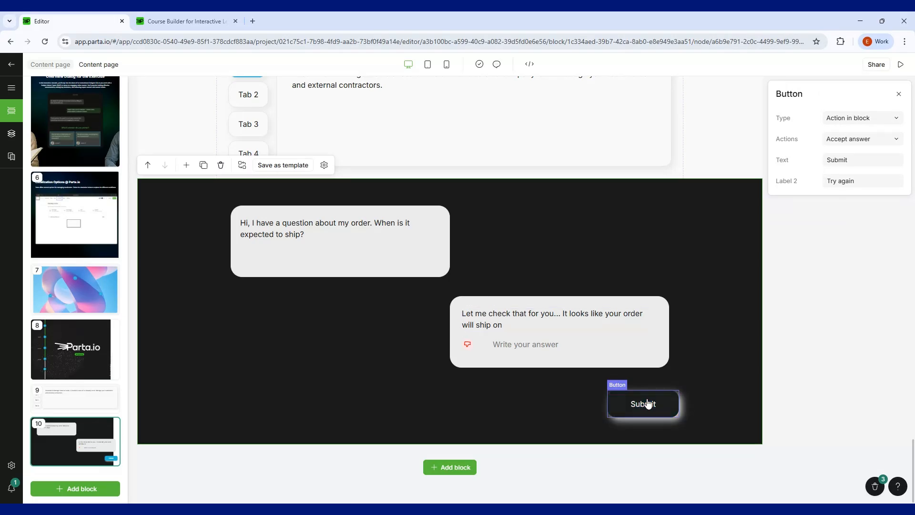
{"action": "left_click", "coordinate": [552, 348]}
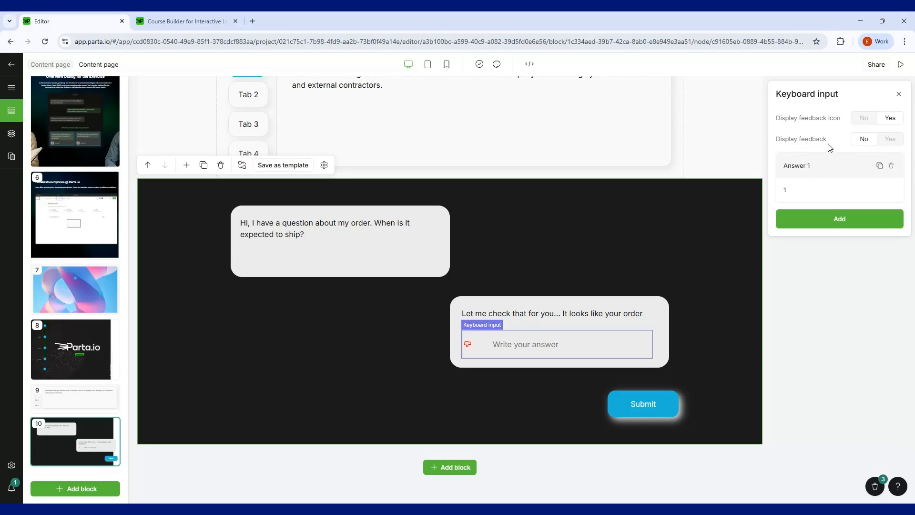
Enable feedback for the dialogue's keyboard input with the Any Response type, and replace the feedback text with "example feedback".
{"action": "left_click", "coordinate": [884, 140]}
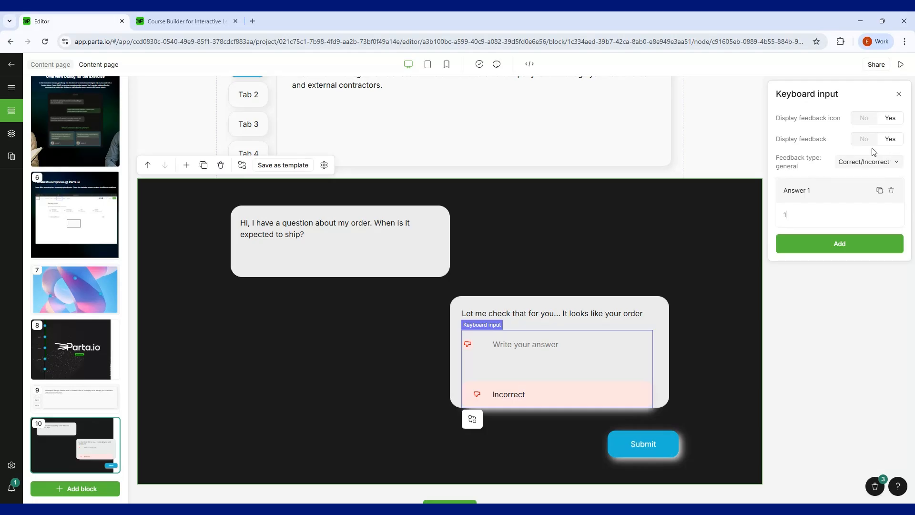
{"action": "left_click", "coordinate": [868, 165]}
{"action": "left_click", "coordinate": [863, 193]}
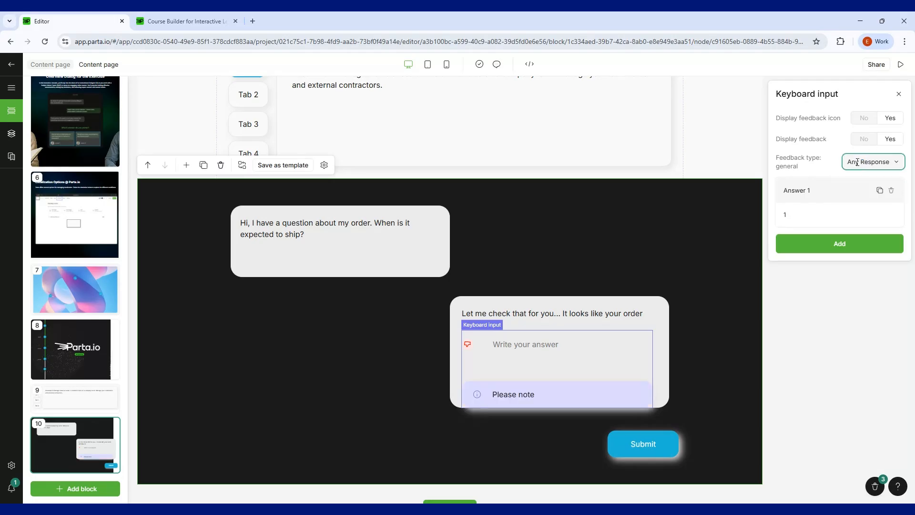
{"action": "triple_click", "coordinate": [556, 390]}
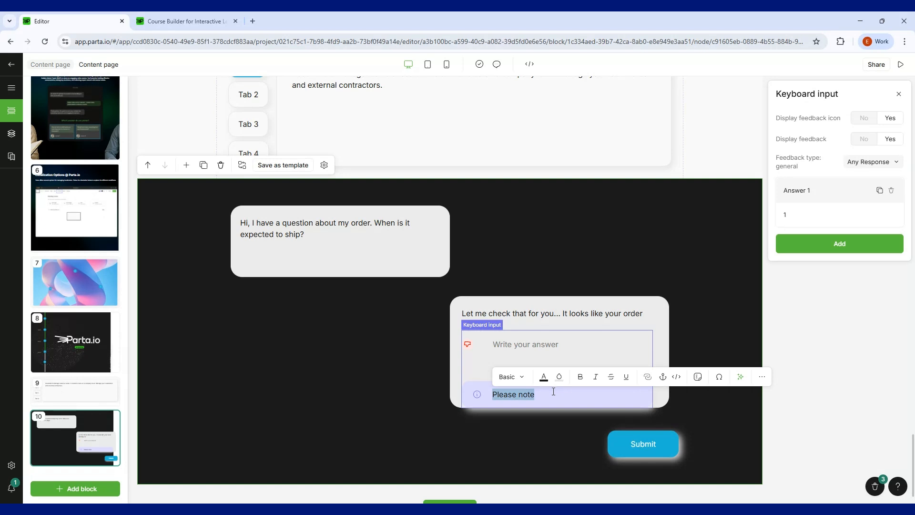
{"action": "type", "text": "example fee"}
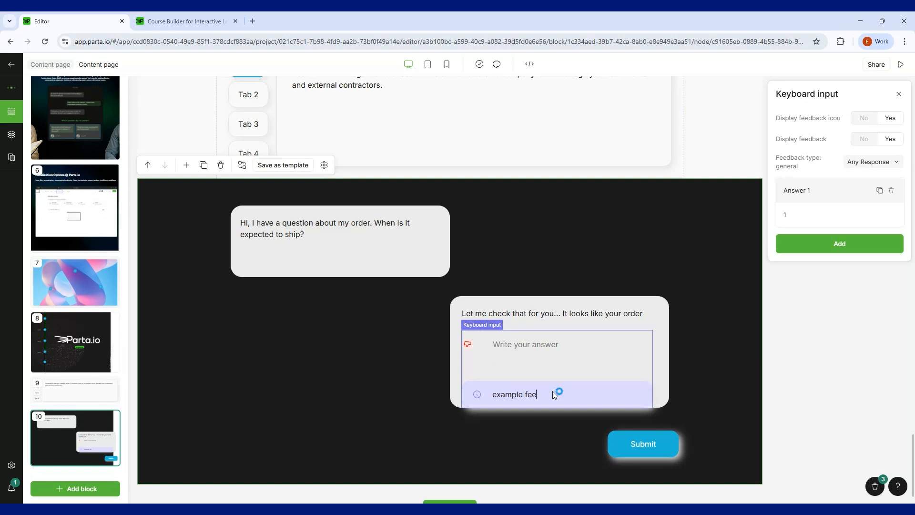
{"action": "type", "text": "dback"}
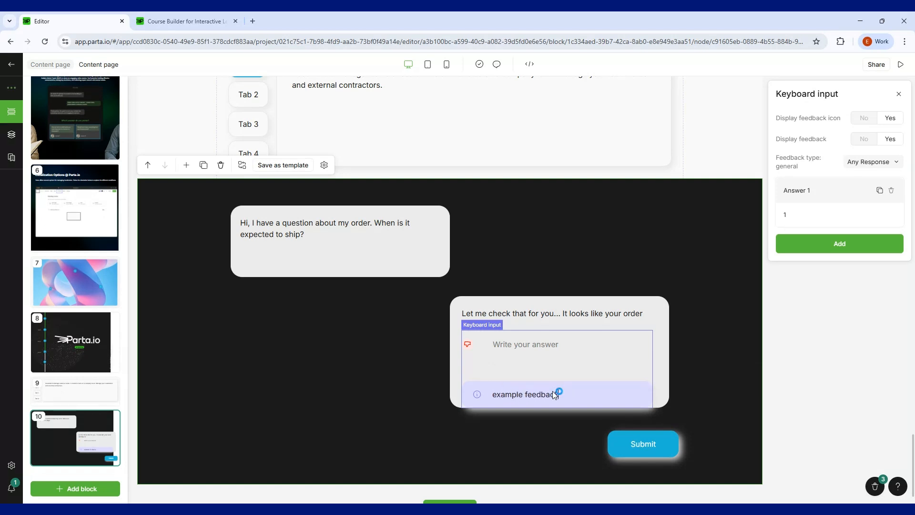
Preview the page and submit "example answer" as the reply in the dialogue block.
{"action": "left_click", "coordinate": [895, 72]}
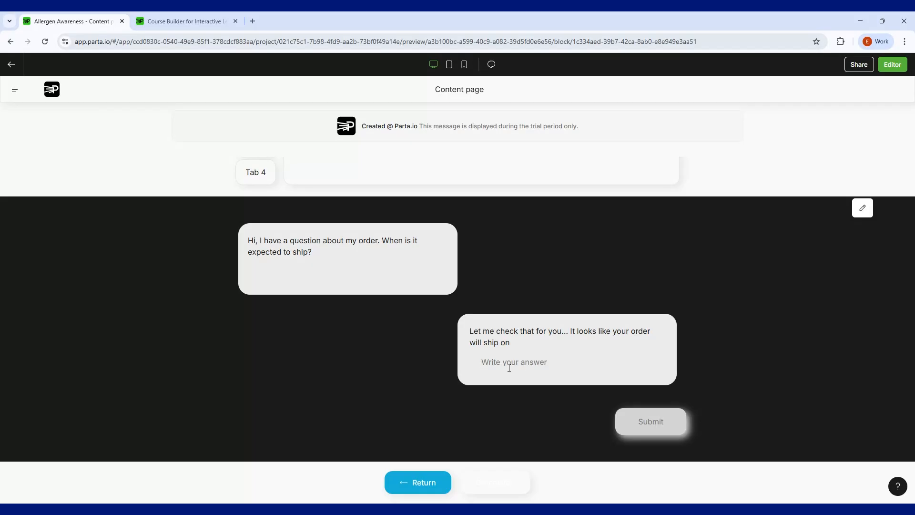
{"action": "type", "text": "example"}
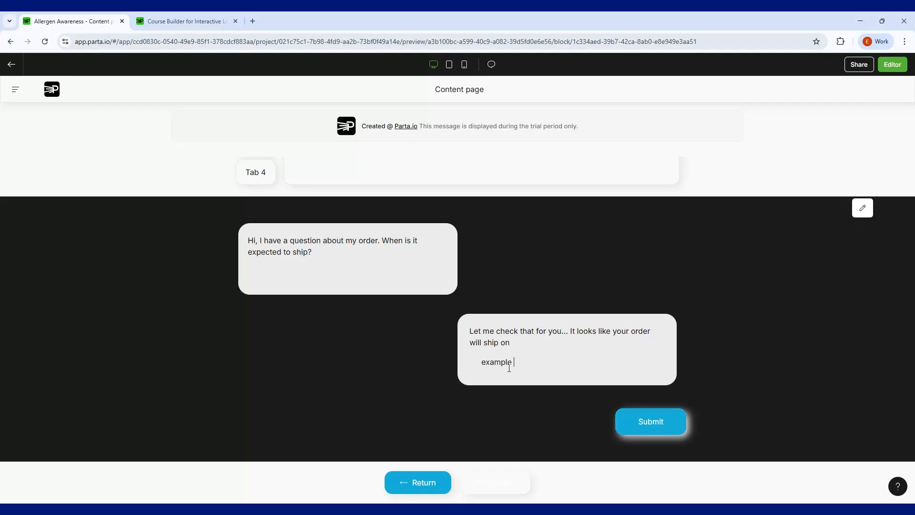
{"action": "type", "text": " f"}
{"action": "key", "text": "BackSpace"}
{"action": "type", "text": "answer"}
{"action": "left_click", "coordinate": [640, 433]}
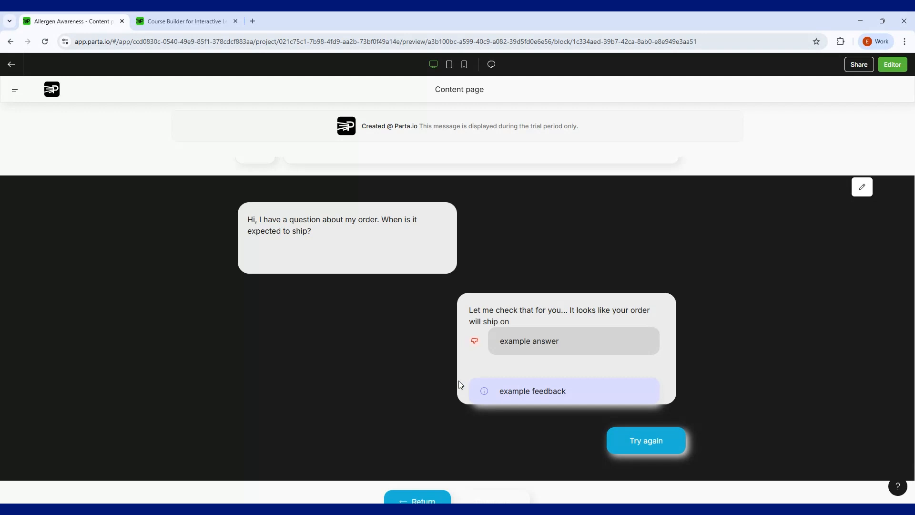
Return to editing the dialogue block and inspect its customer question, keyboard input settings and feedback text.
{"action": "left_click", "coordinate": [863, 188]}
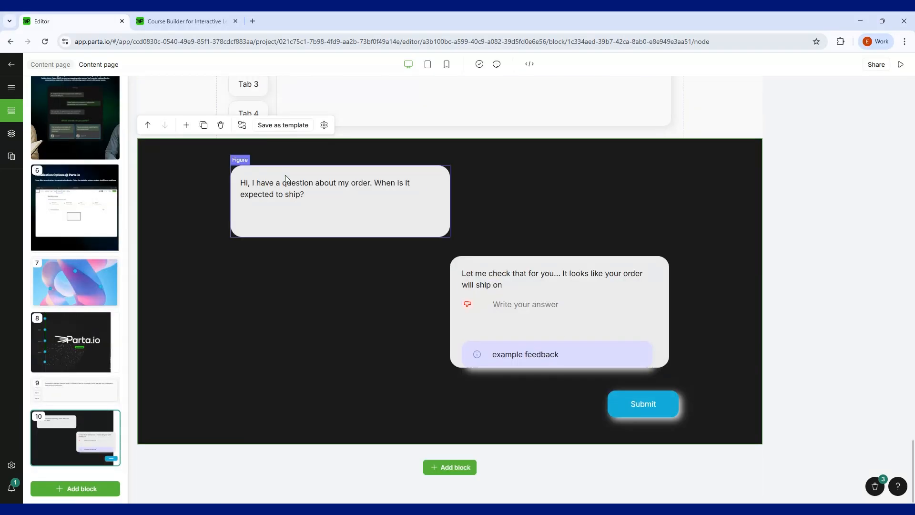
{"action": "left_click", "coordinate": [286, 185]}
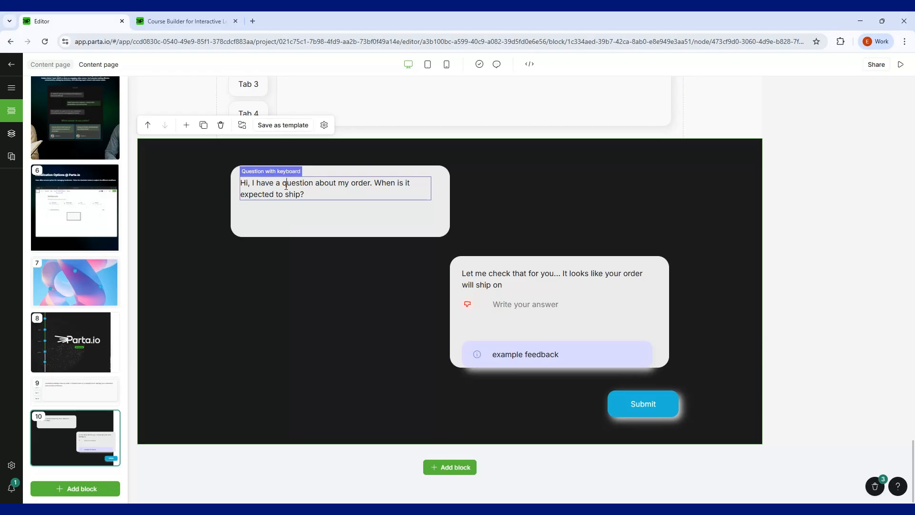
{"action": "left_click", "coordinate": [512, 320]}
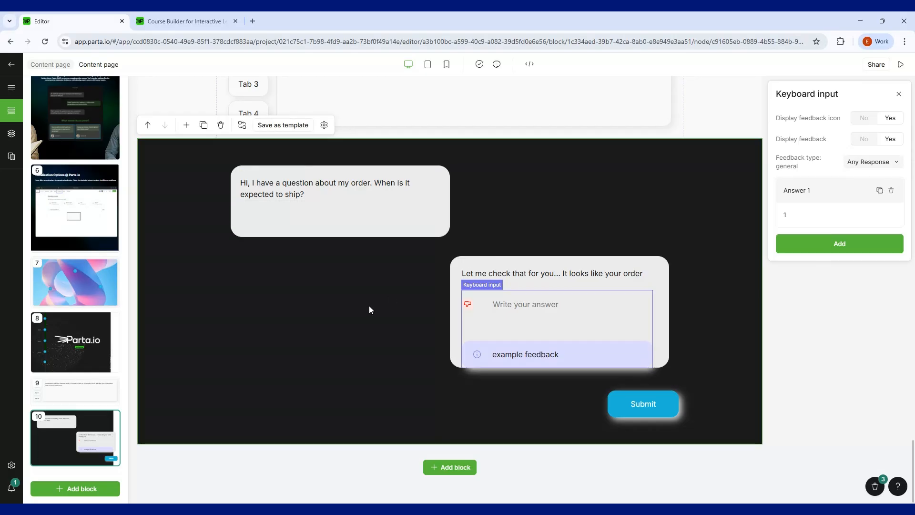
{"action": "triple_click", "coordinate": [503, 355]}
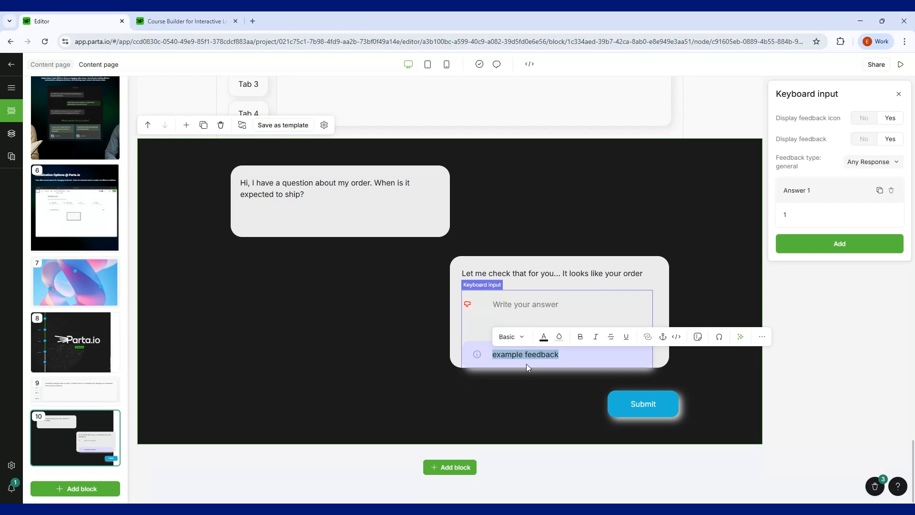
{"action": "left_click", "coordinate": [512, 396]}
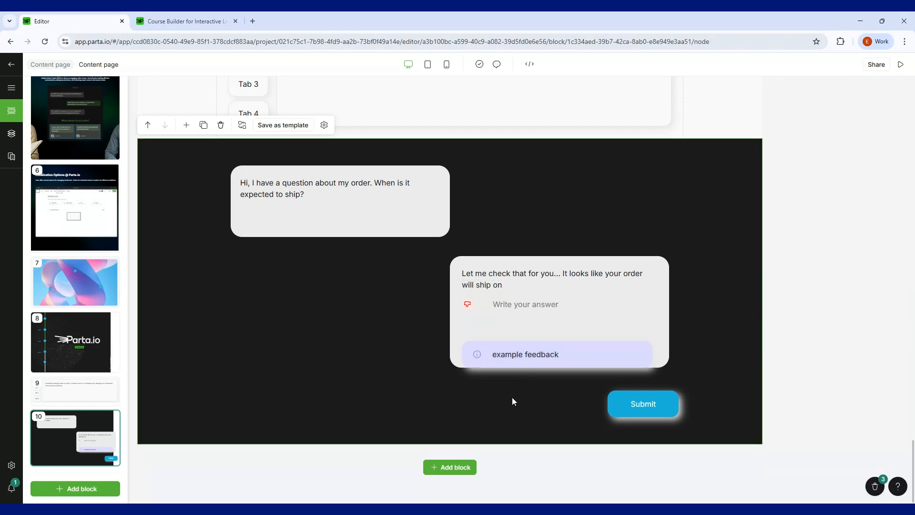
{"action": "left_click", "coordinate": [513, 356]}
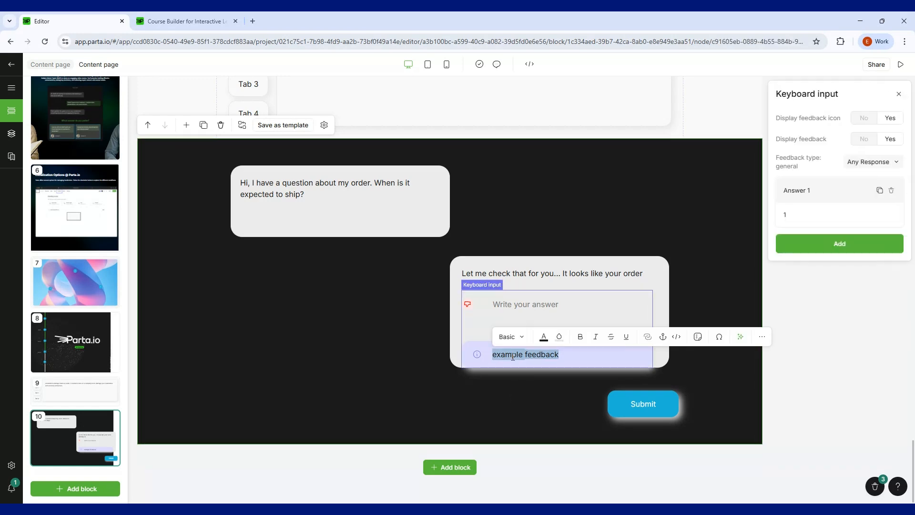
Add a period at the end of the dialogue's reply text, after "will ship on".
{"action": "left_click", "coordinate": [508, 285]}
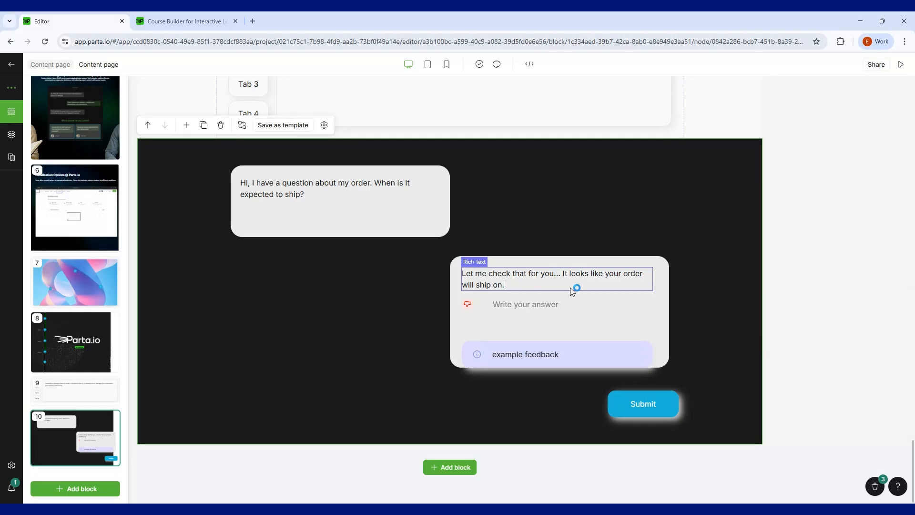
{"action": "type", "text": "."}
{"action": "left_click", "coordinate": [617, 202]}
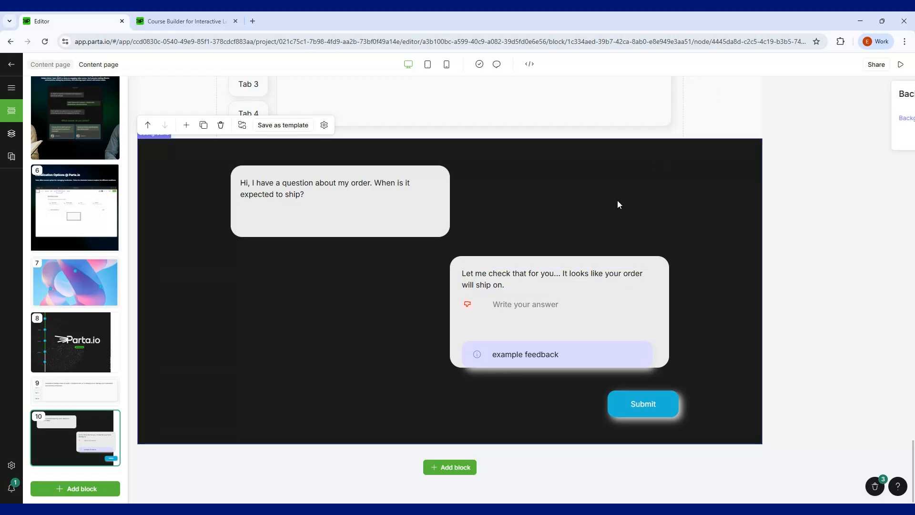
Examine the dialogue block's background and keyboard input settings, and review the block's overall layout.
{"action": "left_click", "coordinate": [241, 297]}
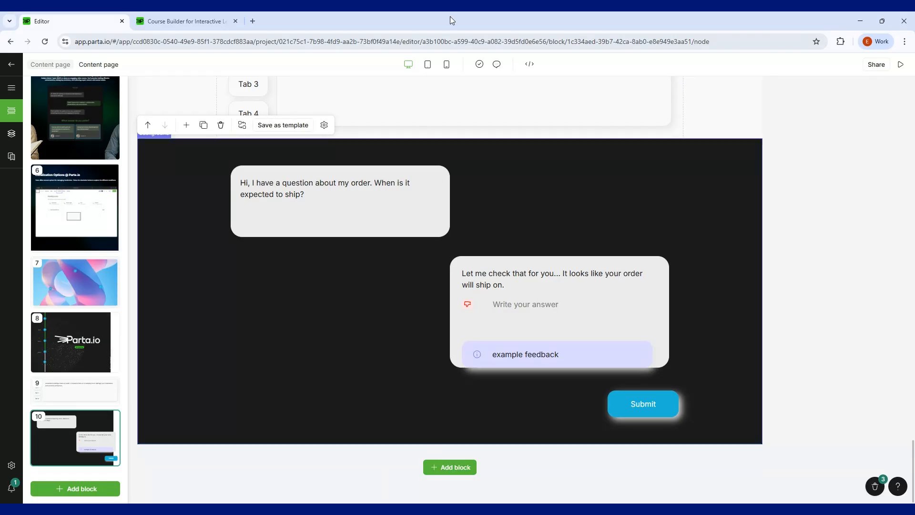
{"action": "left_click", "coordinate": [451, 140]}
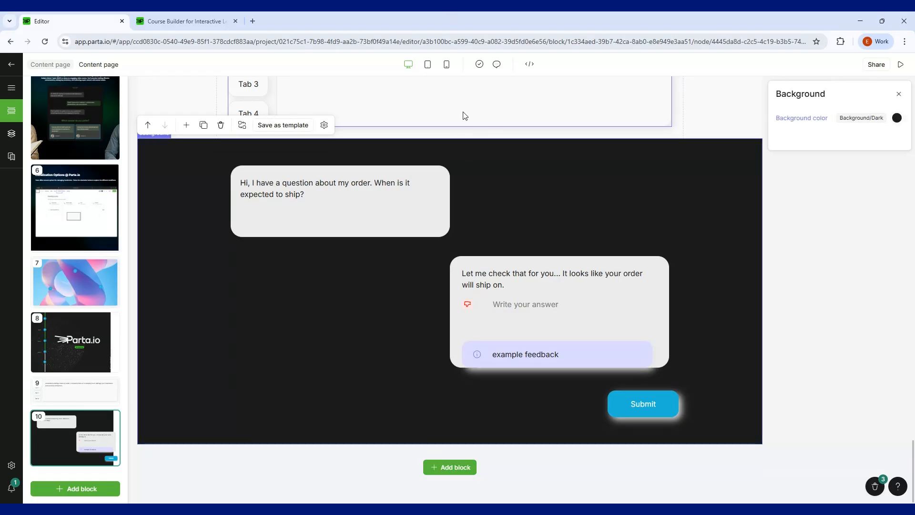
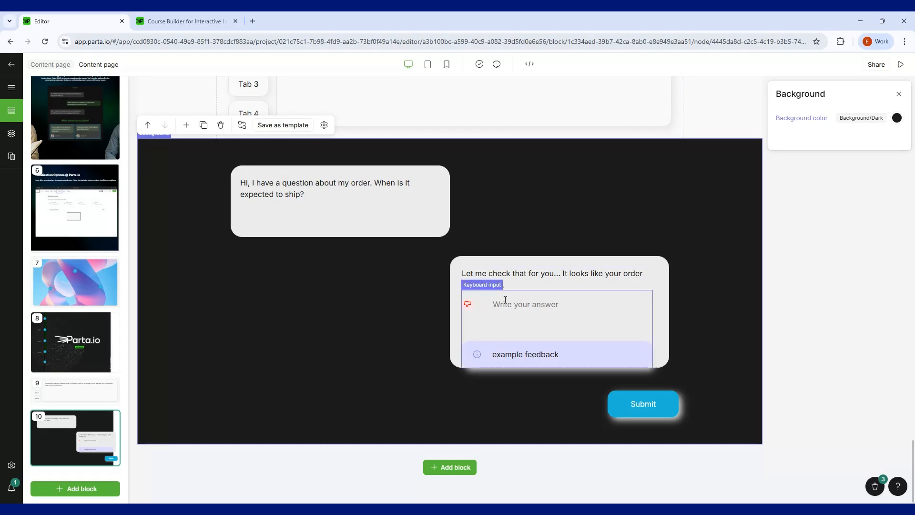
{"action": "left_click", "coordinate": [548, 314]}
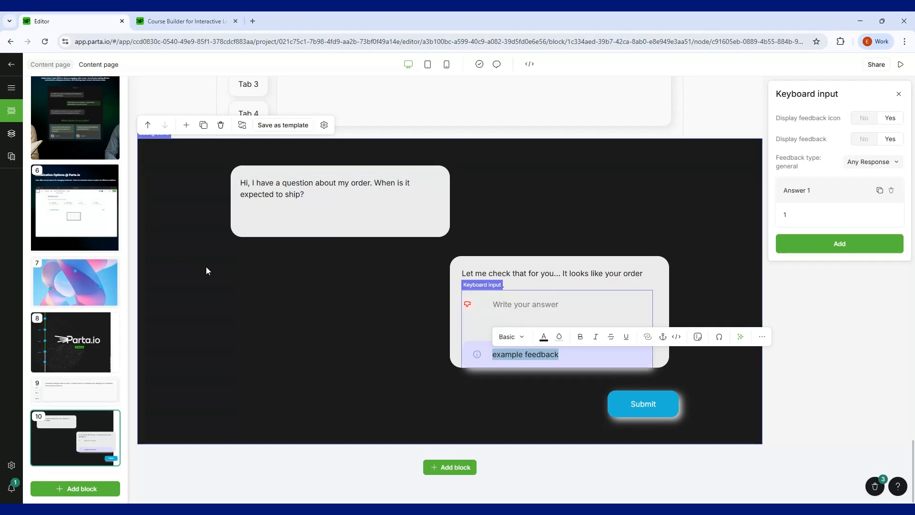
{"action": "left_click", "coordinate": [220, 276]}
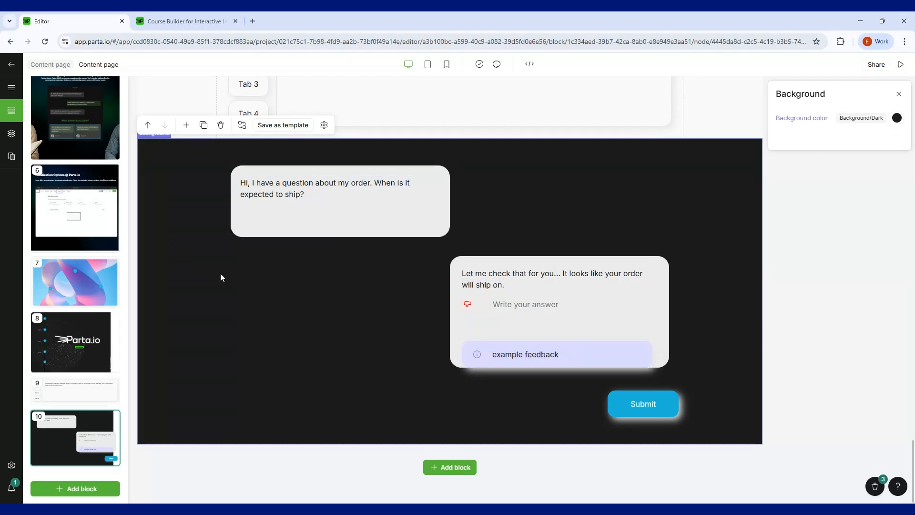
{"action": "left_click", "coordinate": [221, 274]}
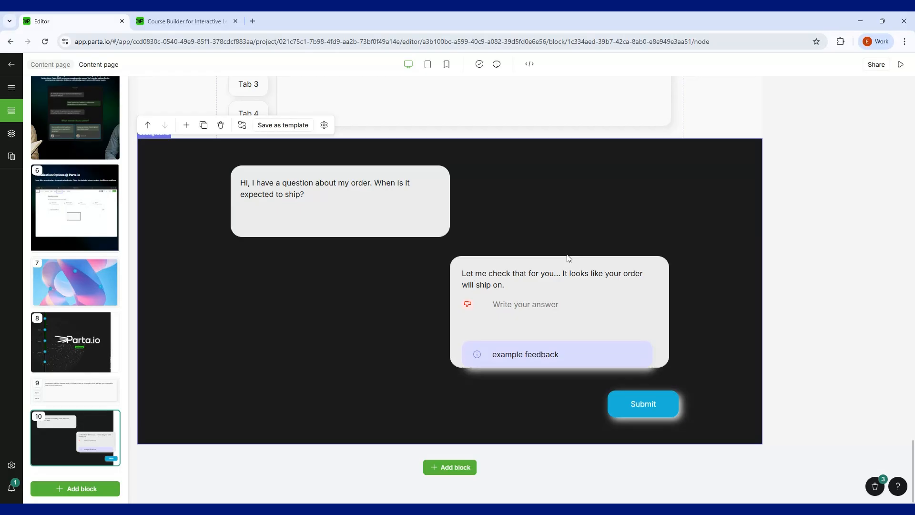
{"action": "scroll", "coordinate": [367, 274], "scroll_direction": "up", "scroll_amount": 20}
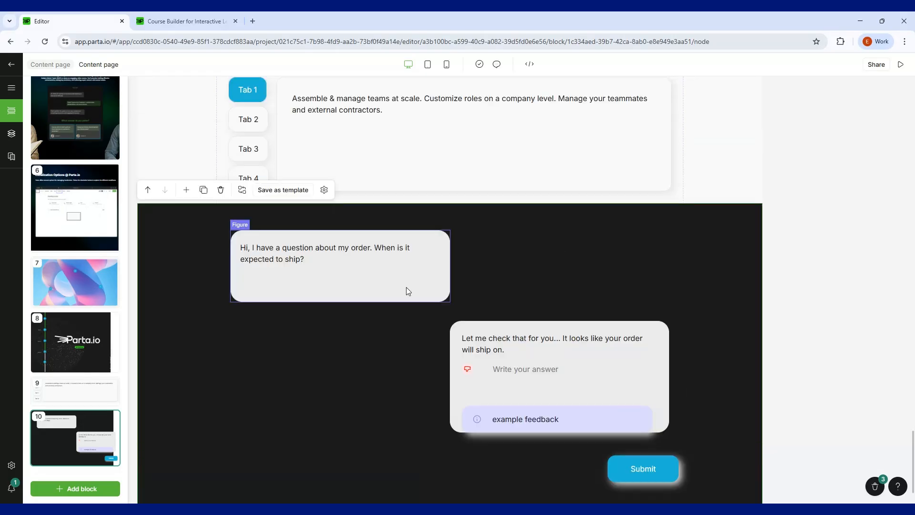
{"action": "scroll", "coordinate": [370, 181], "scroll_direction": "down", "scroll_amount": 20}
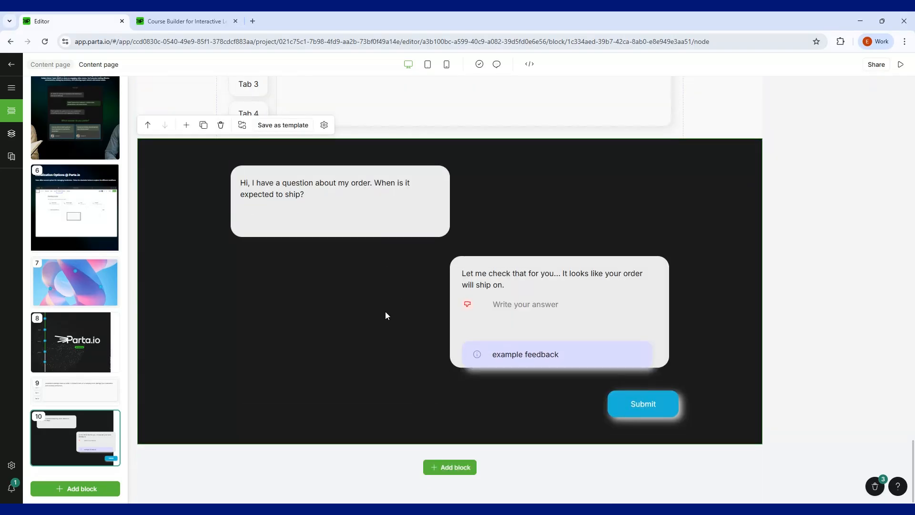
Add the Keyboard input (Full screen) template from the Questions category as a new block at the page's end.
{"action": "left_click", "coordinate": [438, 467]}
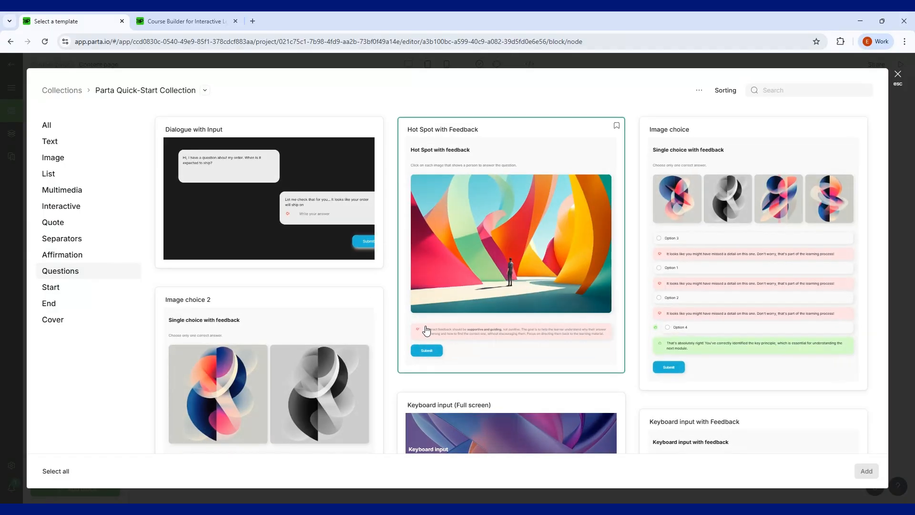
{"action": "scroll", "coordinate": [427, 329], "scroll_direction": "down", "scroll_amount": 4}
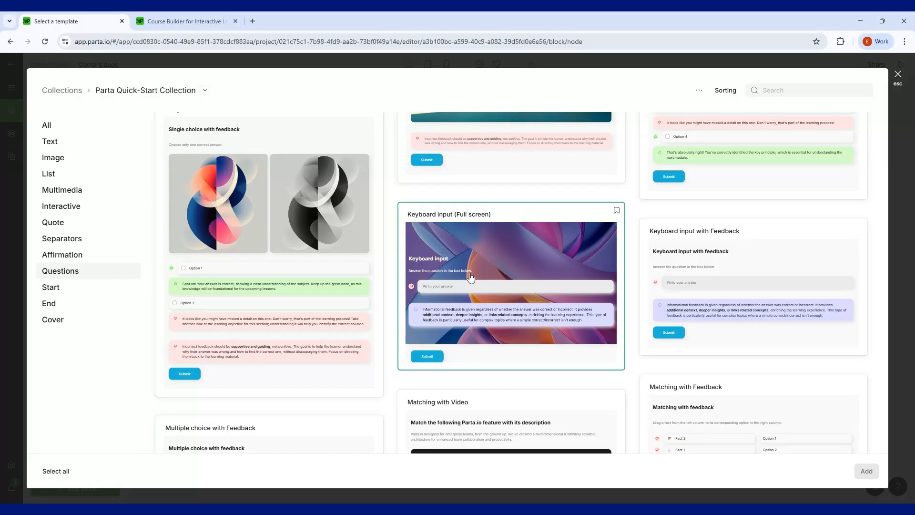
{"action": "scroll", "coordinate": [470, 276], "scroll_direction": "down", "scroll_amount": 3}
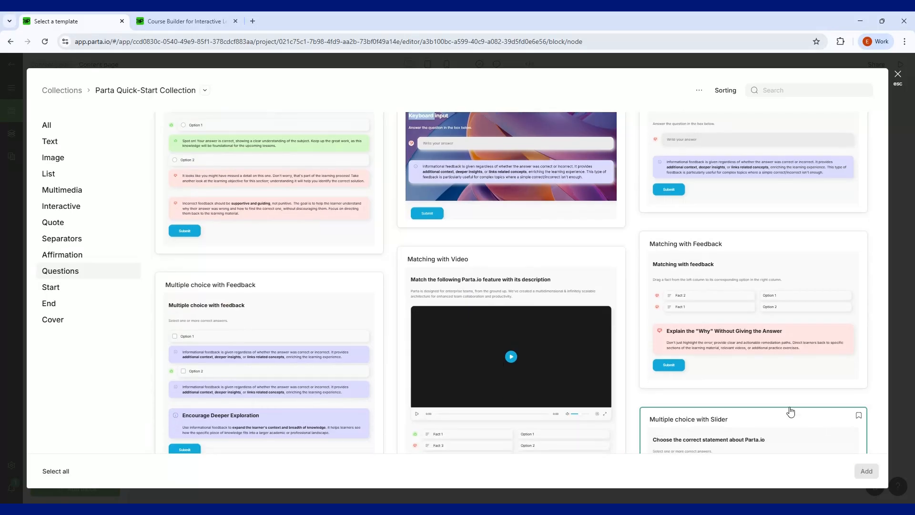
{"action": "left_click", "coordinate": [445, 141]}
{"action": "left_click", "coordinate": [865, 471]}
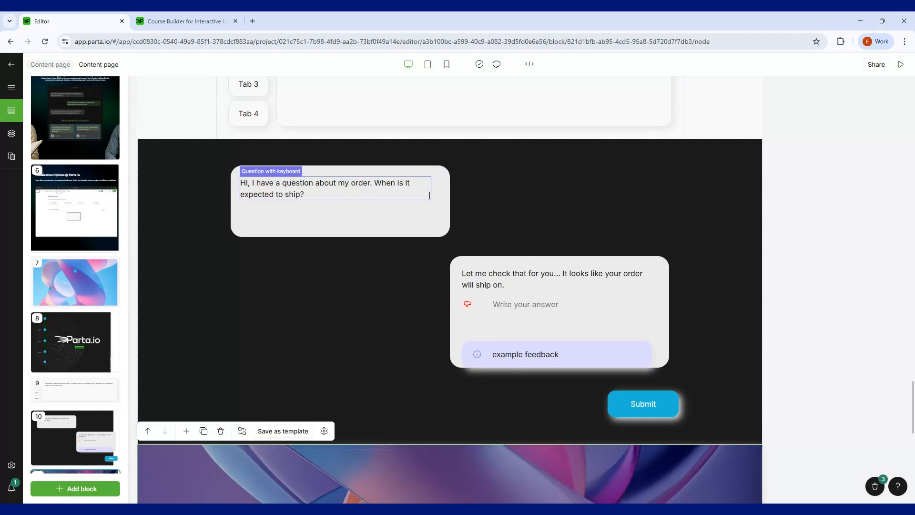
Examine the answer field, feedback text and keyboard input settings in the new full-screen block.
{"action": "scroll", "coordinate": [327, 305], "scroll_direction": "up", "scroll_amount": 5}
{"action": "scroll", "coordinate": [328, 305], "scroll_direction": "down", "scroll_amount": 4}
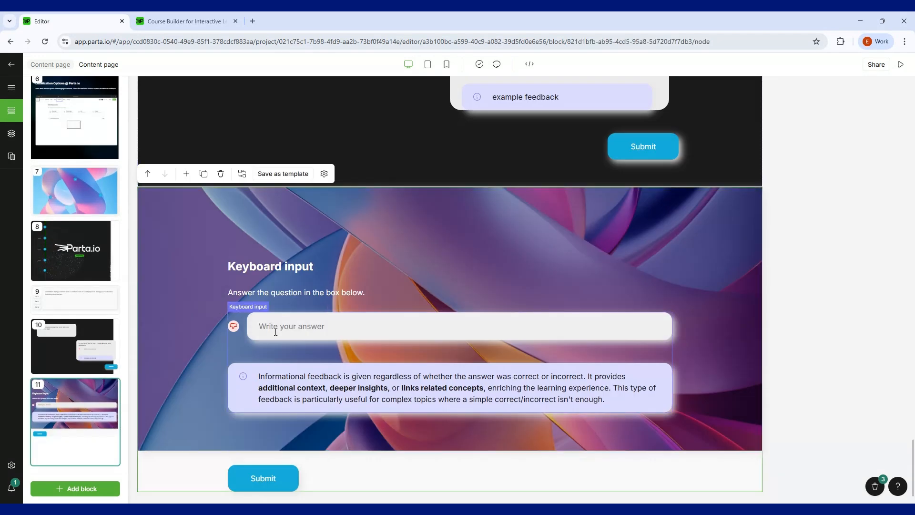
{"action": "left_click", "coordinate": [275, 328]}
{"action": "left_click", "coordinate": [315, 376]}
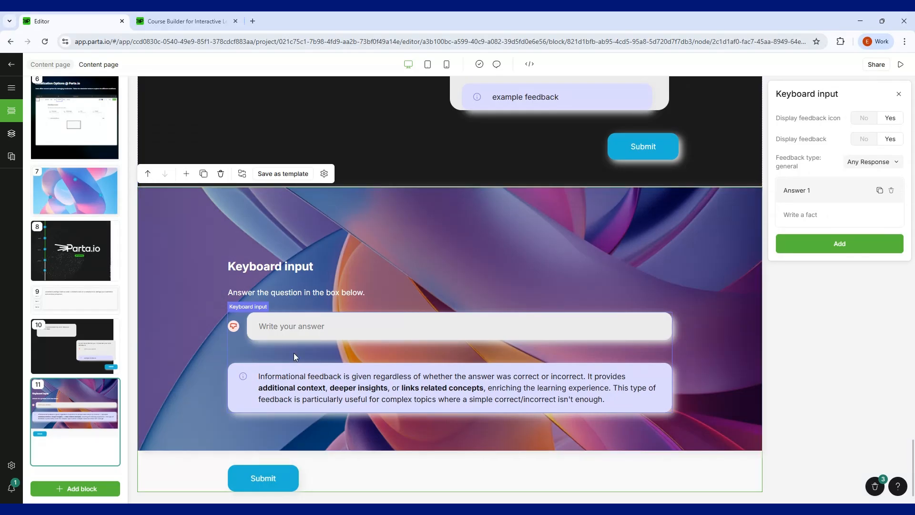
{"action": "left_click", "coordinate": [290, 326]}
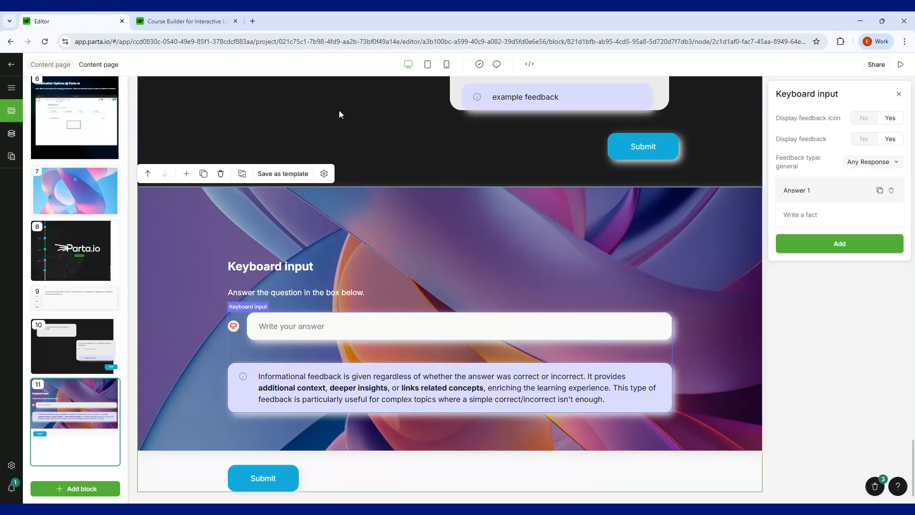
Add the Reply with Input template from the Questions category as a new block at the page's end.
{"action": "scroll", "coordinate": [318, 435], "scroll_direction": "down", "scroll_amount": 1}
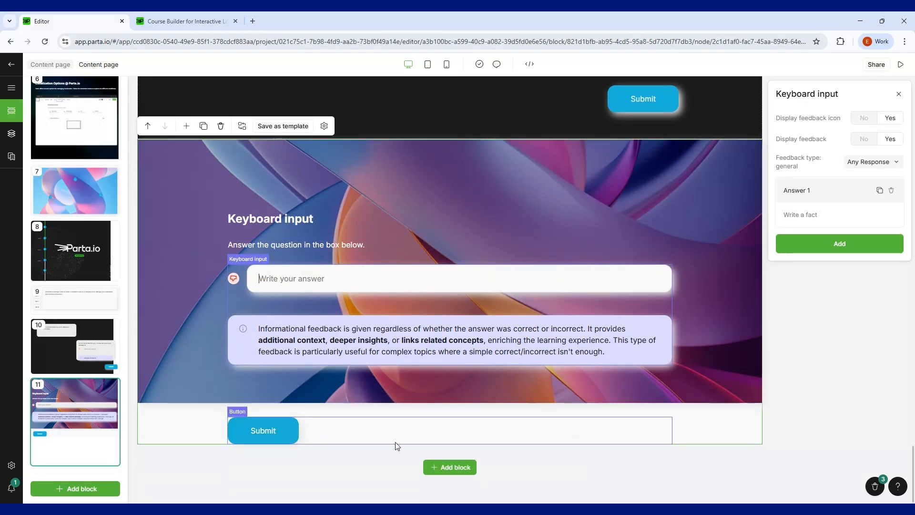
{"action": "left_click", "coordinate": [448, 467]}
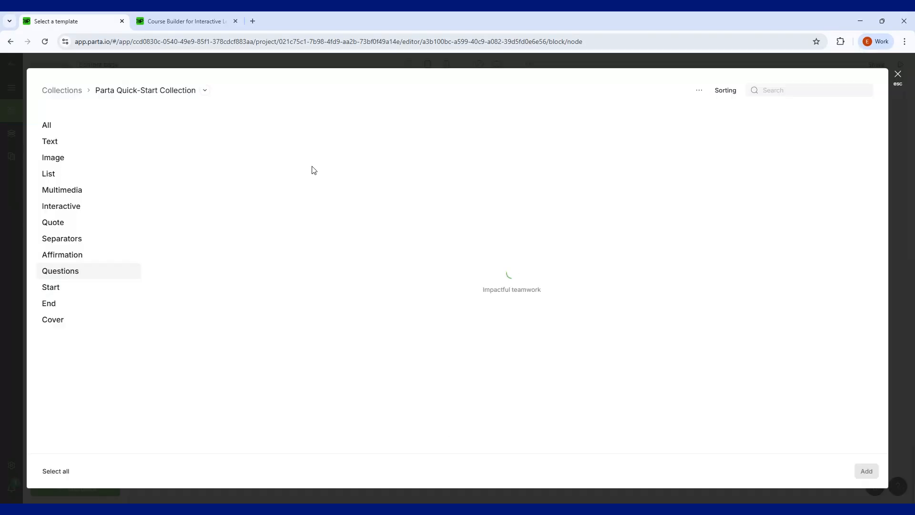
{"action": "scroll", "coordinate": [609, 316], "scroll_direction": "down", "scroll_amount": 10}
{"action": "scroll", "coordinate": [610, 316], "scroll_direction": "down", "scroll_amount": 5}
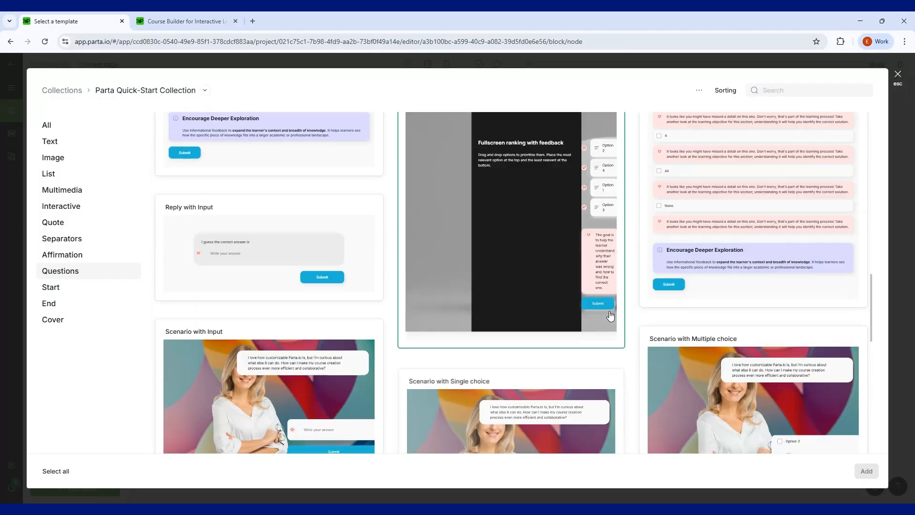
{"action": "scroll", "coordinate": [609, 317], "scroll_direction": "up", "scroll_amount": 7}
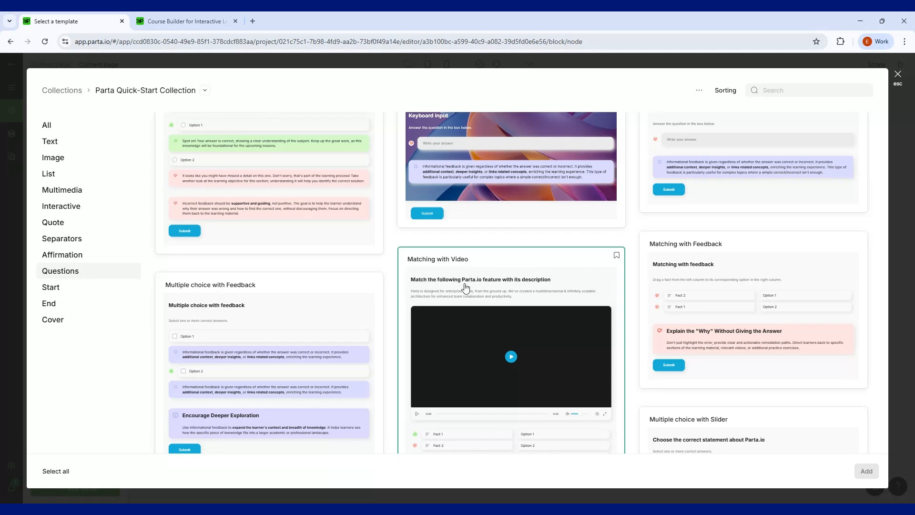
{"action": "scroll", "coordinate": [524, 341], "scroll_direction": "down", "scroll_amount": 2}
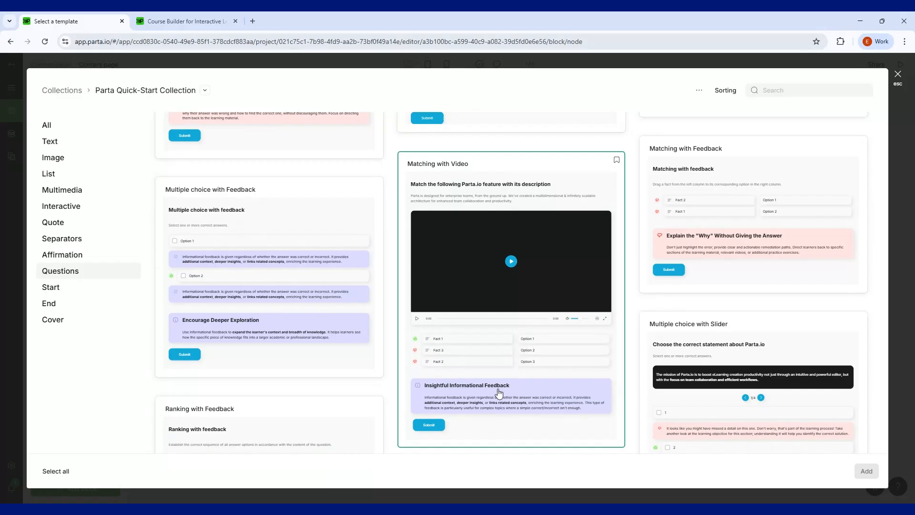
{"action": "scroll", "coordinate": [497, 394], "scroll_direction": "down", "scroll_amount": 4}
{"action": "scroll", "coordinate": [495, 393], "scroll_direction": "up", "scroll_amount": 3}
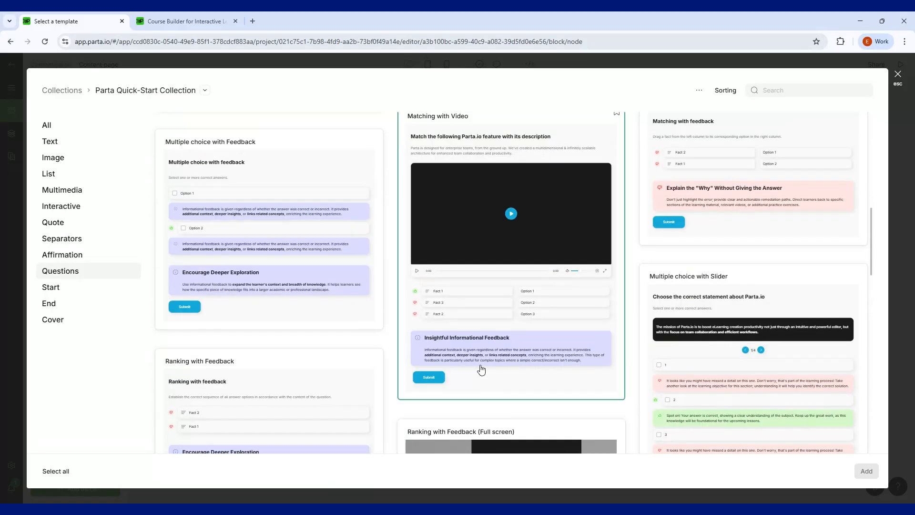
{"action": "scroll", "coordinate": [481, 373], "scroll_direction": "down", "scroll_amount": 3}
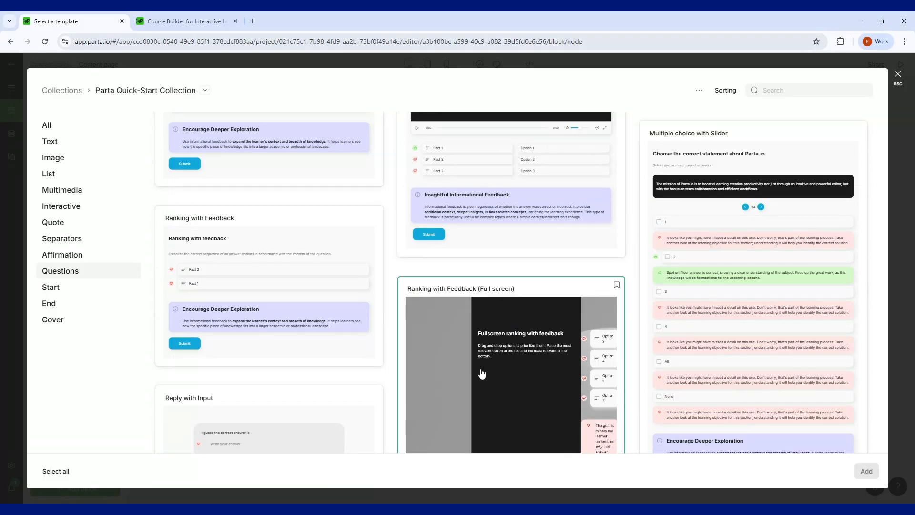
{"action": "scroll", "coordinate": [482, 373], "scroll_direction": "down", "scroll_amount": 1}
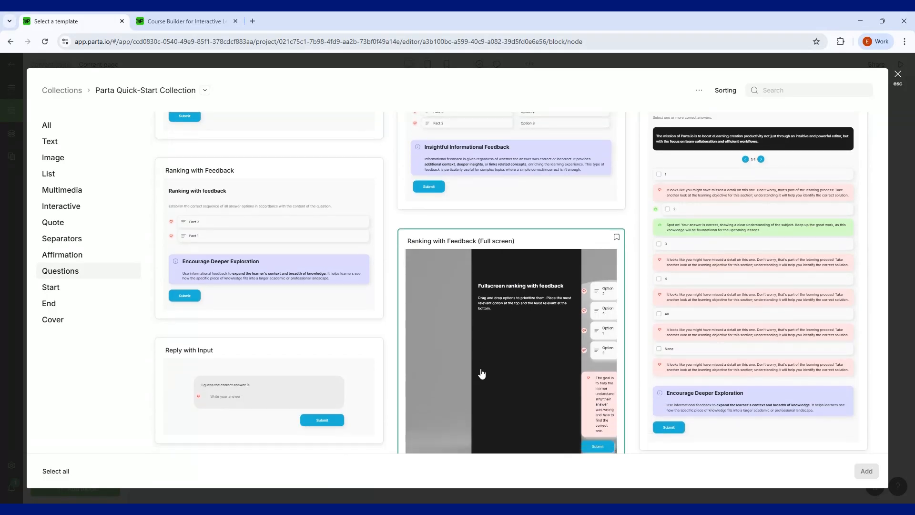
{"action": "left_click", "coordinate": [277, 386]}
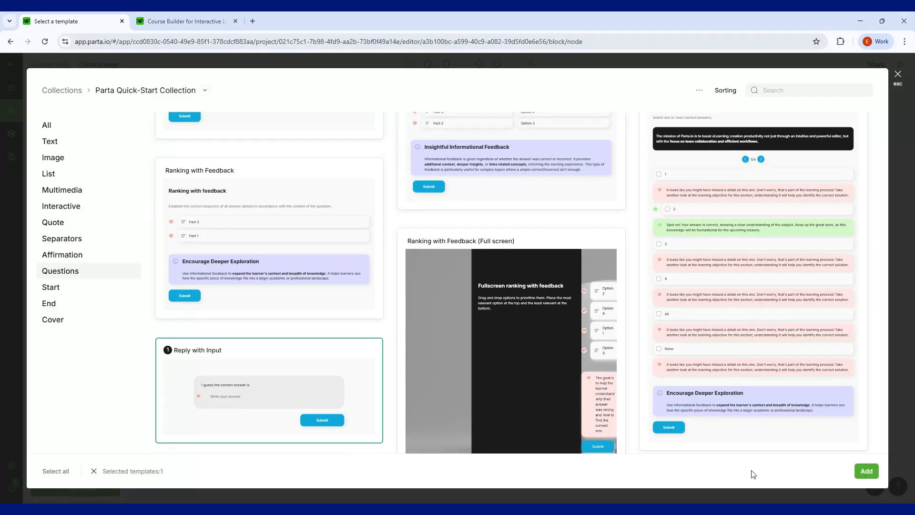
{"action": "left_click", "coordinate": [877, 471]}
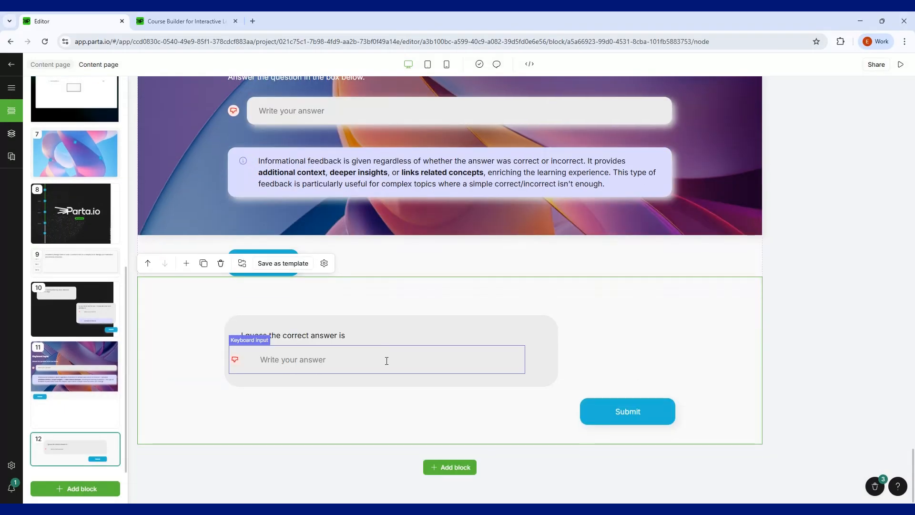
Check the reply block's keyboard input settings, preview the page, and test the block by submitting the answer "blue" and resetting it.
{"action": "left_click", "coordinate": [286, 358]}
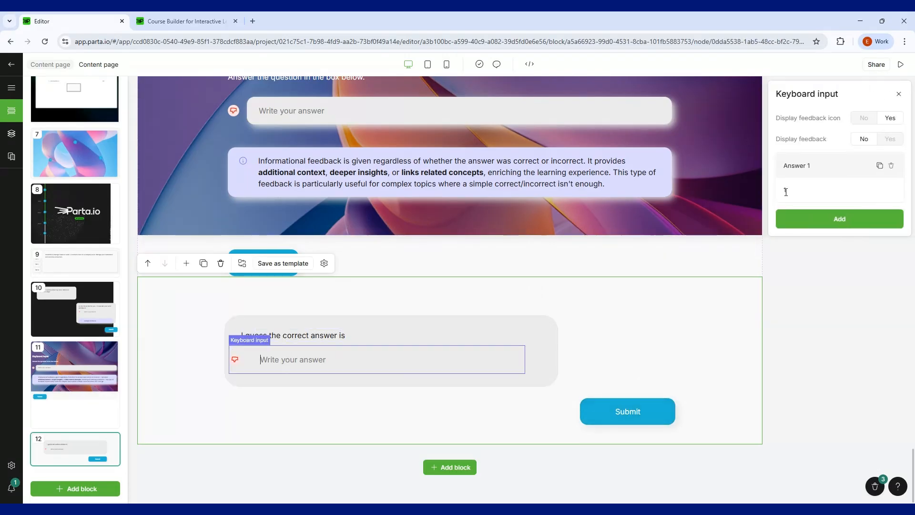
{"action": "left_click", "coordinate": [900, 64]}
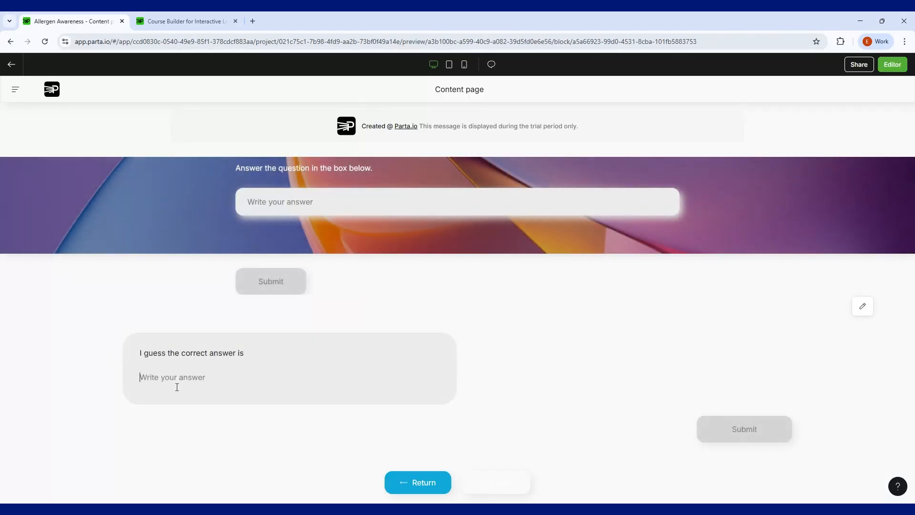
{"action": "type", "text": "blue"}
{"action": "left_click", "coordinate": [776, 435]}
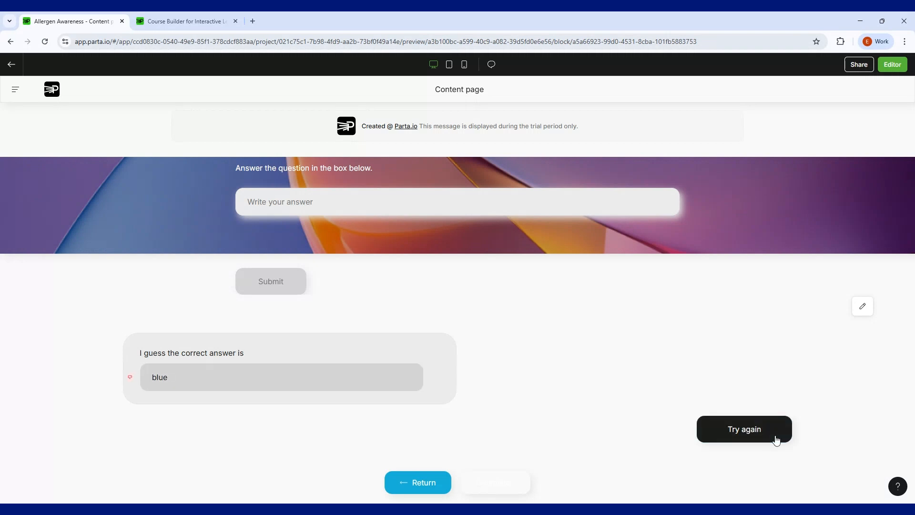
{"action": "left_click", "coordinate": [707, 425]}
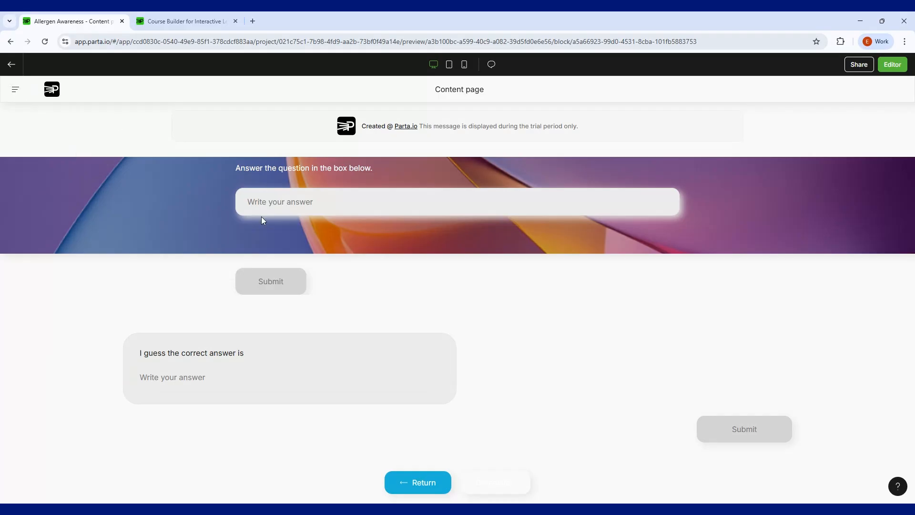
Return from the preview to editing the content page and start adding another block at its end.
{"action": "left_click", "coordinate": [20, 70]}
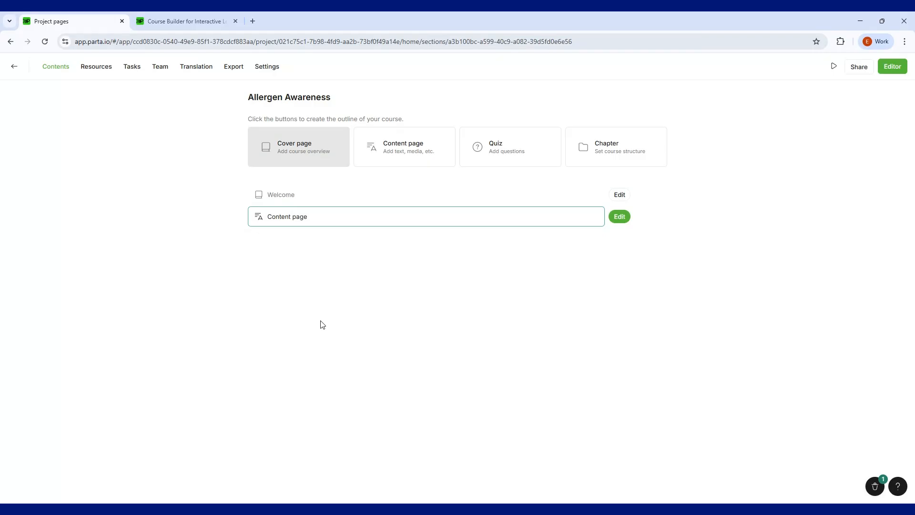
{"action": "left_click", "coordinate": [624, 218]}
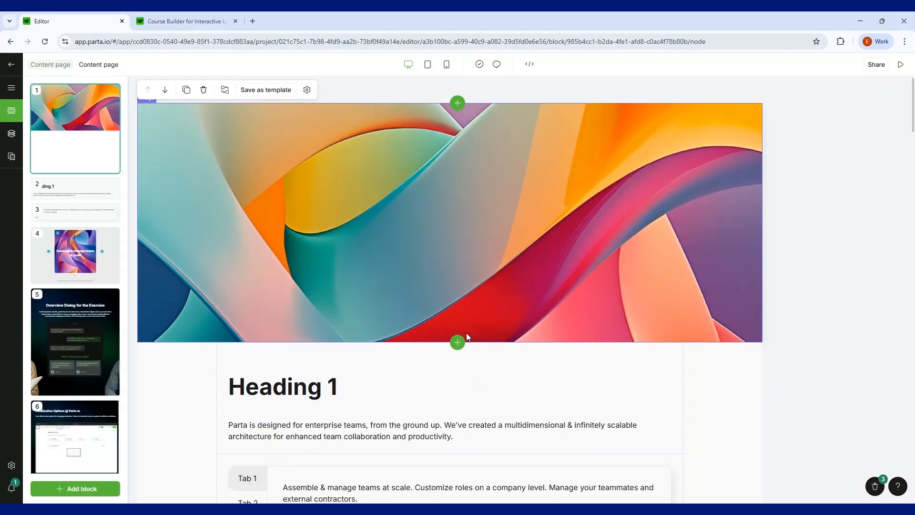
{"action": "scroll", "coordinate": [551, 391], "scroll_direction": "down", "scroll_amount": 15}
{"action": "scroll", "coordinate": [550, 392], "scroll_direction": "down", "scroll_amount": 20}
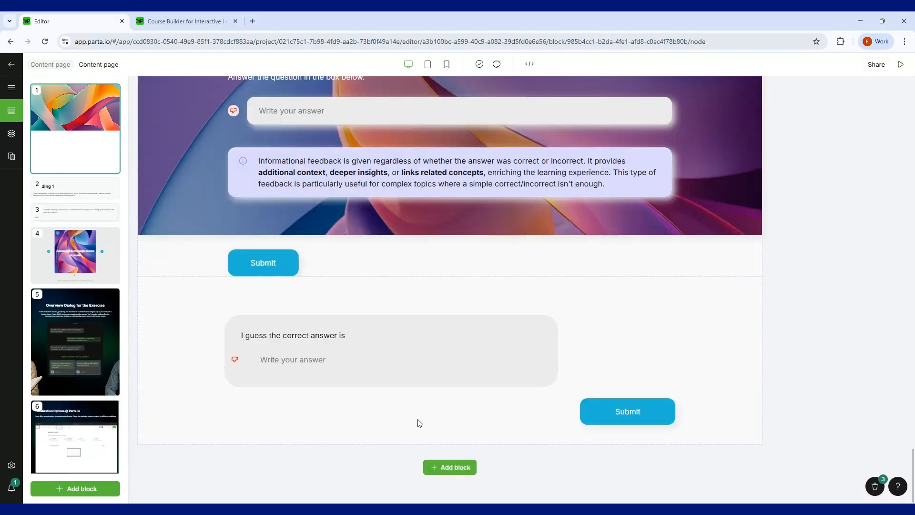
{"action": "left_click", "coordinate": [424, 467]}
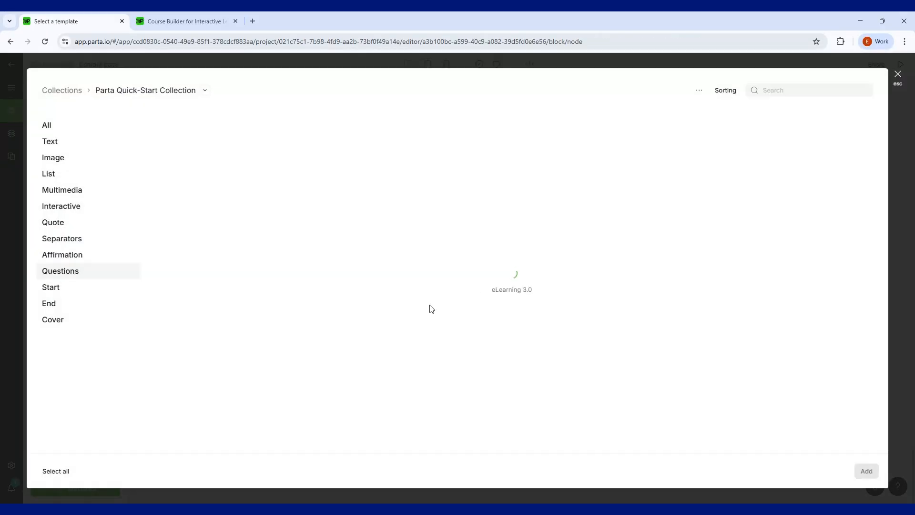
Try selecting the Scenario with Input, Scenario with Single choice and Scenario with Multiple choice templates together from the Questions category.
{"action": "scroll", "coordinate": [815, 191], "scroll_direction": "down", "scroll_amount": 10}
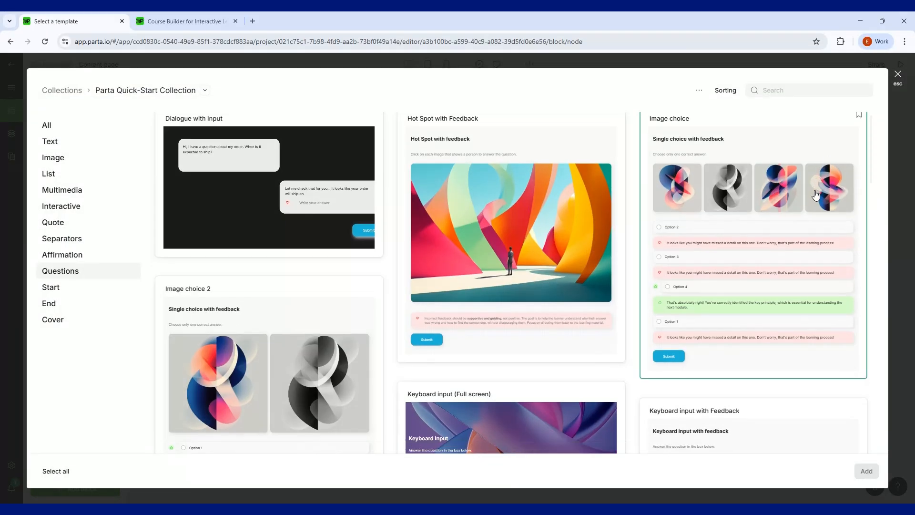
{"action": "scroll", "coordinate": [815, 196], "scroll_direction": "down", "scroll_amount": 5}
{"action": "scroll", "coordinate": [648, 312], "scroll_direction": "up", "scroll_amount": 5}
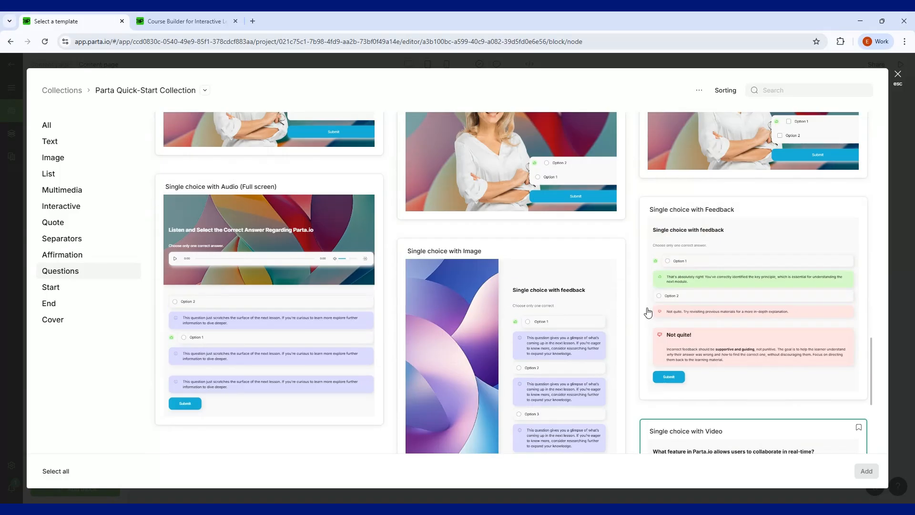
{"action": "scroll", "coordinate": [538, 246], "scroll_direction": "down", "scroll_amount": 12}
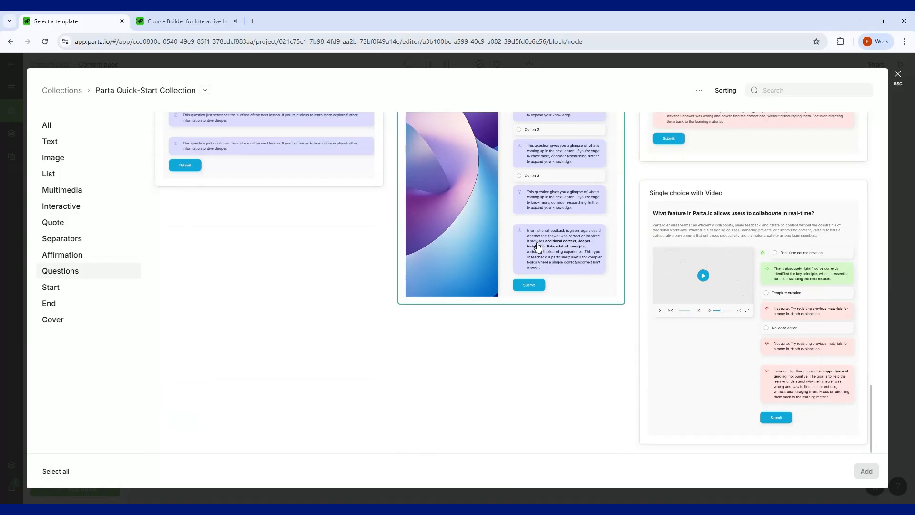
{"action": "scroll", "coordinate": [237, 372], "scroll_direction": "down", "scroll_amount": 1}
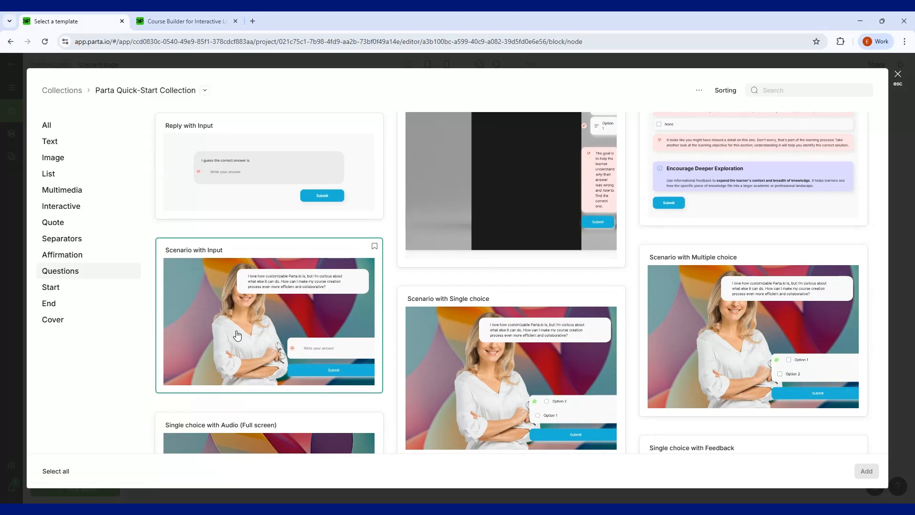
{"action": "scroll", "coordinate": [478, 275], "scroll_direction": "down", "scroll_amount": 2}
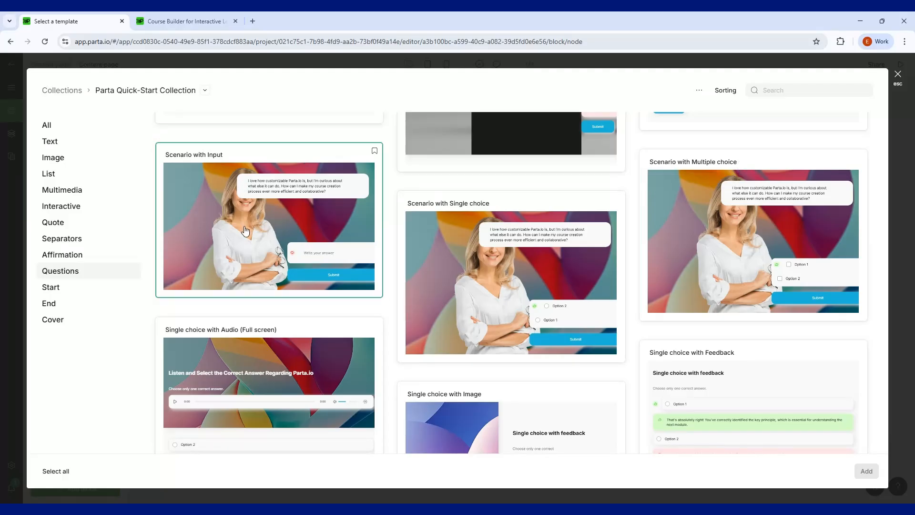
{"action": "left_click", "coordinate": [203, 228]}
{"action": "scroll", "coordinate": [433, 315], "scroll_direction": "up", "scroll_amount": 15}
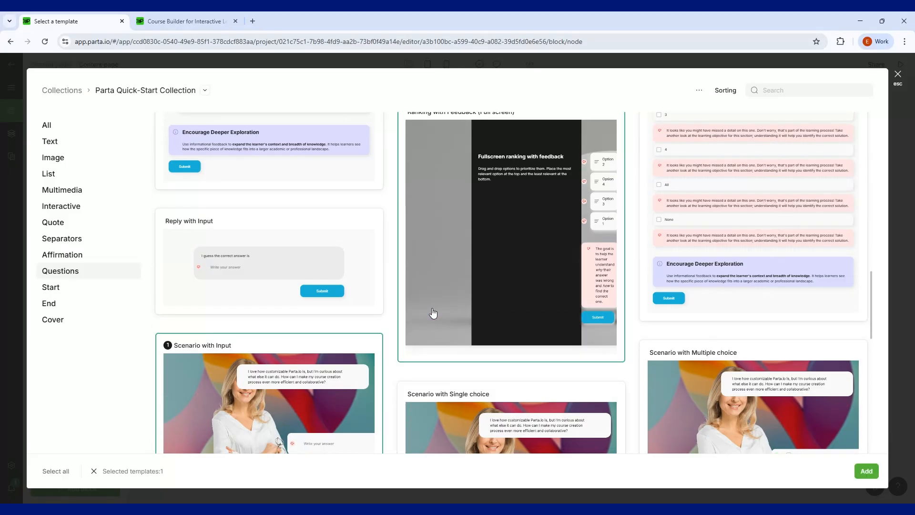
{"action": "scroll", "coordinate": [433, 312], "scroll_direction": "up", "scroll_amount": 5}
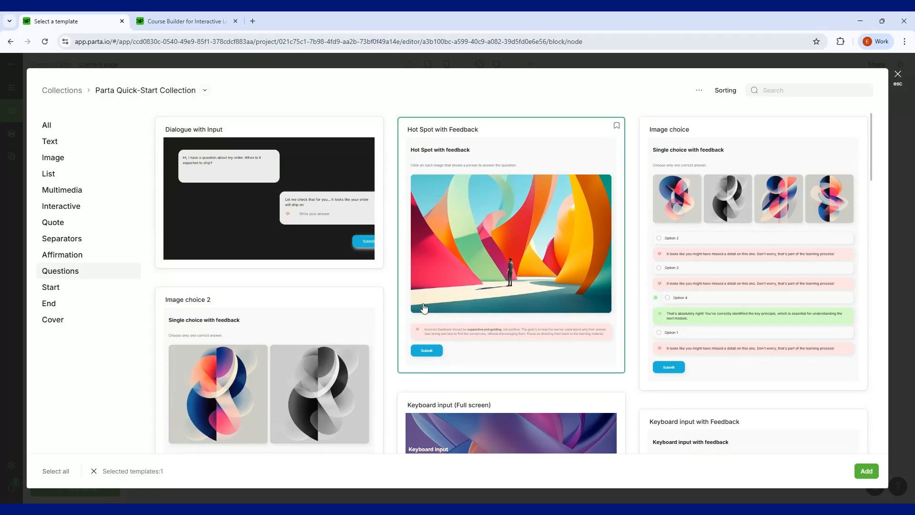
{"action": "scroll", "coordinate": [186, 193], "scroll_direction": "down", "scroll_amount": 9}
{"action": "scroll", "coordinate": [185, 193], "scroll_direction": "down", "scroll_amount": 6}
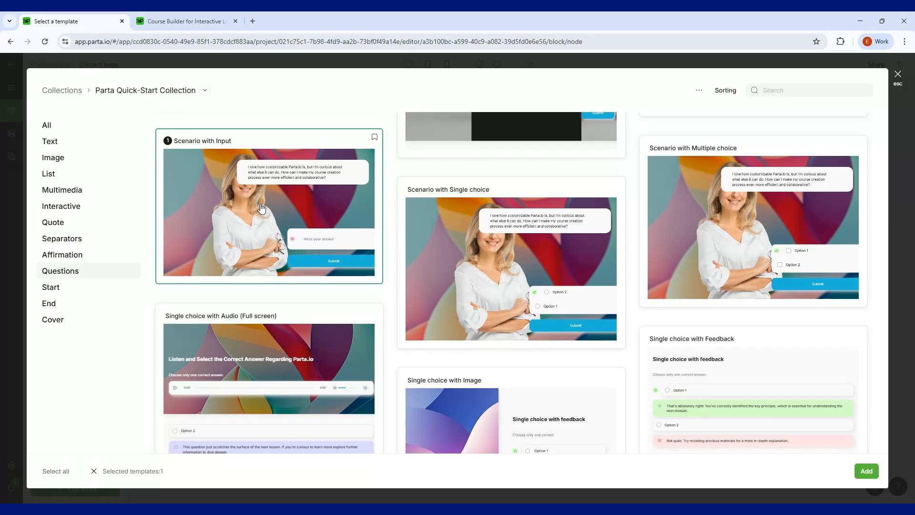
{"action": "left_click", "coordinate": [446, 260]}
{"action": "left_click", "coordinate": [651, 204]}
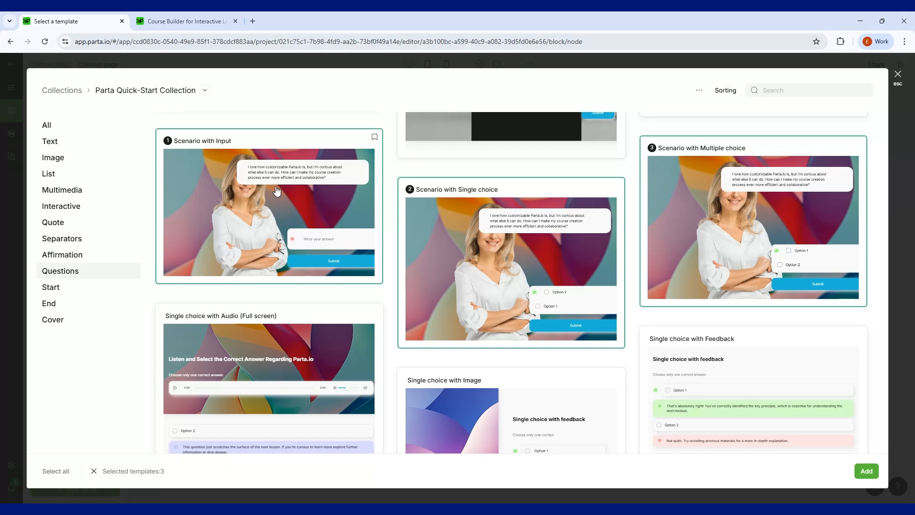
Reduce the template selection to Scenario with Single choice by deselecting the Input and Multiple choice scenarios.
{"action": "left_click", "coordinate": [289, 201]}
{"action": "left_click", "coordinate": [599, 234]}
{"action": "left_click", "coordinate": [646, 213]}
{"action": "left_click", "coordinate": [564, 265]}
{"action": "left_click", "coordinate": [244, 201]}
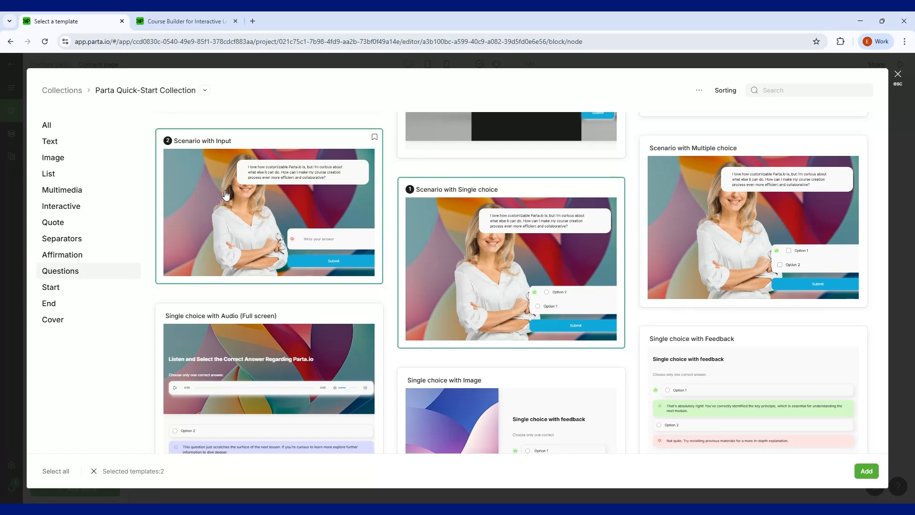
{"action": "left_click", "coordinate": [378, 196]}
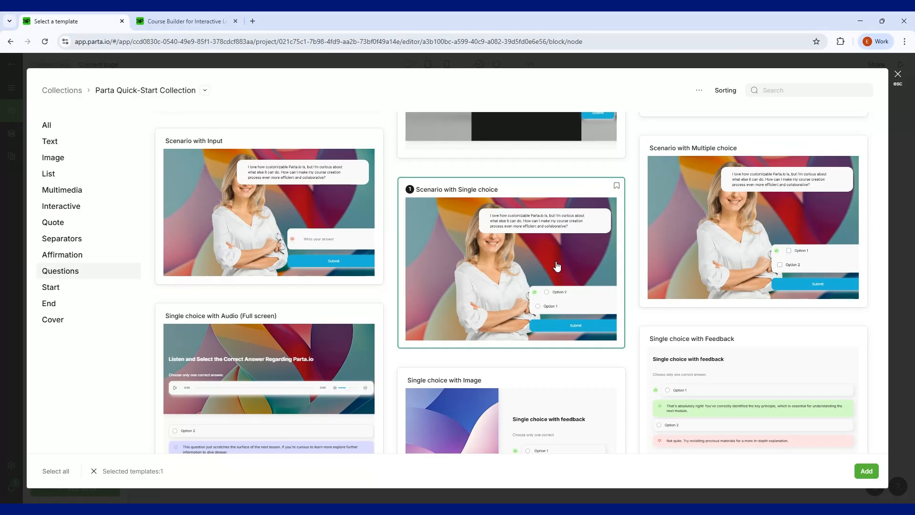
Look through the ranking, reply, scenario and single choice templates in the Questions category.
{"action": "scroll", "coordinate": [601, 255], "scroll_direction": "down", "scroll_amount": 1}
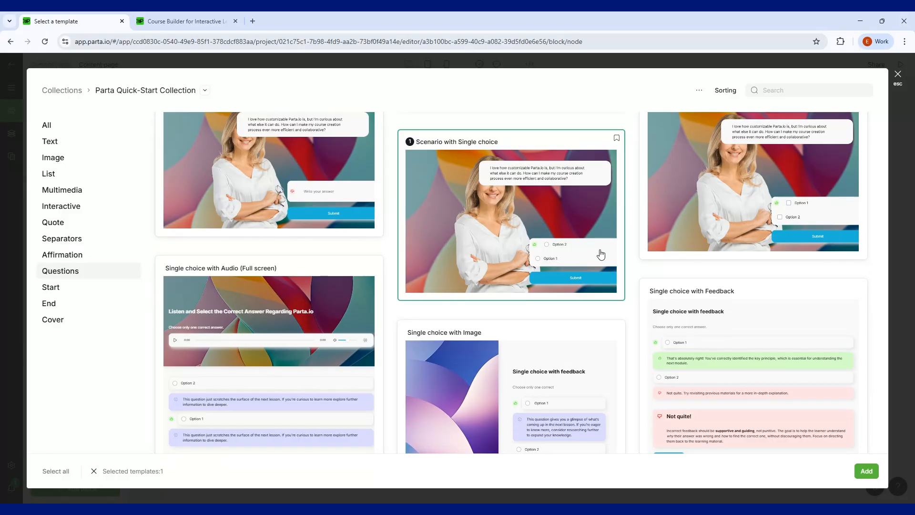
{"action": "scroll", "coordinate": [599, 252], "scroll_direction": "down", "scroll_amount": 6}
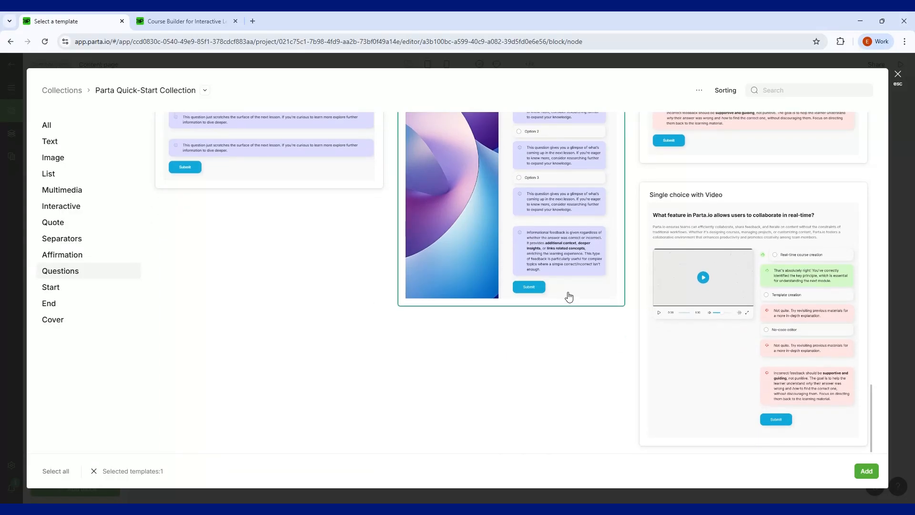
{"action": "scroll", "coordinate": [568, 296], "scroll_direction": "up", "scroll_amount": 6}
{"action": "scroll", "coordinate": [569, 297], "scroll_direction": "down", "scroll_amount": 6}
{"action": "scroll", "coordinate": [567, 284], "scroll_direction": "up", "scroll_amount": 5}
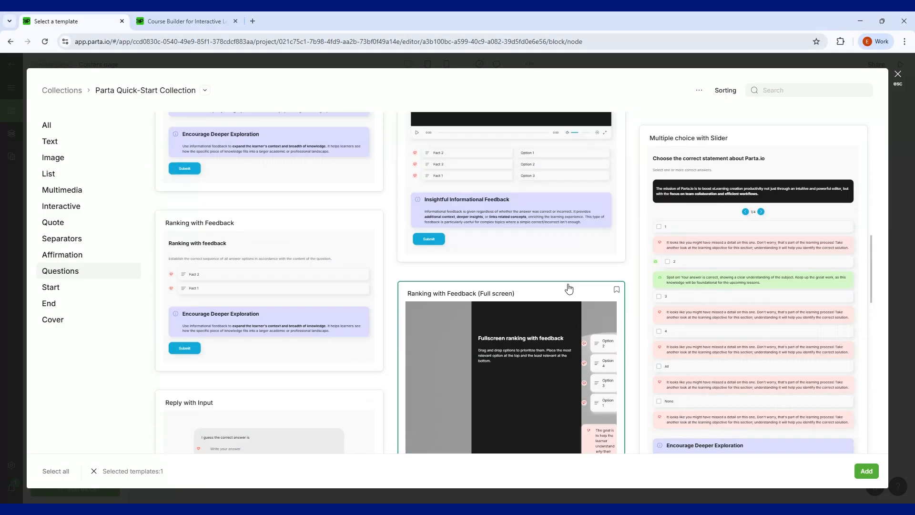
{"action": "scroll", "coordinate": [461, 279], "scroll_direction": "down", "scroll_amount": 3}
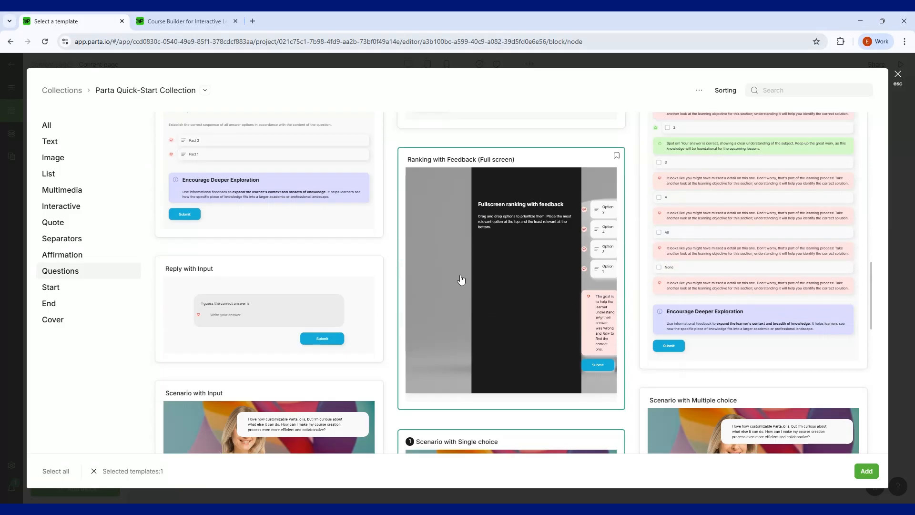
{"action": "scroll", "coordinate": [461, 280], "scroll_direction": "down", "scroll_amount": 5}
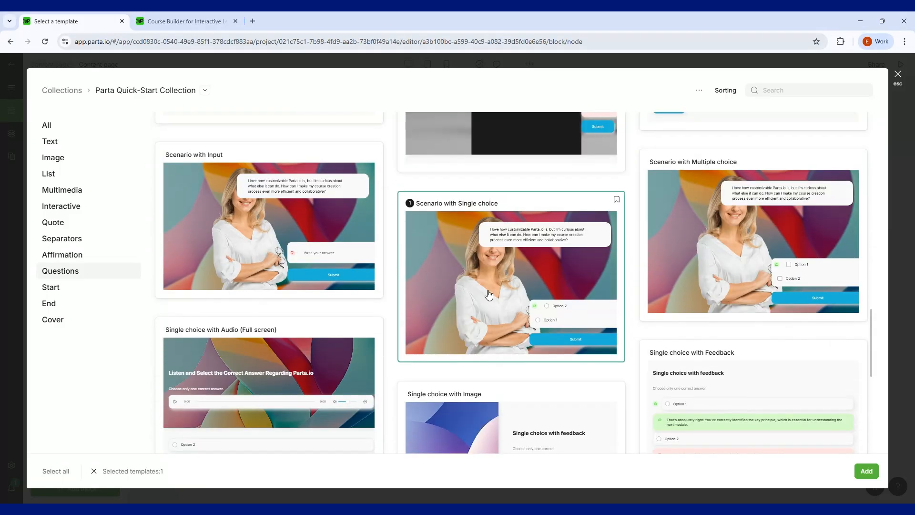
Deselect Scenario with Single choice, then try selecting Ranking with Feedback (Full screen) and clear that selection too.
{"action": "left_click", "coordinate": [518, 248]}
{"action": "scroll", "coordinate": [510, 246], "scroll_direction": "up", "scroll_amount": 5}
{"action": "left_click", "coordinate": [503, 247]}
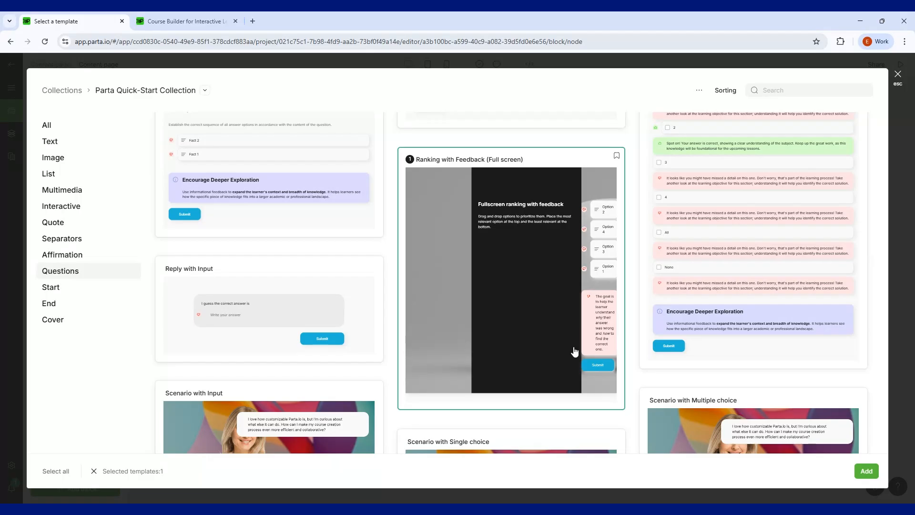
{"action": "scroll", "coordinate": [574, 352], "scroll_direction": "up", "scroll_amount": 2}
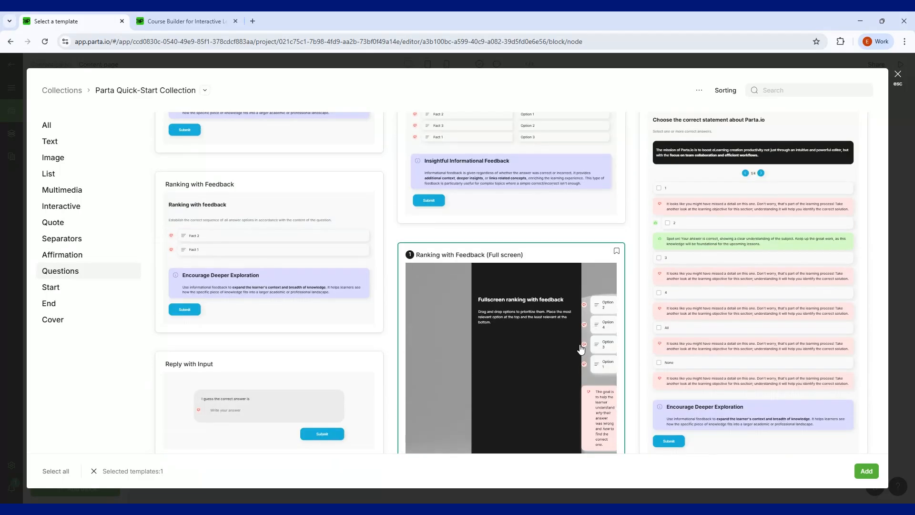
{"action": "scroll", "coordinate": [580, 349], "scroll_direction": "up", "scroll_amount": 3}
{"action": "left_click", "coordinate": [447, 404]}
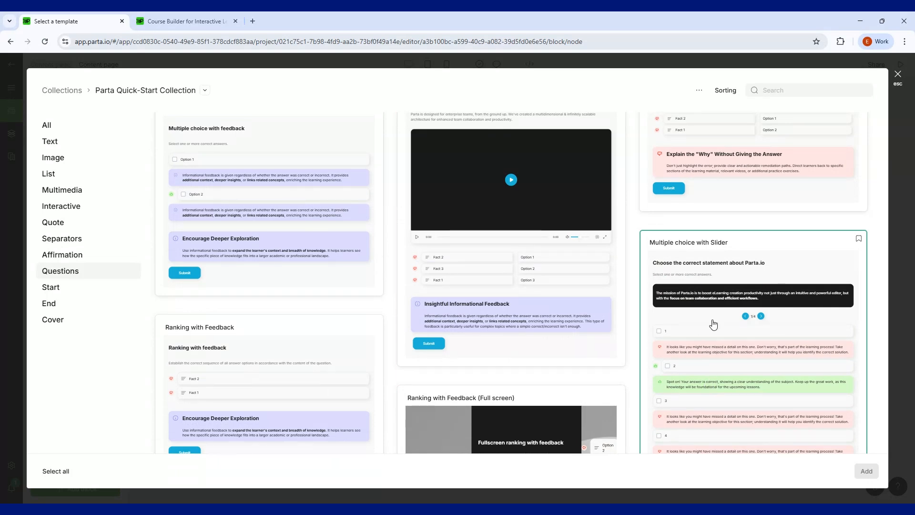
Review the dialogue, hot spot, image choice, keyboard input, matching and multiple choice templates in the Questions category.
{"action": "scroll", "coordinate": [672, 348], "scroll_direction": "up", "scroll_amount": 5}
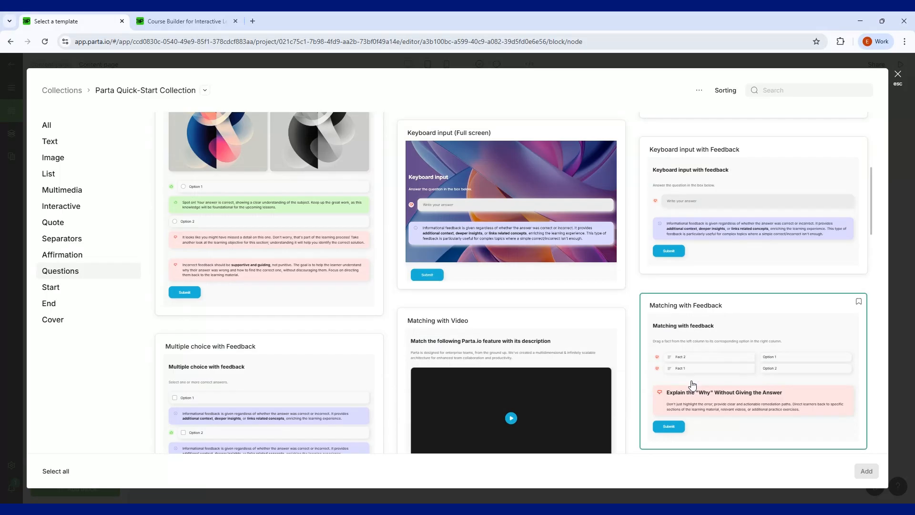
{"action": "scroll", "coordinate": [820, 384], "scroll_direction": "up", "scroll_amount": 5}
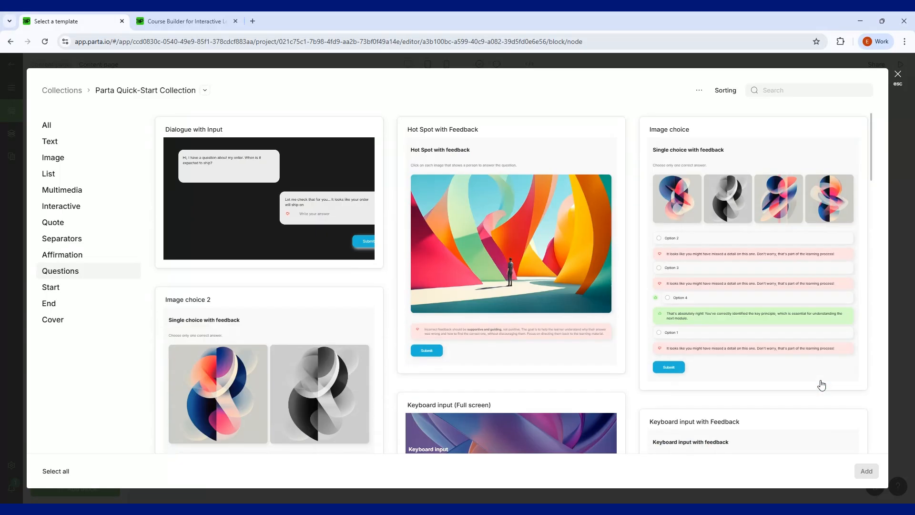
{"action": "scroll", "coordinate": [819, 382], "scroll_direction": "down", "scroll_amount": 3}
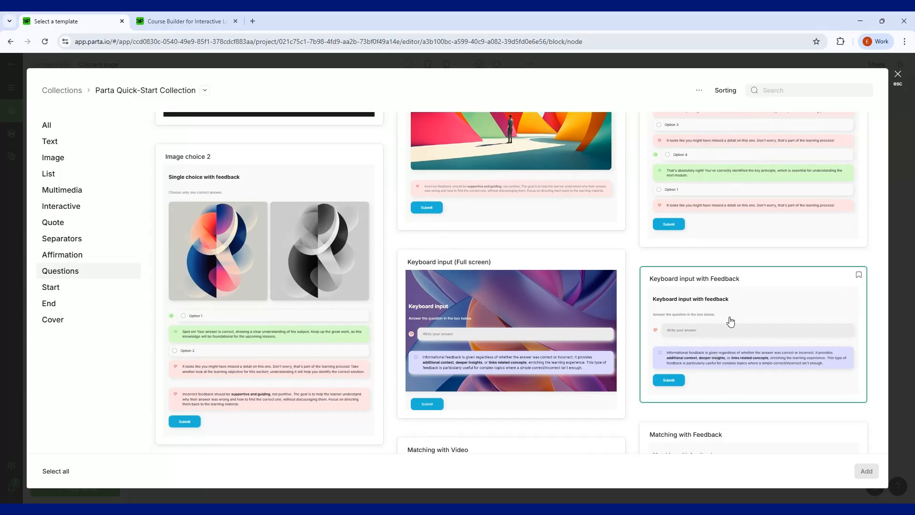
{"action": "scroll", "coordinate": [731, 316], "scroll_direction": "down", "scroll_amount": 3}
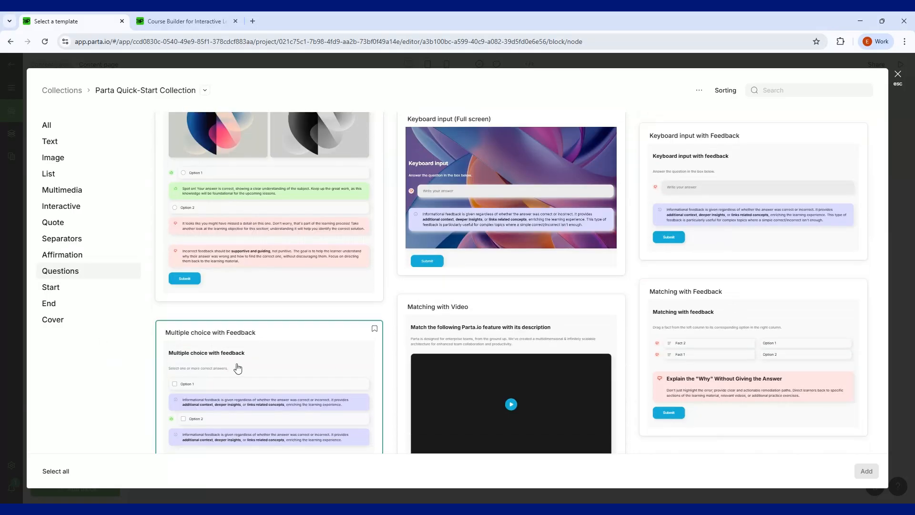
{"action": "scroll", "coordinate": [239, 367], "scroll_direction": "down", "scroll_amount": 2}
{"action": "scroll", "coordinate": [326, 377], "scroll_direction": "up", "scroll_amount": 5}
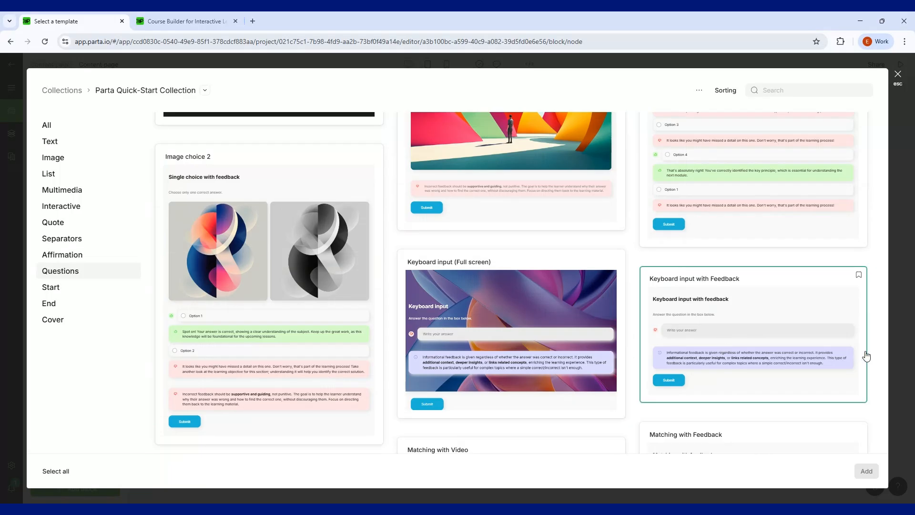
{"action": "scroll", "coordinate": [578, 358], "scroll_direction": "up", "scroll_amount": 3}
{"action": "scroll", "coordinate": [576, 359], "scroll_direction": "down", "scroll_amount": 2}
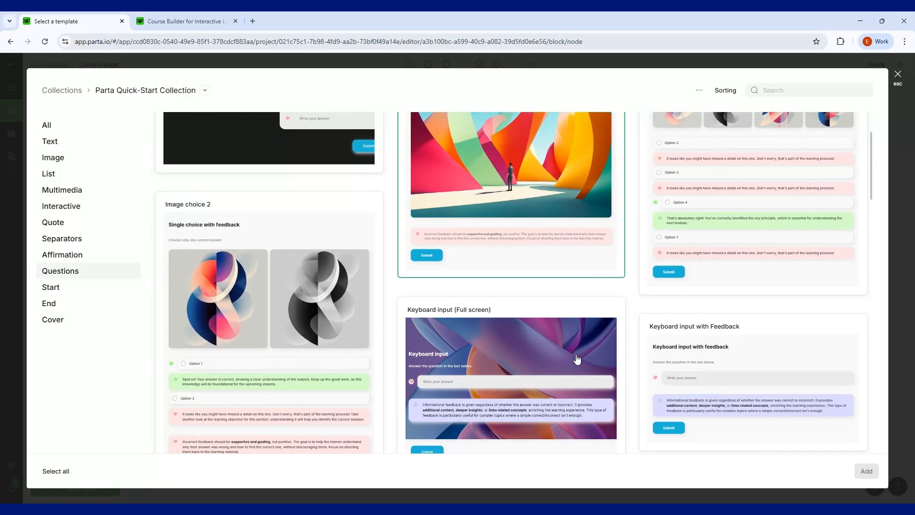
{"action": "scroll", "coordinate": [577, 358], "scroll_direction": "up", "scroll_amount": 2}
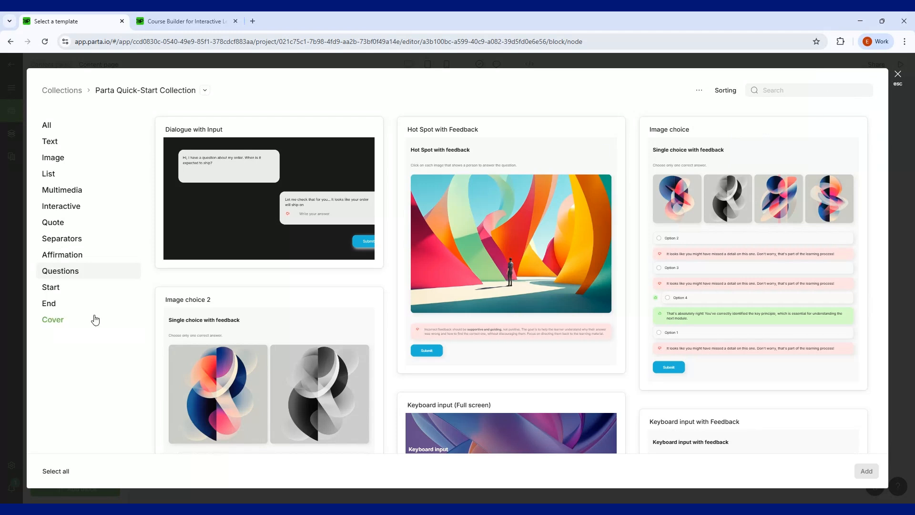
Add the Full screen Buttons and Single Button (Full screen) templates from Separators and check the settings of their buttons.
{"action": "left_click", "coordinate": [86, 239]}
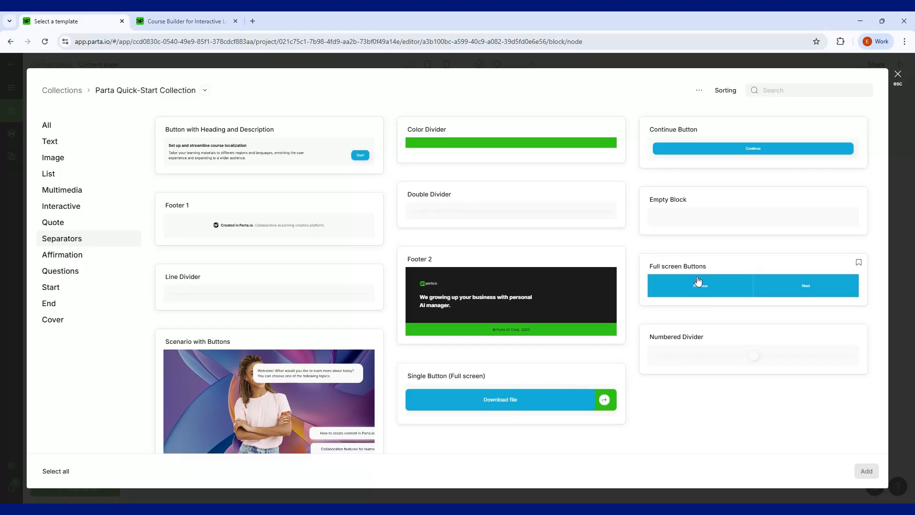
{"action": "left_click", "coordinate": [712, 267]}
{"action": "left_click", "coordinate": [557, 386]}
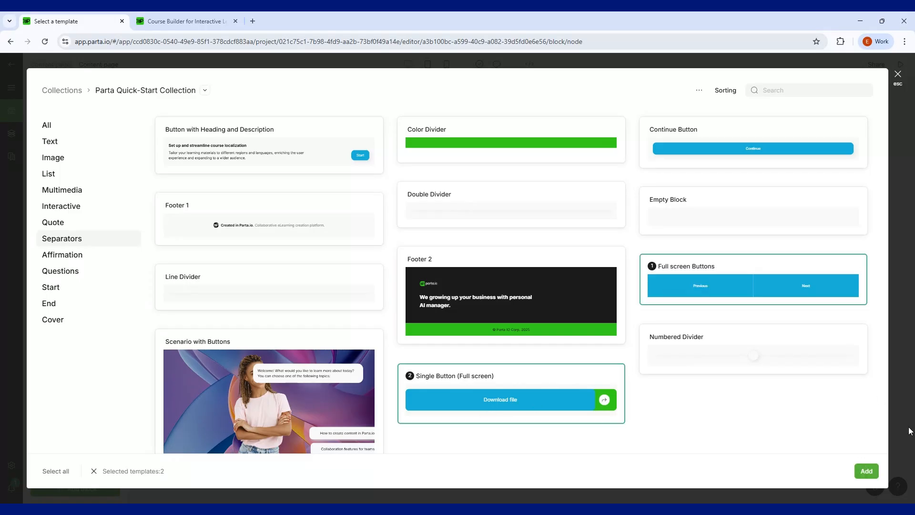
{"action": "left_click", "coordinate": [867, 472]}
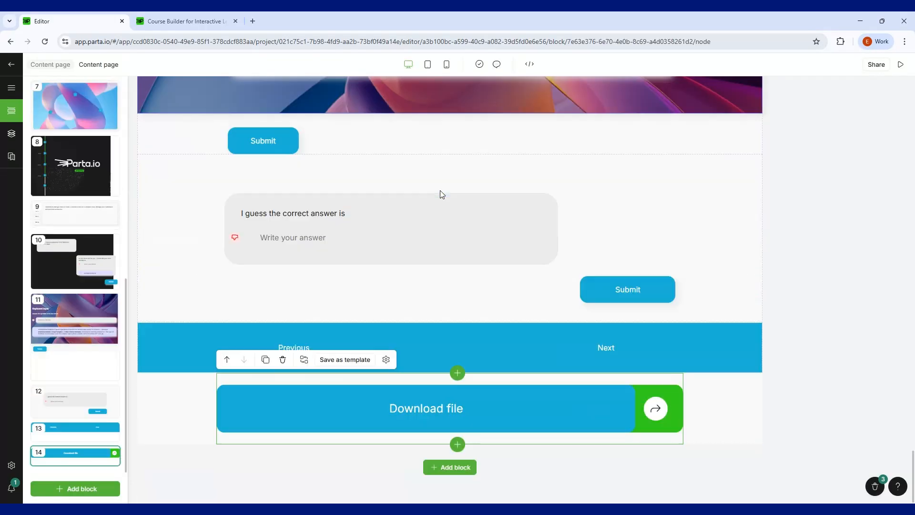
{"action": "left_click", "coordinate": [453, 416]}
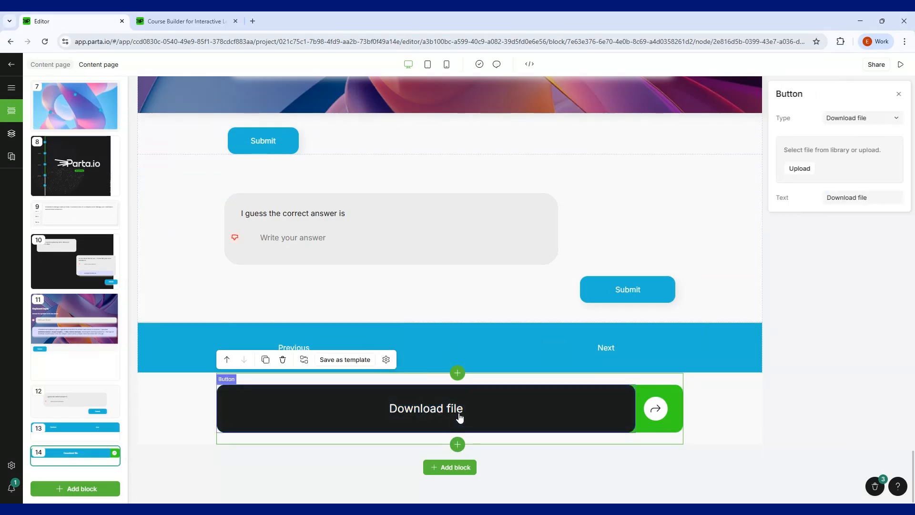
{"action": "left_click", "coordinate": [349, 358]}
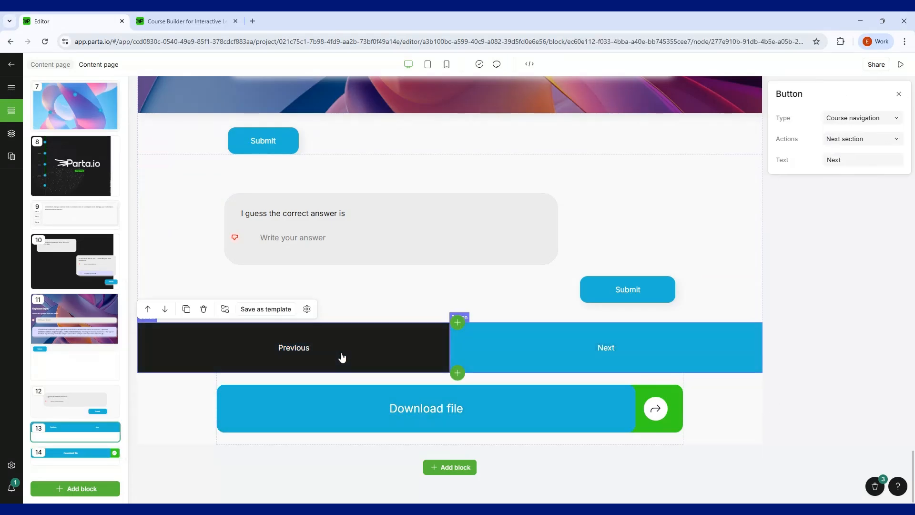
Add the Scenario with Buttons template from the Separators category at the end of the page.
{"action": "left_click", "coordinate": [437, 470]}
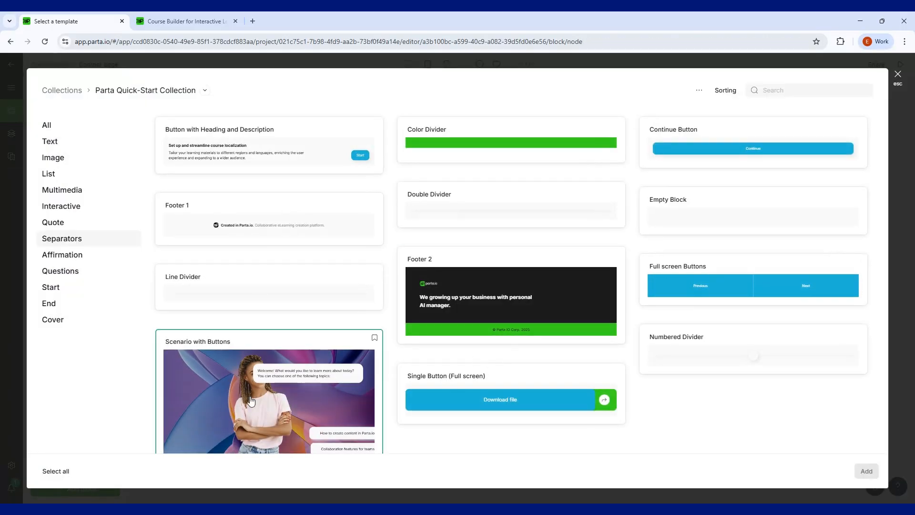
{"action": "scroll", "coordinate": [276, 289], "scroll_direction": "down", "scroll_amount": 1}
{"action": "left_click", "coordinate": [277, 320]}
{"action": "left_click", "coordinate": [866, 471]}
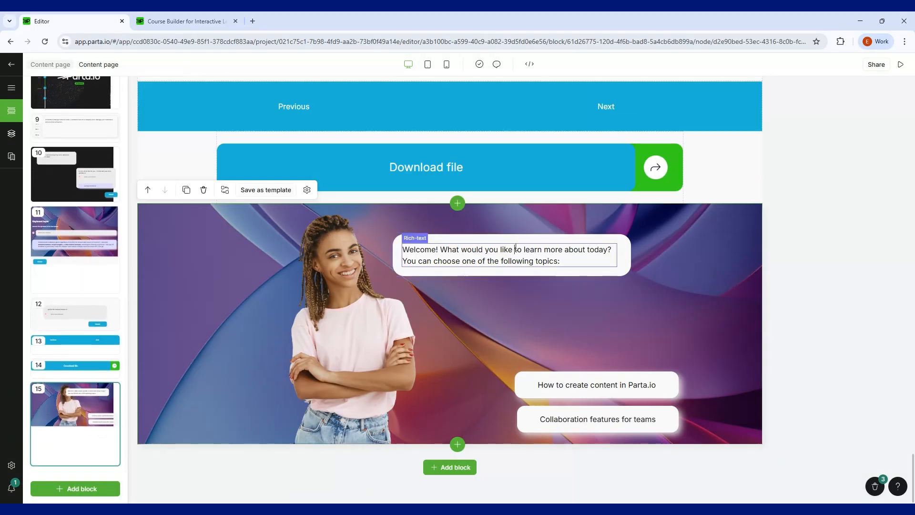
Examine the settings of the scenario block's two topic buttons, including the available button types.
{"action": "left_click", "coordinate": [562, 379]}
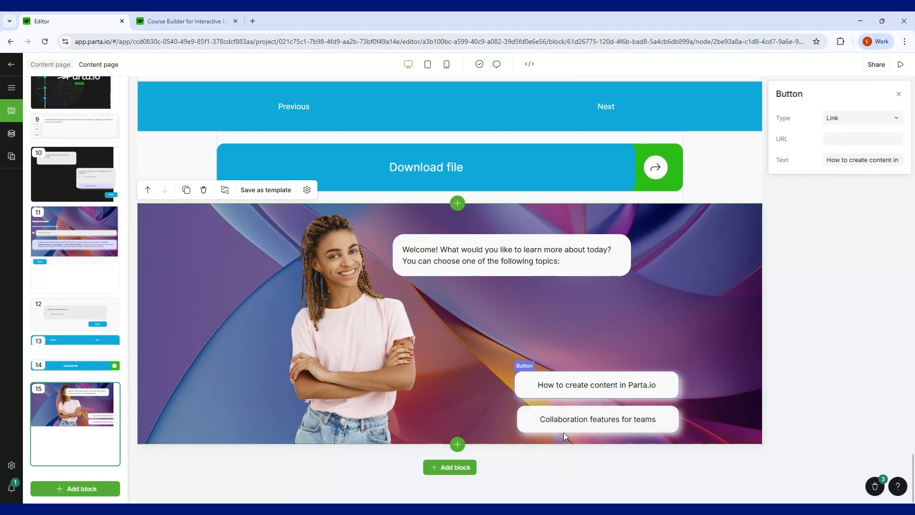
{"action": "left_click", "coordinate": [563, 433]}
{"action": "left_click", "coordinate": [561, 420]}
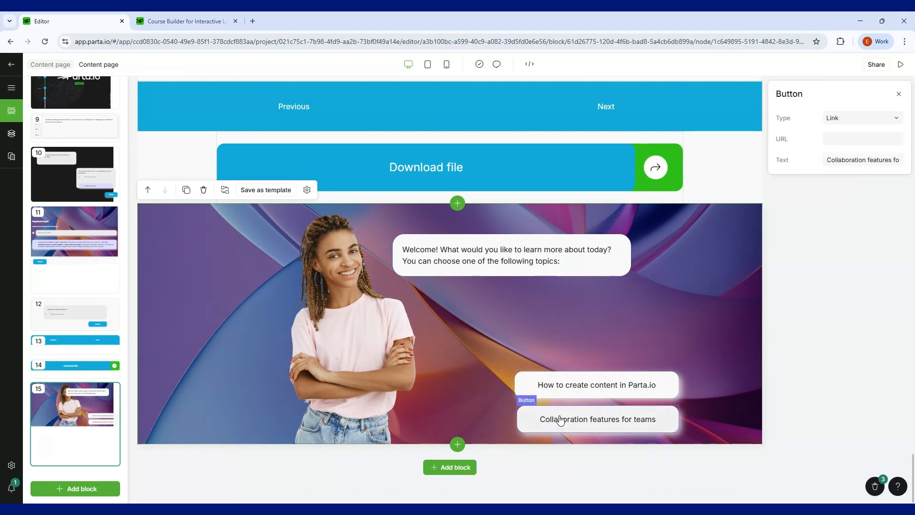
{"action": "left_click", "coordinate": [853, 123]}
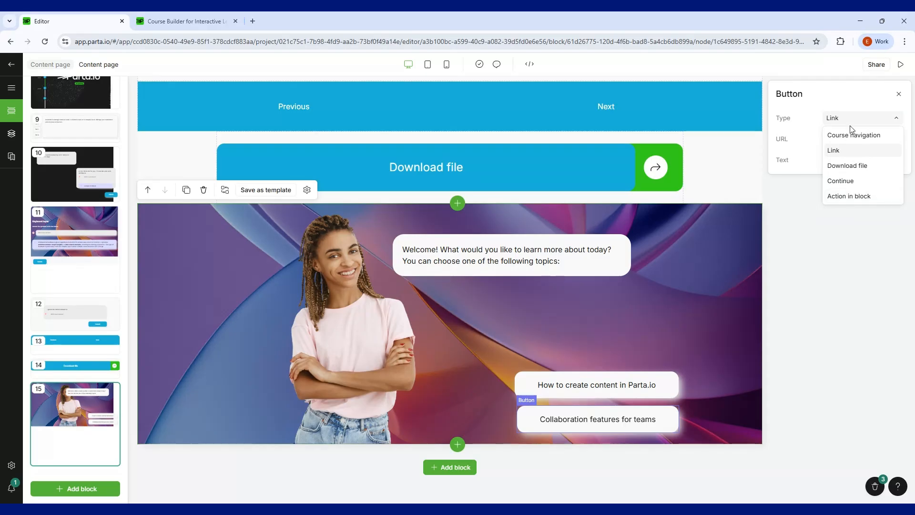
{"action": "left_click", "coordinate": [849, 96]}
{"action": "left_click", "coordinate": [554, 384]}
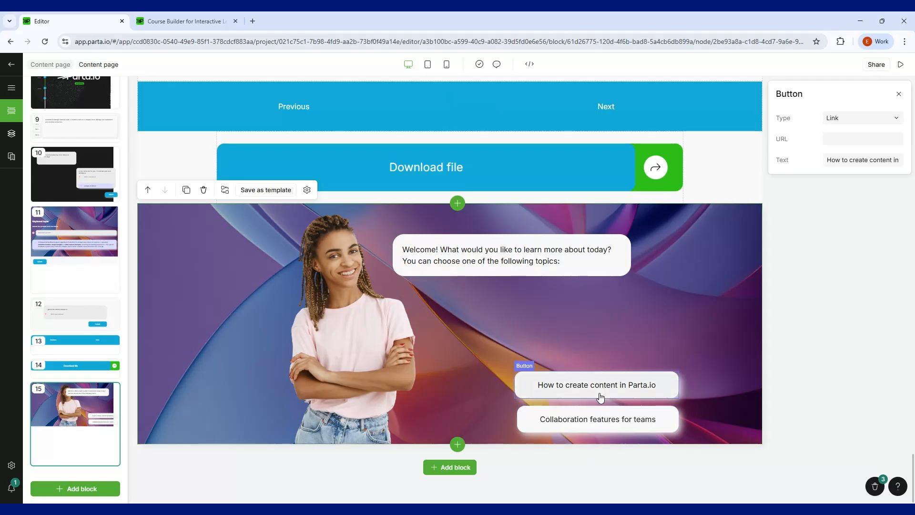
{"action": "left_click", "coordinate": [600, 410]}
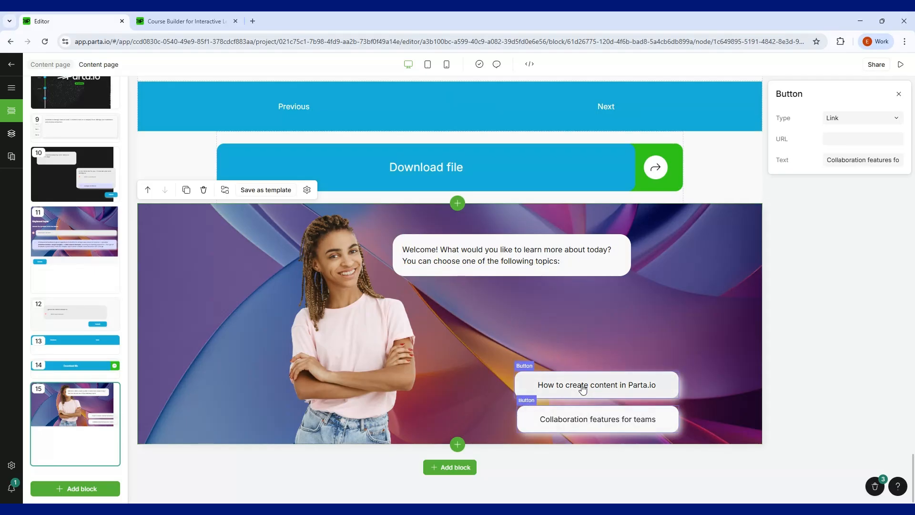
{"action": "left_click", "coordinate": [582, 388]}
{"action": "left_click", "coordinate": [580, 418]}
Try Fit scaling on the scenario block's background image, then set it back to Fill.
{"action": "left_click", "coordinate": [387, 339]}
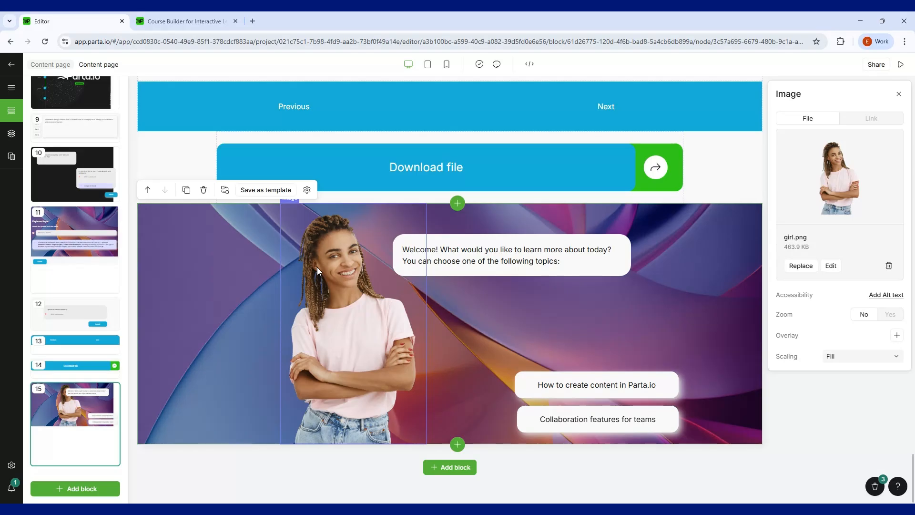
{"action": "left_click", "coordinate": [201, 274]}
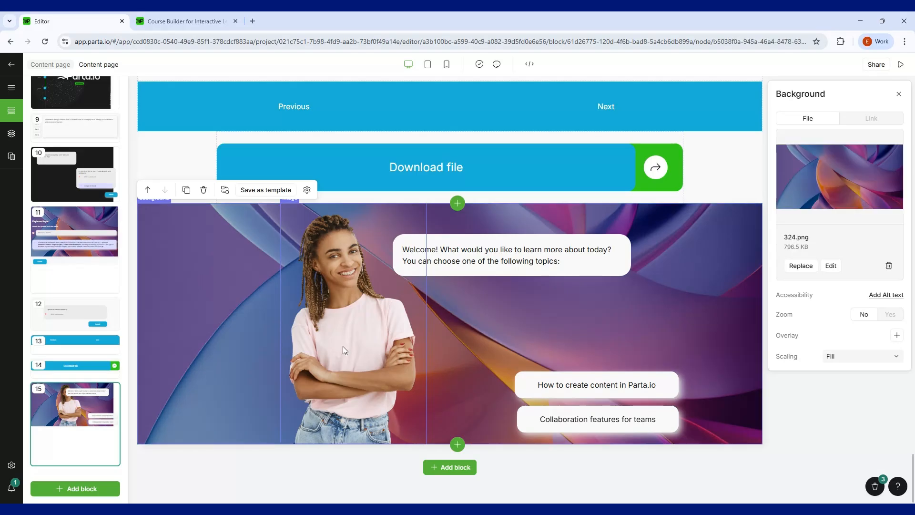
{"action": "left_click", "coordinate": [849, 357]}
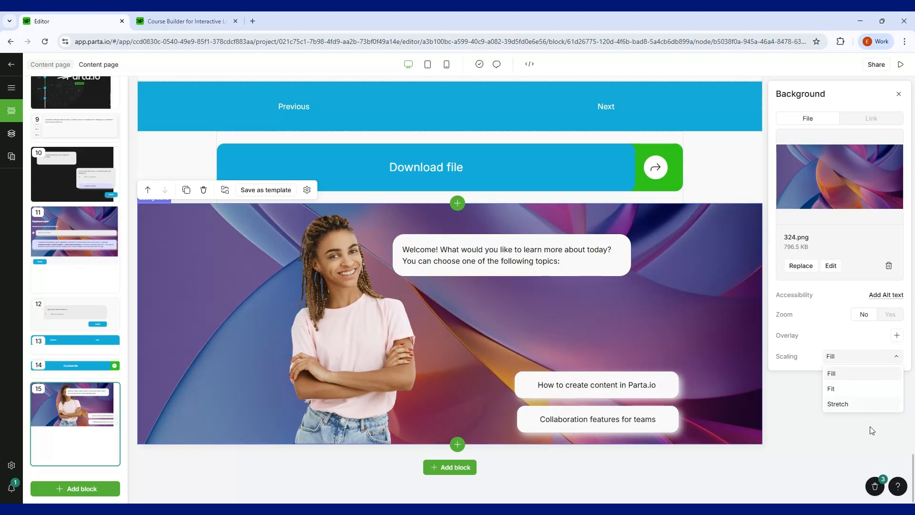
{"action": "left_click", "coordinate": [850, 394]}
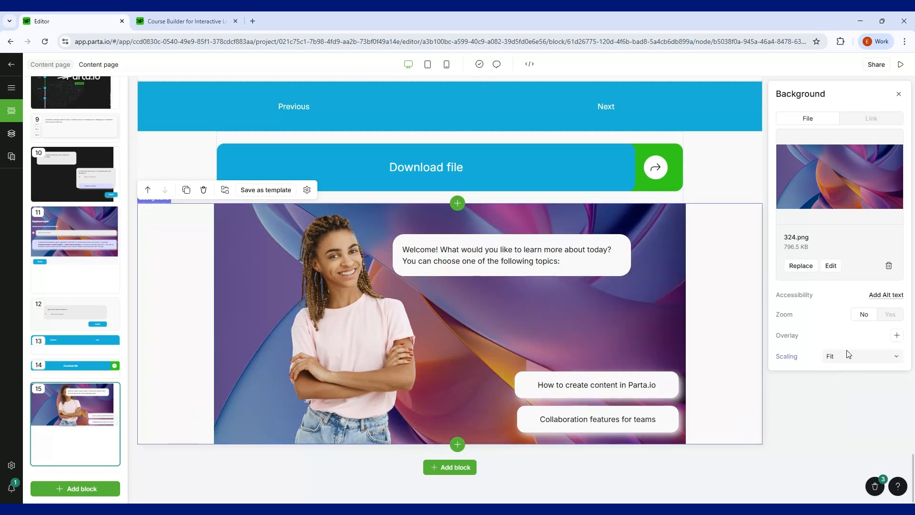
{"action": "left_click", "coordinate": [849, 354]}
{"action": "left_click", "coordinate": [848, 375]}
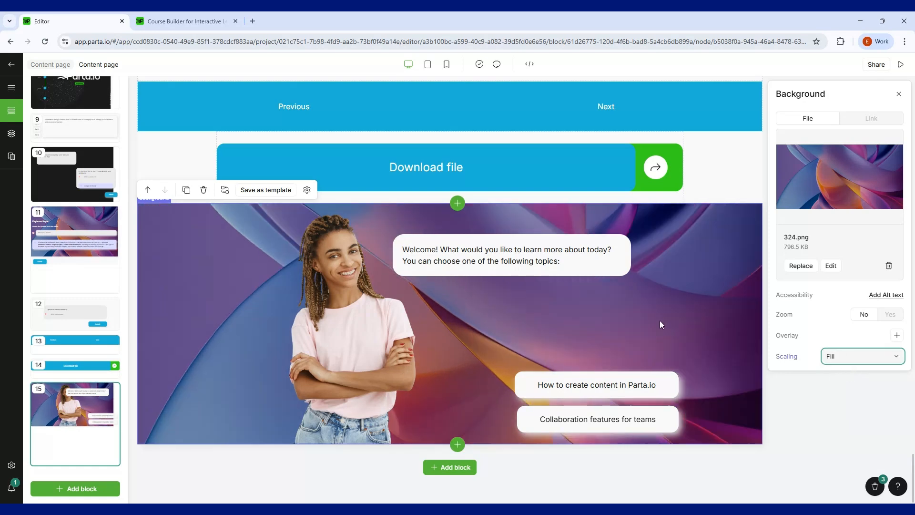
Try the Fit and Stretch scaling options on the scenario's girl.png image, then return it to Fill.
{"action": "left_click", "coordinate": [399, 404]}
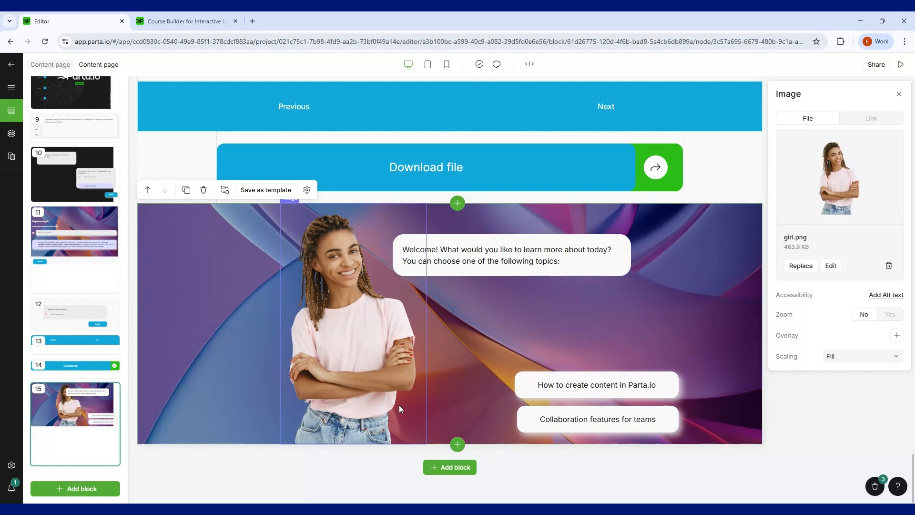
{"action": "left_click", "coordinate": [876, 362]}
{"action": "left_click", "coordinate": [850, 393]}
{"action": "left_click", "coordinate": [853, 361]}
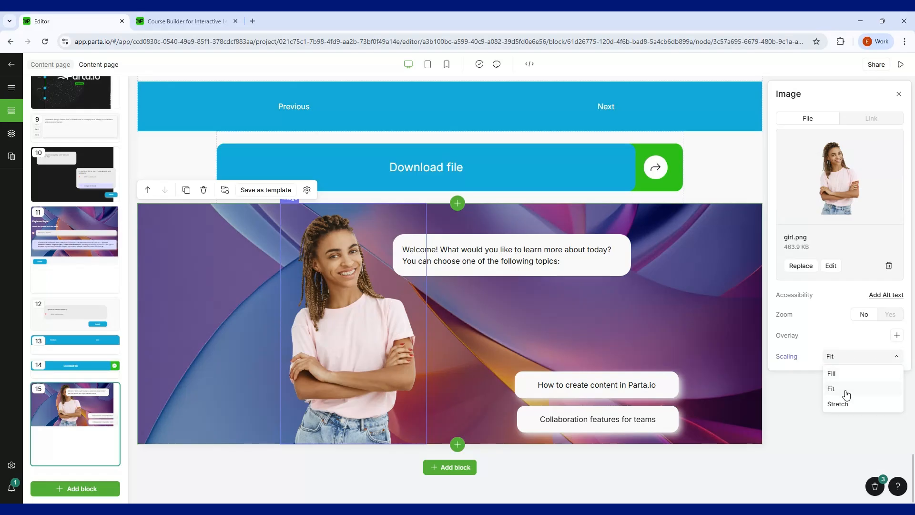
{"action": "left_click", "coordinate": [839, 404]}
{"action": "left_click", "coordinate": [843, 356]}
{"action": "left_click", "coordinate": [835, 374]}
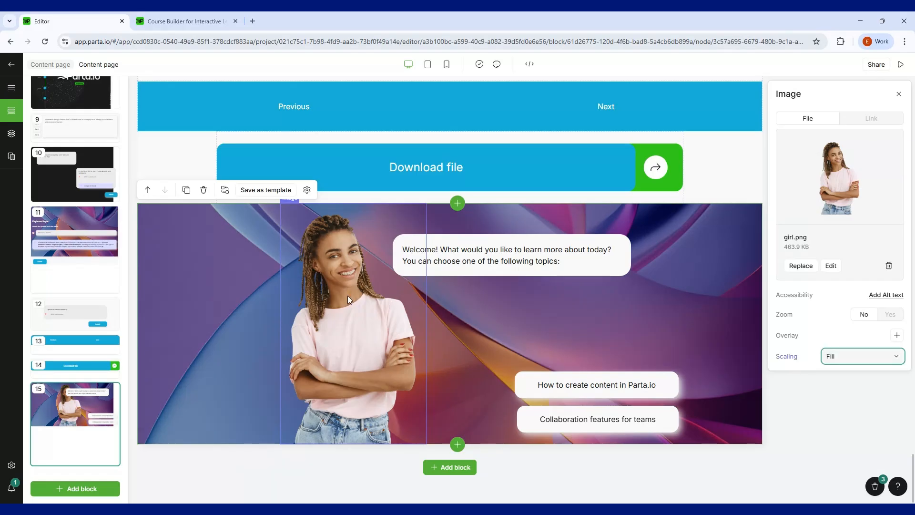
{"action": "left_click", "coordinate": [347, 299]}
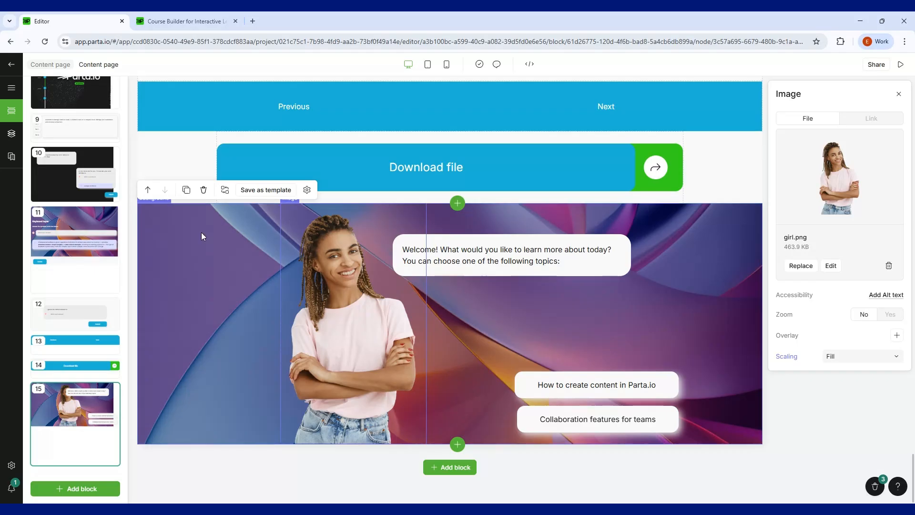
{"action": "scroll", "coordinate": [201, 233], "scroll_direction": "up", "scroll_amount": 3}
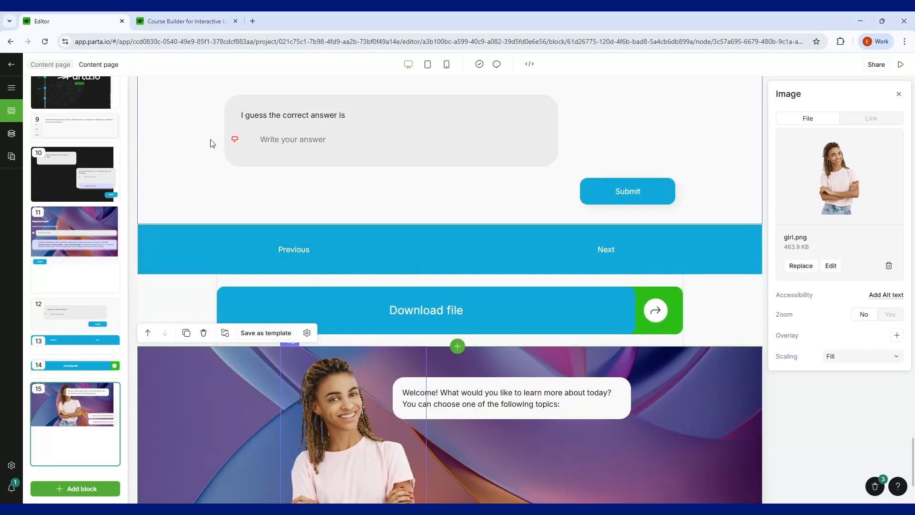
{"action": "scroll", "coordinate": [213, 142], "scroll_direction": "down", "scroll_amount": 1}
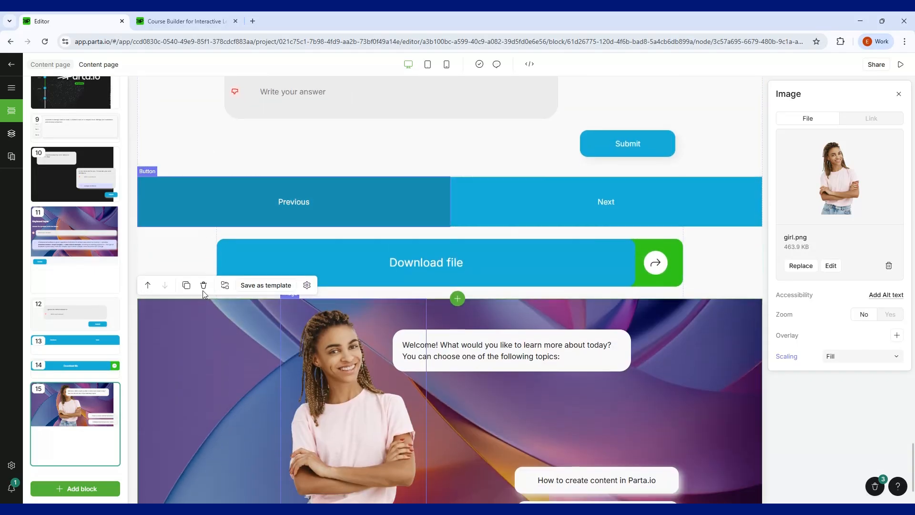
{"action": "scroll", "coordinate": [220, 431], "scroll_direction": "down", "scroll_amount": 2}
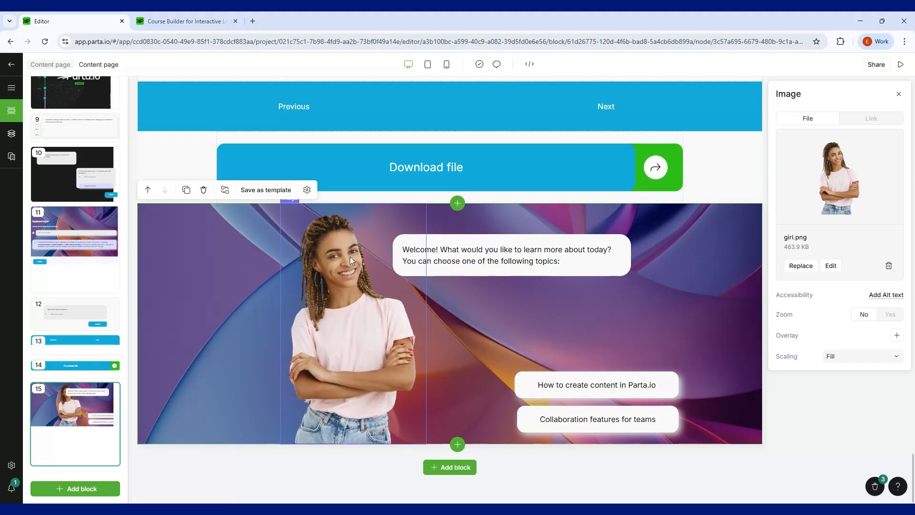
Preview the scenario block in the tablet and mobile layouts, and return to the desktop layout.
{"action": "left_click", "coordinate": [427, 64]}
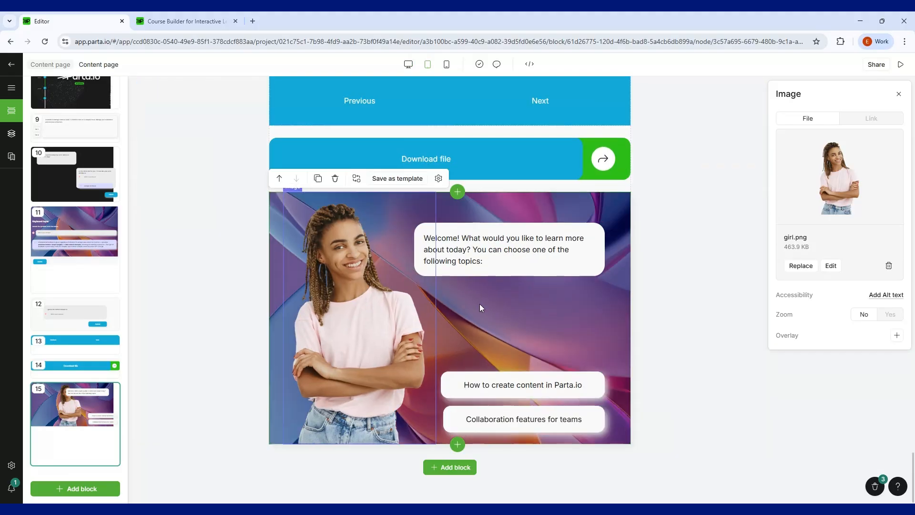
{"action": "left_click", "coordinate": [446, 64]}
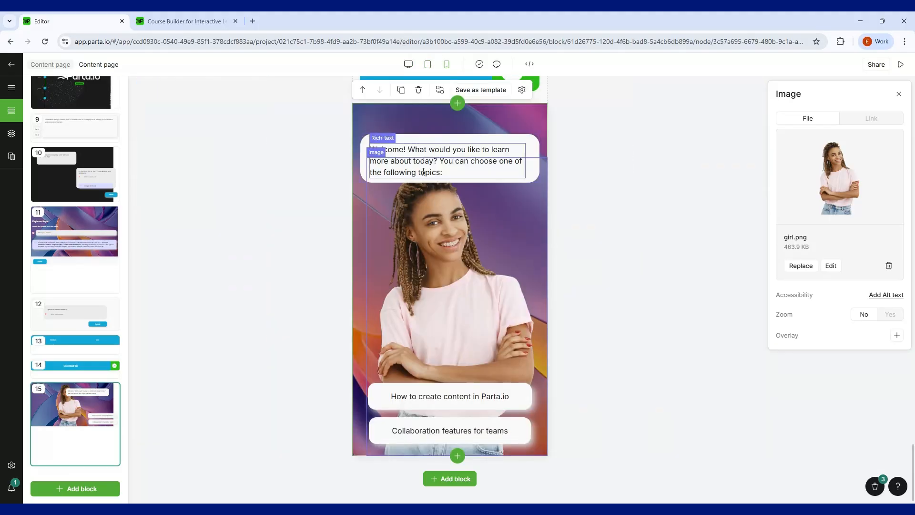
{"action": "left_click", "coordinate": [305, 223]}
{"action": "left_click", "coordinate": [419, 259]}
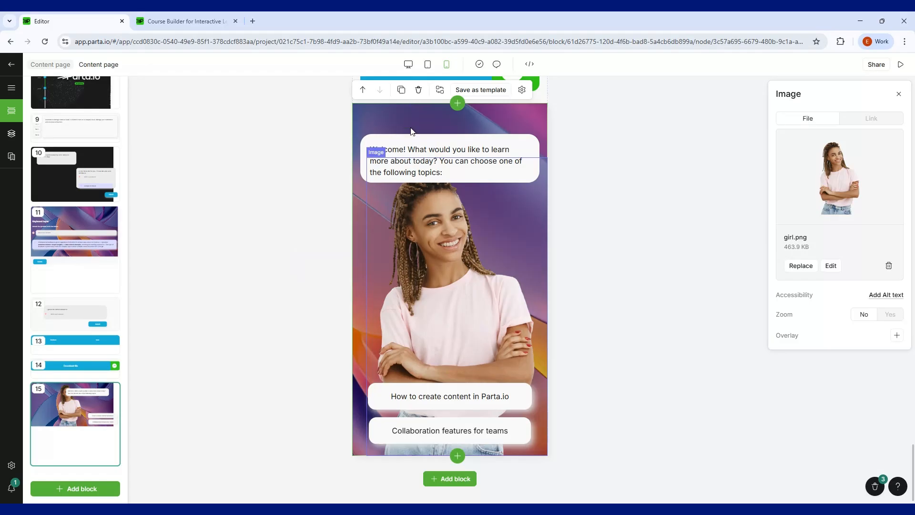
{"action": "left_click", "coordinate": [428, 64]}
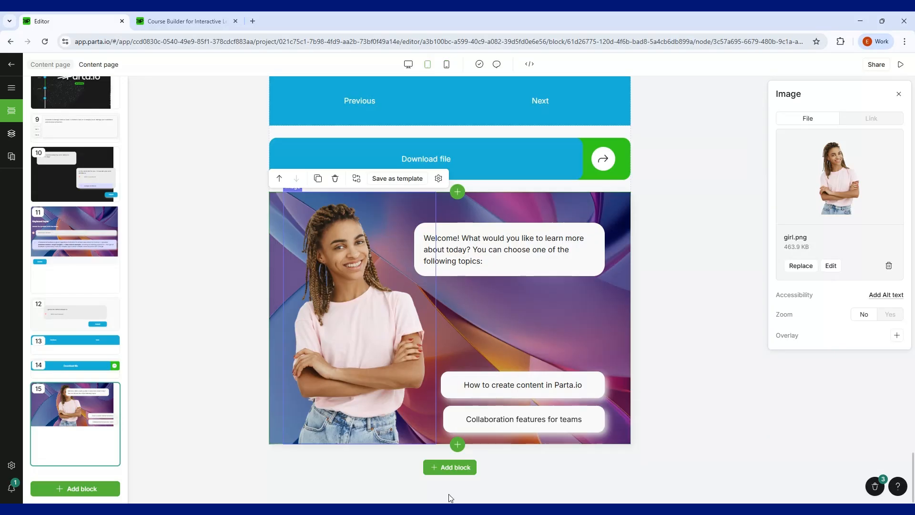
{"action": "left_click", "coordinate": [408, 64]}
{"action": "scroll", "coordinate": [546, 421], "scroll_direction": "down", "scroll_amount": 3}
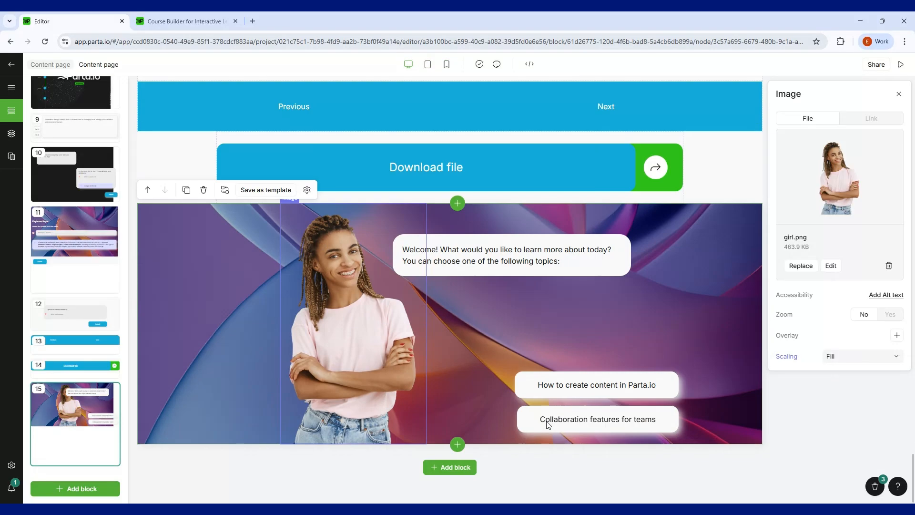
Inspect the link settings of the scenario's "How to create content in Parta.io" and "Collaboration features for teams" buttons.
{"action": "left_click", "coordinate": [578, 387]}
{"action": "left_click", "coordinate": [584, 432]}
{"action": "left_click", "coordinate": [527, 392]}
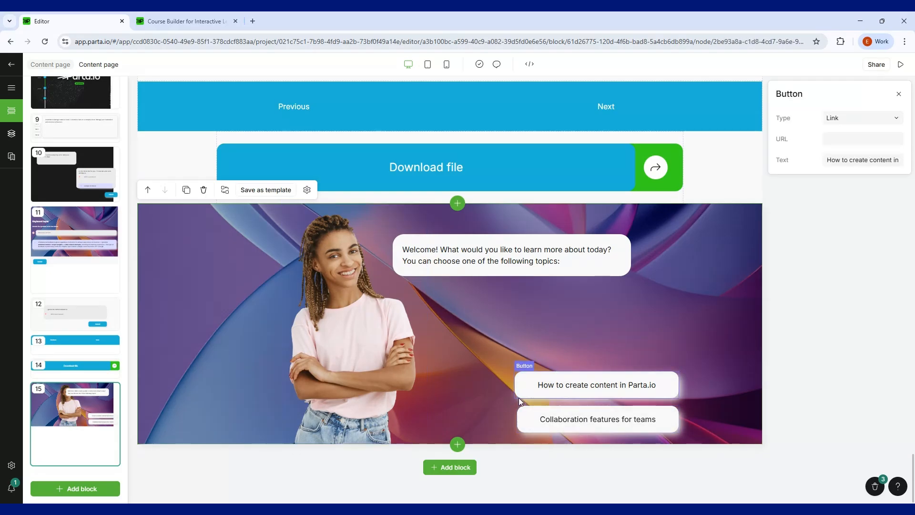
{"action": "left_click", "coordinate": [555, 422]}
{"action": "left_click", "coordinate": [552, 390]}
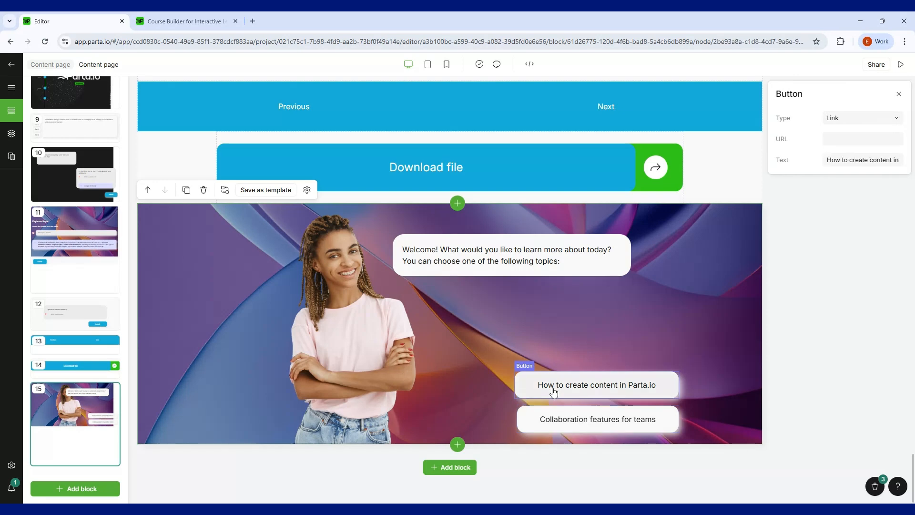
{"action": "left_click", "coordinate": [582, 424]}
{"action": "left_click", "coordinate": [534, 277]}
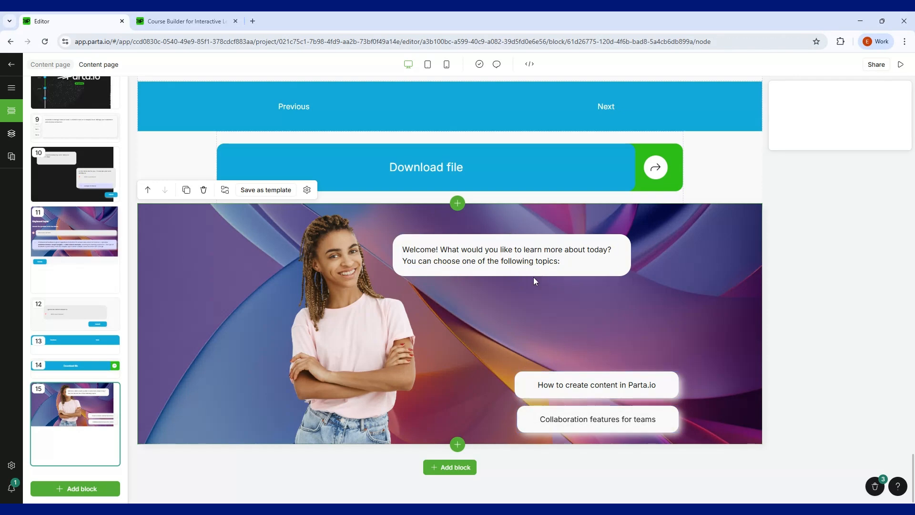
{"action": "left_click", "coordinate": [562, 379]}
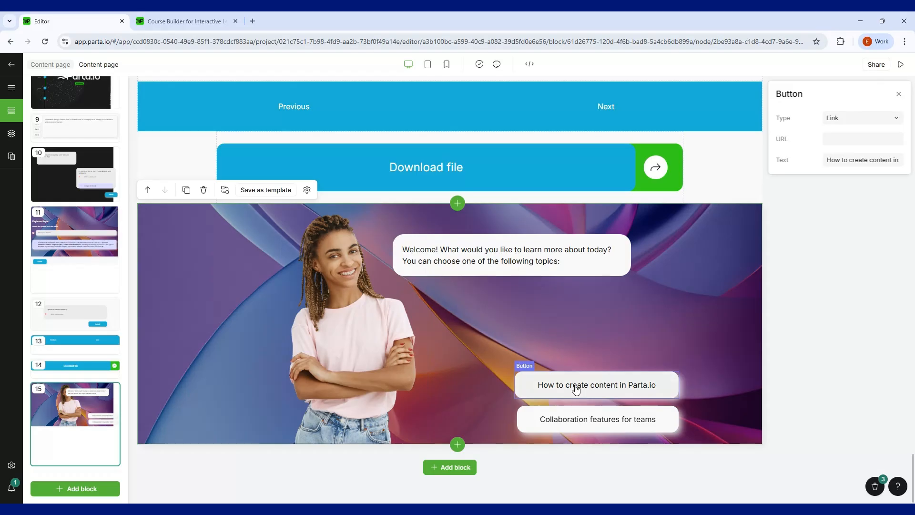
Browse the Interactive, Image and Text categories of the Parta Quick-Start Collection, and close the template library without adding a block.
{"action": "left_click", "coordinate": [440, 468]}
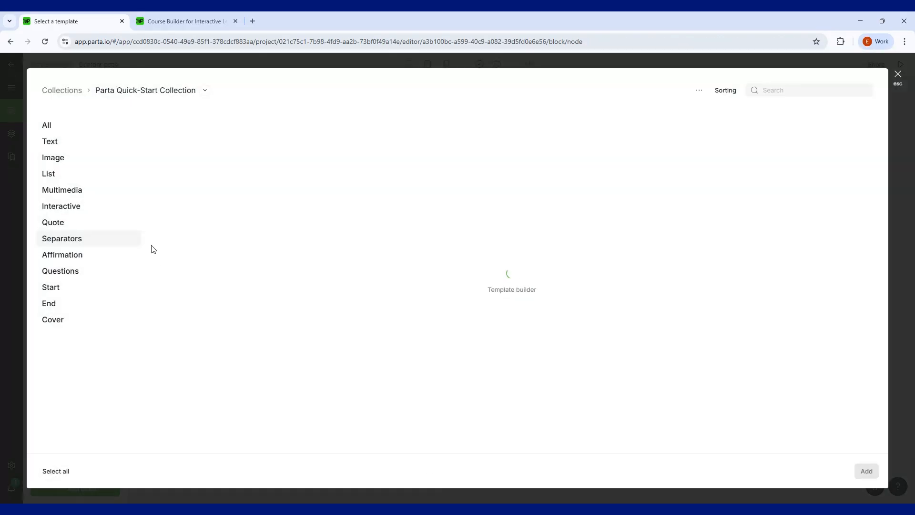
{"action": "left_click", "coordinate": [66, 206]}
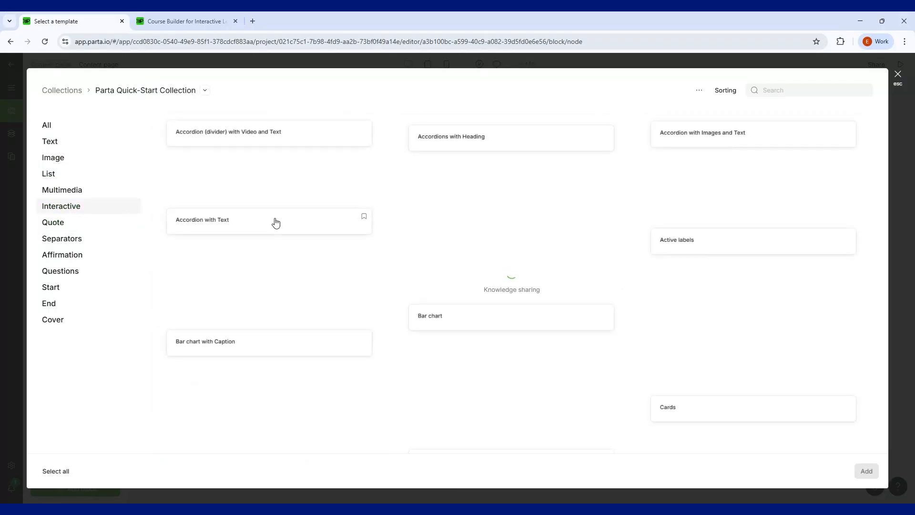
{"action": "scroll", "coordinate": [274, 219], "scroll_direction": "down", "scroll_amount": 8}
{"action": "scroll", "coordinate": [276, 222], "scroll_direction": "down", "scroll_amount": 15}
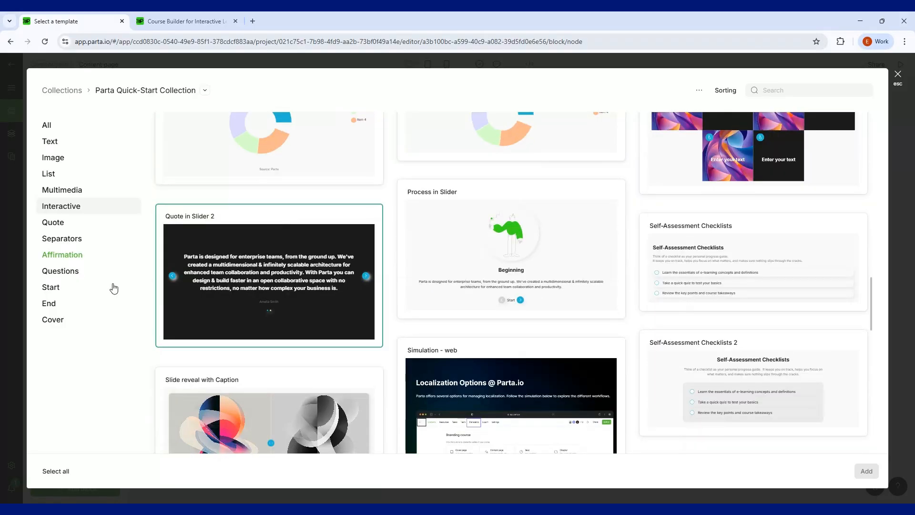
{"action": "left_click", "coordinate": [62, 157]}
{"action": "left_click", "coordinate": [58, 141]}
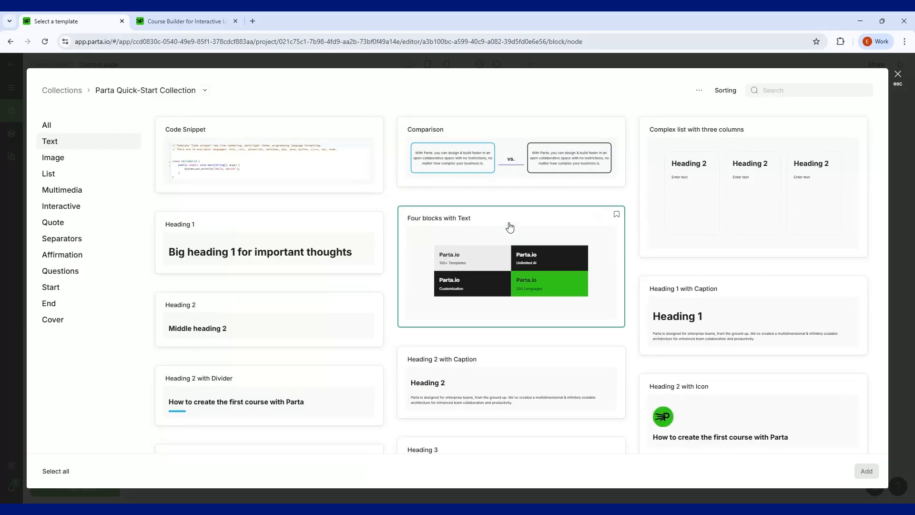
{"action": "scroll", "coordinate": [509, 226], "scroll_direction": "down", "scroll_amount": 20}
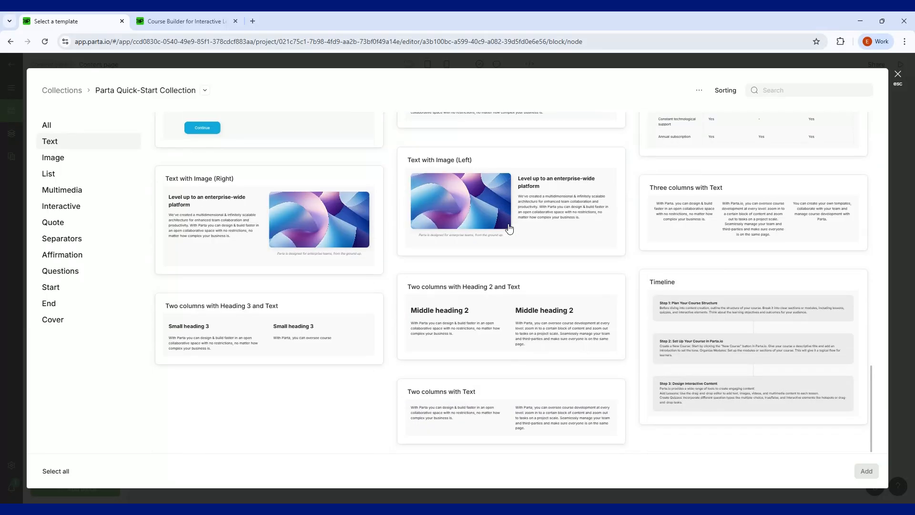
{"action": "scroll", "coordinate": [509, 227], "scroll_direction": "up", "scroll_amount": 5}
{"action": "scroll", "coordinate": [509, 228], "scroll_direction": "down", "scroll_amount": 5}
{"action": "scroll", "coordinate": [509, 228], "scroll_direction": "up", "scroll_amount": 5}
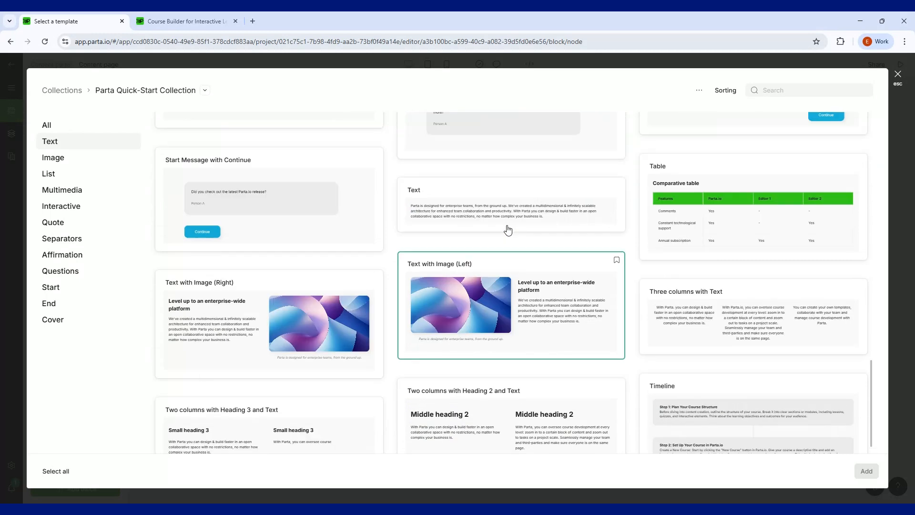
{"action": "left_click", "coordinate": [897, 74]}
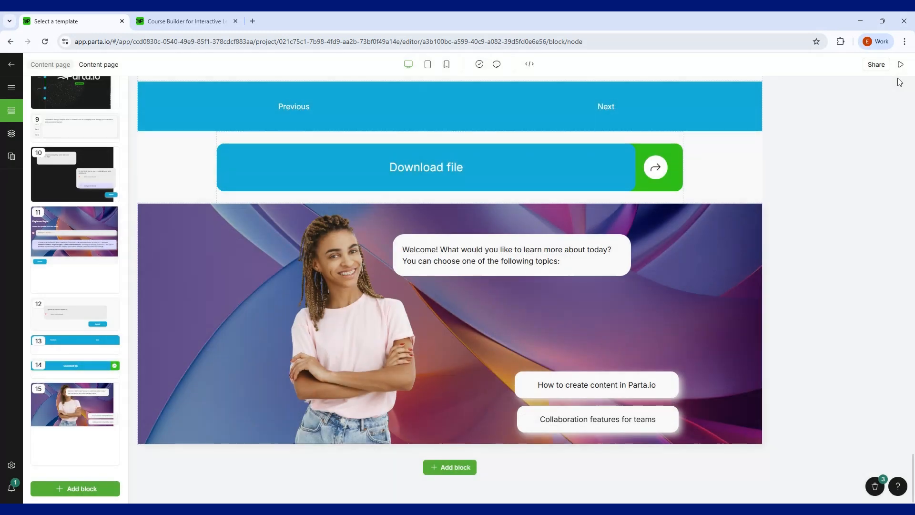
Review the element settings of the blocks from the scenario's speech bubble up through the Keyboard input block to the Tab block.
{"action": "left_click", "coordinate": [589, 253]}
{"action": "left_click", "coordinate": [598, 272]}
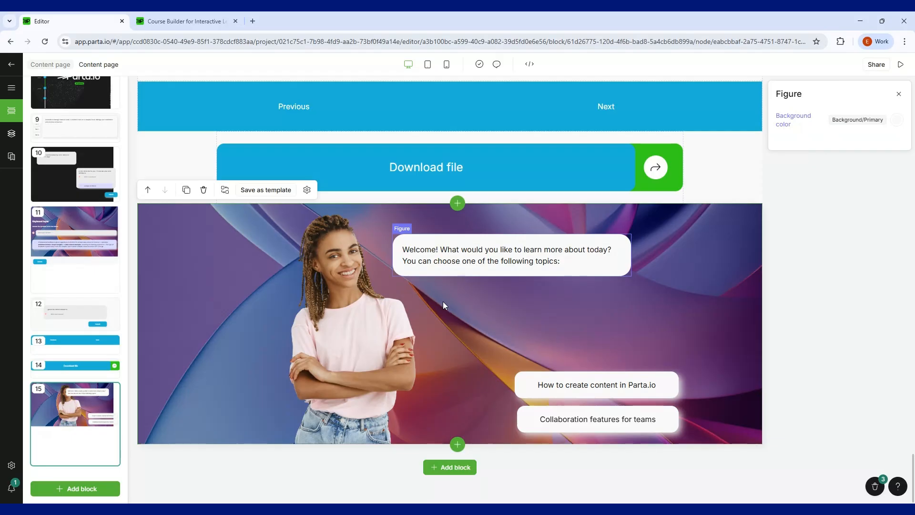
{"action": "scroll", "coordinate": [473, 315], "scroll_direction": "up", "scroll_amount": 5}
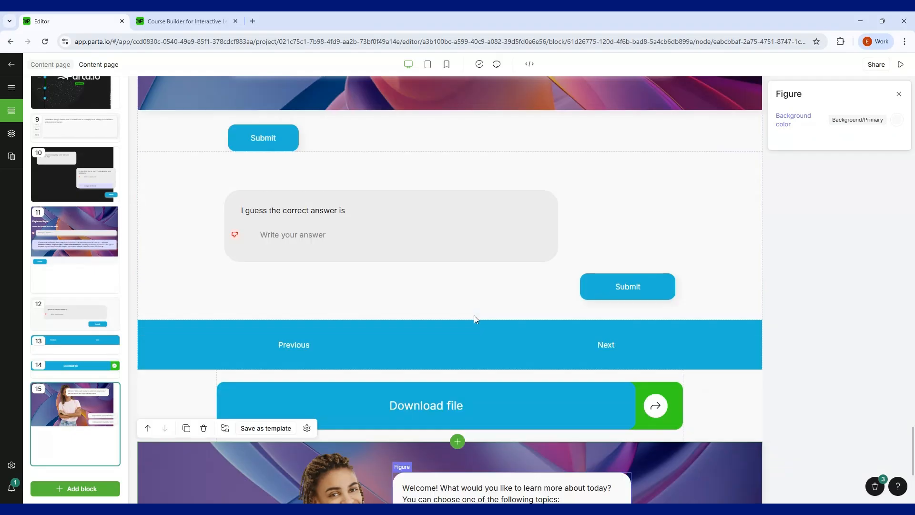
{"action": "scroll", "coordinate": [477, 315], "scroll_direction": "up", "scroll_amount": 7}
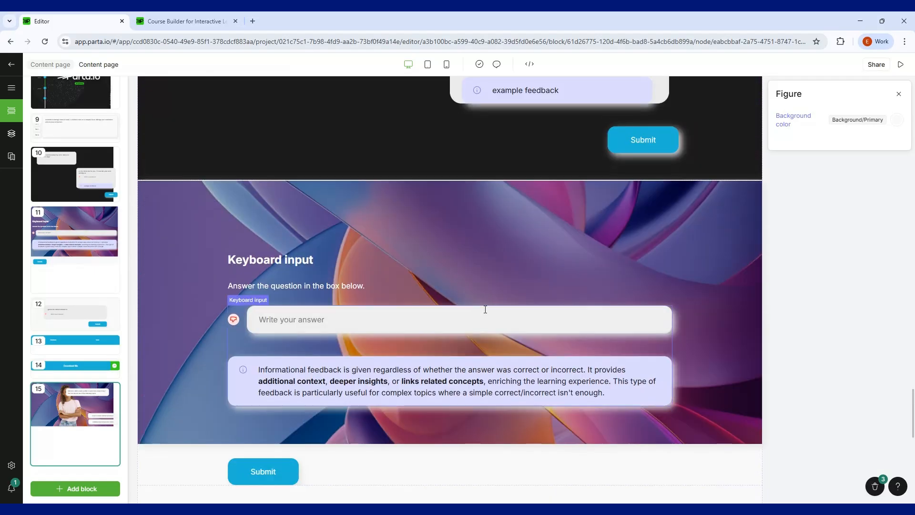
{"action": "left_click", "coordinate": [485, 309]}
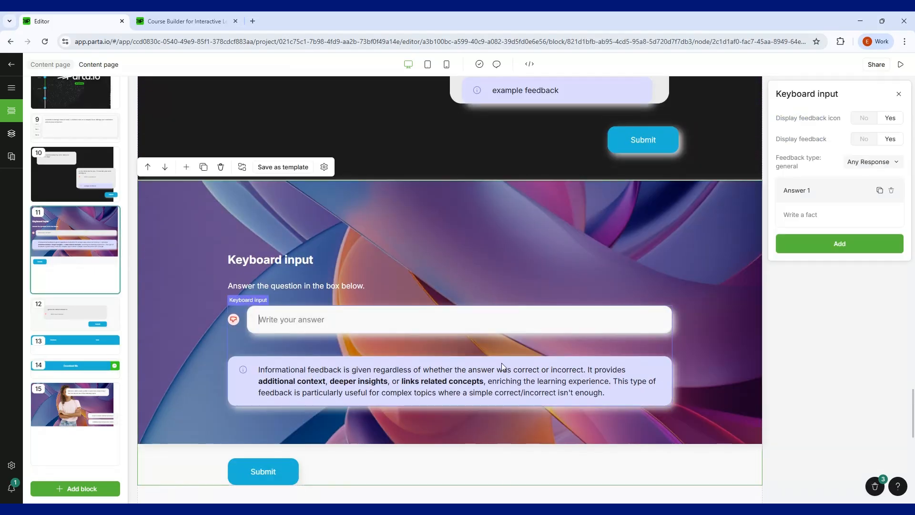
{"action": "left_click", "coordinate": [580, 409]}
{"action": "scroll", "coordinate": [571, 387], "scroll_direction": "up", "scroll_amount": 5}
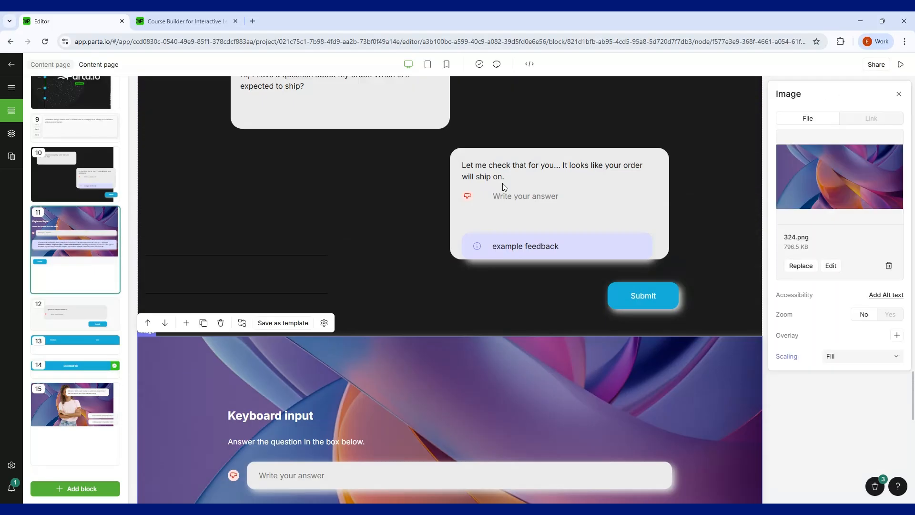
{"action": "left_click", "coordinate": [528, 310]}
{"action": "scroll", "coordinate": [527, 307], "scroll_direction": "up", "scroll_amount": 7}
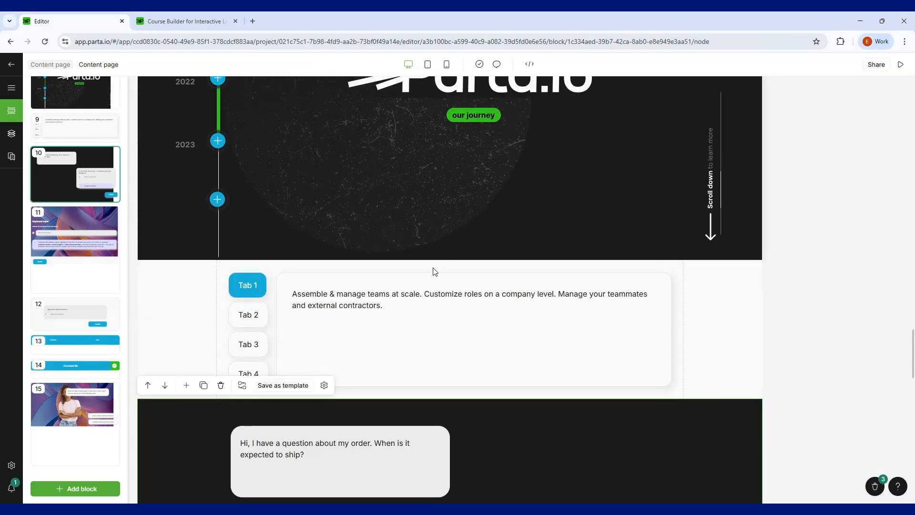
{"action": "left_click", "coordinate": [457, 381]}
Compare the background settings of the Active labels block with those of the Parta.io journey and Localization Options blocks.
{"action": "scroll", "coordinate": [380, 120], "scroll_direction": "up", "scroll_amount": 10}
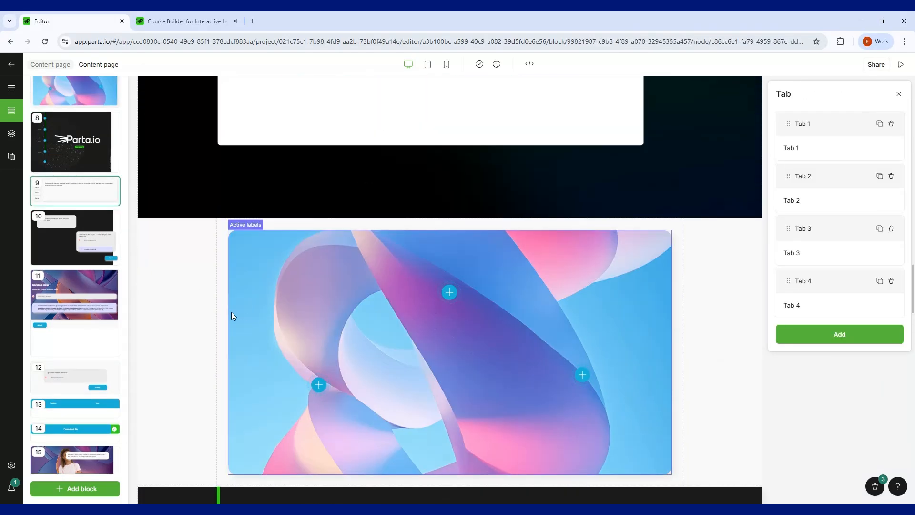
{"action": "left_click", "coordinate": [221, 320]}
{"action": "scroll", "coordinate": [220, 319], "scroll_direction": "down", "scroll_amount": 5}
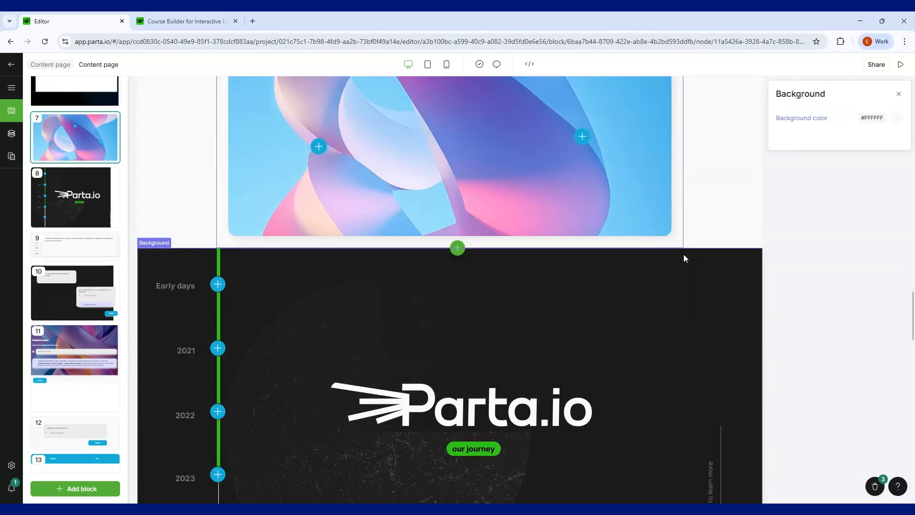
{"action": "left_click", "coordinate": [678, 333]}
{"action": "scroll", "coordinate": [678, 333], "scroll_direction": "up", "scroll_amount": 5}
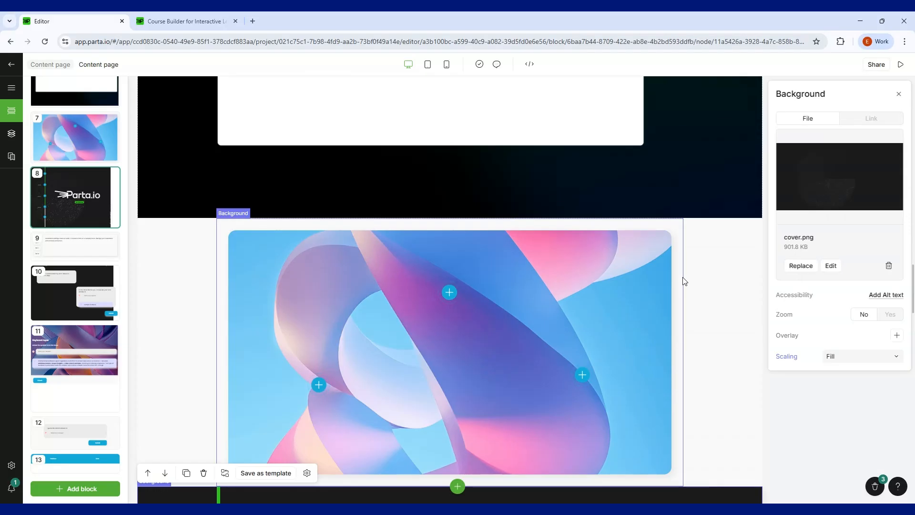
{"action": "left_click", "coordinate": [684, 373]}
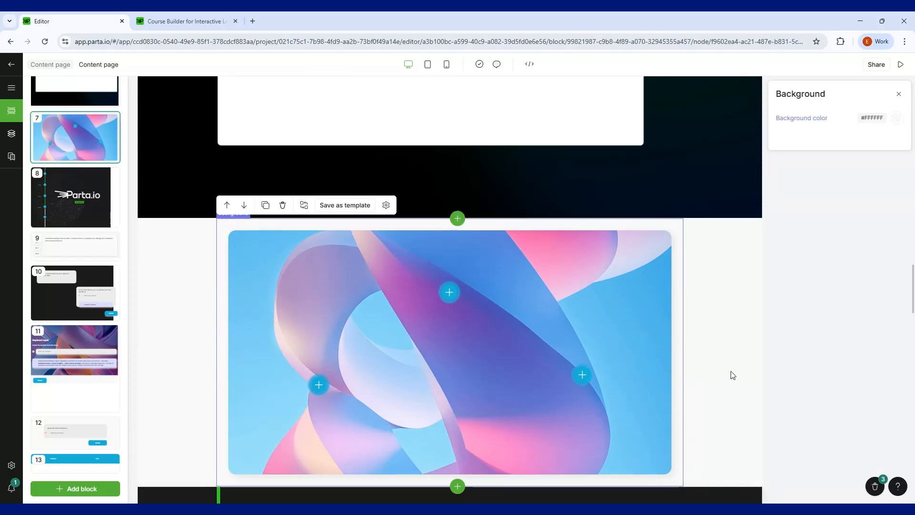
{"action": "scroll", "coordinate": [732, 375], "scroll_direction": "up", "scroll_amount": 4}
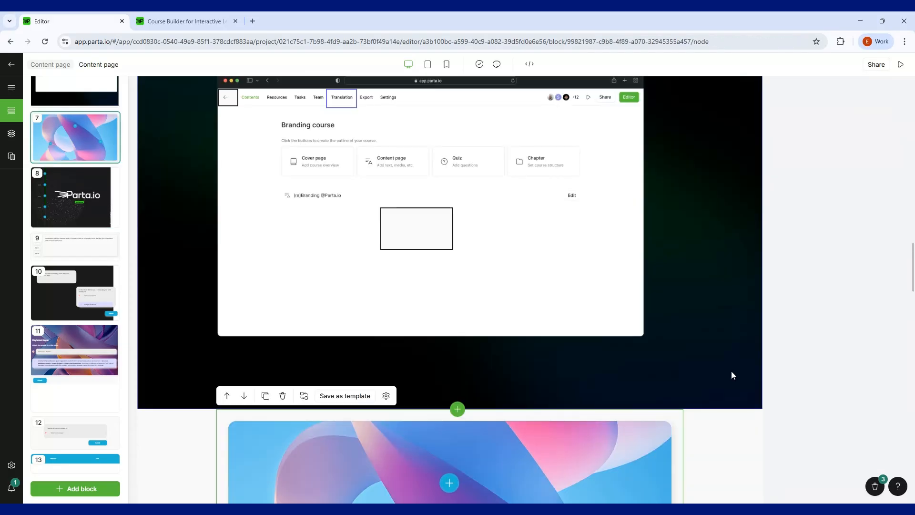
{"action": "scroll", "coordinate": [731, 370], "scroll_direction": "up", "scroll_amount": 4}
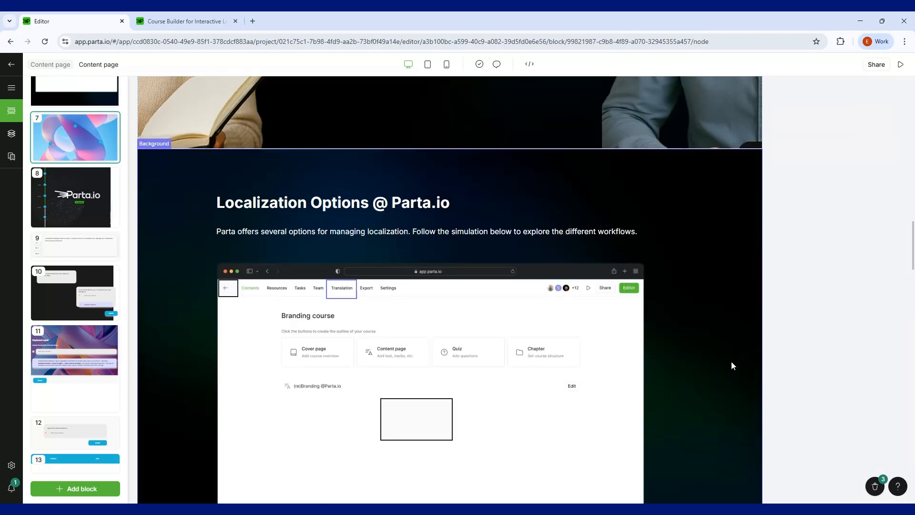
{"action": "left_click", "coordinate": [735, 208]}
{"action": "scroll", "coordinate": [608, 435], "scroll_direction": "up", "scroll_amount": 7}
{"action": "scroll", "coordinate": [609, 436], "scroll_direction": "down", "scroll_amount": 18}
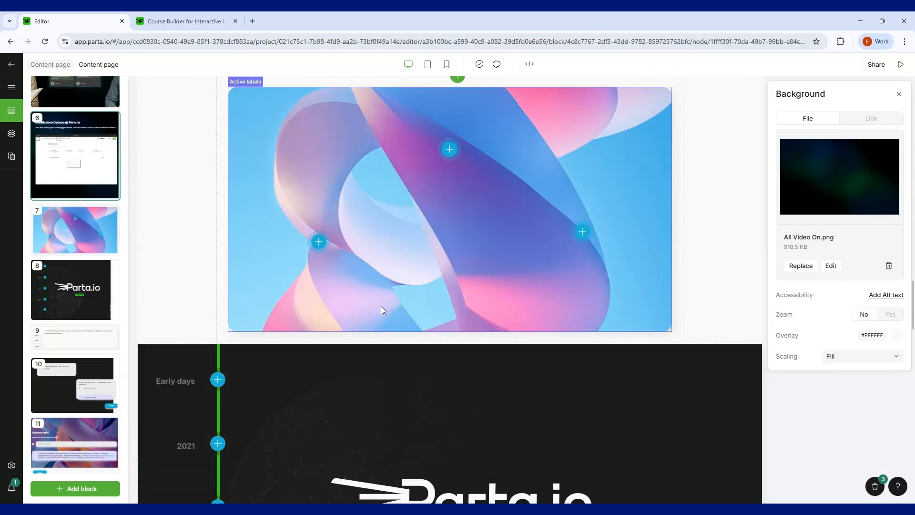
{"action": "left_click", "coordinate": [225, 158]}
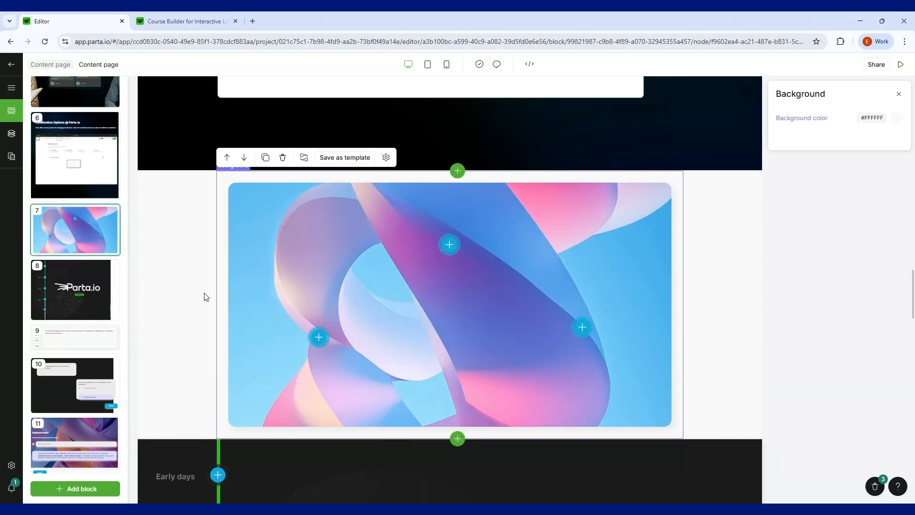
{"action": "left_click", "coordinate": [172, 262]}
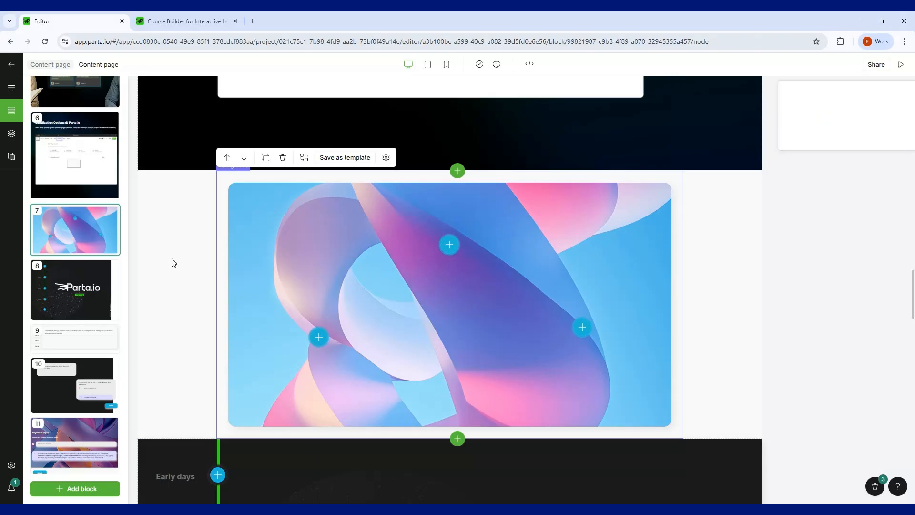
Preview the course page around the Active labels, Parta.io journey and keyboard input blocks, and return to the editor.
{"action": "left_click", "coordinate": [900, 65]}
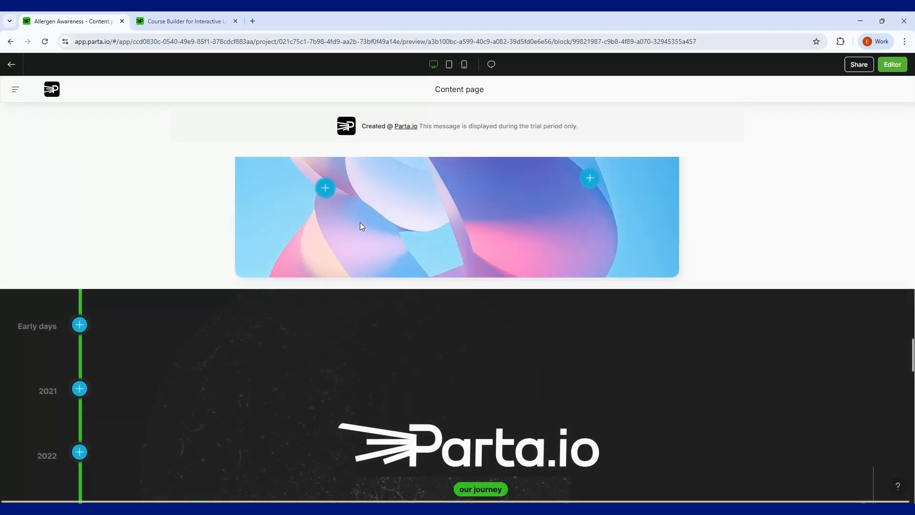
{"action": "scroll", "coordinate": [359, 222], "scroll_direction": "up", "scroll_amount": 6}
{"action": "scroll", "coordinate": [130, 358], "scroll_direction": "down", "scroll_amount": 3}
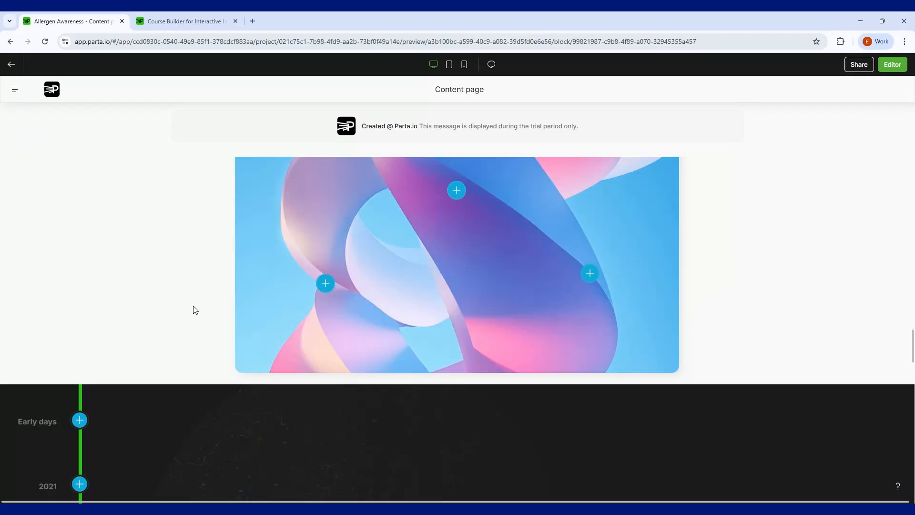
{"action": "scroll", "coordinate": [218, 392], "scroll_direction": "up", "scroll_amount": 1}
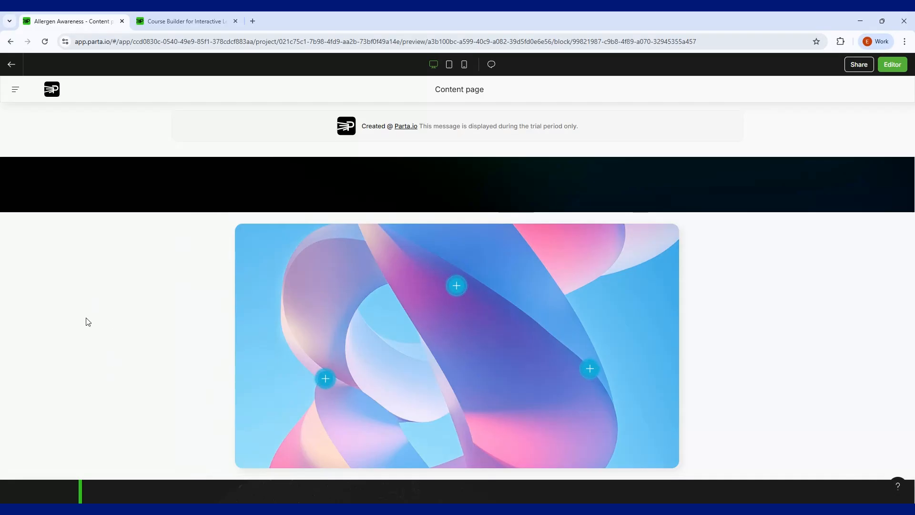
{"action": "scroll", "coordinate": [87, 322], "scroll_direction": "down", "scroll_amount": 1}
{"action": "scroll", "coordinate": [85, 318], "scroll_direction": "down", "scroll_amount": 12}
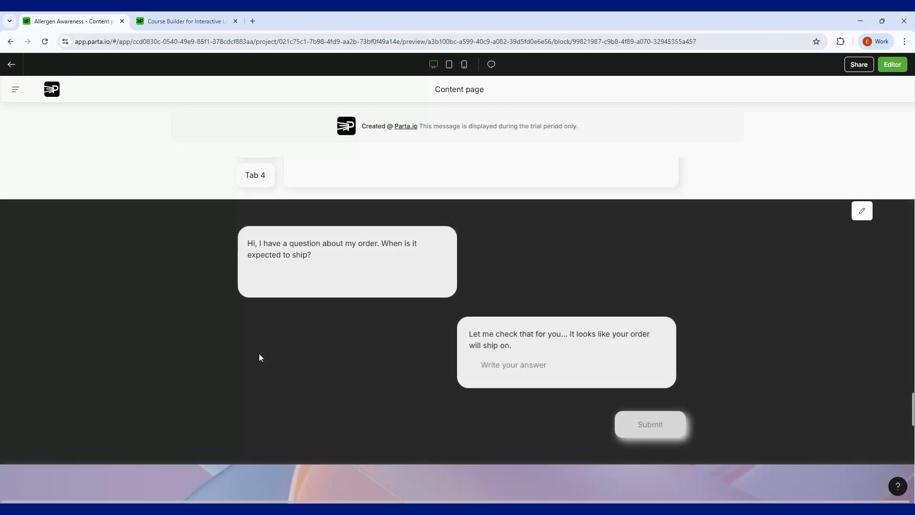
{"action": "scroll", "coordinate": [259, 353], "scroll_direction": "up", "scroll_amount": 7}
{"action": "left_click", "coordinate": [892, 65]}
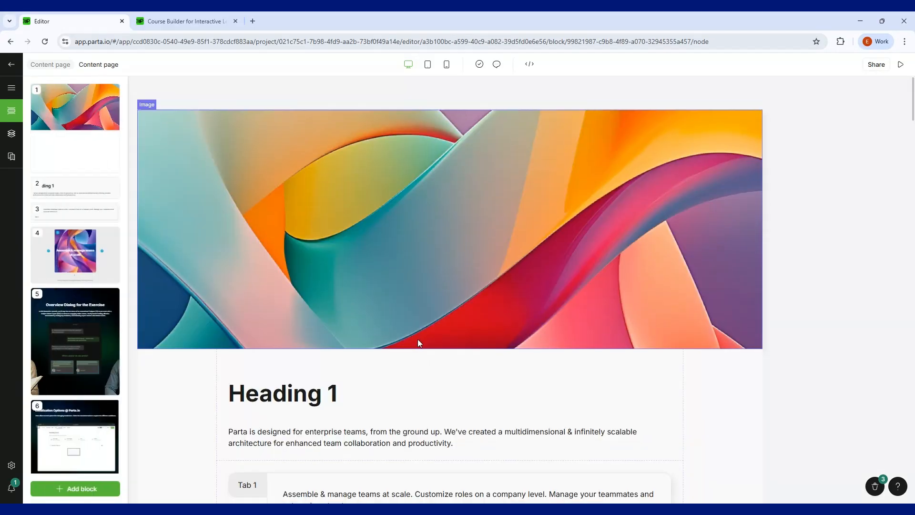
Try Fit scaling on the background image of the "Overview Dialog for the Exercise" block and return it to Fill.
{"action": "scroll", "coordinate": [417, 339], "scroll_direction": "down", "scroll_amount": 15}
{"action": "scroll", "coordinate": [318, 187], "scroll_direction": "up", "scroll_amount": 5}
{"action": "scroll", "coordinate": [315, 239], "scroll_direction": "up", "scroll_amount": 11}
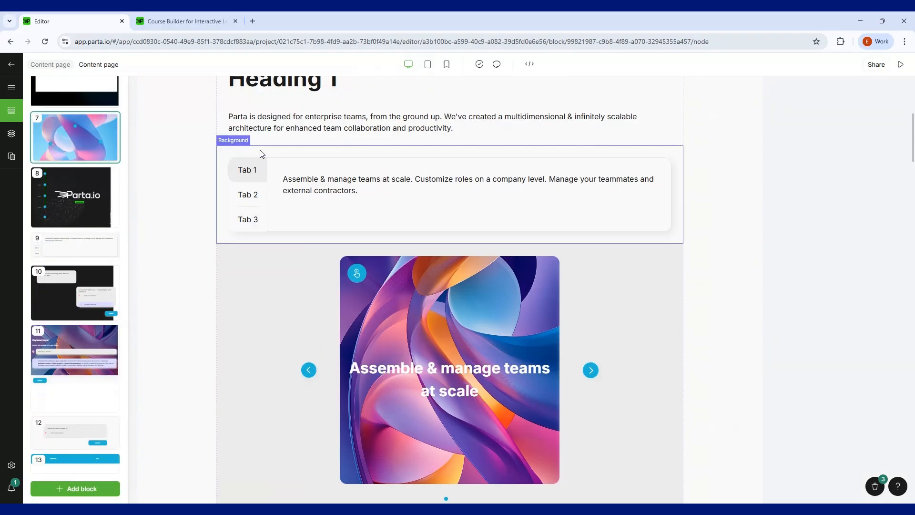
{"action": "scroll", "coordinate": [265, 207], "scroll_direction": "down", "scroll_amount": 7}
{"action": "scroll", "coordinate": [253, 316], "scroll_direction": "down", "scroll_amount": 5}
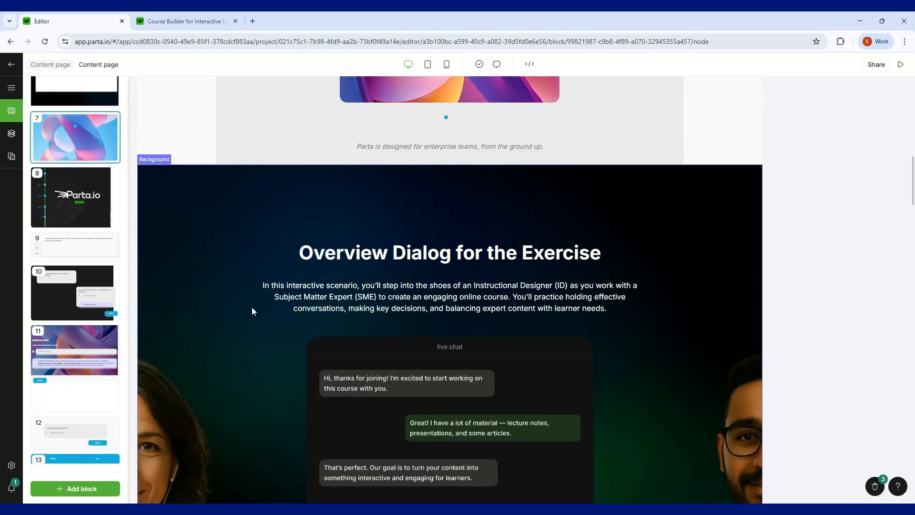
{"action": "left_click", "coordinate": [252, 310]}
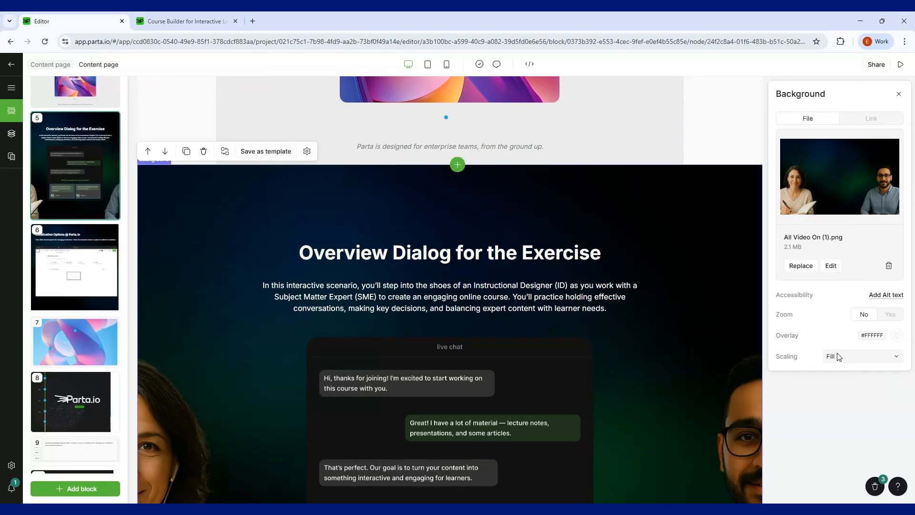
{"action": "left_click", "coordinate": [838, 357]}
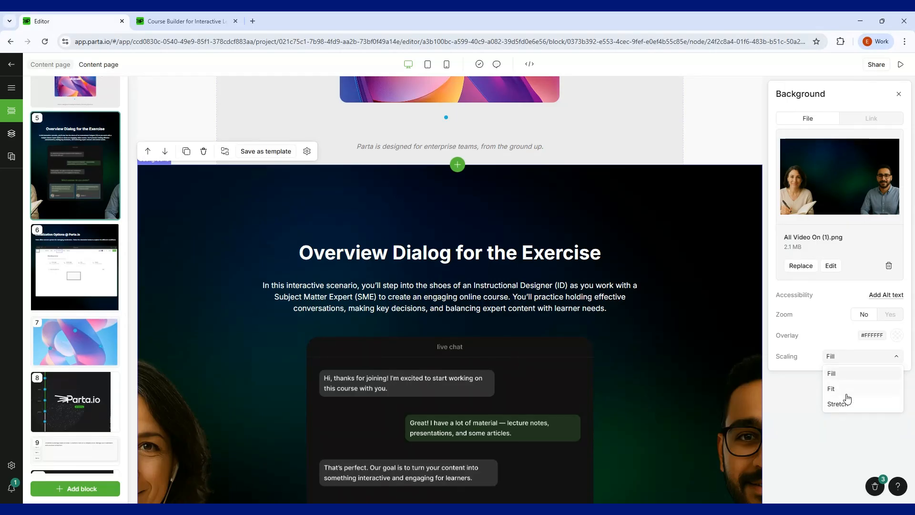
{"action": "left_click", "coordinate": [847, 394]}
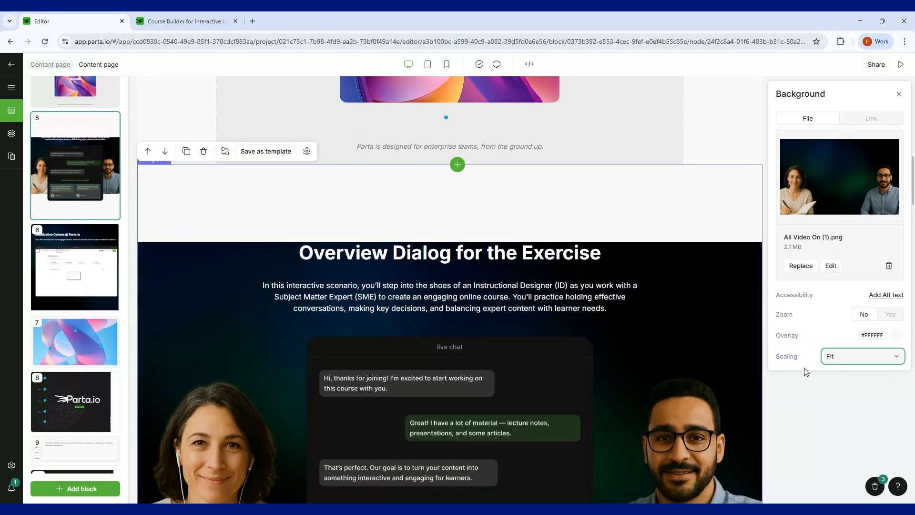
{"action": "left_click", "coordinate": [845, 356]}
{"action": "left_click", "coordinate": [847, 374]}
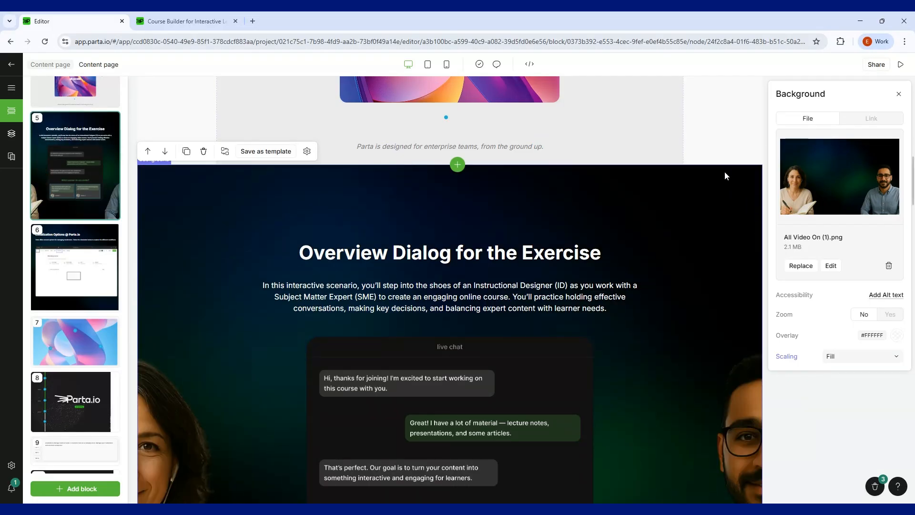
Compare the widths and backgrounds of the Overview Dialog, flip card, tab, heading and cover image blocks.
{"action": "scroll", "coordinate": [653, 279], "scroll_direction": "down", "scroll_amount": 12}
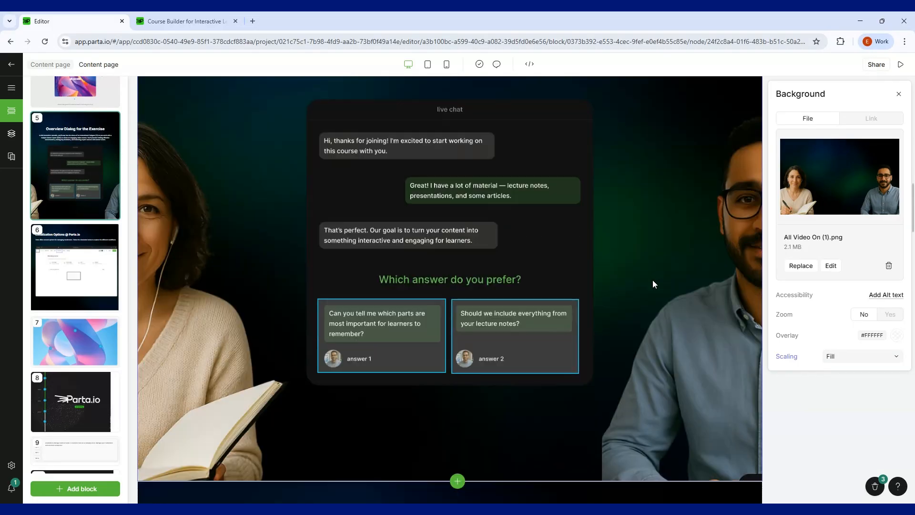
{"action": "scroll", "coordinate": [650, 282], "scroll_direction": "up", "scroll_amount": 15}
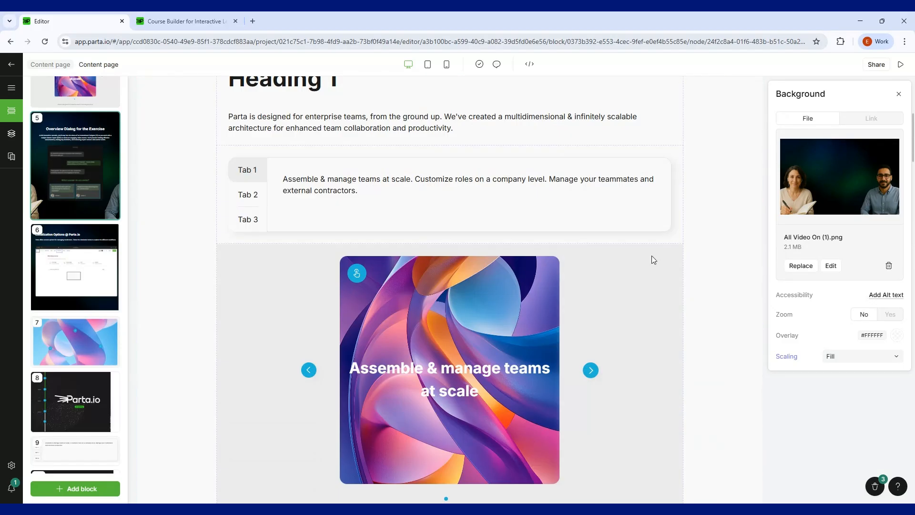
{"action": "left_click", "coordinate": [257, 265]}
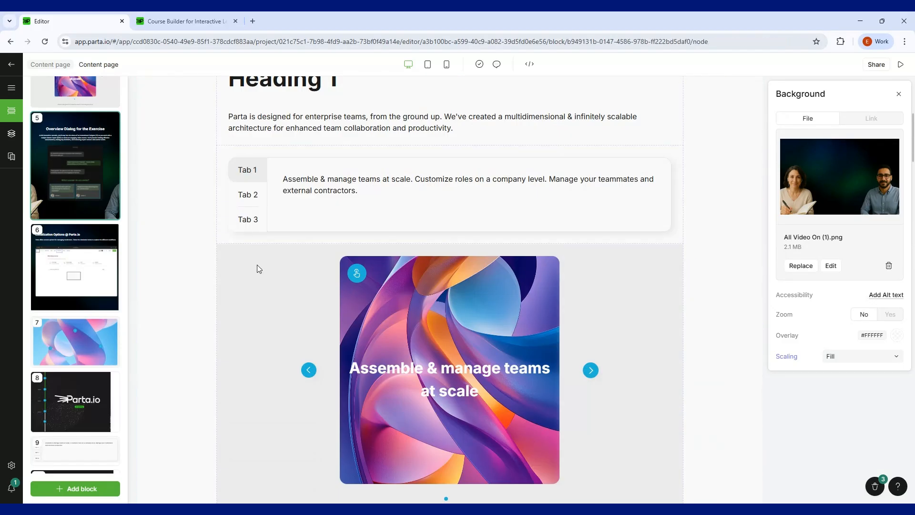
{"action": "scroll", "coordinate": [256, 265], "scroll_direction": "up", "scroll_amount": 5}
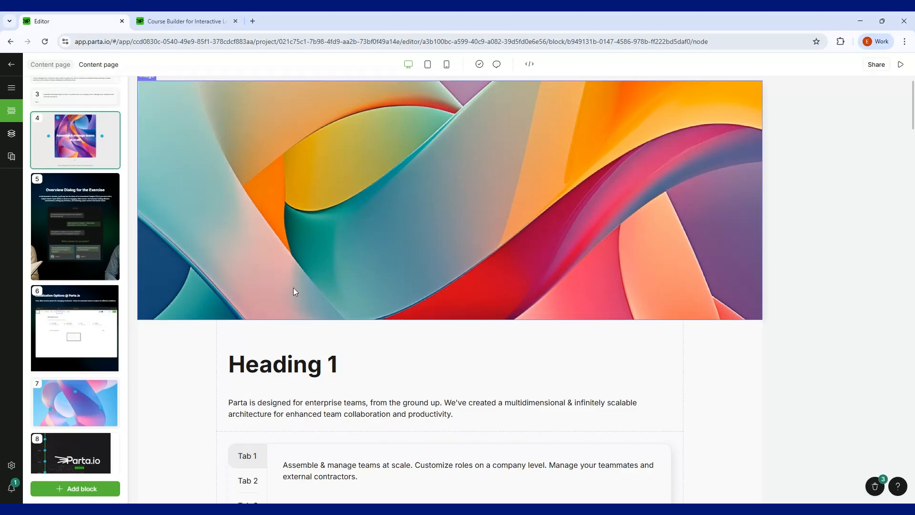
{"action": "scroll", "coordinate": [293, 287], "scroll_direction": "up", "scroll_amount": 1}
{"action": "scroll", "coordinate": [307, 286], "scroll_direction": "down", "scroll_amount": 2}
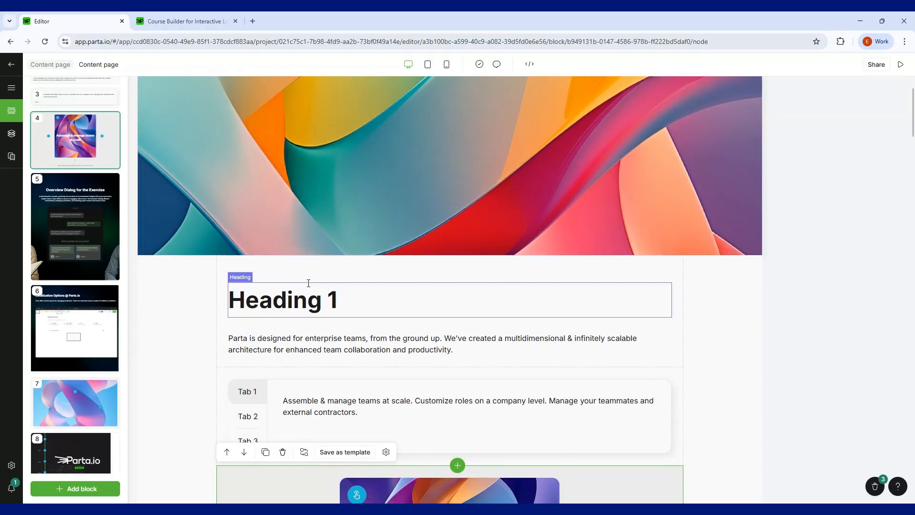
{"action": "left_click", "coordinate": [742, 303]}
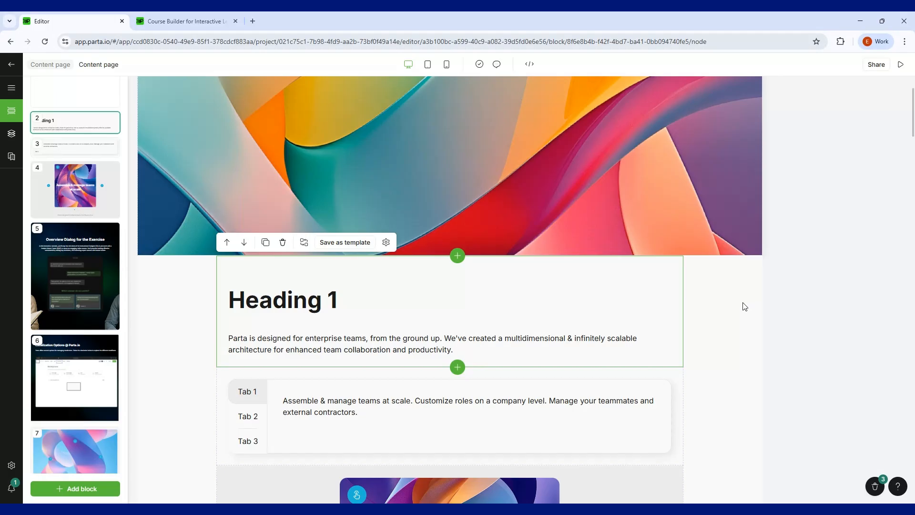
{"action": "left_click", "coordinate": [178, 206]}
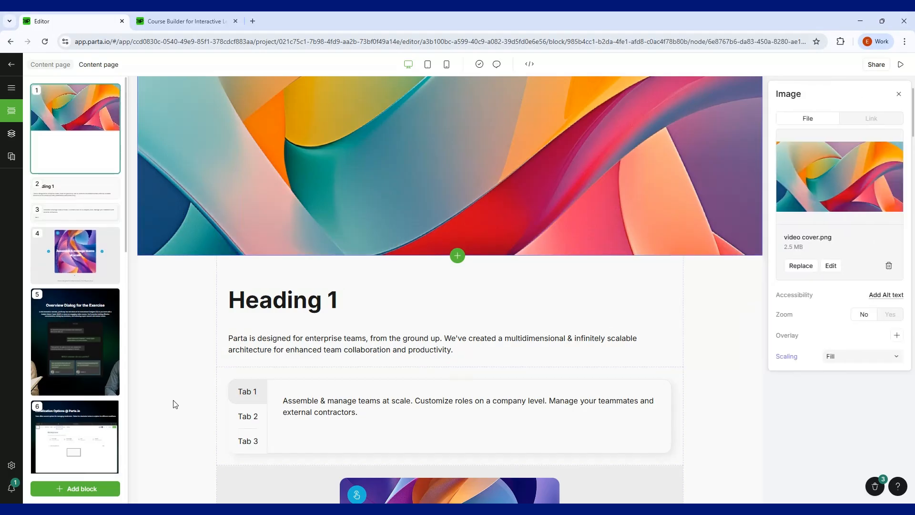
{"action": "scroll", "coordinate": [172, 402], "scroll_direction": "down", "scroll_amount": 3}
{"action": "left_click", "coordinate": [164, 274]}
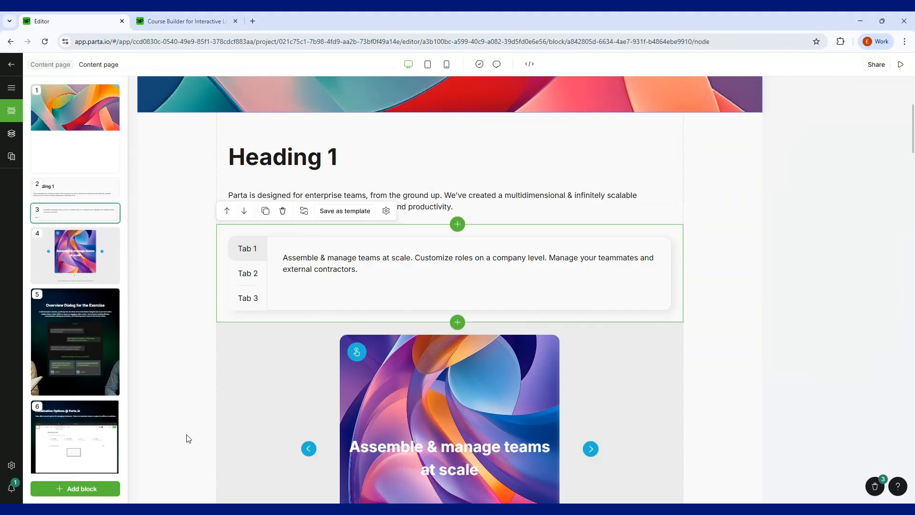
{"action": "left_click", "coordinate": [188, 439]}
{"action": "scroll", "coordinate": [189, 438], "scroll_direction": "up", "scroll_amount": 5}
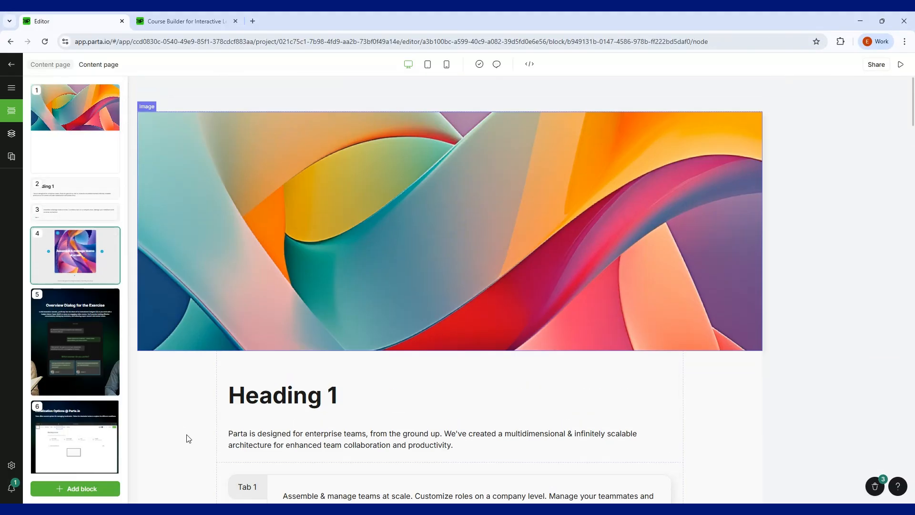
{"action": "left_click", "coordinate": [211, 337]}
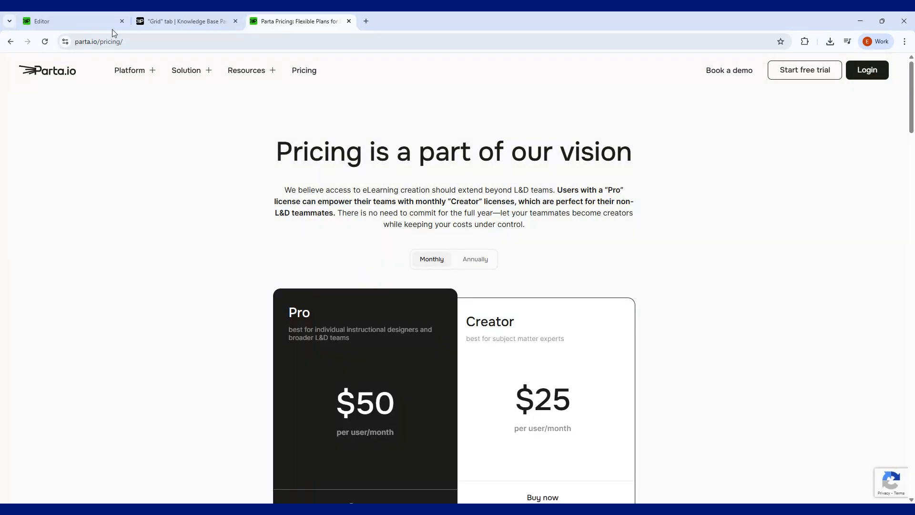
Switch to the course editor and look over the Menorca guide page from its cover image to the Heading 2 block.
{"action": "left_click", "coordinate": [86, 21]}
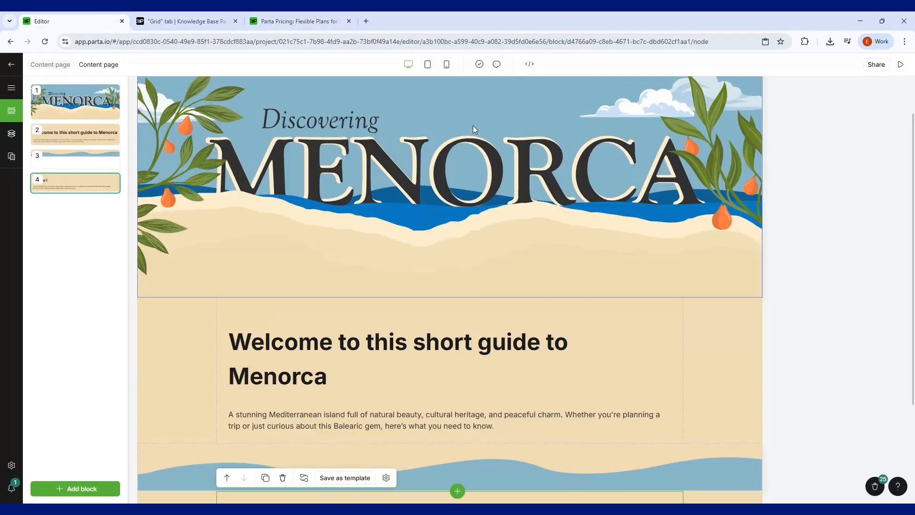
{"action": "scroll", "coordinate": [602, 339], "scroll_direction": "down", "scroll_amount": 3}
{"action": "scroll", "coordinate": [594, 346], "scroll_direction": "up", "scroll_amount": 3}
{"action": "scroll", "coordinate": [467, 226], "scroll_direction": "down", "scroll_amount": 3}
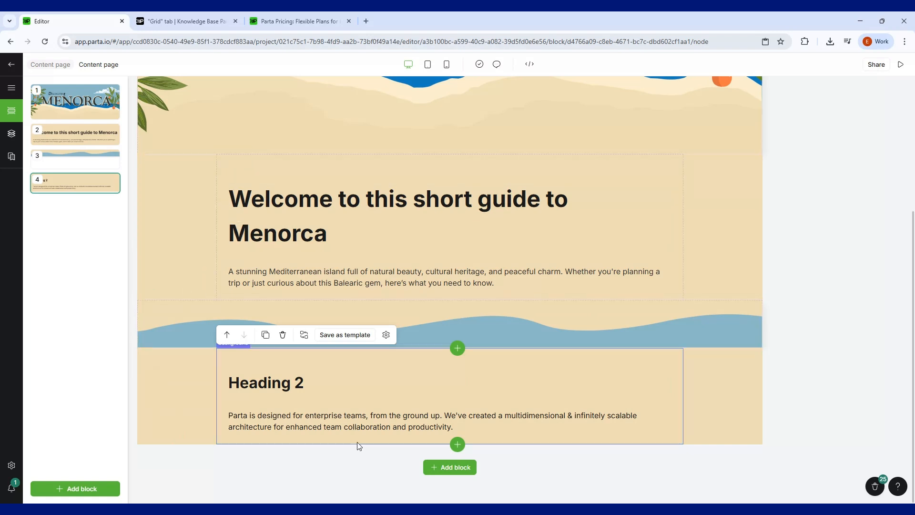
Switch to the Parta.io pricing page and compare the Creator and Pro plans, from prices to the editor, collaboration and branding features.
{"action": "left_click", "coordinate": [314, 22]}
{"action": "scroll", "coordinate": [315, 362], "scroll_direction": "down", "scroll_amount": 1}
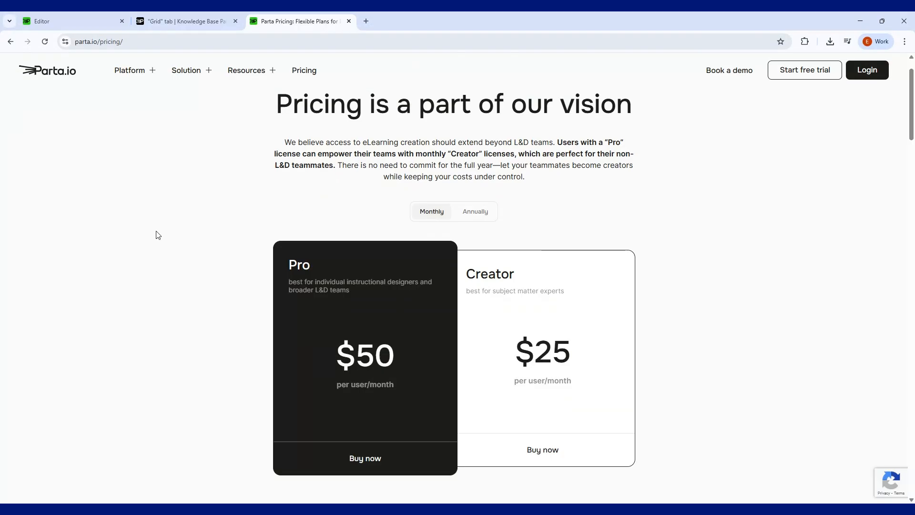
{"action": "scroll", "coordinate": [183, 267], "scroll_direction": "down", "scroll_amount": 3}
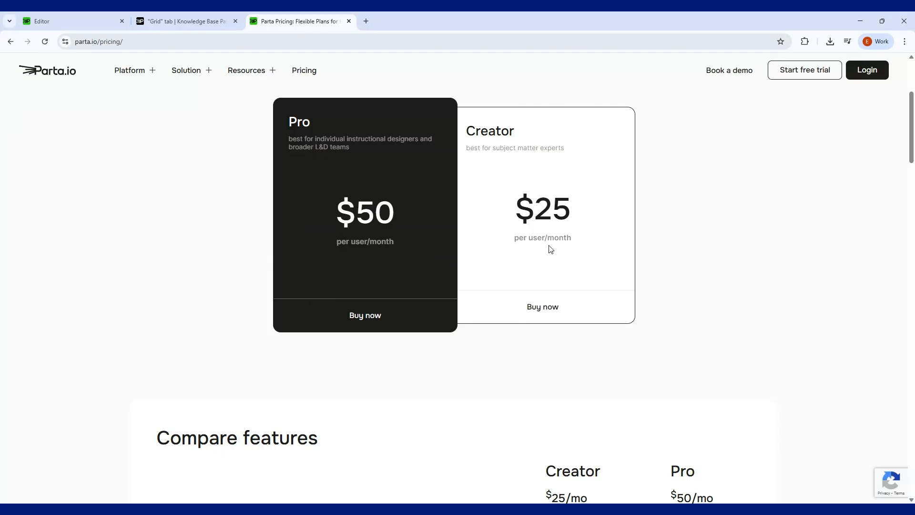
{"action": "scroll", "coordinate": [550, 249], "scroll_direction": "down", "scroll_amount": 8}
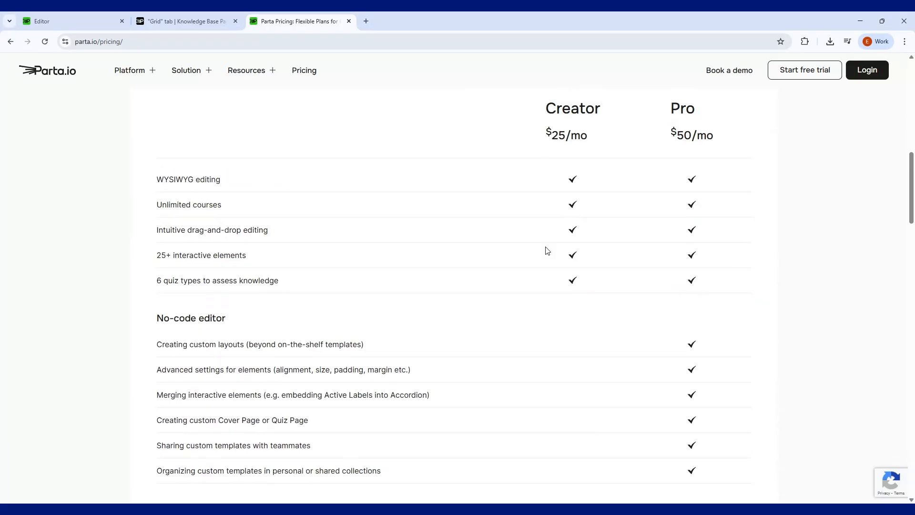
{"action": "scroll", "coordinate": [547, 251], "scroll_direction": "up", "scroll_amount": 1}
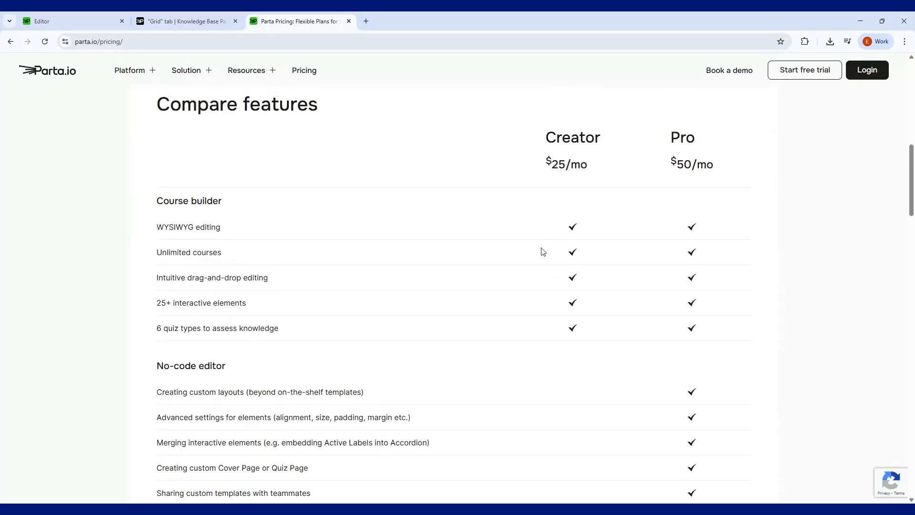
{"action": "scroll", "coordinate": [541, 252], "scroll_direction": "down", "scroll_amount": 4}
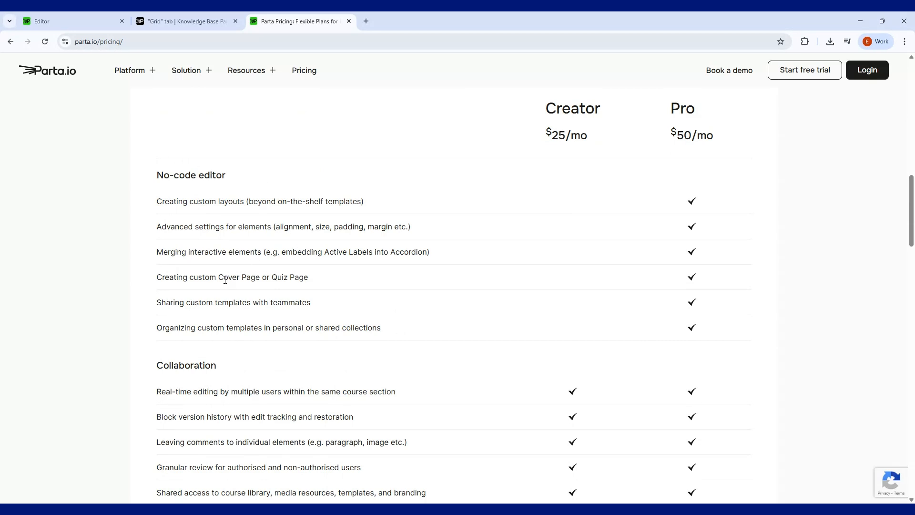
{"action": "left_click_drag", "start_coordinate": [217, 280], "coordinate": [251, 287]}
{"action": "left_click", "coordinate": [252, 287]}
{"action": "scroll", "coordinate": [151, 316], "scroll_direction": "down", "scroll_amount": 7}
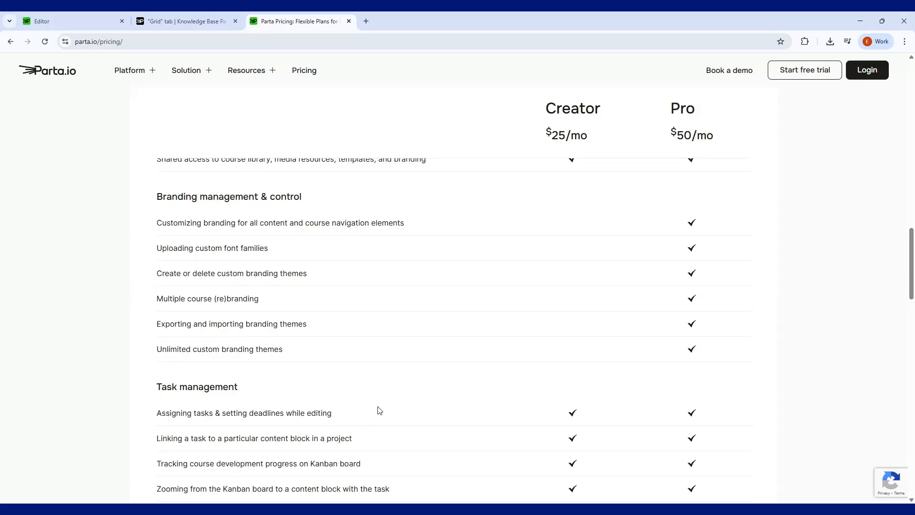
Switch to the knowledge base article on the "Grid" tab and read its Alignment, Width/height and Margins sections.
{"action": "left_click", "coordinate": [192, 20]}
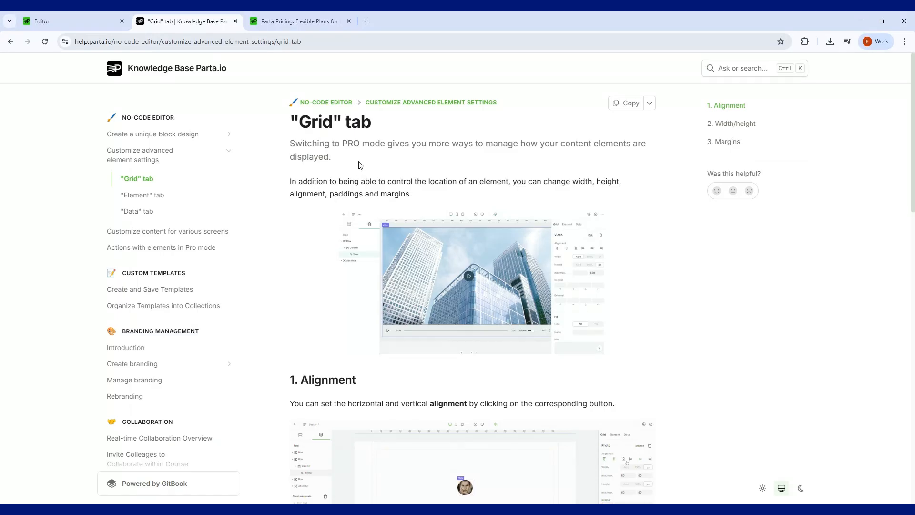
{"action": "scroll", "coordinate": [358, 165], "scroll_direction": "down", "scroll_amount": 4}
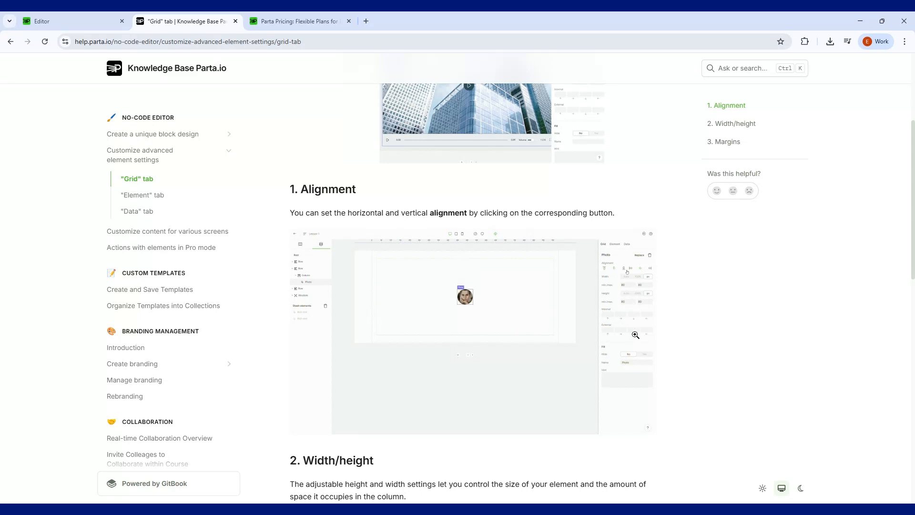
{"action": "scroll", "coordinate": [635, 335], "scroll_direction": "up", "scroll_amount": 4}
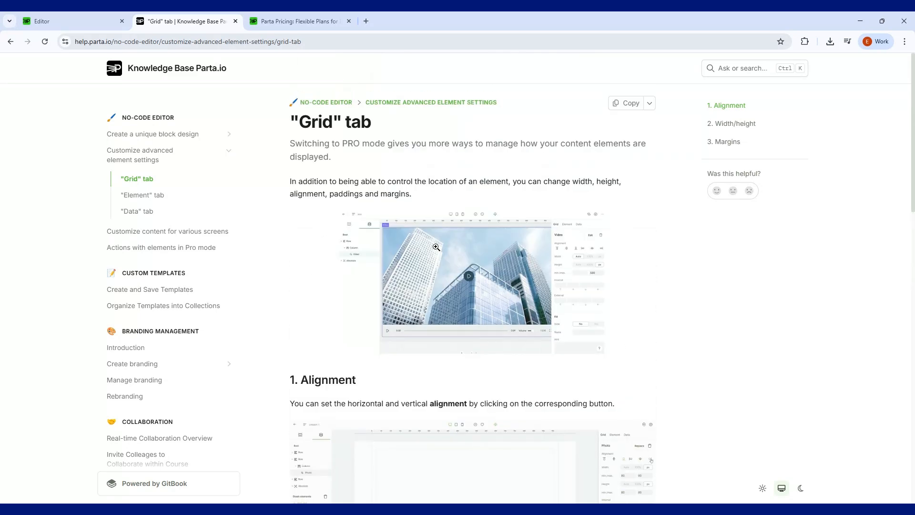
{"action": "scroll", "coordinate": [436, 247], "scroll_direction": "down", "scroll_amount": 9}
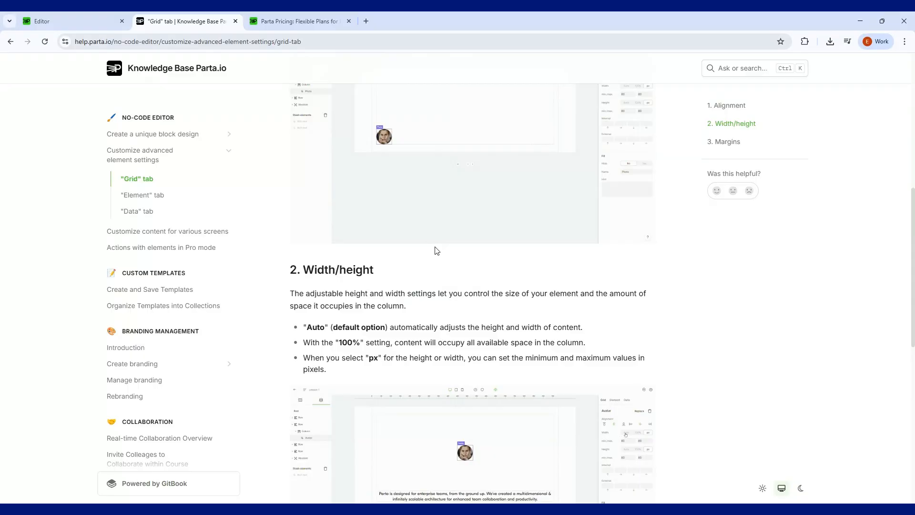
{"action": "scroll", "coordinate": [436, 250], "scroll_direction": "down", "scroll_amount": 3}
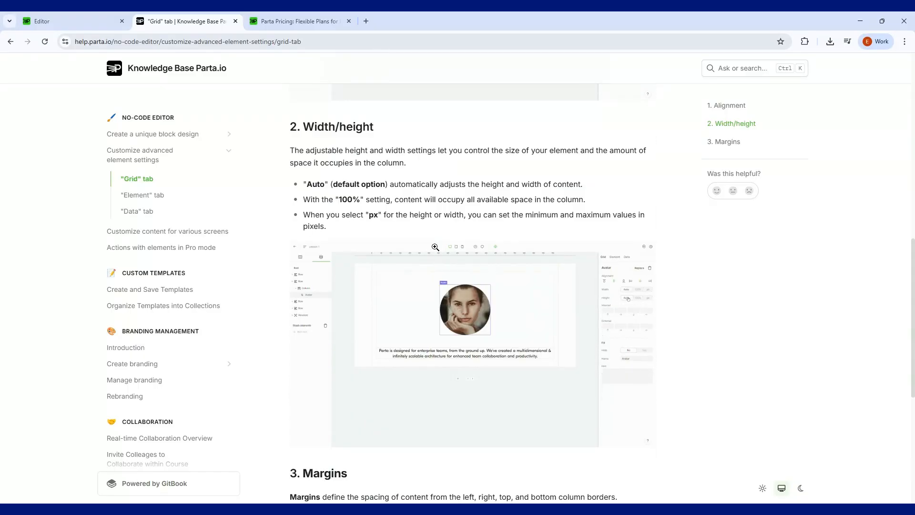
{"action": "scroll", "coordinate": [434, 247], "scroll_direction": "down", "scroll_amount": 4}
{"action": "scroll", "coordinate": [401, 381], "scroll_direction": "down", "scroll_amount": 2}
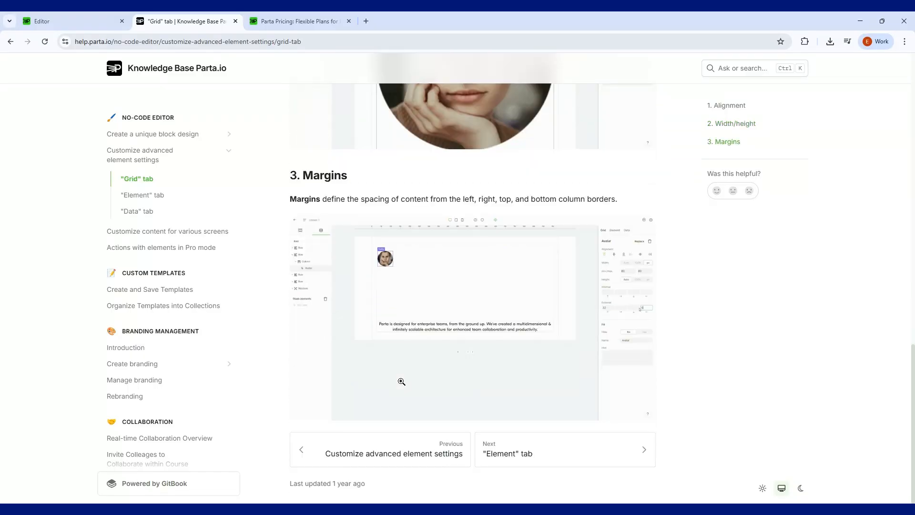
Open the knowledge base article on the "Element" tab and read its Text, Image and Video style settings.
{"action": "scroll", "coordinate": [401, 381], "scroll_direction": "up", "scroll_amount": 15}
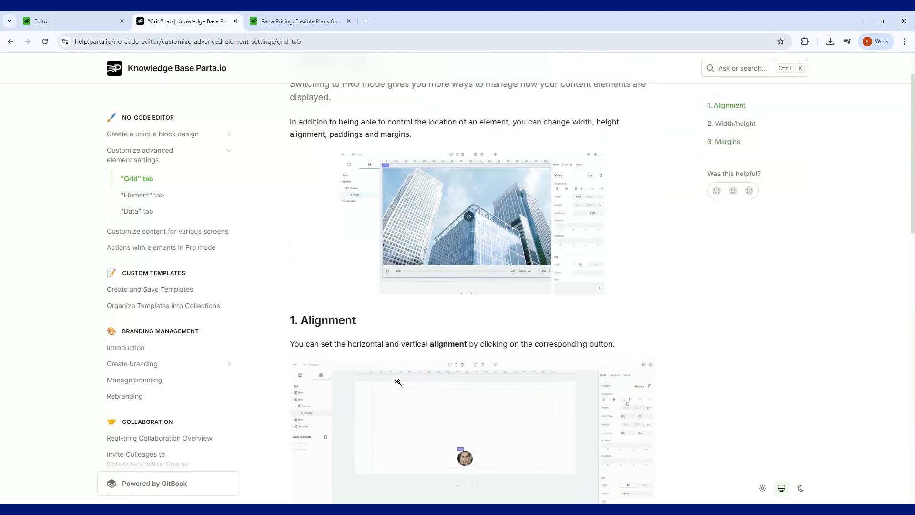
{"action": "scroll", "coordinate": [397, 382], "scroll_direction": "up", "scroll_amount": 2}
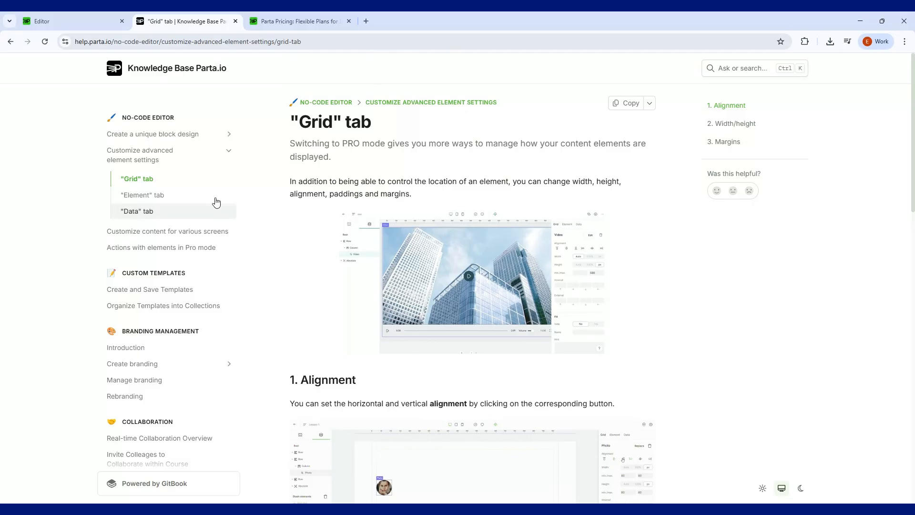
{"action": "left_click", "coordinate": [143, 197]}
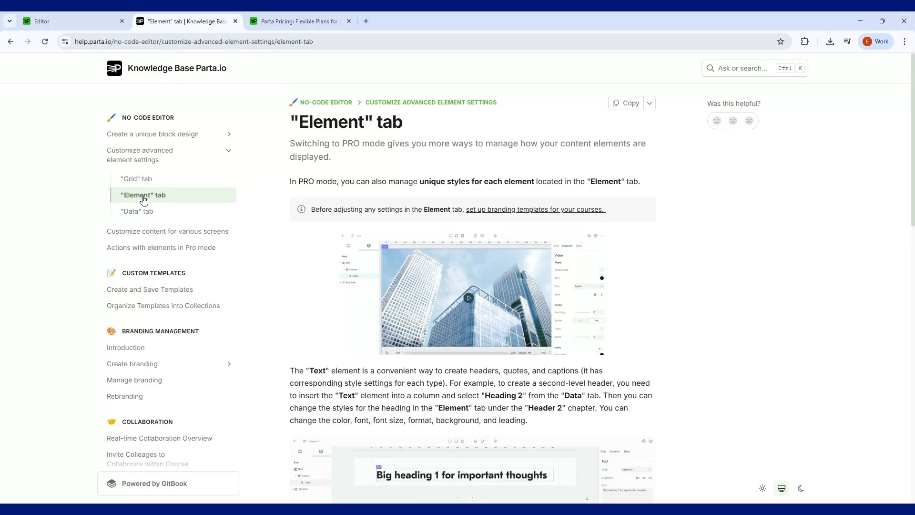
{"action": "scroll", "coordinate": [438, 293], "scroll_direction": "down", "scroll_amount": 3}
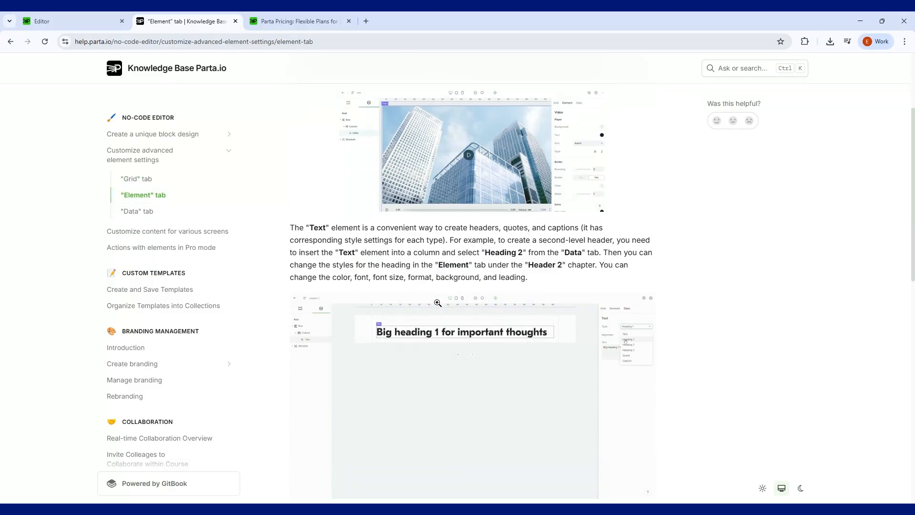
{"action": "scroll", "coordinate": [438, 302], "scroll_direction": "down", "scroll_amount": 5}
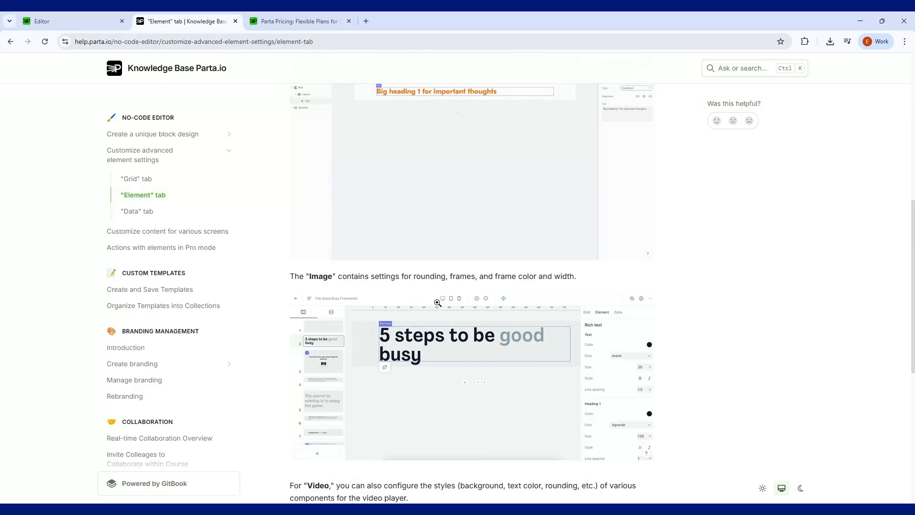
{"action": "scroll", "coordinate": [438, 302], "scroll_direction": "up", "scroll_amount": 2}
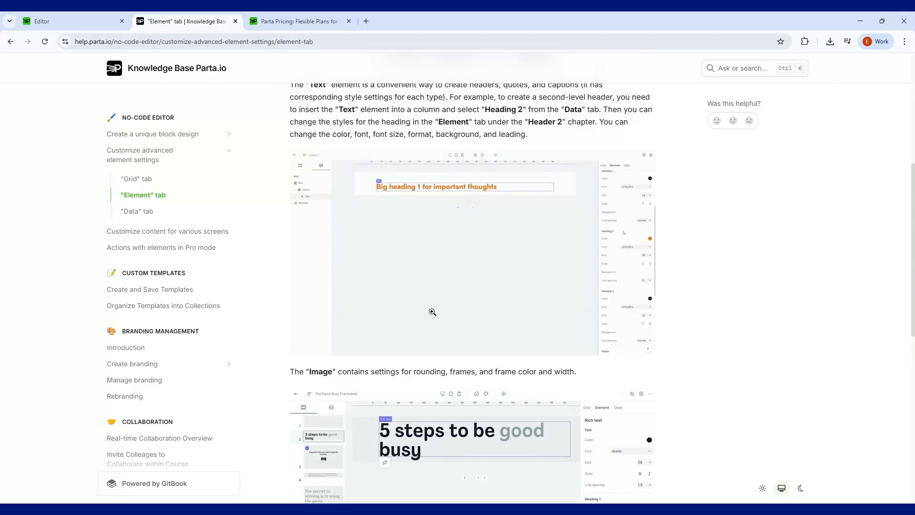
{"action": "scroll", "coordinate": [432, 312], "scroll_direction": "down", "scroll_amount": 1}
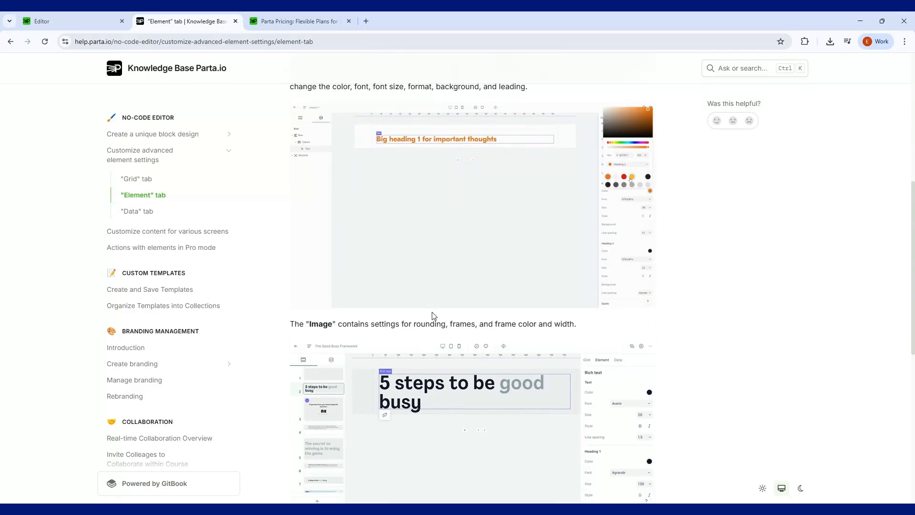
{"action": "scroll", "coordinate": [432, 312], "scroll_direction": "down", "scroll_amount": 2}
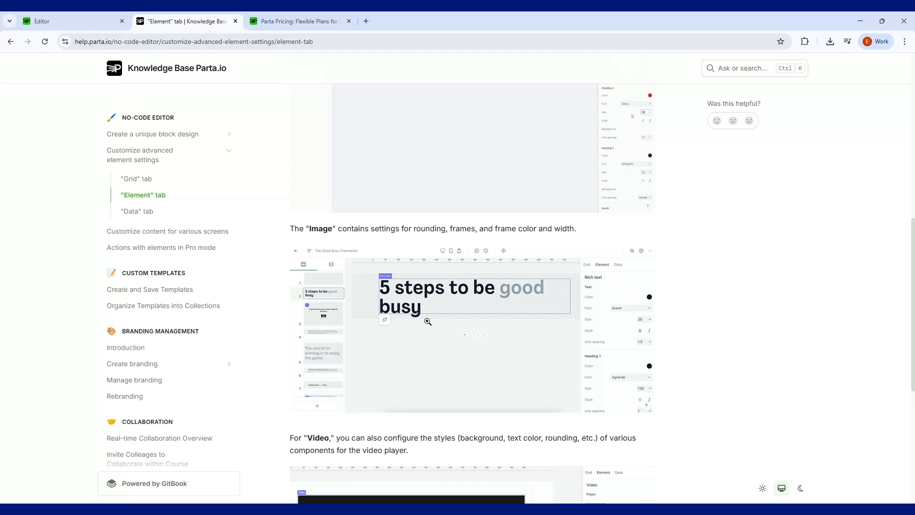
{"action": "scroll", "coordinate": [425, 293], "scroll_direction": "down", "scroll_amount": 4}
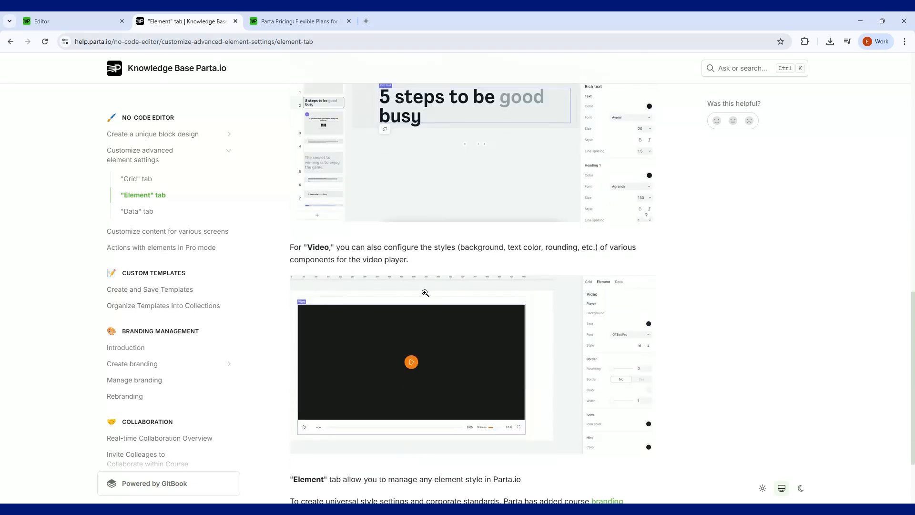
{"action": "scroll", "coordinate": [425, 292], "scroll_direction": "down", "scroll_amount": 2}
{"action": "scroll", "coordinate": [482, 452], "scroll_direction": "up", "scroll_amount": 14}
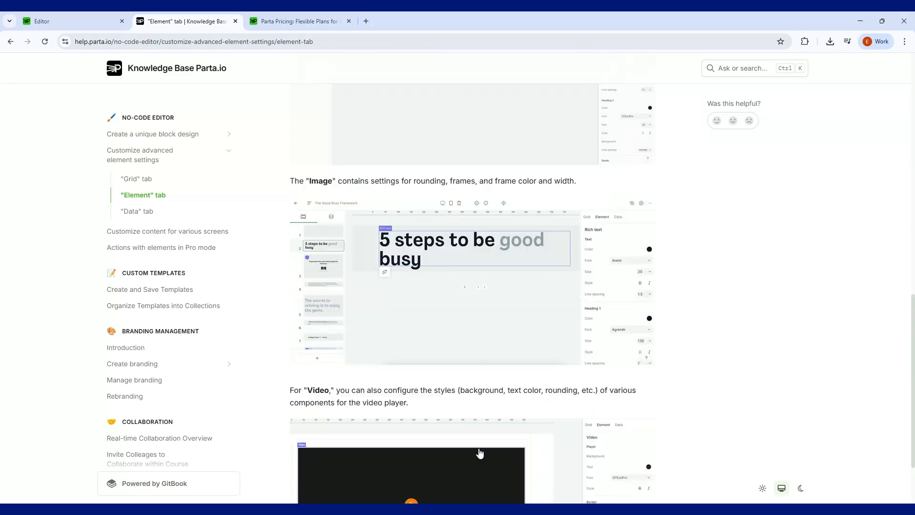
{"action": "scroll", "coordinate": [402, 99], "scroll_direction": "up", "scroll_amount": 3}
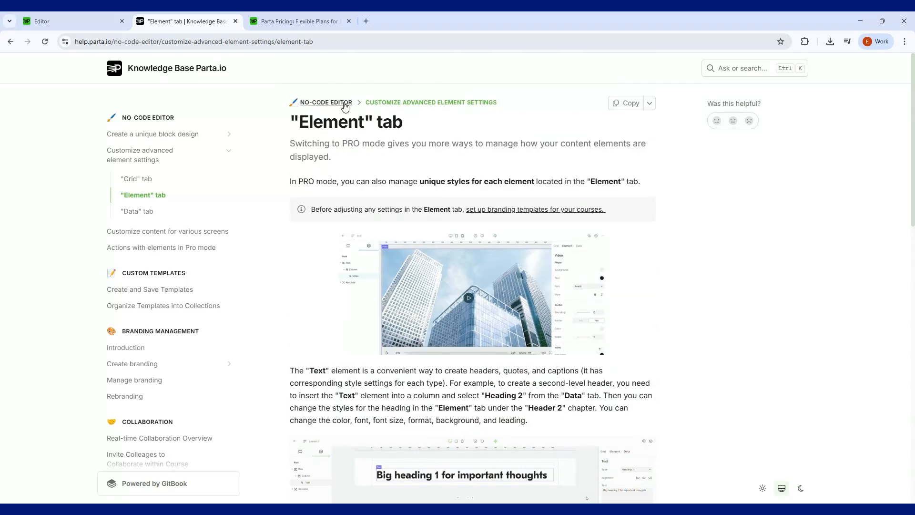
{"action": "scroll", "coordinate": [358, 103], "scroll_direction": "down", "scroll_amount": 3}
Return to the "Grid" tab article and reread it from the introduction through Alignment, Width/height and Margins.
{"action": "left_click", "coordinate": [133, 180]}
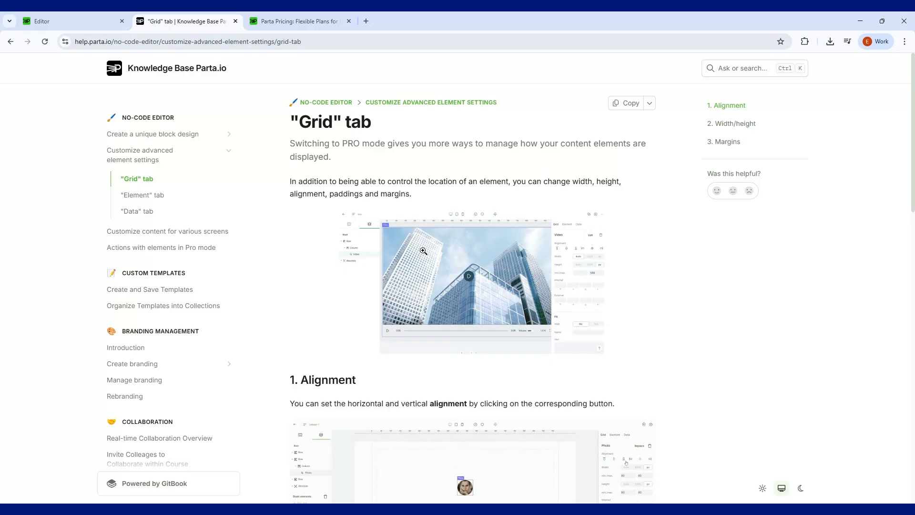
{"action": "scroll", "coordinate": [423, 251], "scroll_direction": "down", "scroll_amount": 4}
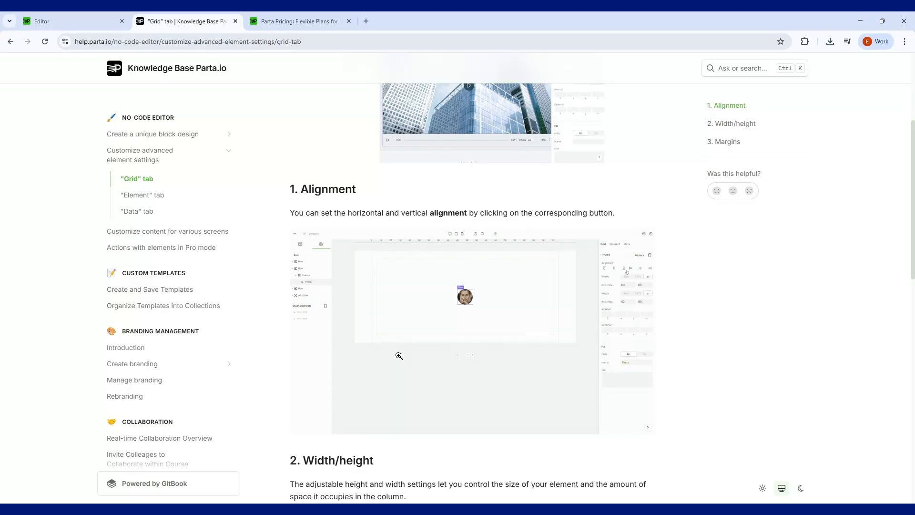
{"action": "scroll", "coordinate": [399, 355], "scroll_direction": "down", "scroll_amount": 4}
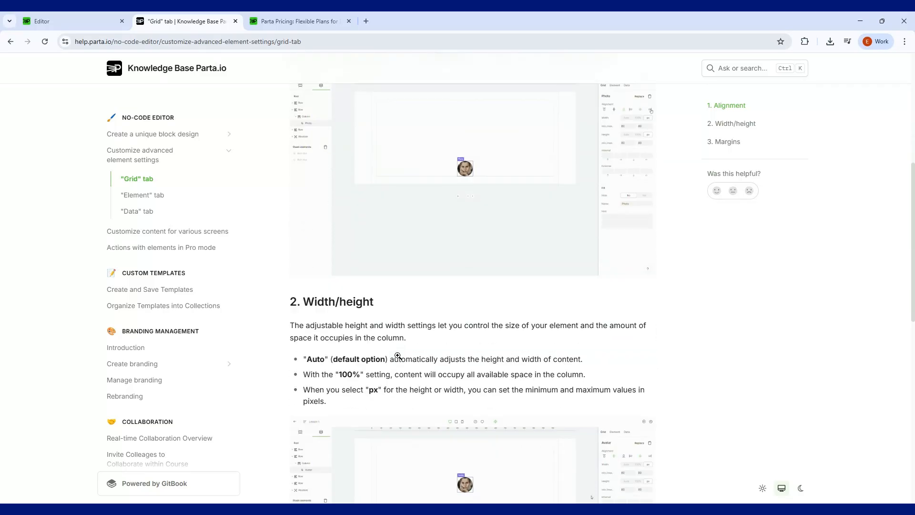
{"action": "scroll", "coordinate": [398, 355], "scroll_direction": "down", "scroll_amount": 4}
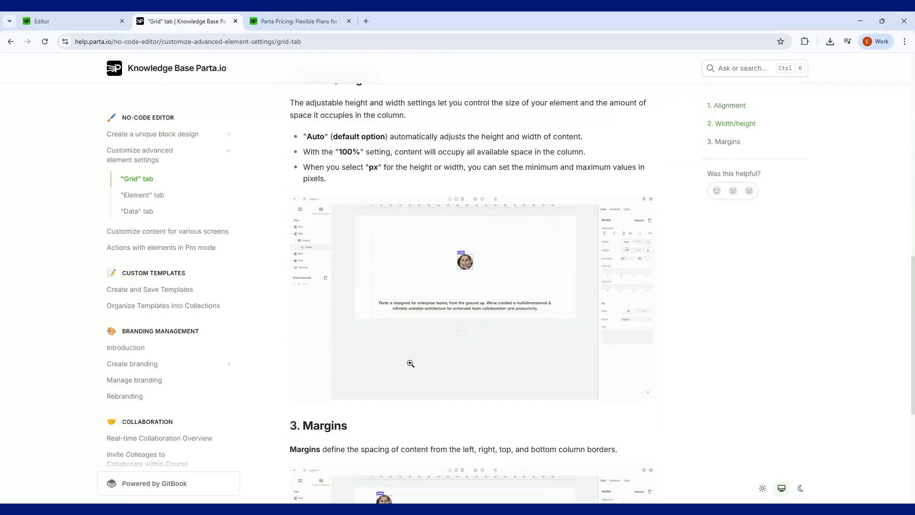
{"action": "scroll", "coordinate": [410, 363], "scroll_direction": "down", "scroll_amount": 3}
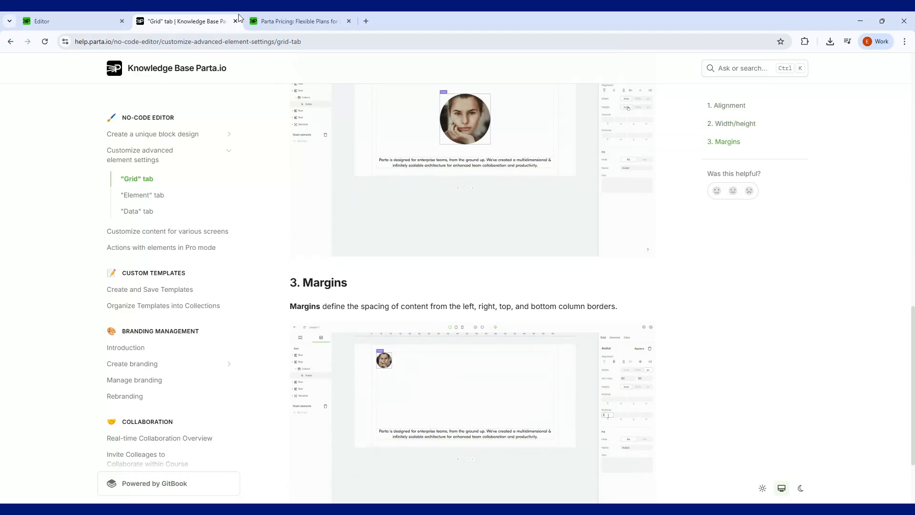
Switch to the Parta.io pricing page and compare the Creator and Pro plans' Course builder and No-code editor features.
{"action": "left_click", "coordinate": [285, 21]}
{"action": "scroll", "coordinate": [427, 281], "scroll_direction": "up", "scroll_amount": 2}
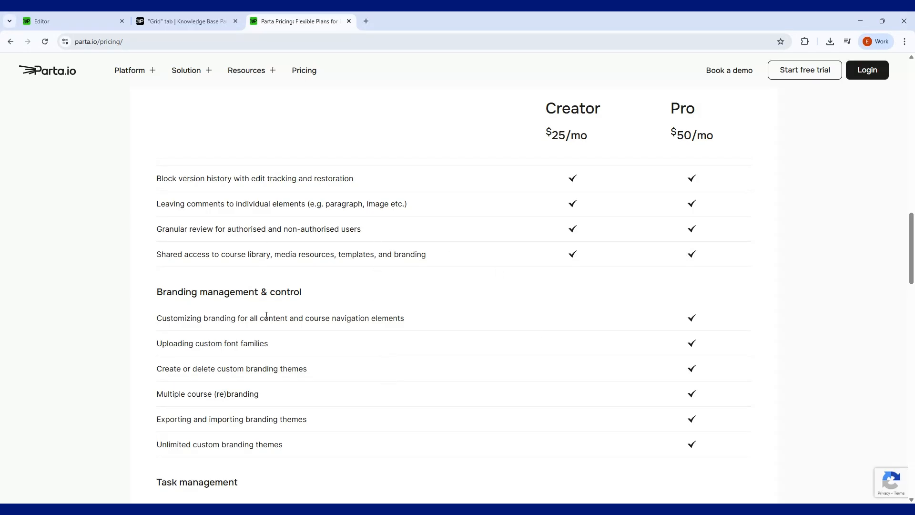
{"action": "scroll", "coordinate": [265, 317], "scroll_direction": "up", "scroll_amount": 7}
{"action": "scroll", "coordinate": [264, 308], "scroll_direction": "up", "scroll_amount": 3}
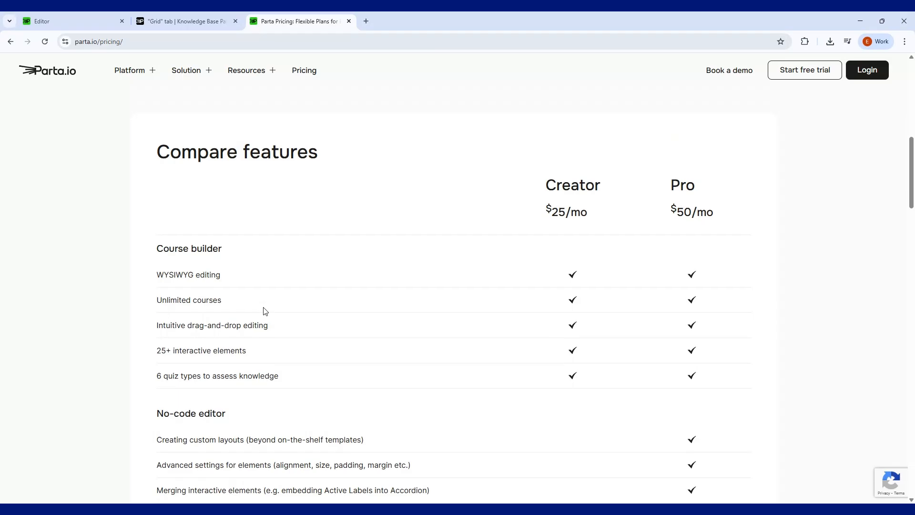
{"action": "scroll", "coordinate": [265, 310], "scroll_direction": "down", "scroll_amount": 2}
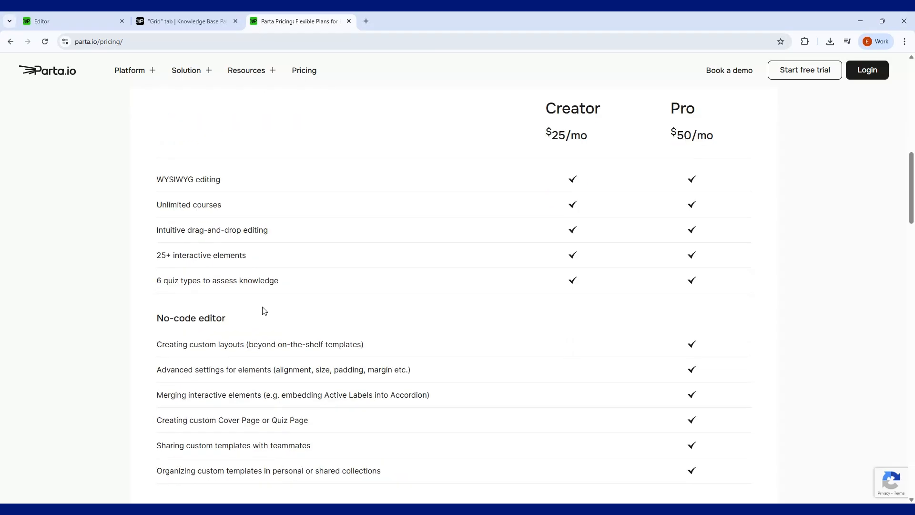
{"action": "scroll", "coordinate": [265, 310], "scroll_direction": "down", "scroll_amount": 2}
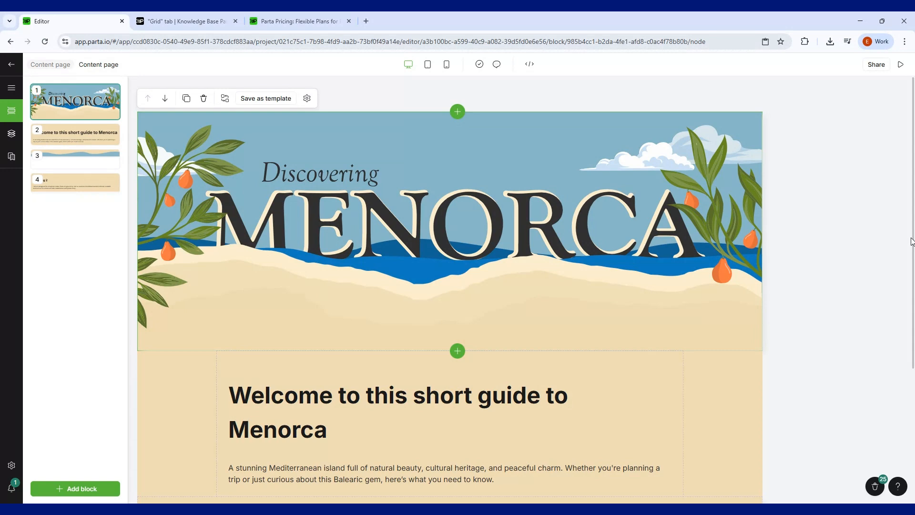
Go back to the pricing page and review the plan differences from No-code editor to Branding management & control.
{"action": "left_click", "coordinate": [292, 21]}
{"action": "scroll", "coordinate": [272, 219], "scroll_direction": "up", "scroll_amount": 5}
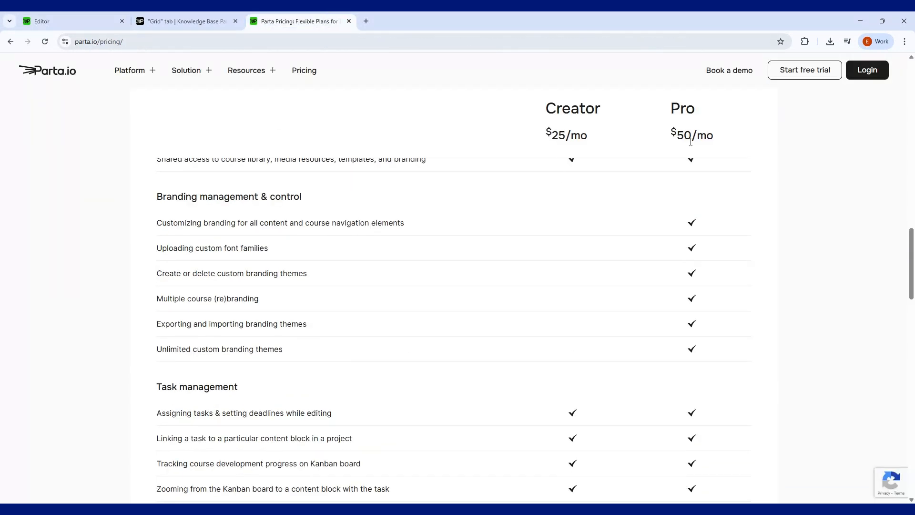
{"action": "scroll", "coordinate": [519, 227], "scroll_direction": "up", "scroll_amount": 4}
{"action": "scroll", "coordinate": [527, 375], "scroll_direction": "up", "scroll_amount": 4}
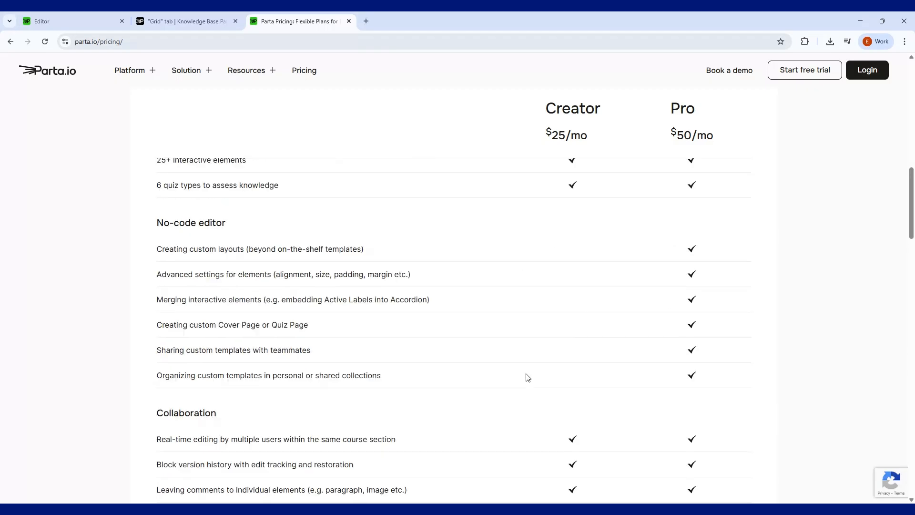
{"action": "scroll", "coordinate": [527, 377], "scroll_direction": "down", "scroll_amount": 8}
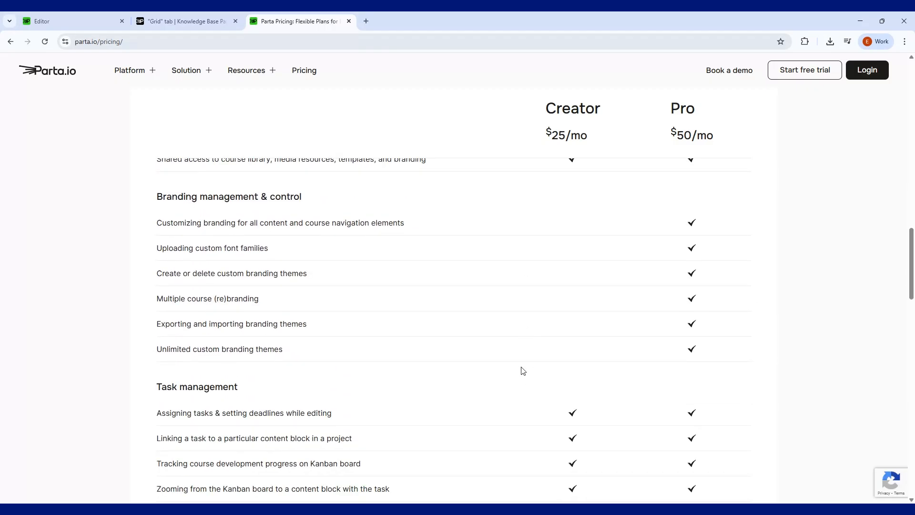
Switch to the course editor and inspect the Menorca cover image's settings and the welcome heading block.
{"action": "left_click", "coordinate": [43, 21]}
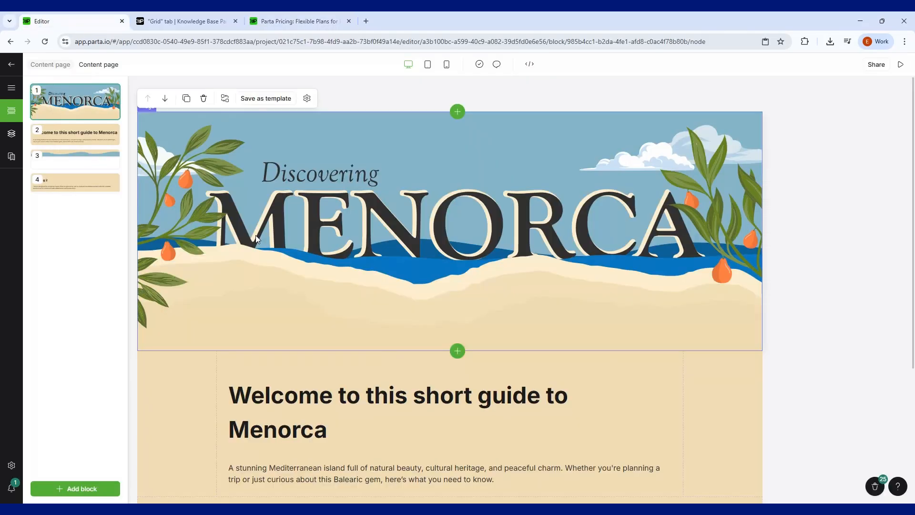
{"action": "left_click", "coordinate": [275, 229]}
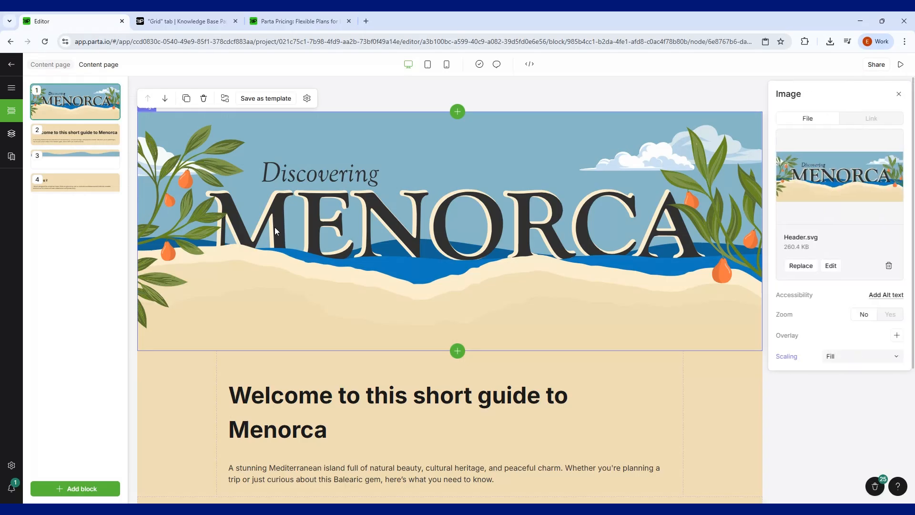
{"action": "left_click", "coordinate": [898, 94]}
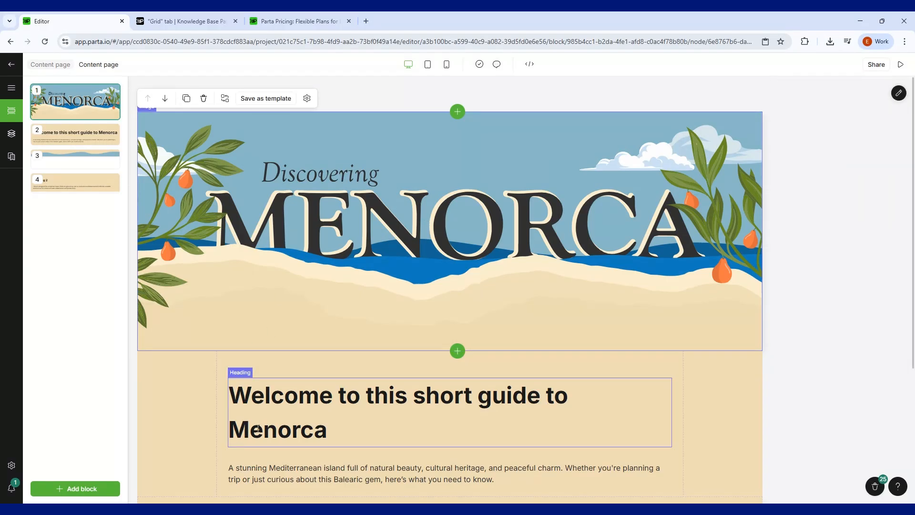
{"action": "left_click", "coordinate": [259, 429]}
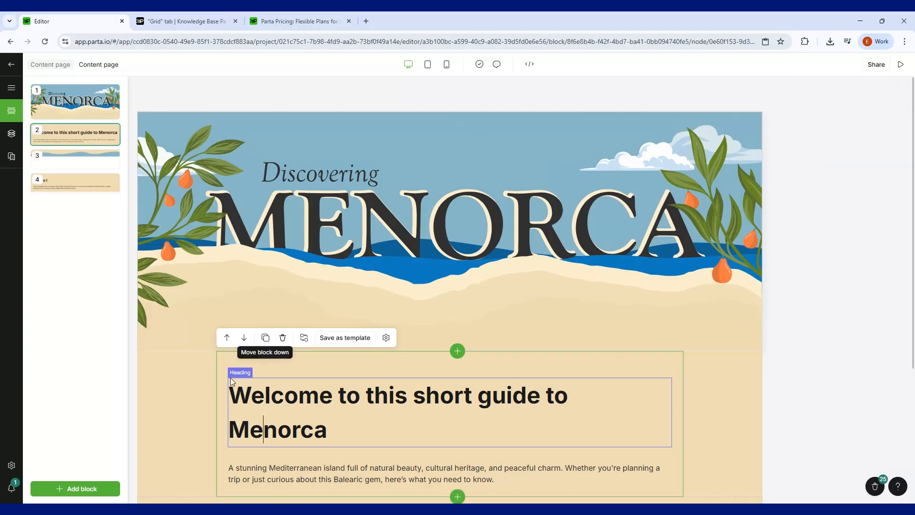
{"action": "left_click", "coordinate": [167, 430]}
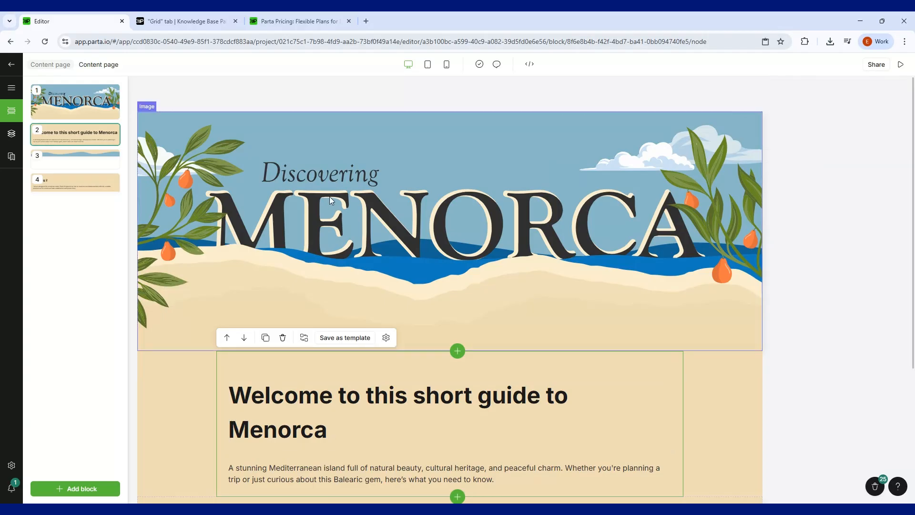
{"action": "scroll", "coordinate": [329, 196], "scroll_direction": "down", "scroll_amount": 2}
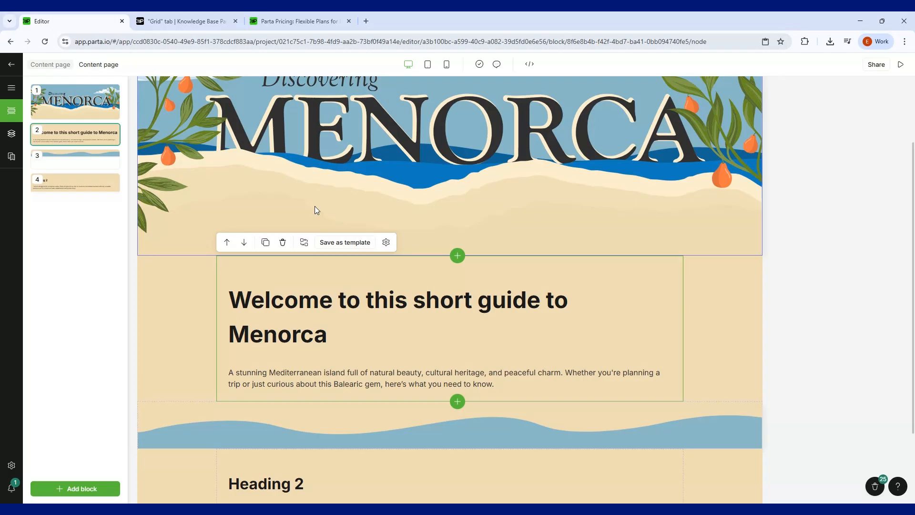
{"action": "scroll", "coordinate": [315, 206], "scroll_direction": "up", "scroll_amount": 2}
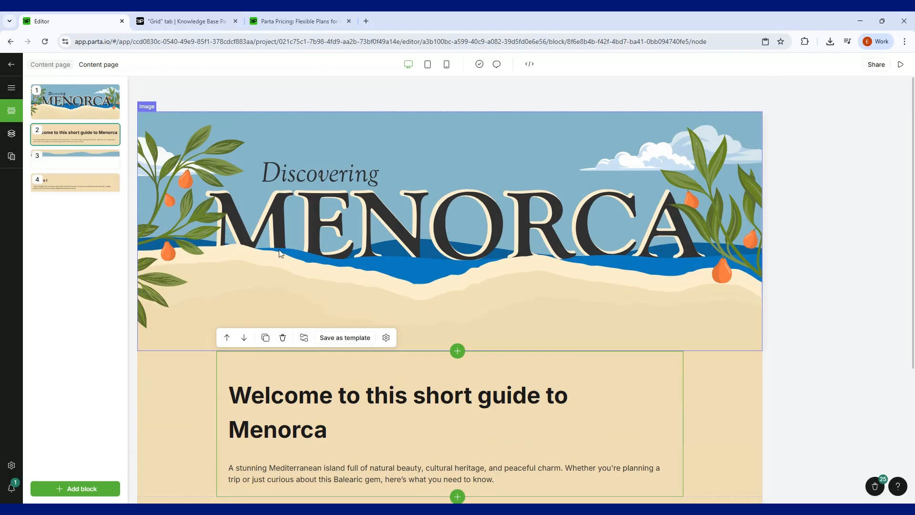
Browse the Text and List block templates in the Parta Quick-Start Collection, then close it and look over the Menorca page.
{"action": "left_click", "coordinate": [75, 491]}
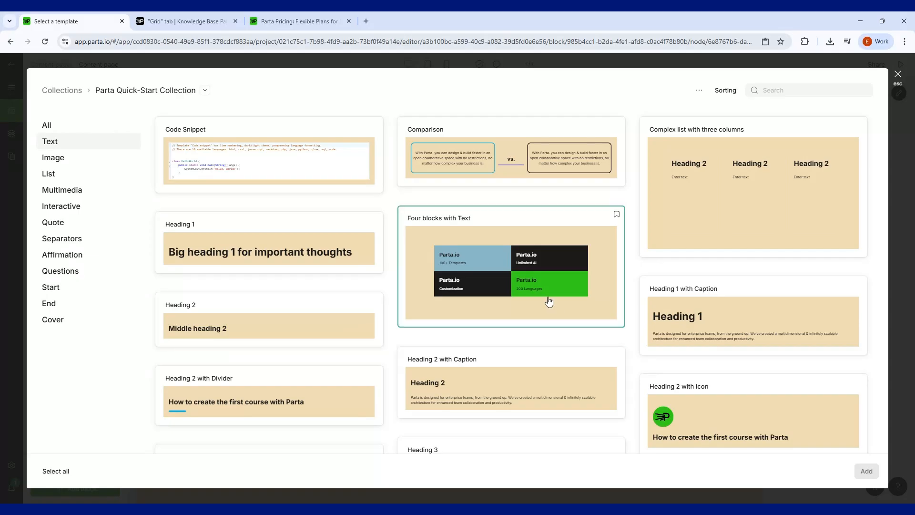
{"action": "left_click", "coordinate": [105, 178]}
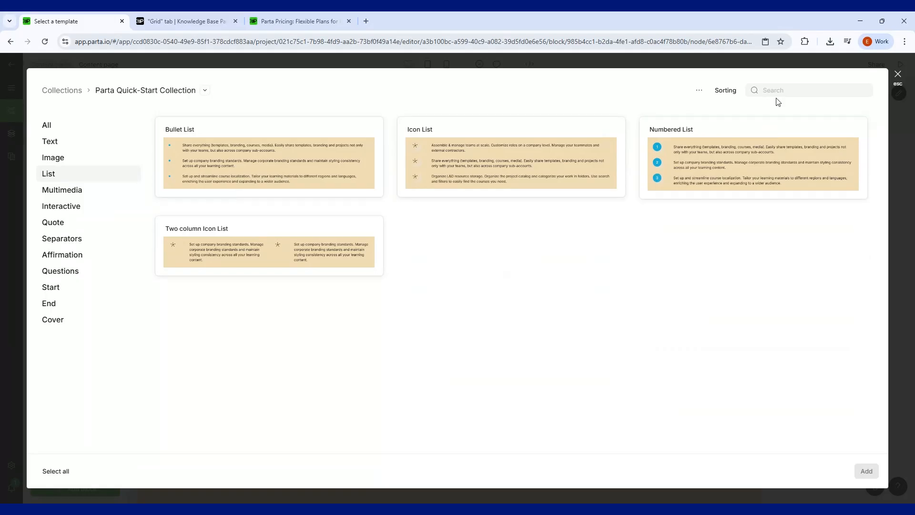
{"action": "left_click", "coordinate": [898, 75]}
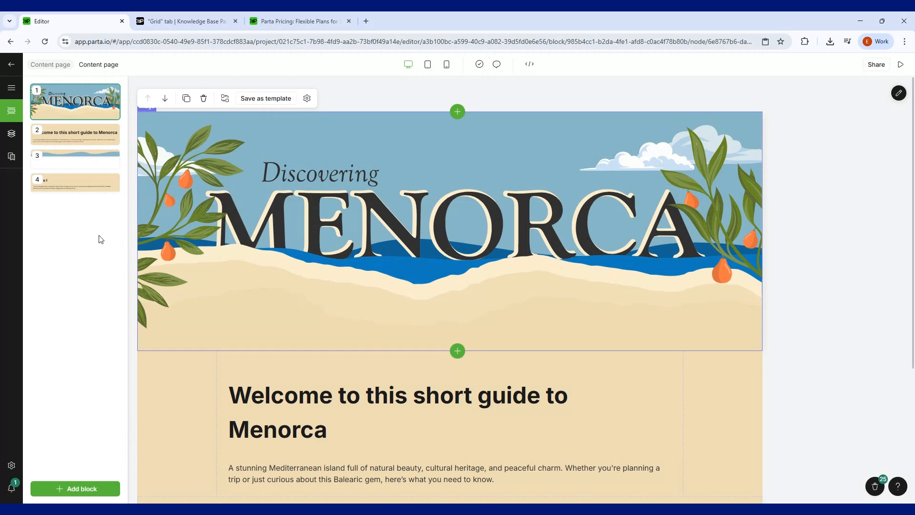
{"action": "scroll", "coordinate": [465, 244], "scroll_direction": "down", "scroll_amount": 3}
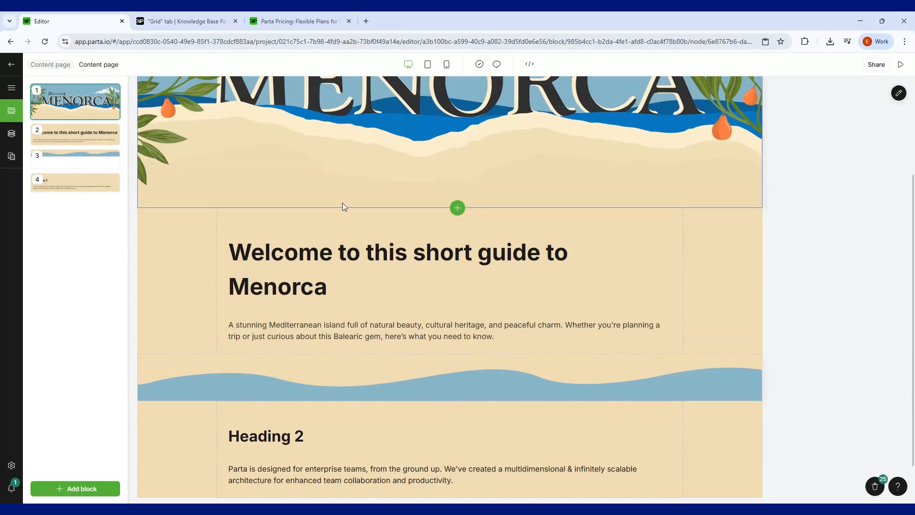
{"action": "scroll", "coordinate": [337, 213], "scroll_direction": "up", "scroll_amount": 3}
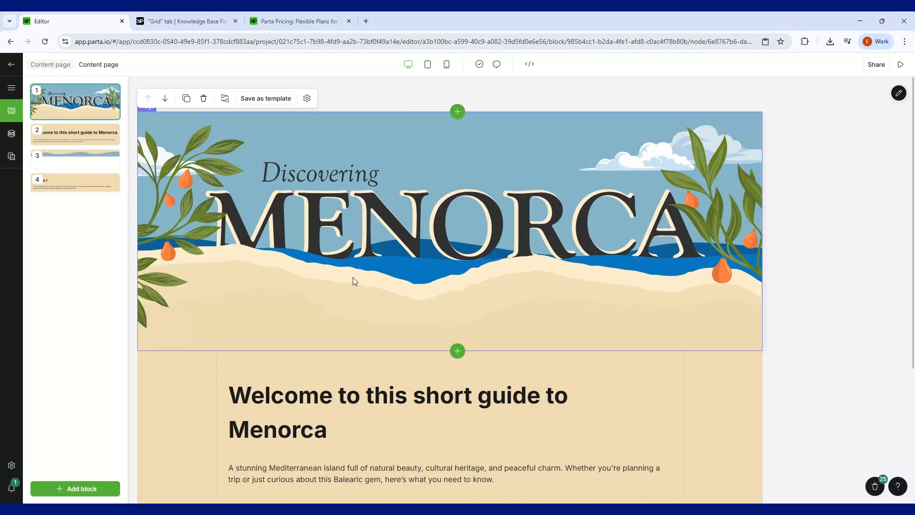
Inspect the Menorca page's wave divider image and the Heading 2 text block beneath it, comparing them with the cover image.
{"action": "scroll", "coordinate": [306, 349], "scroll_direction": "down", "scroll_amount": 4}
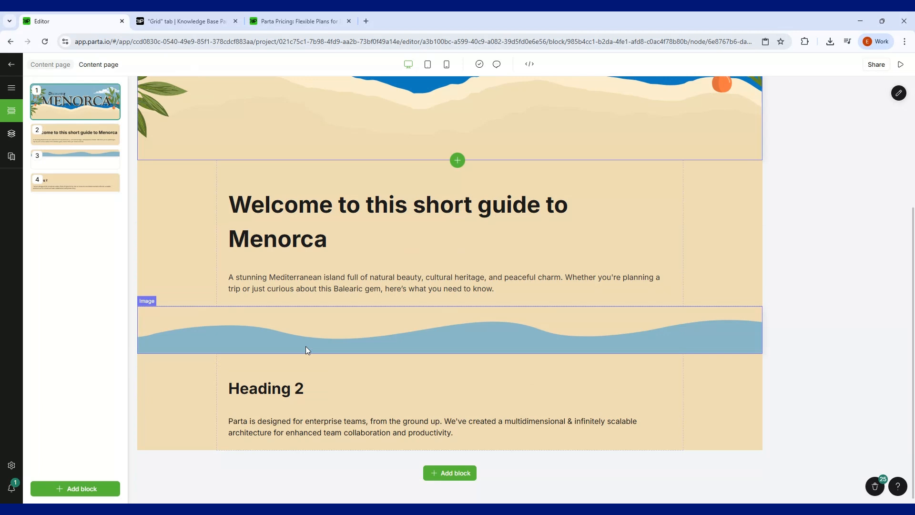
{"action": "left_click", "coordinate": [306, 346]}
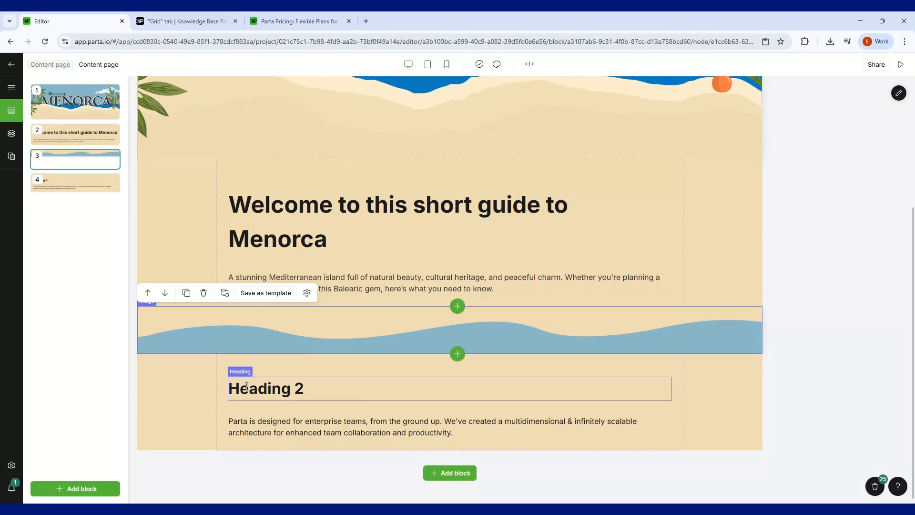
{"action": "left_click", "coordinate": [200, 381]}
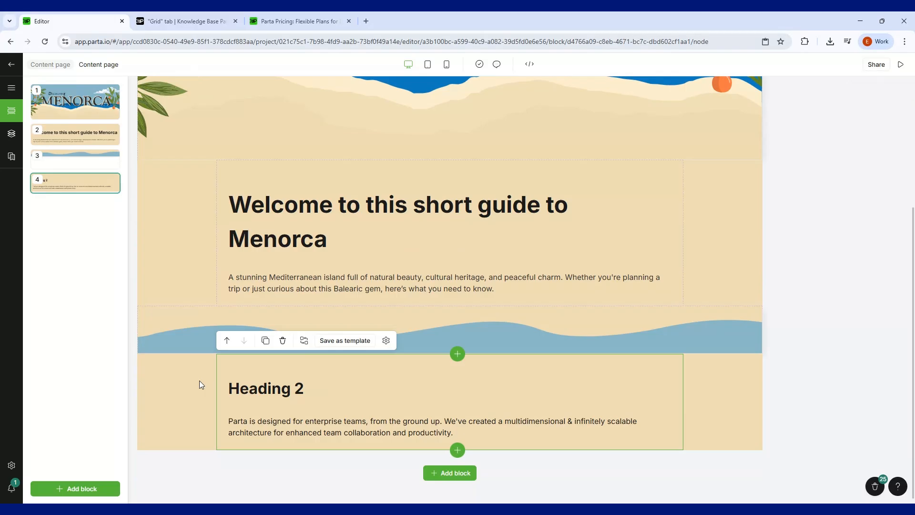
{"action": "scroll", "coordinate": [200, 384], "scroll_direction": "up", "scroll_amount": 3}
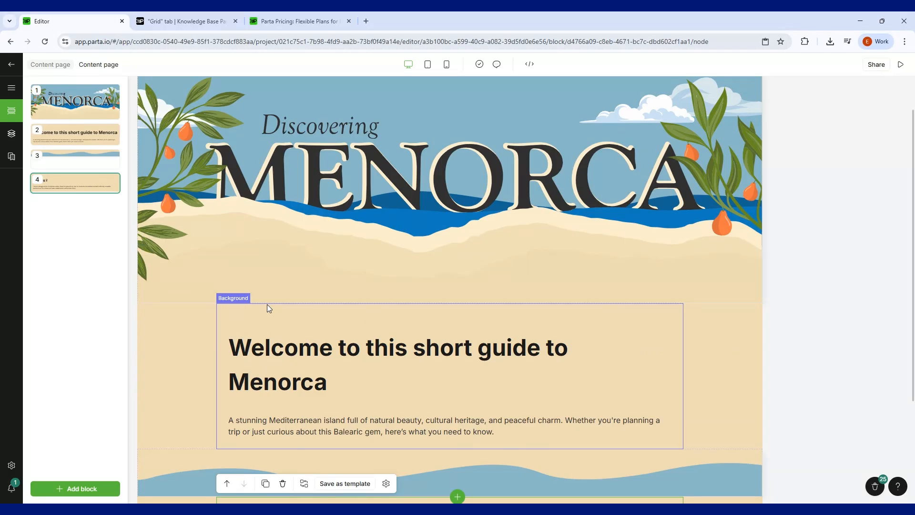
{"action": "scroll", "coordinate": [451, 261], "scroll_direction": "down", "scroll_amount": 1}
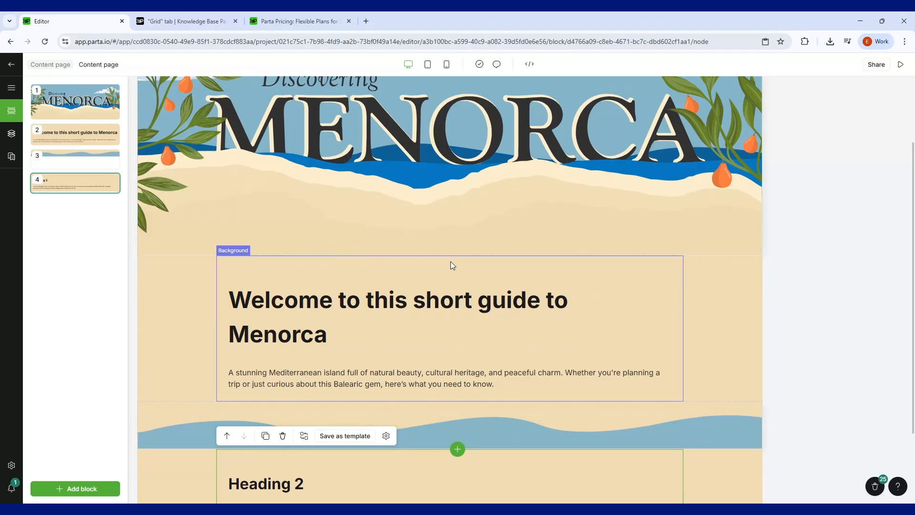
{"action": "scroll", "coordinate": [452, 265], "scroll_direction": "down", "scroll_amount": 2}
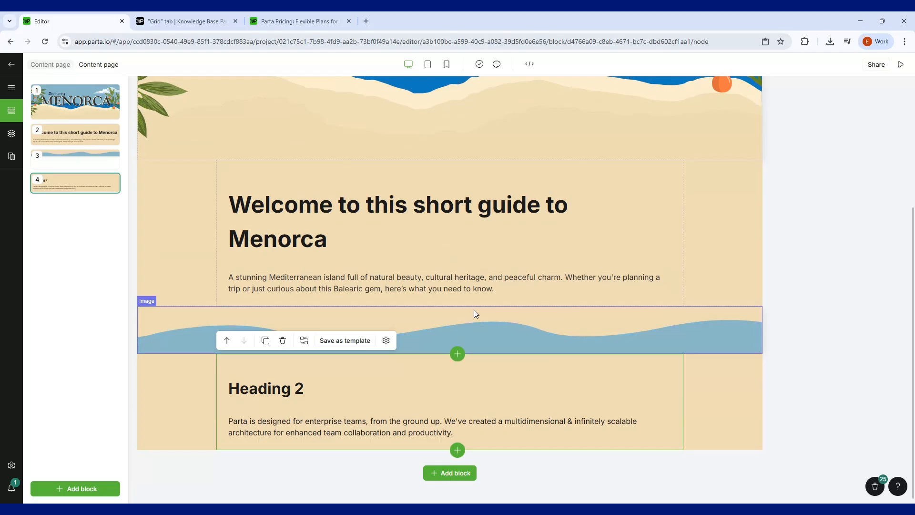
{"action": "scroll", "coordinate": [473, 309], "scroll_direction": "up", "scroll_amount": 2}
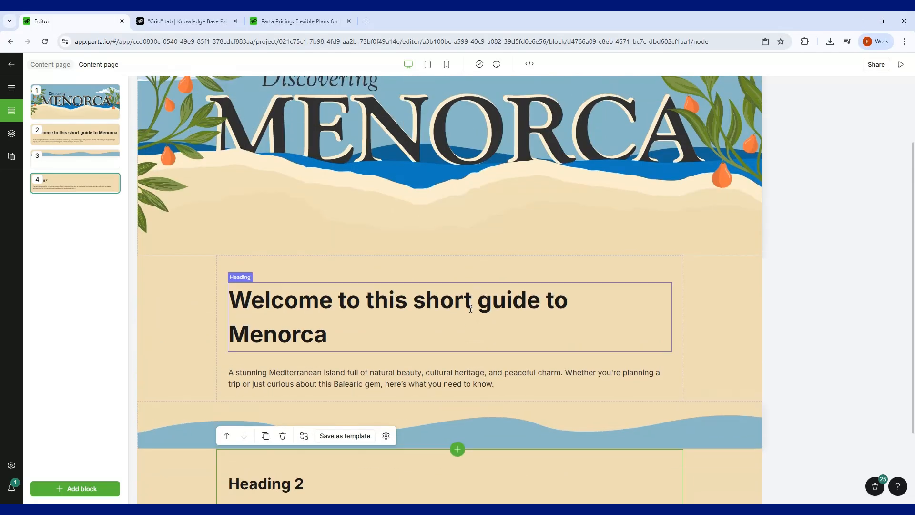
{"action": "scroll", "coordinate": [471, 309], "scroll_direction": "up", "scroll_amount": 2}
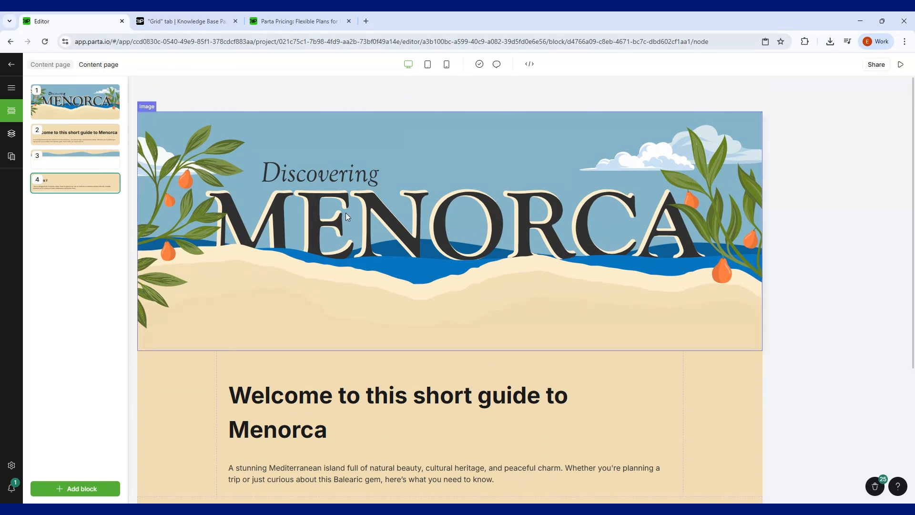
Review the Menorca page from cover to last block, then view the course link sharing options and close them.
{"action": "scroll", "coordinate": [345, 212], "scroll_direction": "down", "scroll_amount": 4}
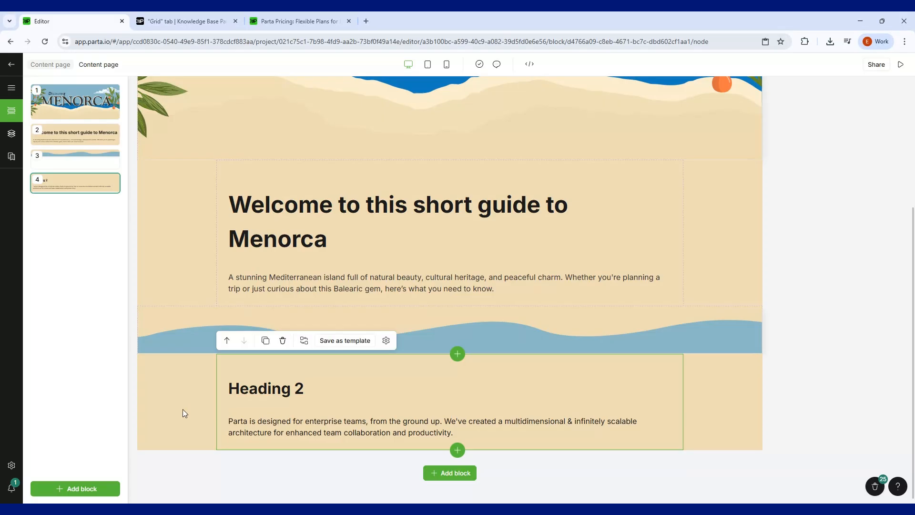
{"action": "scroll", "coordinate": [350, 206], "scroll_direction": "up", "scroll_amount": 4}
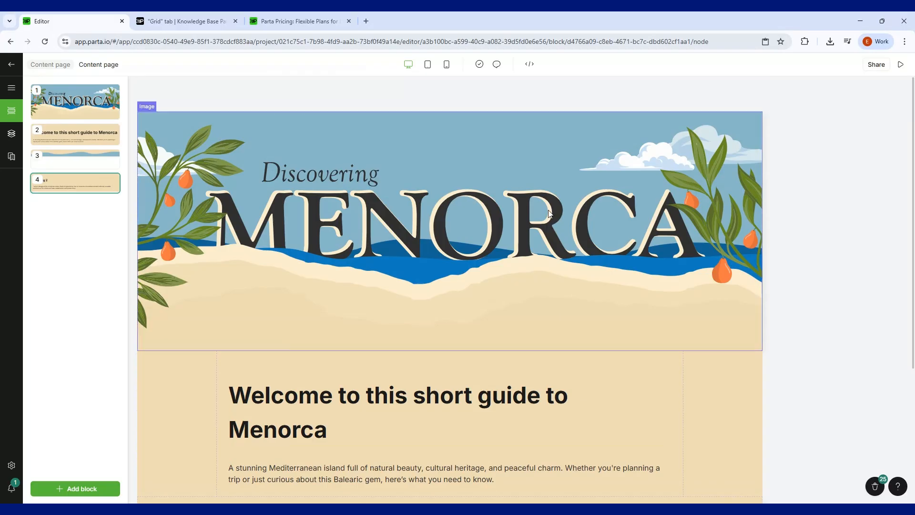
{"action": "scroll", "coordinate": [548, 213], "scroll_direction": "down", "scroll_amount": 4}
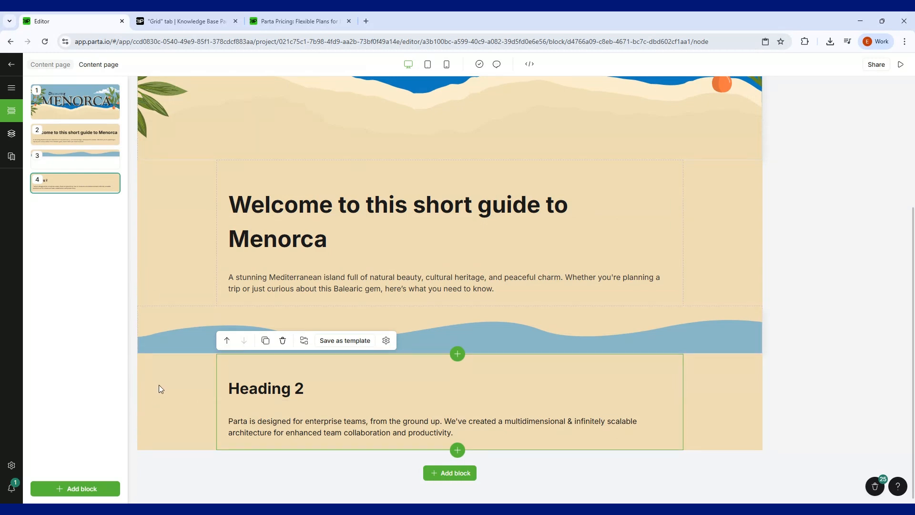
{"action": "scroll", "coordinate": [698, 120], "scroll_direction": "up", "scroll_amount": 3}
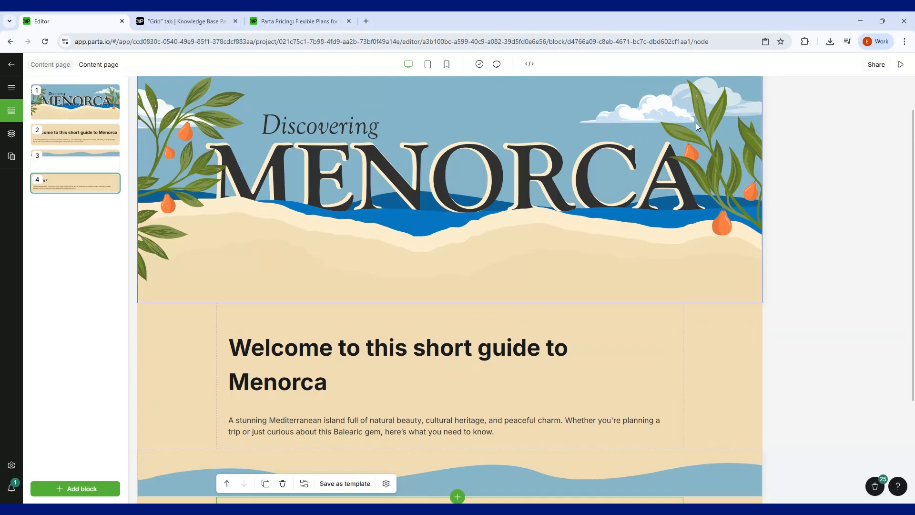
{"action": "left_click", "coordinate": [873, 69]}
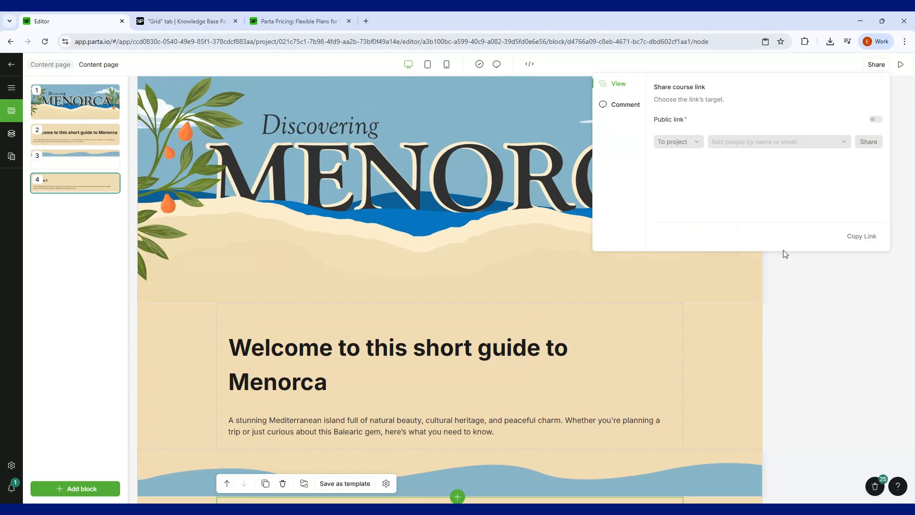
{"action": "left_click", "coordinate": [836, 304]}
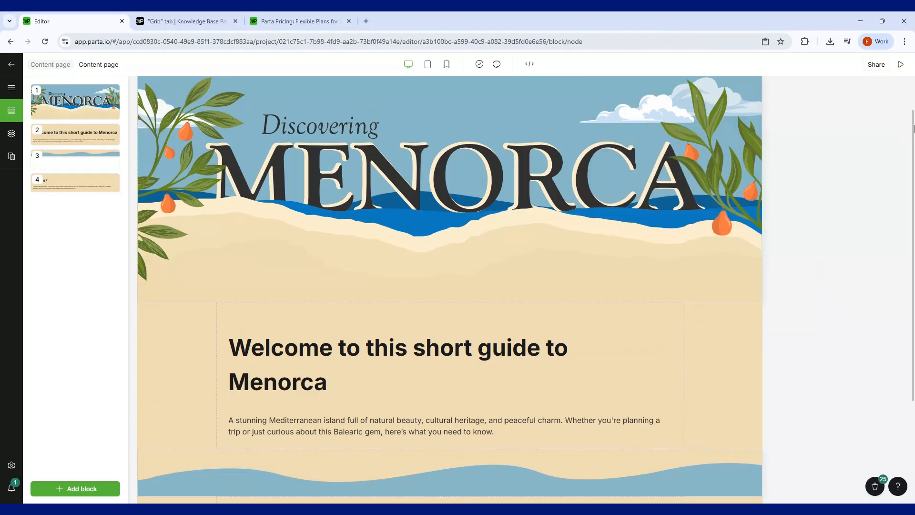
Switch to the Parta.io pricing page and compare the Creator and Pro plans from branding and task management to Export and Other.
{"action": "left_click", "coordinate": [341, 21]}
{"action": "scroll", "coordinate": [422, 352], "scroll_direction": "down", "scroll_amount": 6}
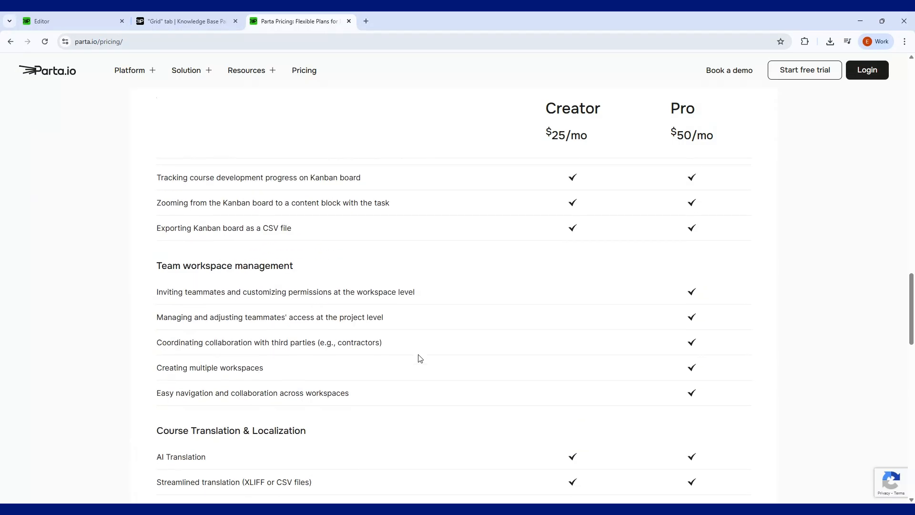
{"action": "scroll", "coordinate": [415, 361], "scroll_direction": "up", "scroll_amount": 1}
{"action": "scroll", "coordinate": [414, 360], "scroll_direction": "up", "scroll_amount": 4}
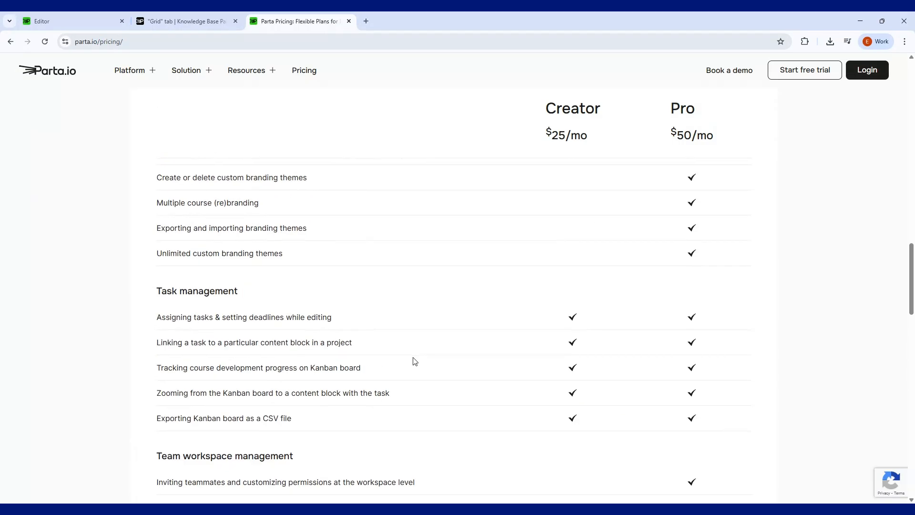
{"action": "scroll", "coordinate": [413, 361], "scroll_direction": "down", "scroll_amount": 10}
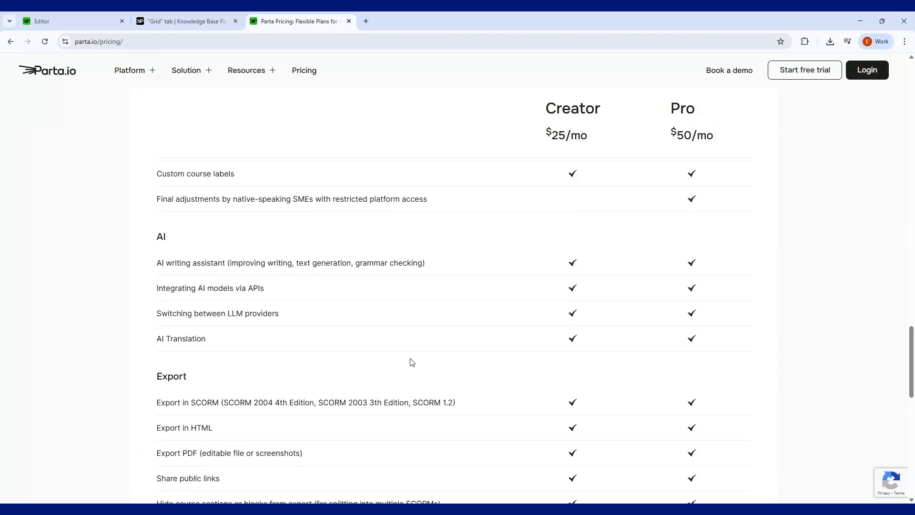
{"action": "scroll", "coordinate": [412, 362], "scroll_direction": "down", "scroll_amount": 3}
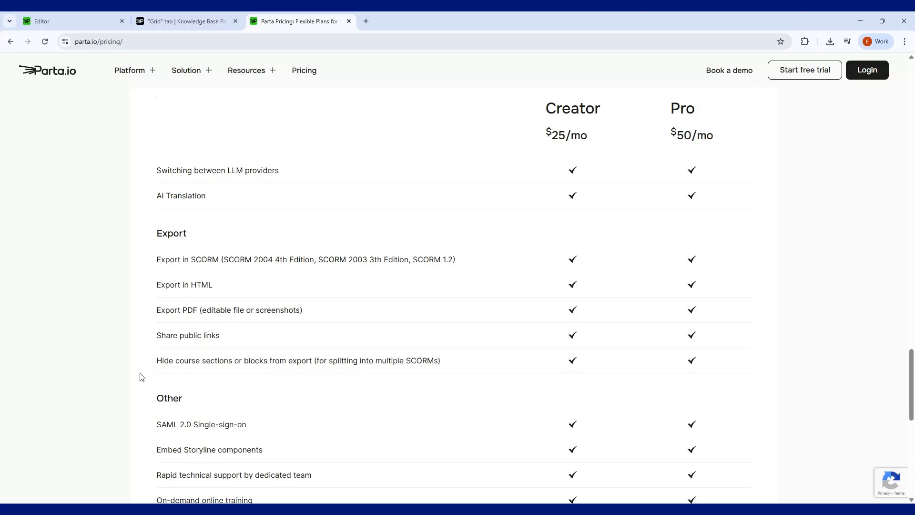
{"action": "scroll", "coordinate": [118, 375], "scroll_direction": "down", "scroll_amount": 4}
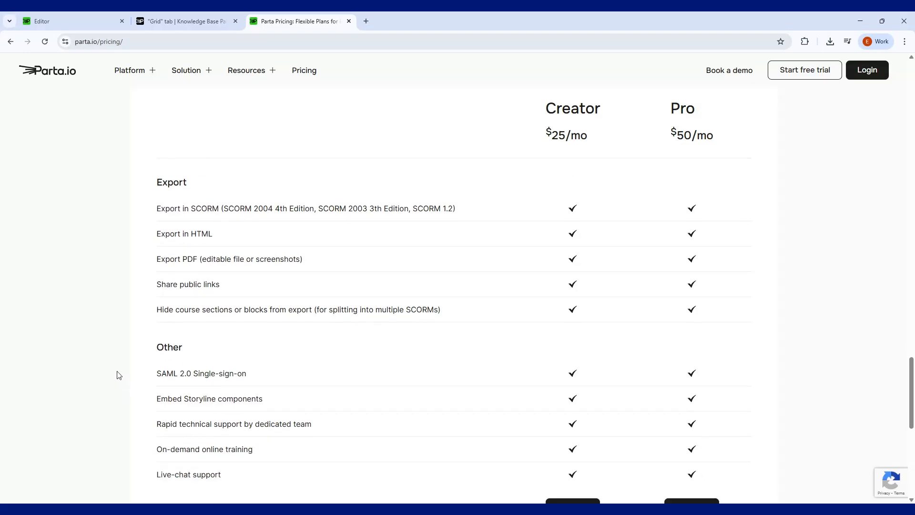
{"action": "scroll", "coordinate": [114, 380], "scroll_direction": "up", "scroll_amount": 13}
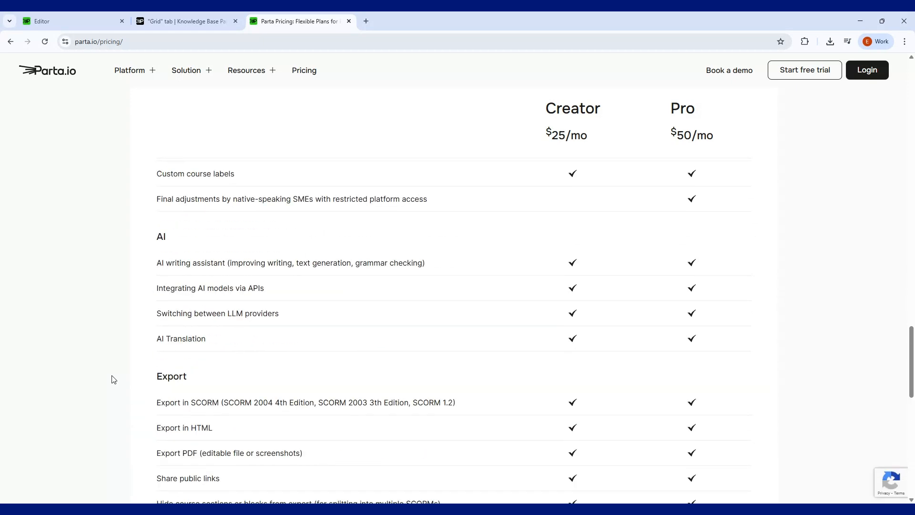
{"action": "scroll", "coordinate": [114, 379], "scroll_direction": "up", "scroll_amount": 6}
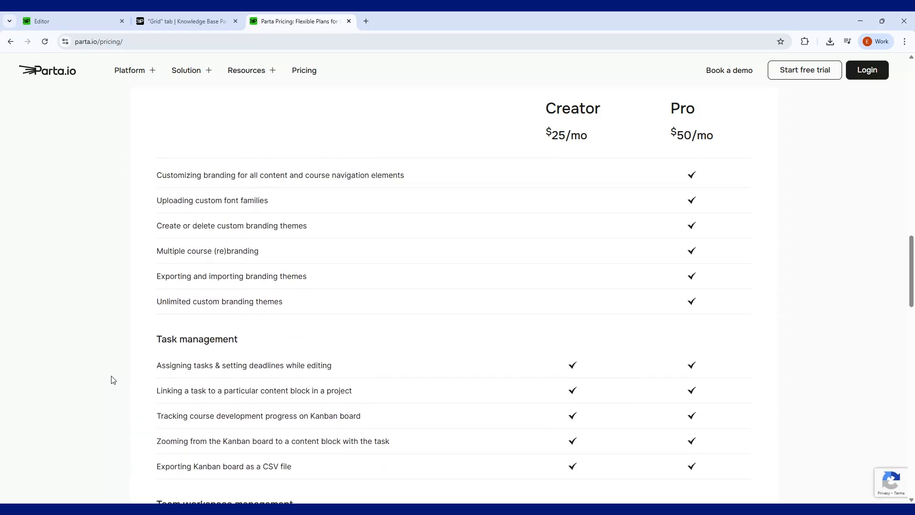
{"action": "left_click", "coordinate": [56, 22]}
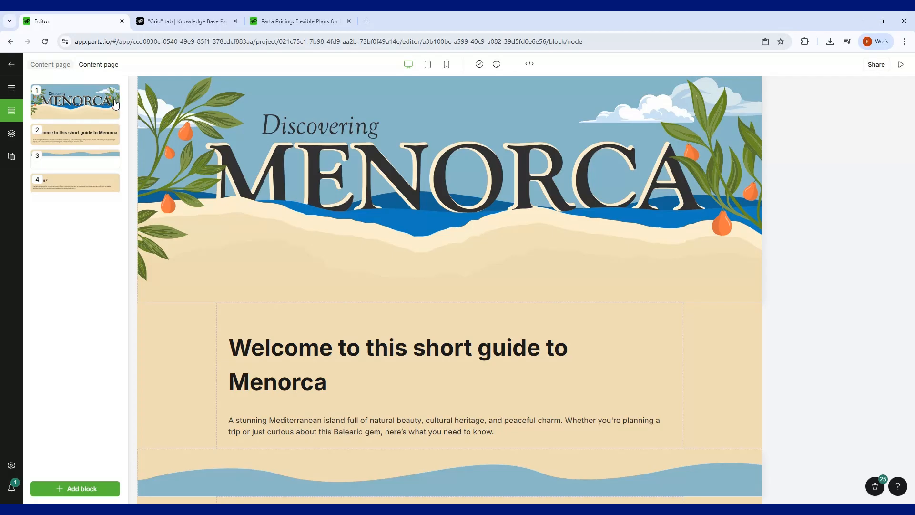
{"action": "left_click", "coordinate": [285, 12]}
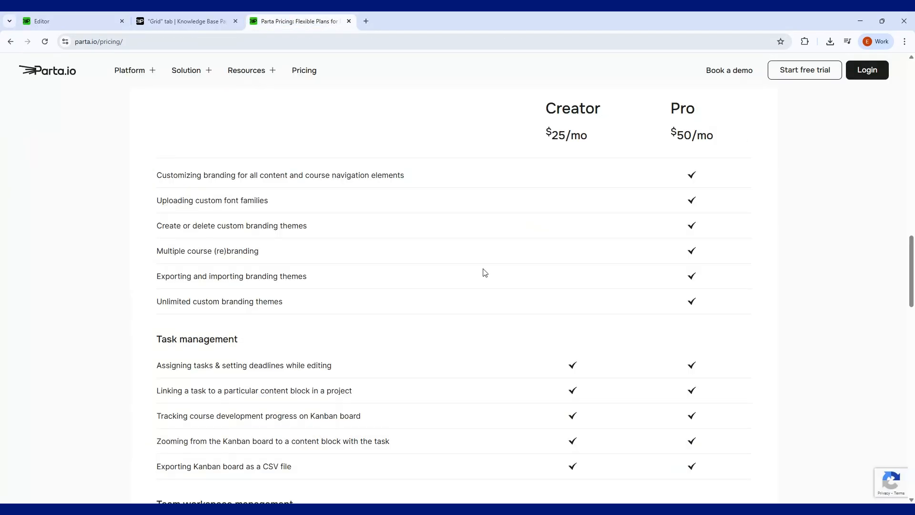
Return to the course editor, view the block structure, and go back to the Menorca page's block list.
{"action": "left_click", "coordinate": [69, 22]}
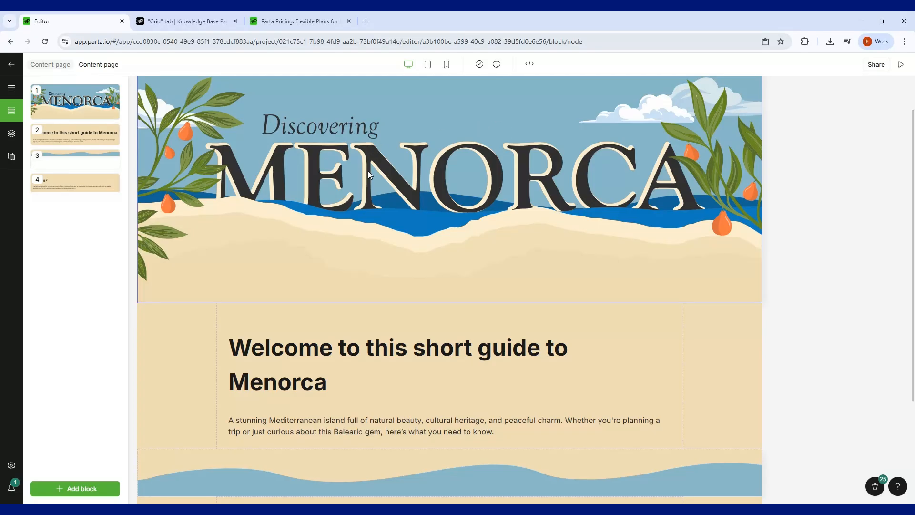
{"action": "scroll", "coordinate": [424, 253], "scroll_direction": "down", "scroll_amount": 2}
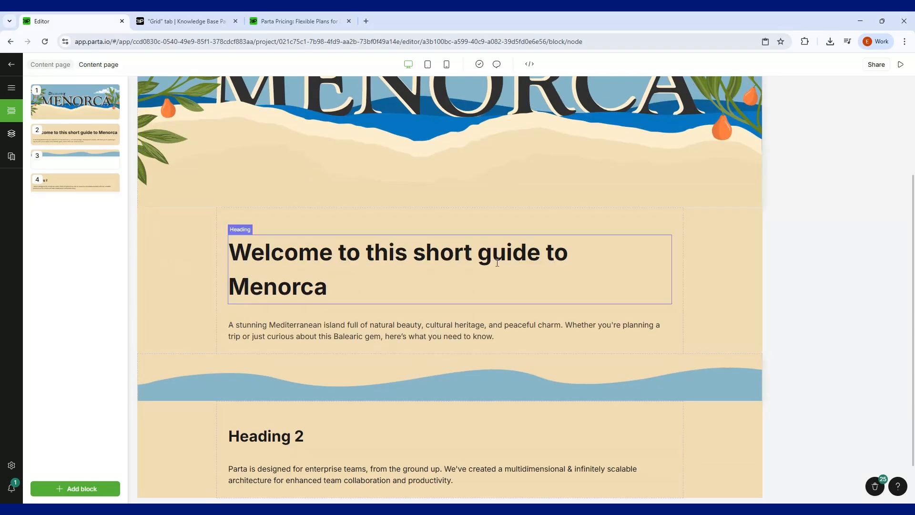
{"action": "left_click", "coordinate": [11, 134]}
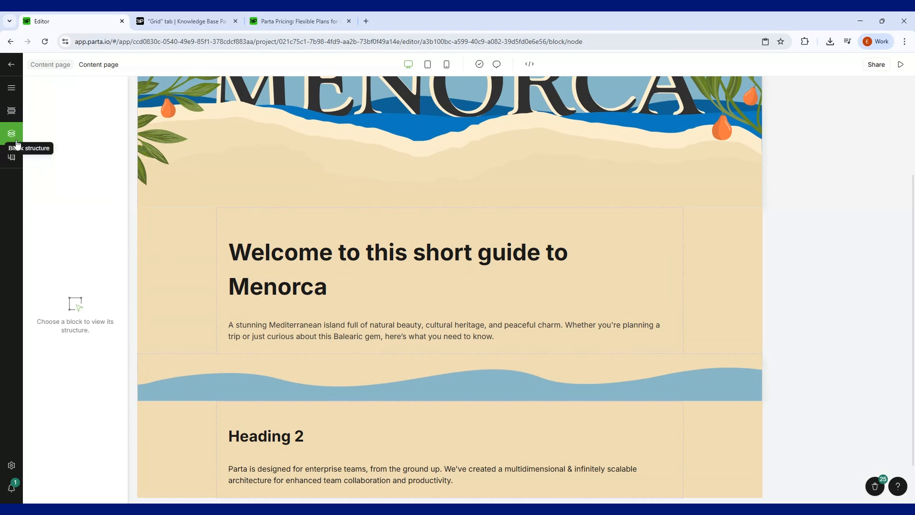
{"action": "left_click", "coordinate": [13, 113]}
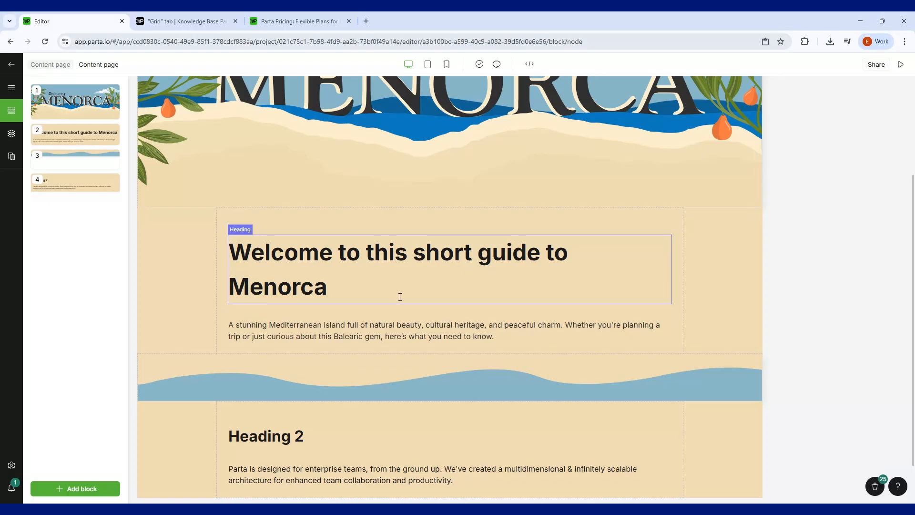
{"action": "scroll", "coordinate": [459, 237], "scroll_direction": "up", "scroll_amount": 3}
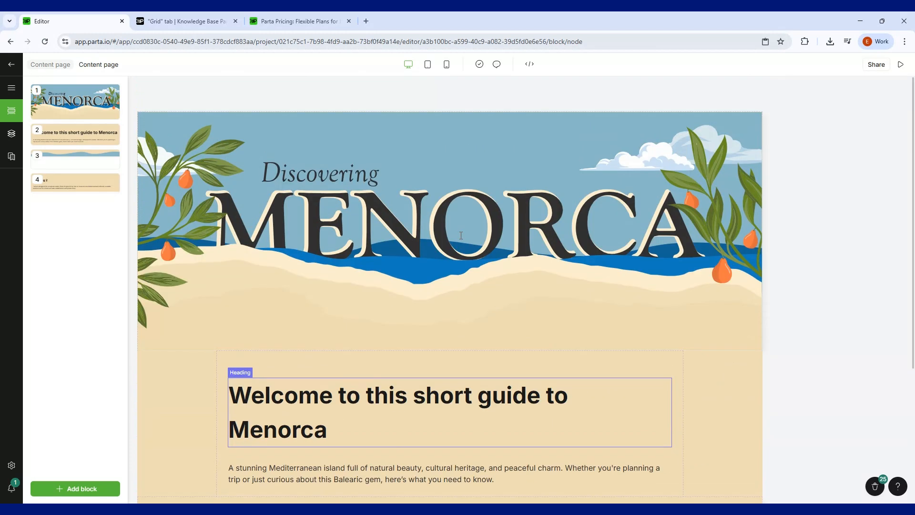